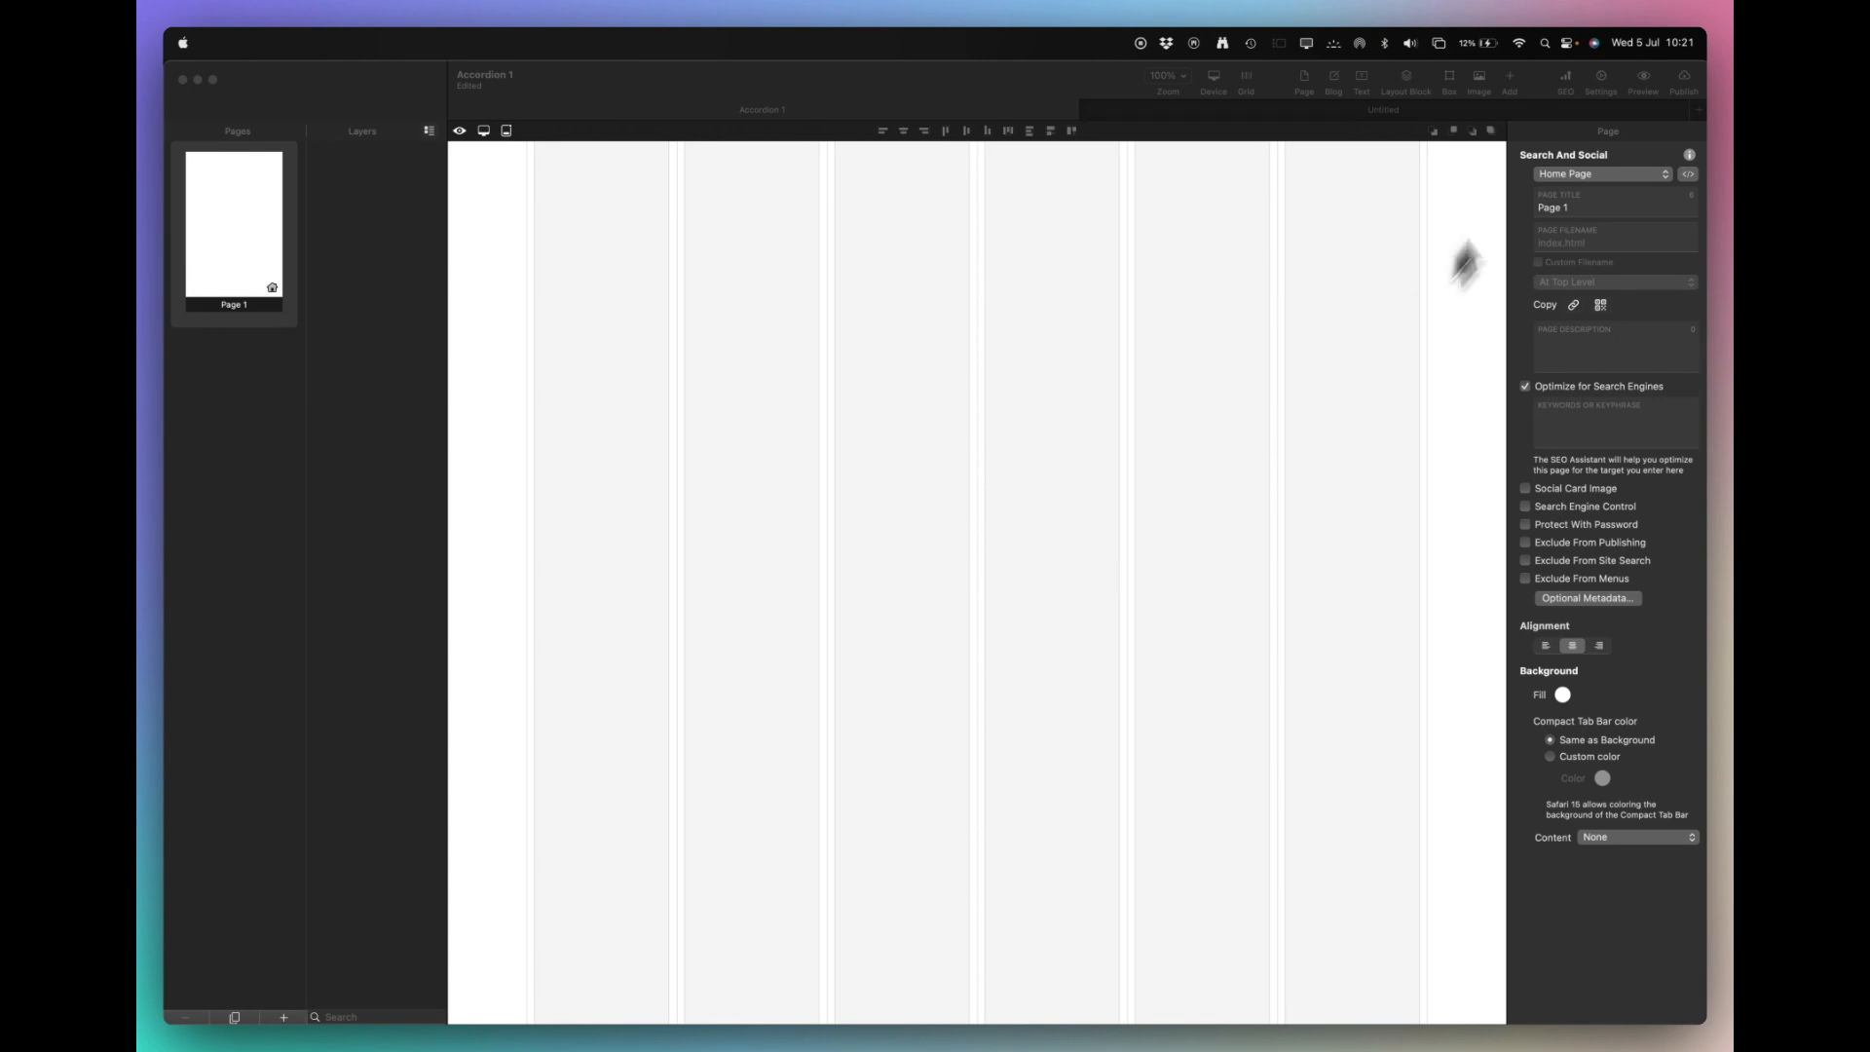
Add a button to the page and stretch it across the second to fourth grid columns in the upper part.
left_click(1493, 84)
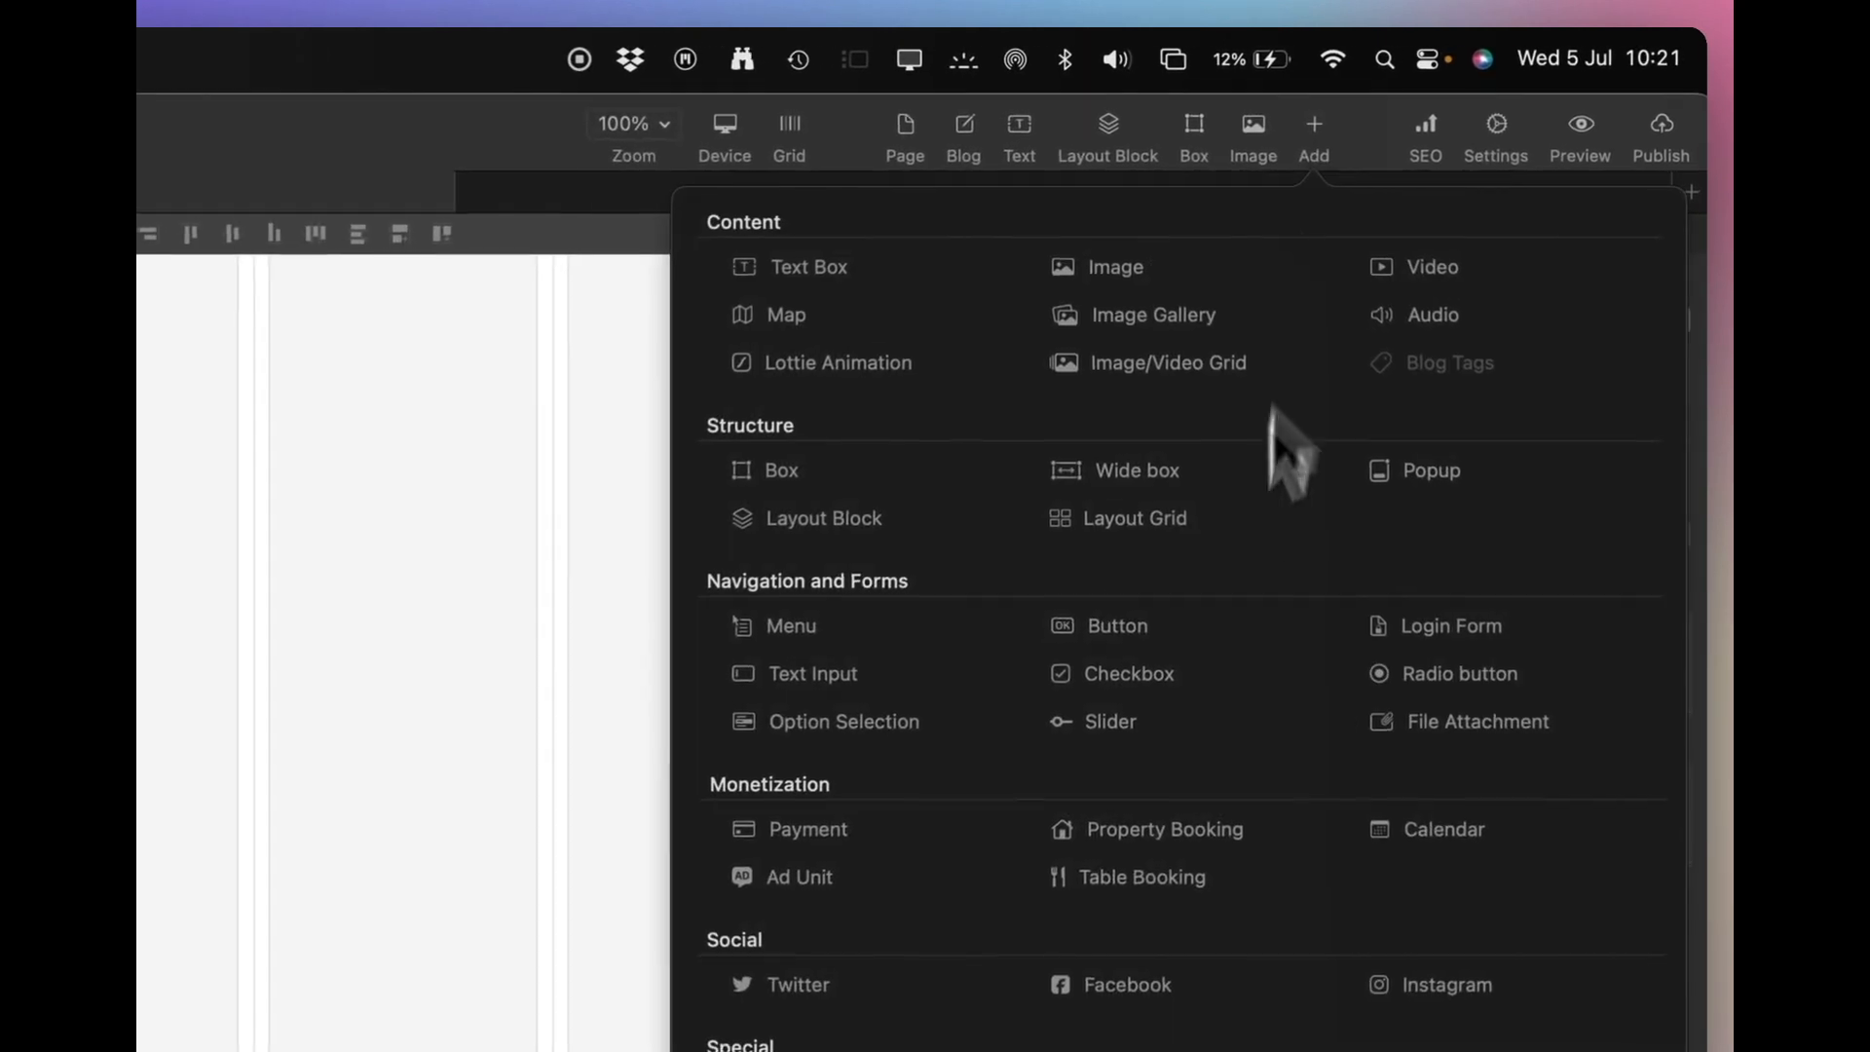
left_click(1389, 365)
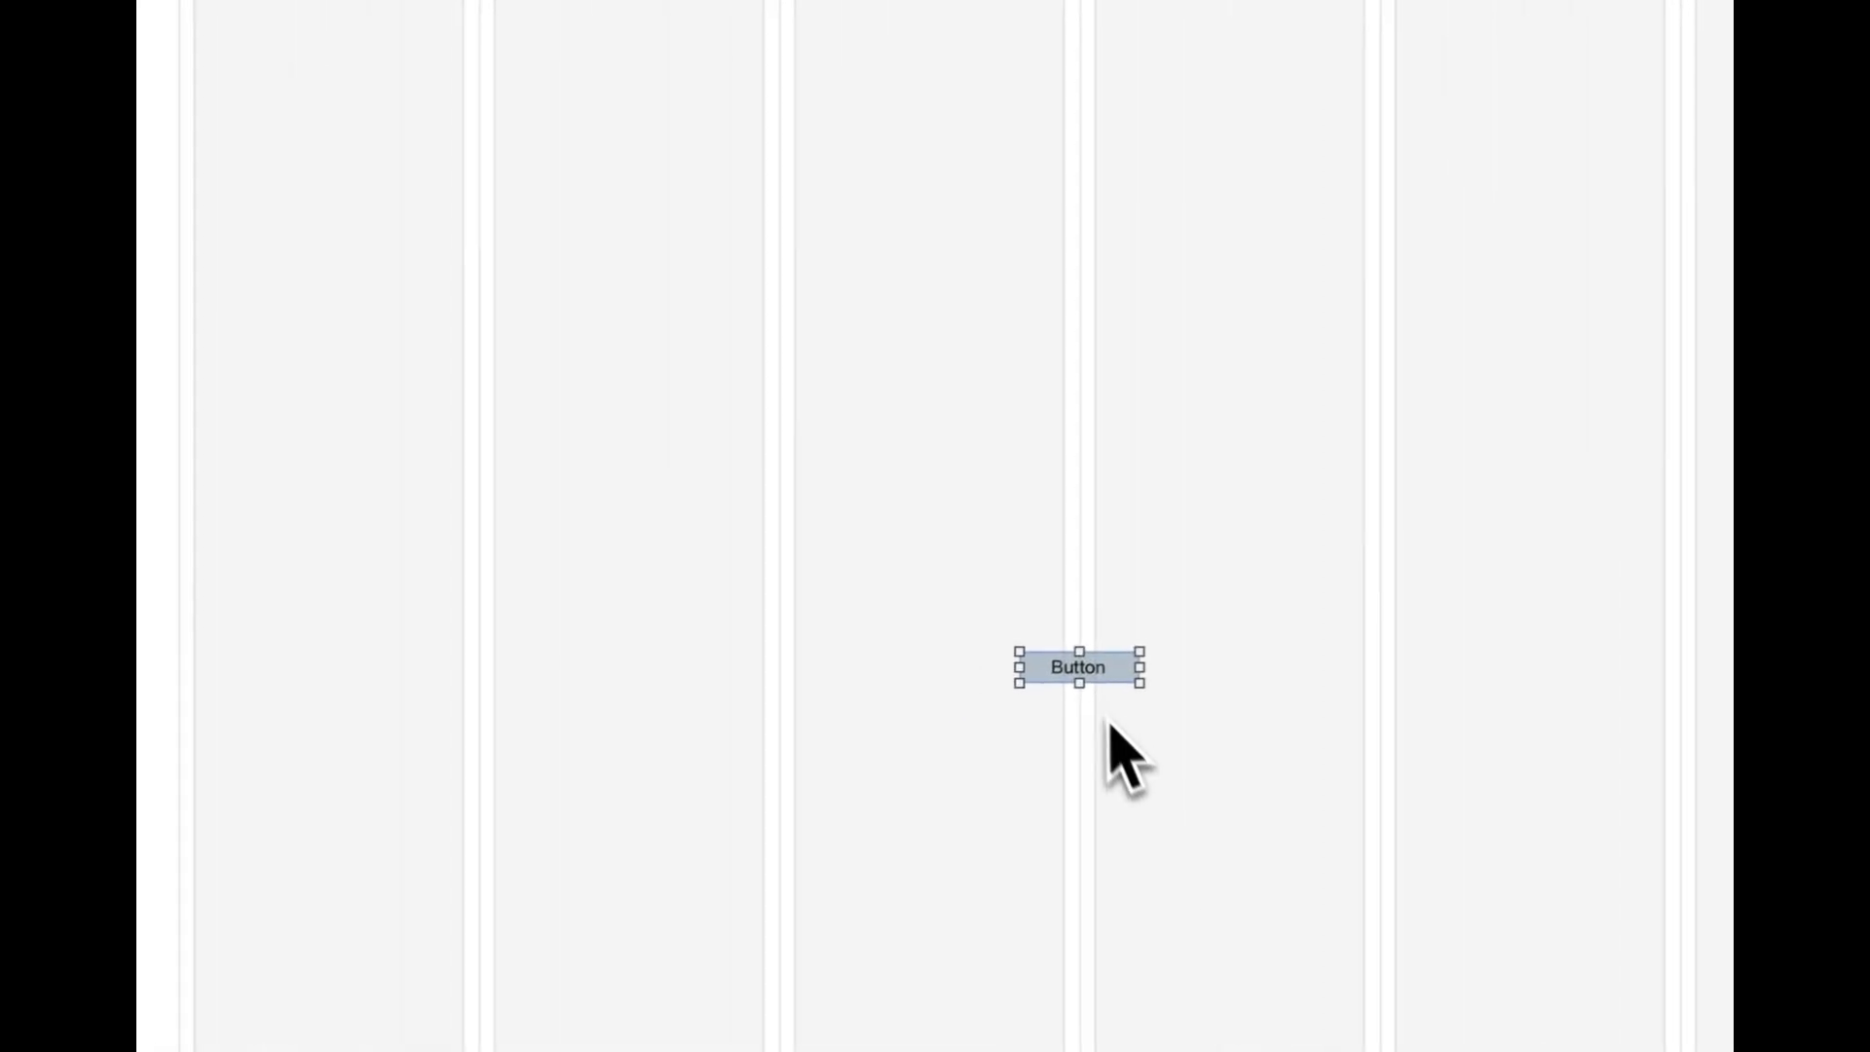
left_click_drag(1082, 677, 1376, 250)
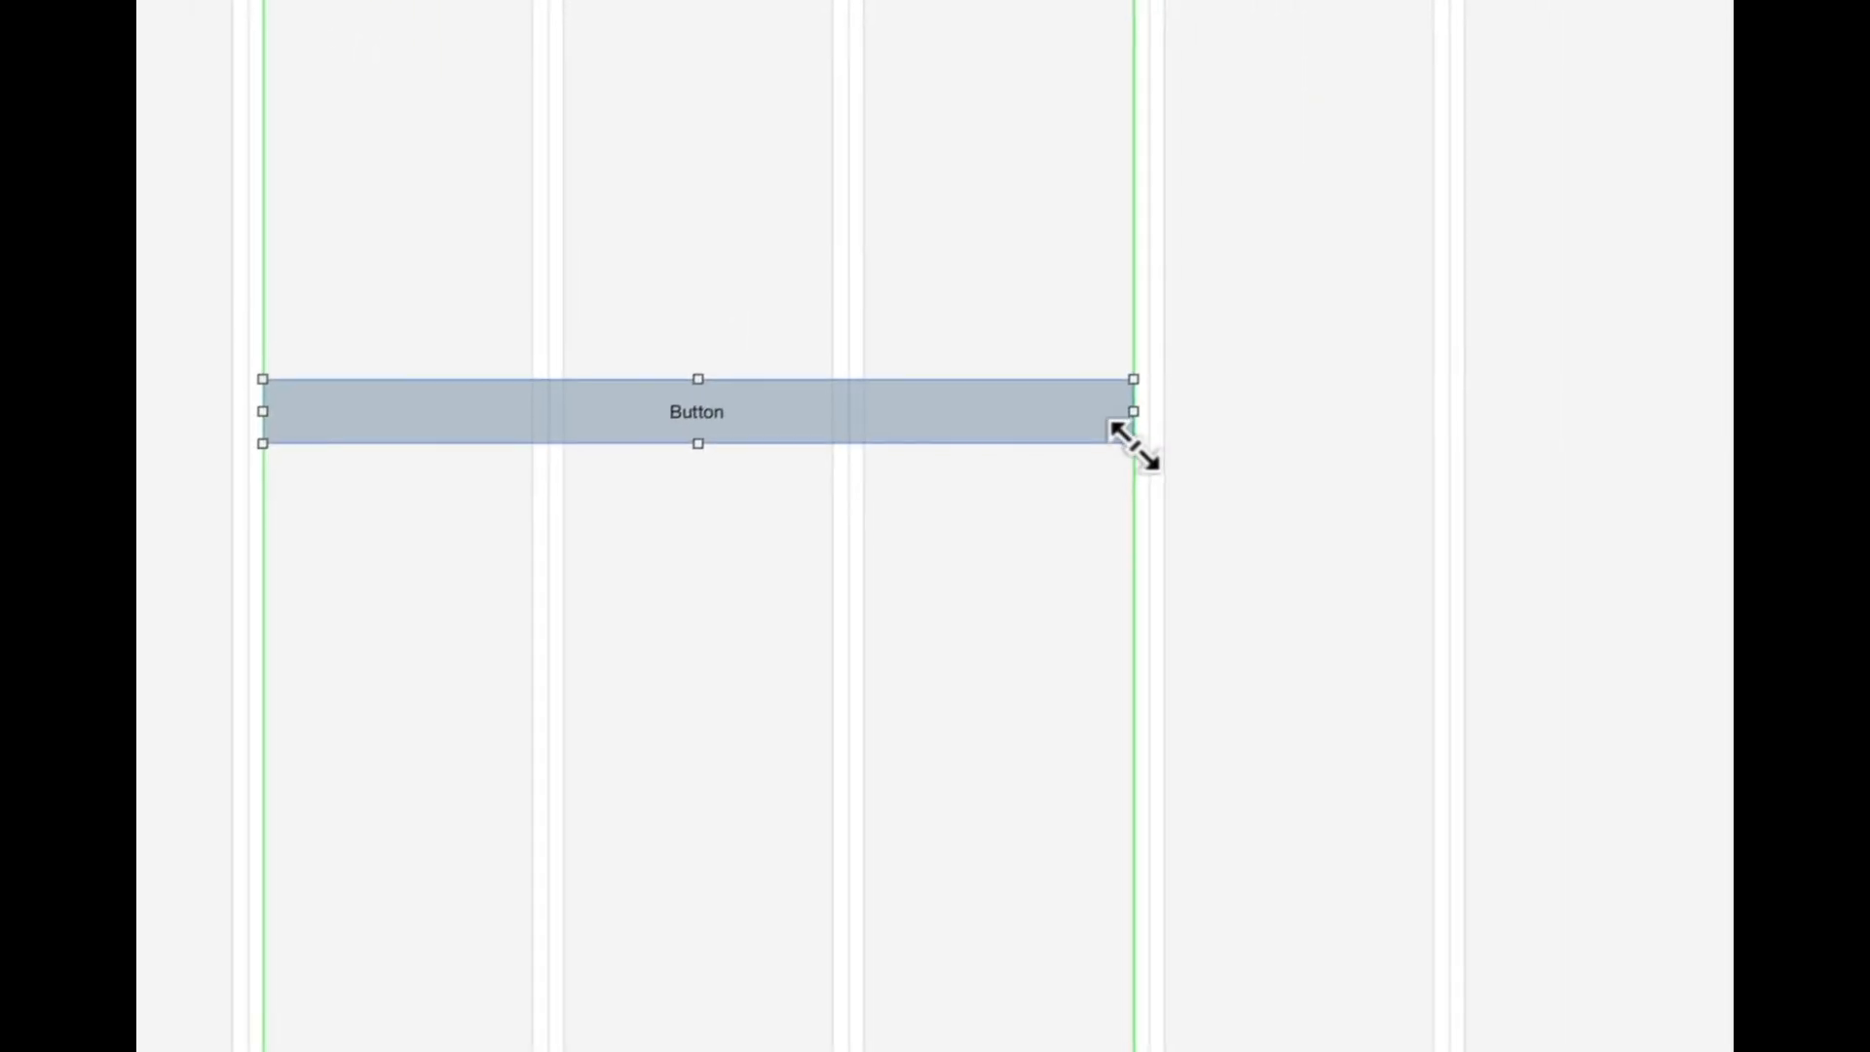
left_click_drag(1132, 444, 1127, 443)
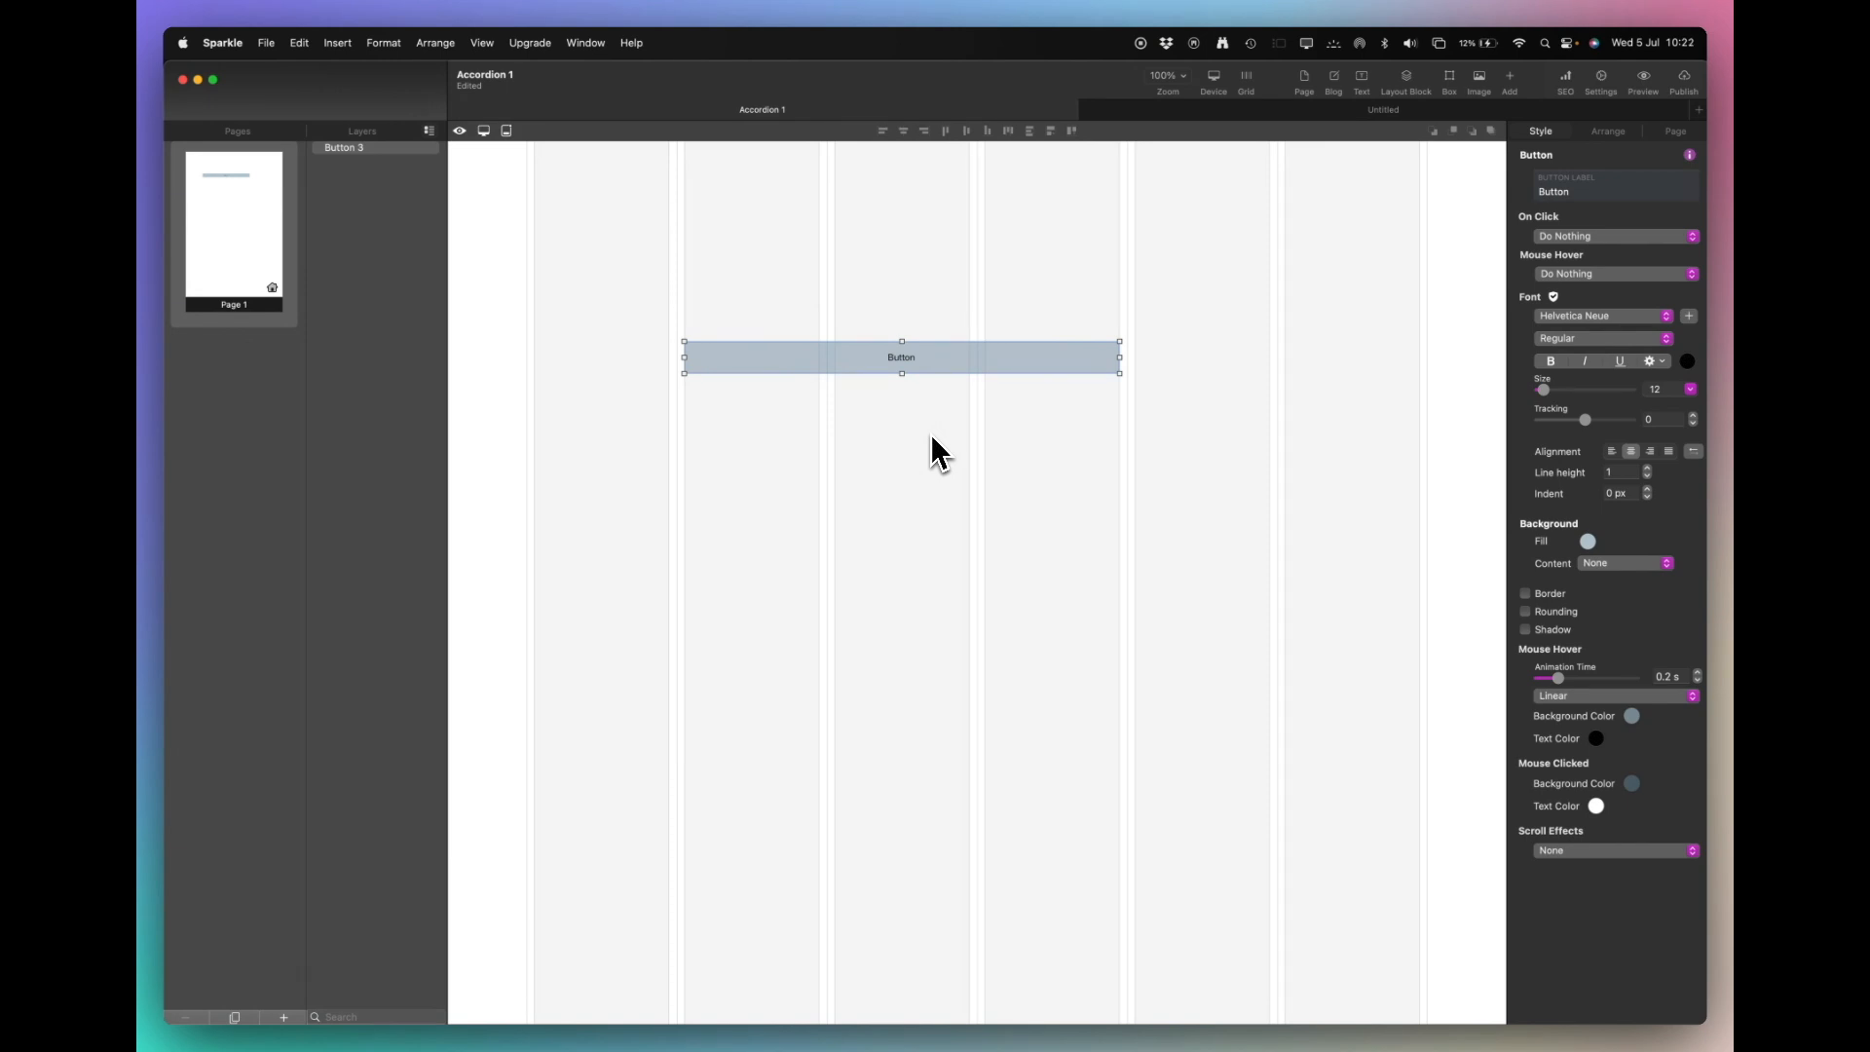
Change the button's label to "Which Sparkle Version should I purchase?".
double_click(902, 368)
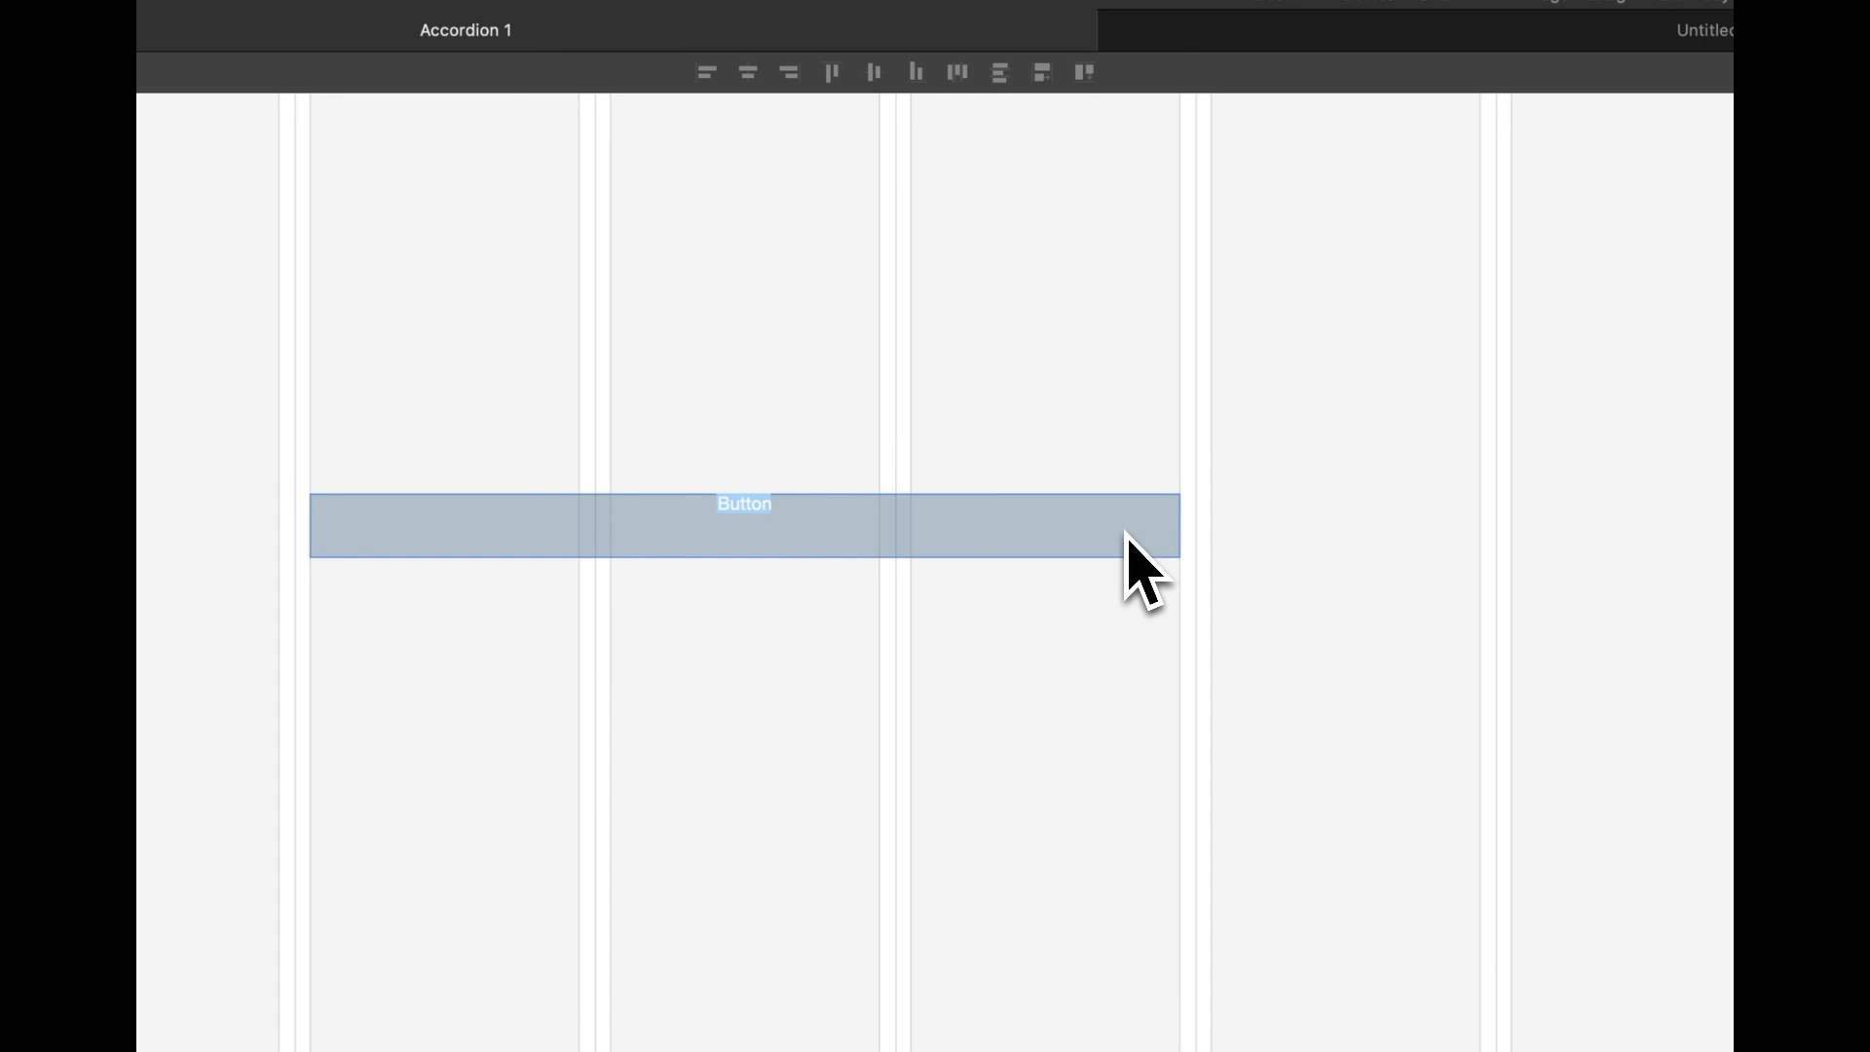
type("Which")
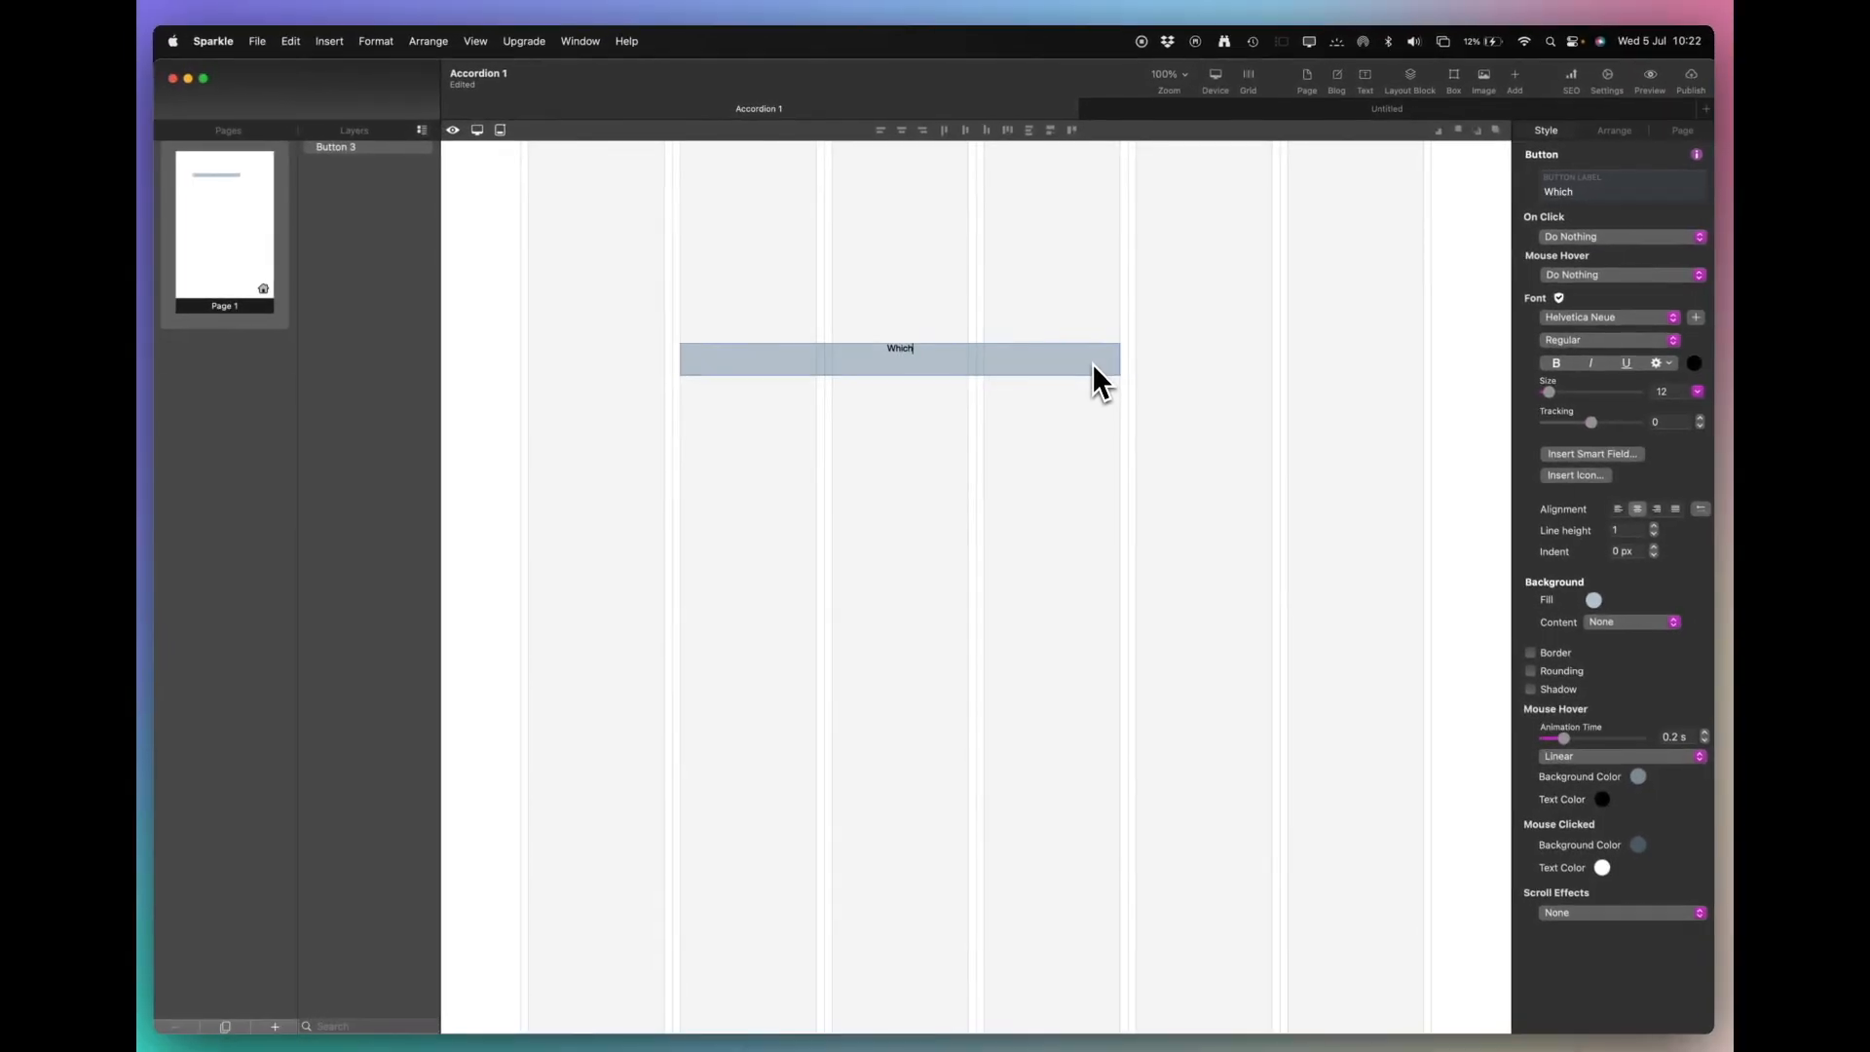
type(" Sparkle")
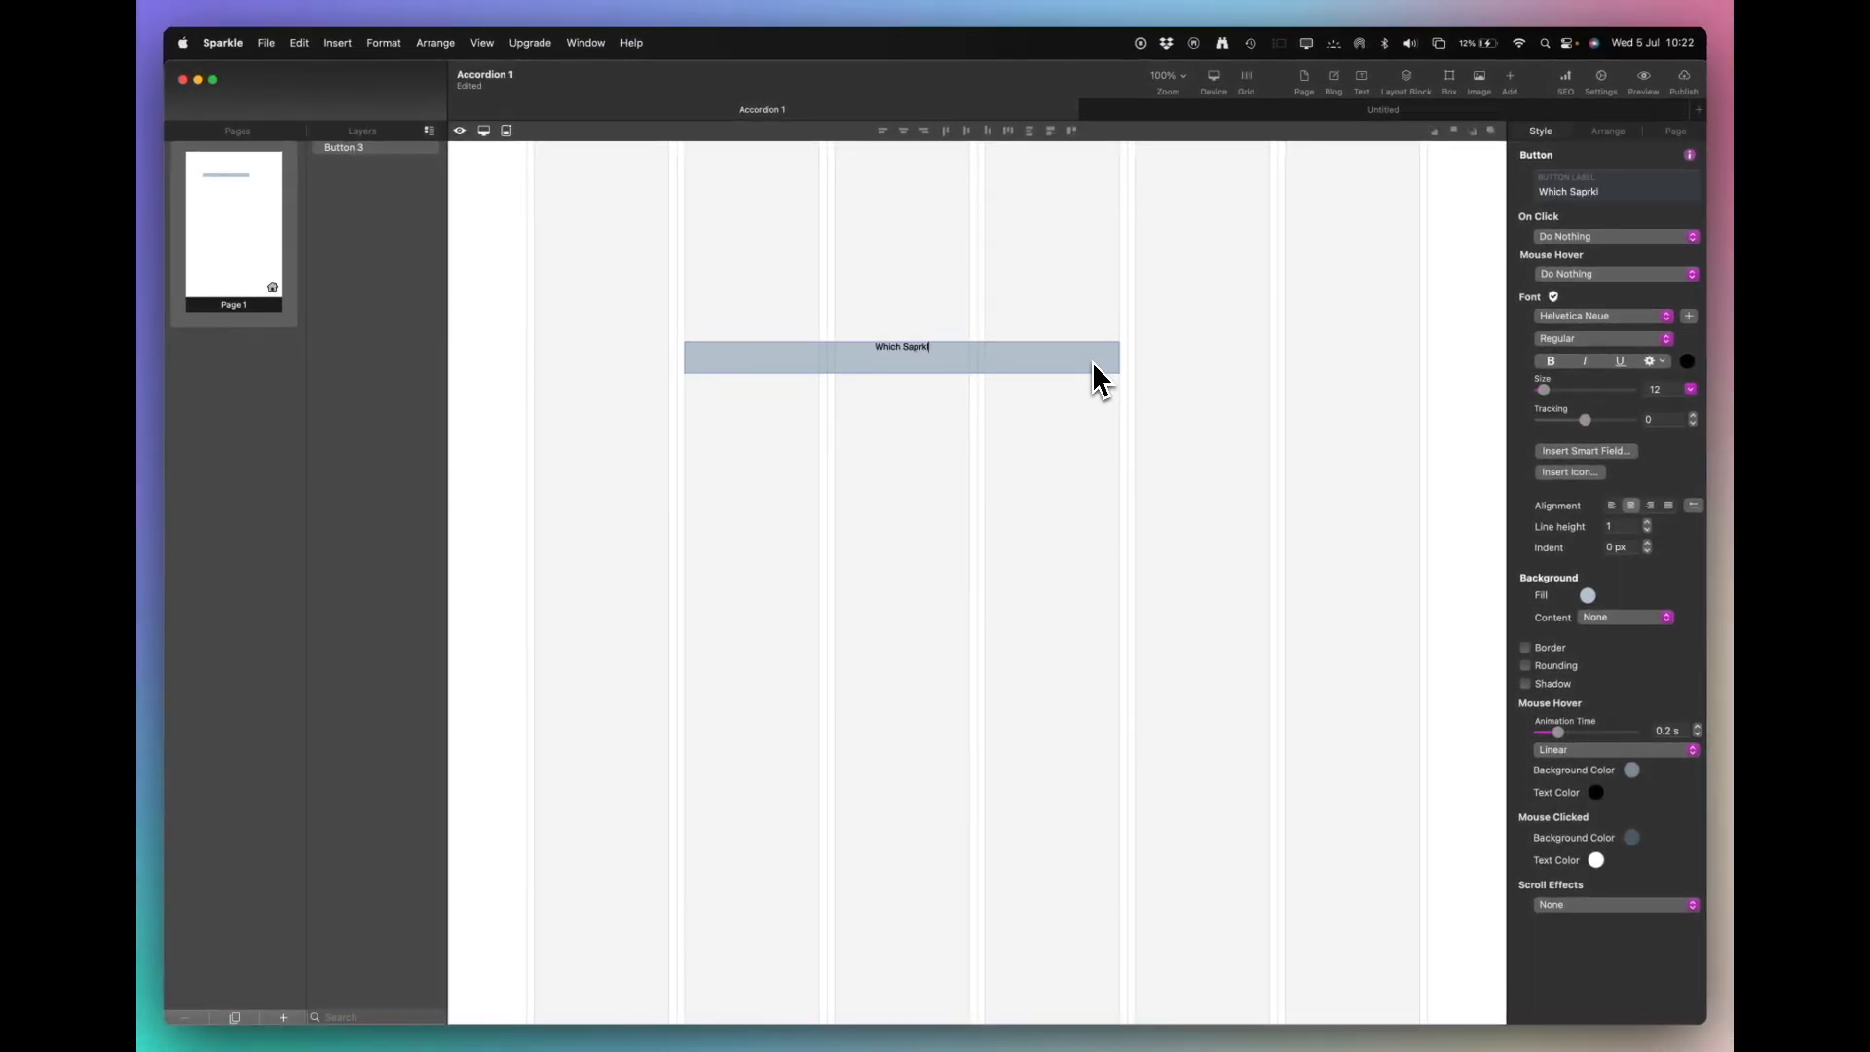
type(" Version should I purchase")
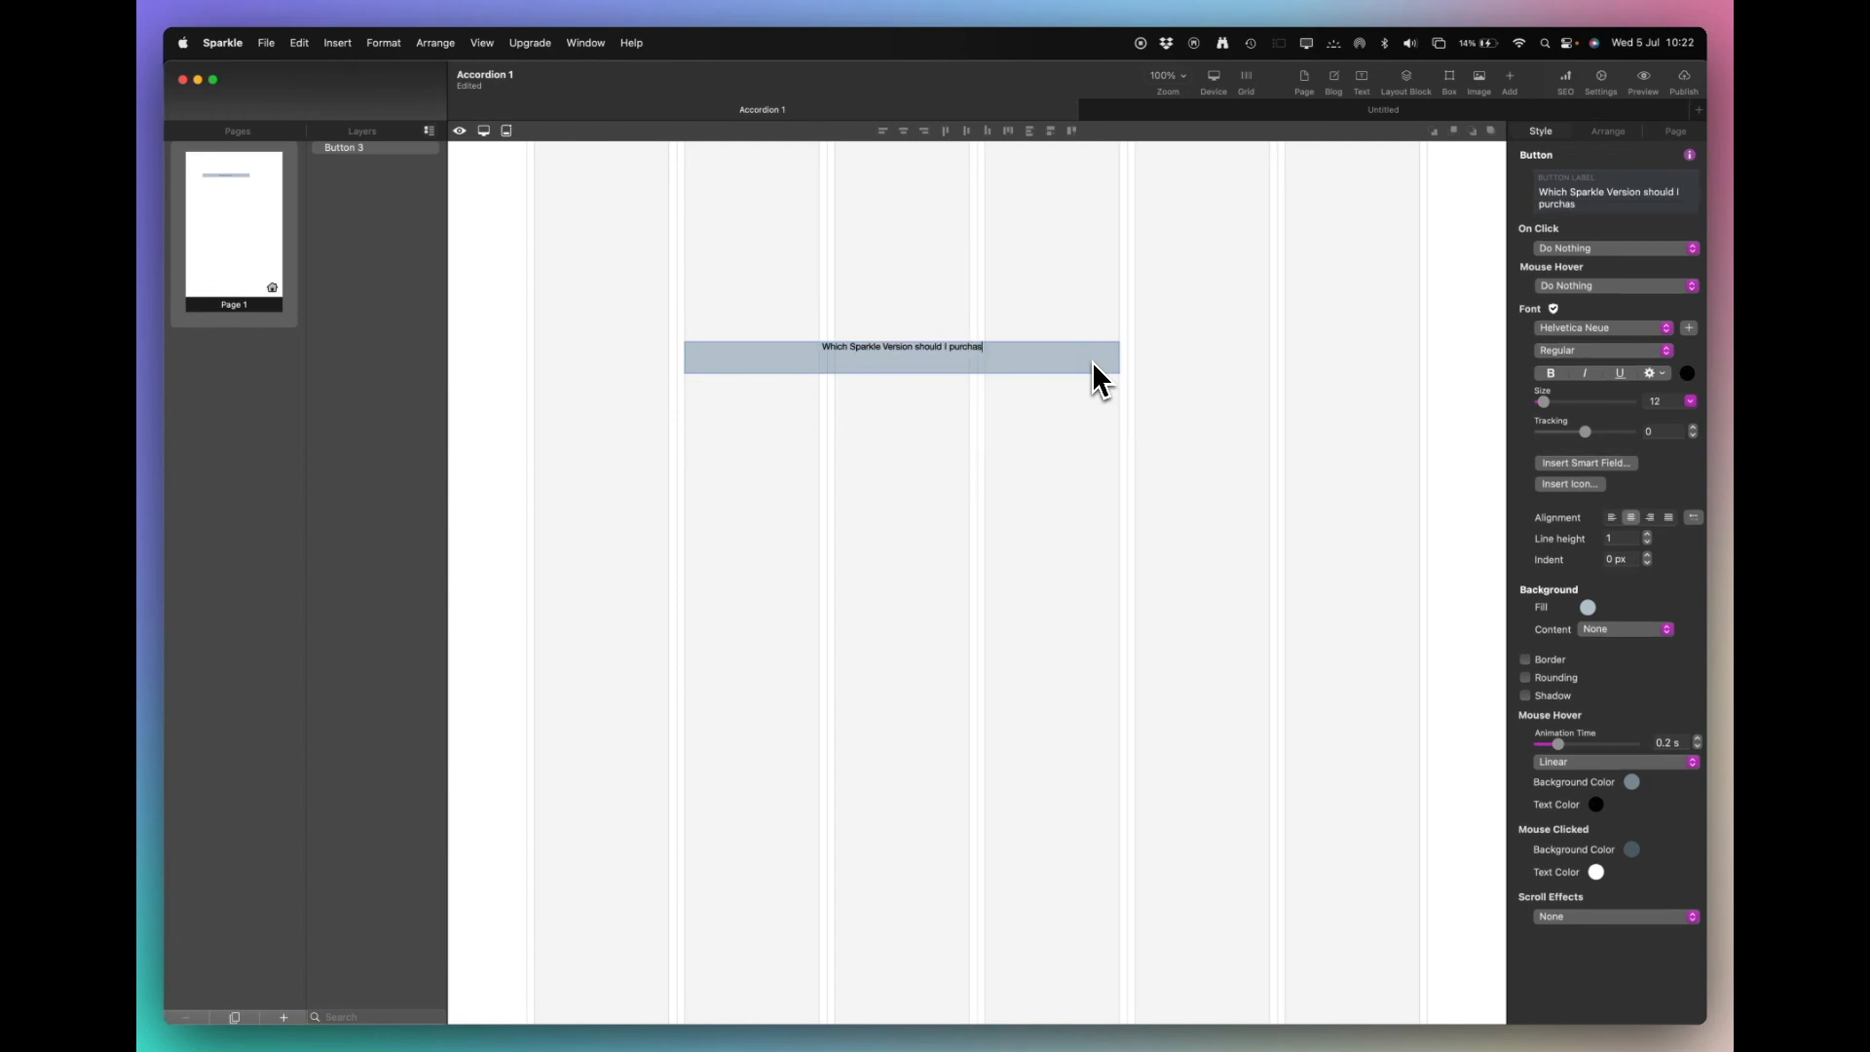
type("?")
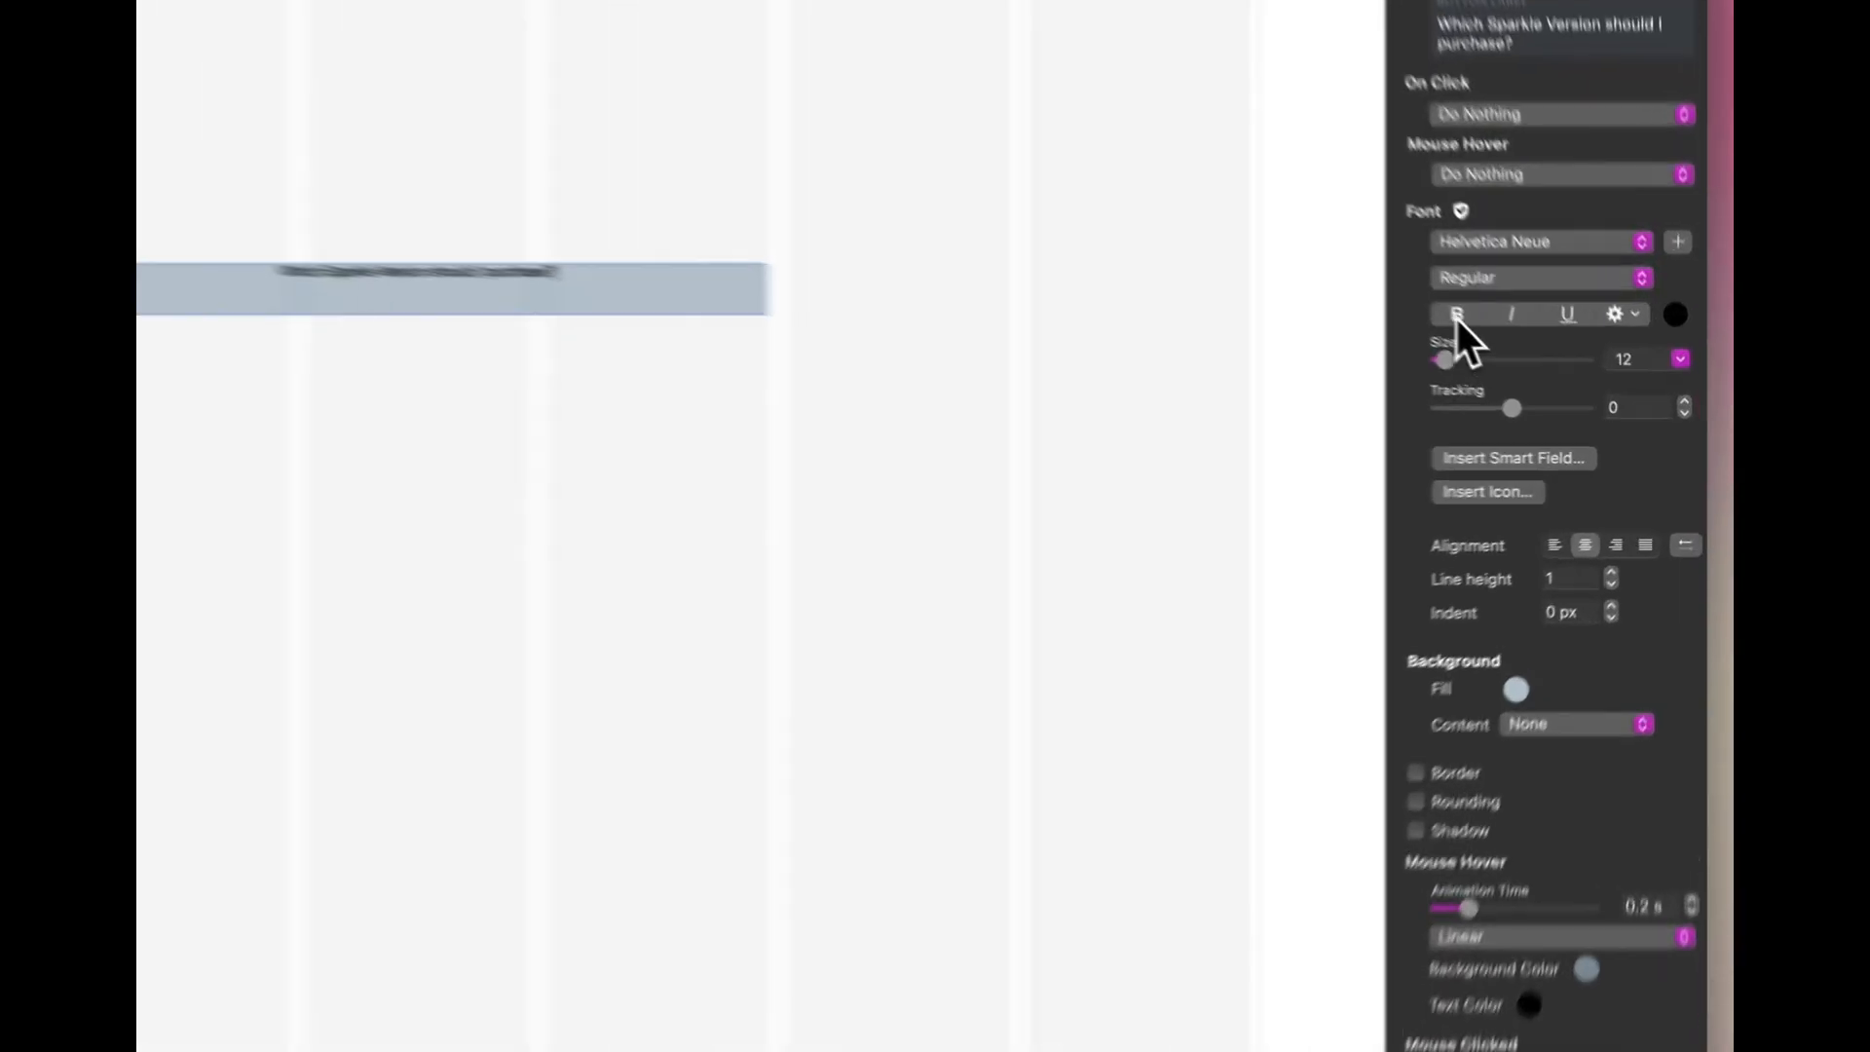
Make the button's label bold and set its font size to 18.
left_click(1549, 375)
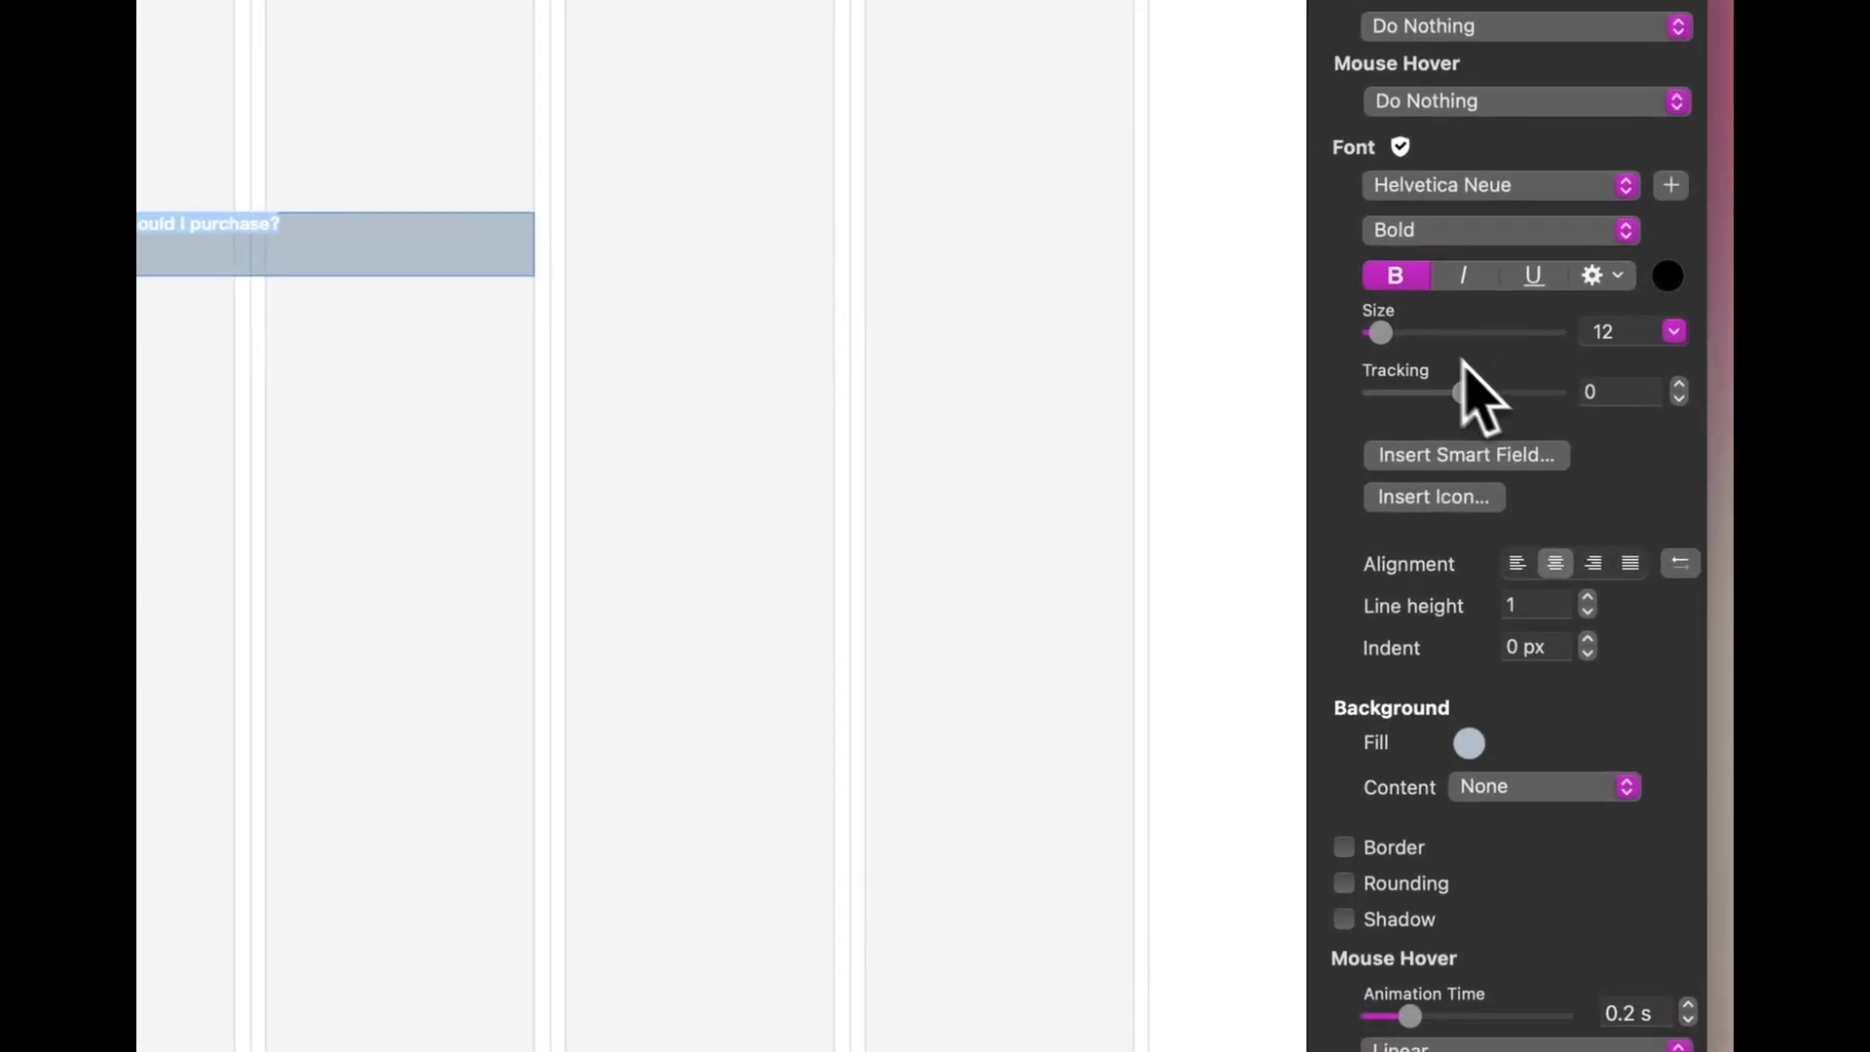
left_click(1616, 331)
key("BackSpace")
type("8")
key("Return")
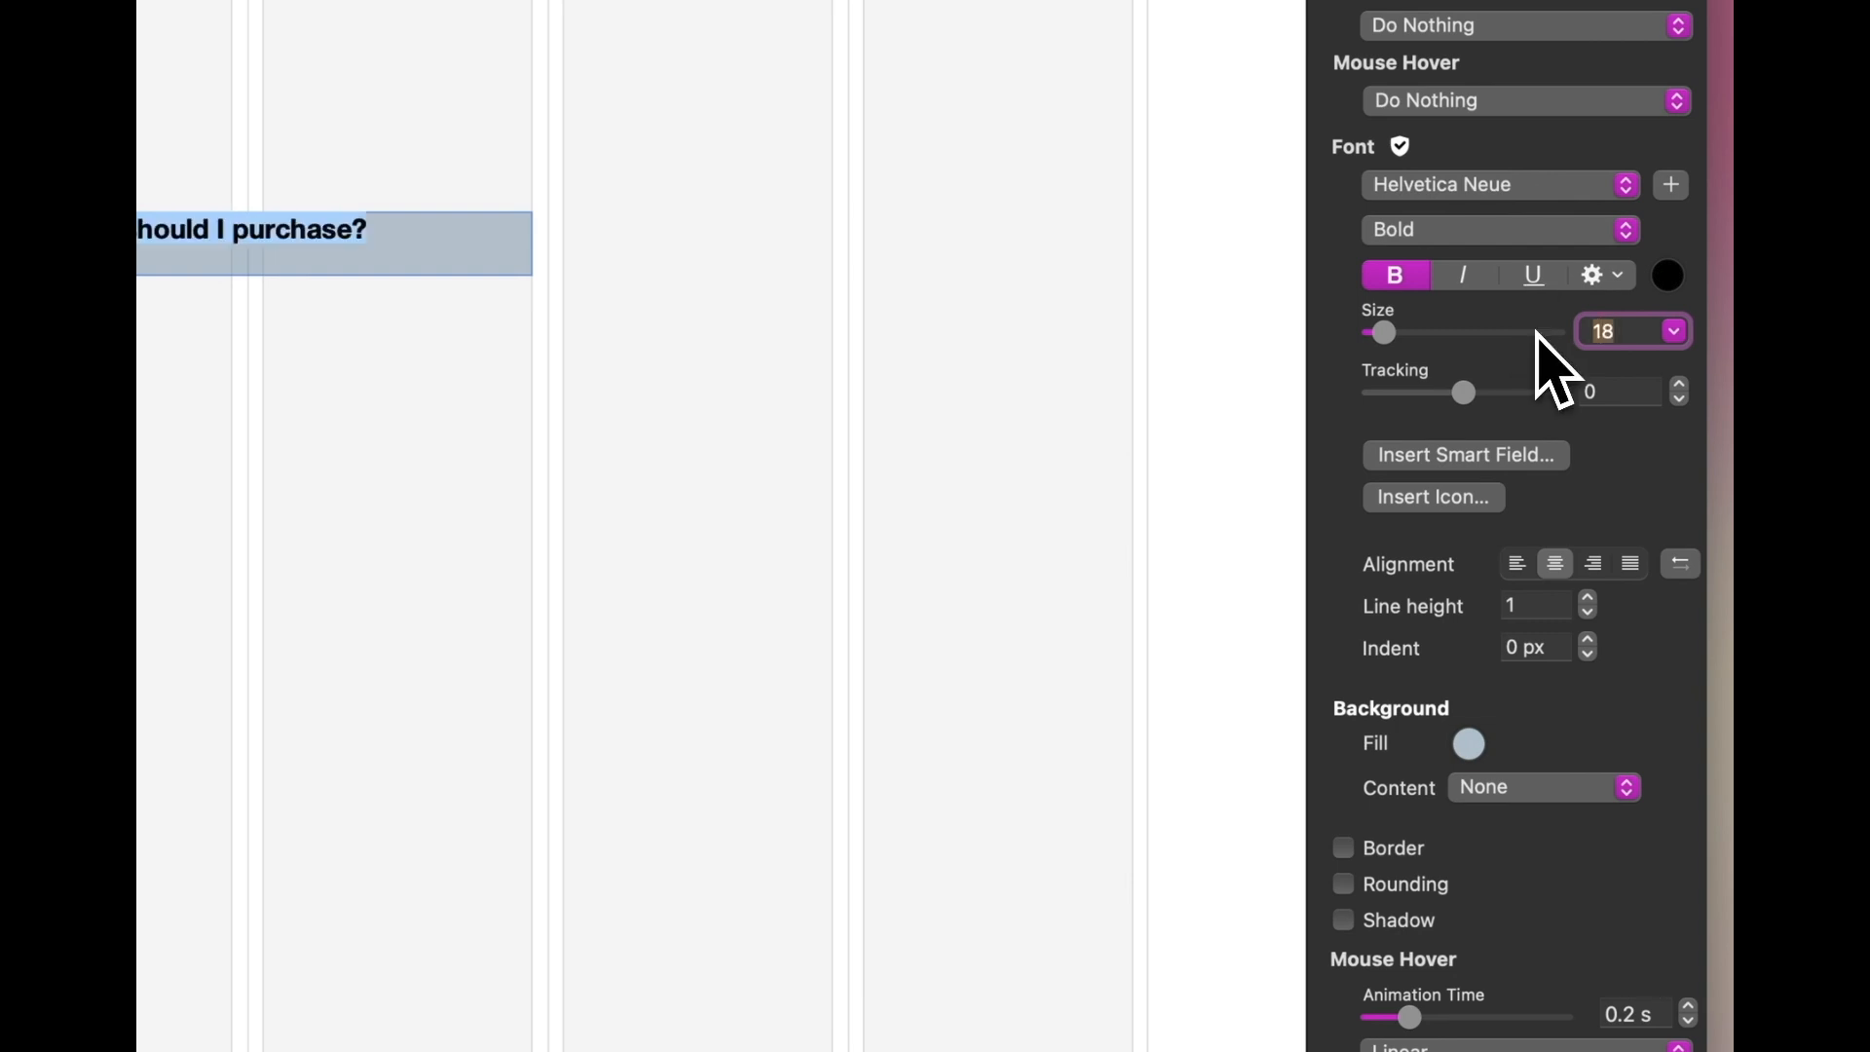
Align the button's label to the left with an indent of 20 px.
left_click(1516, 565)
left_click(1531, 647)
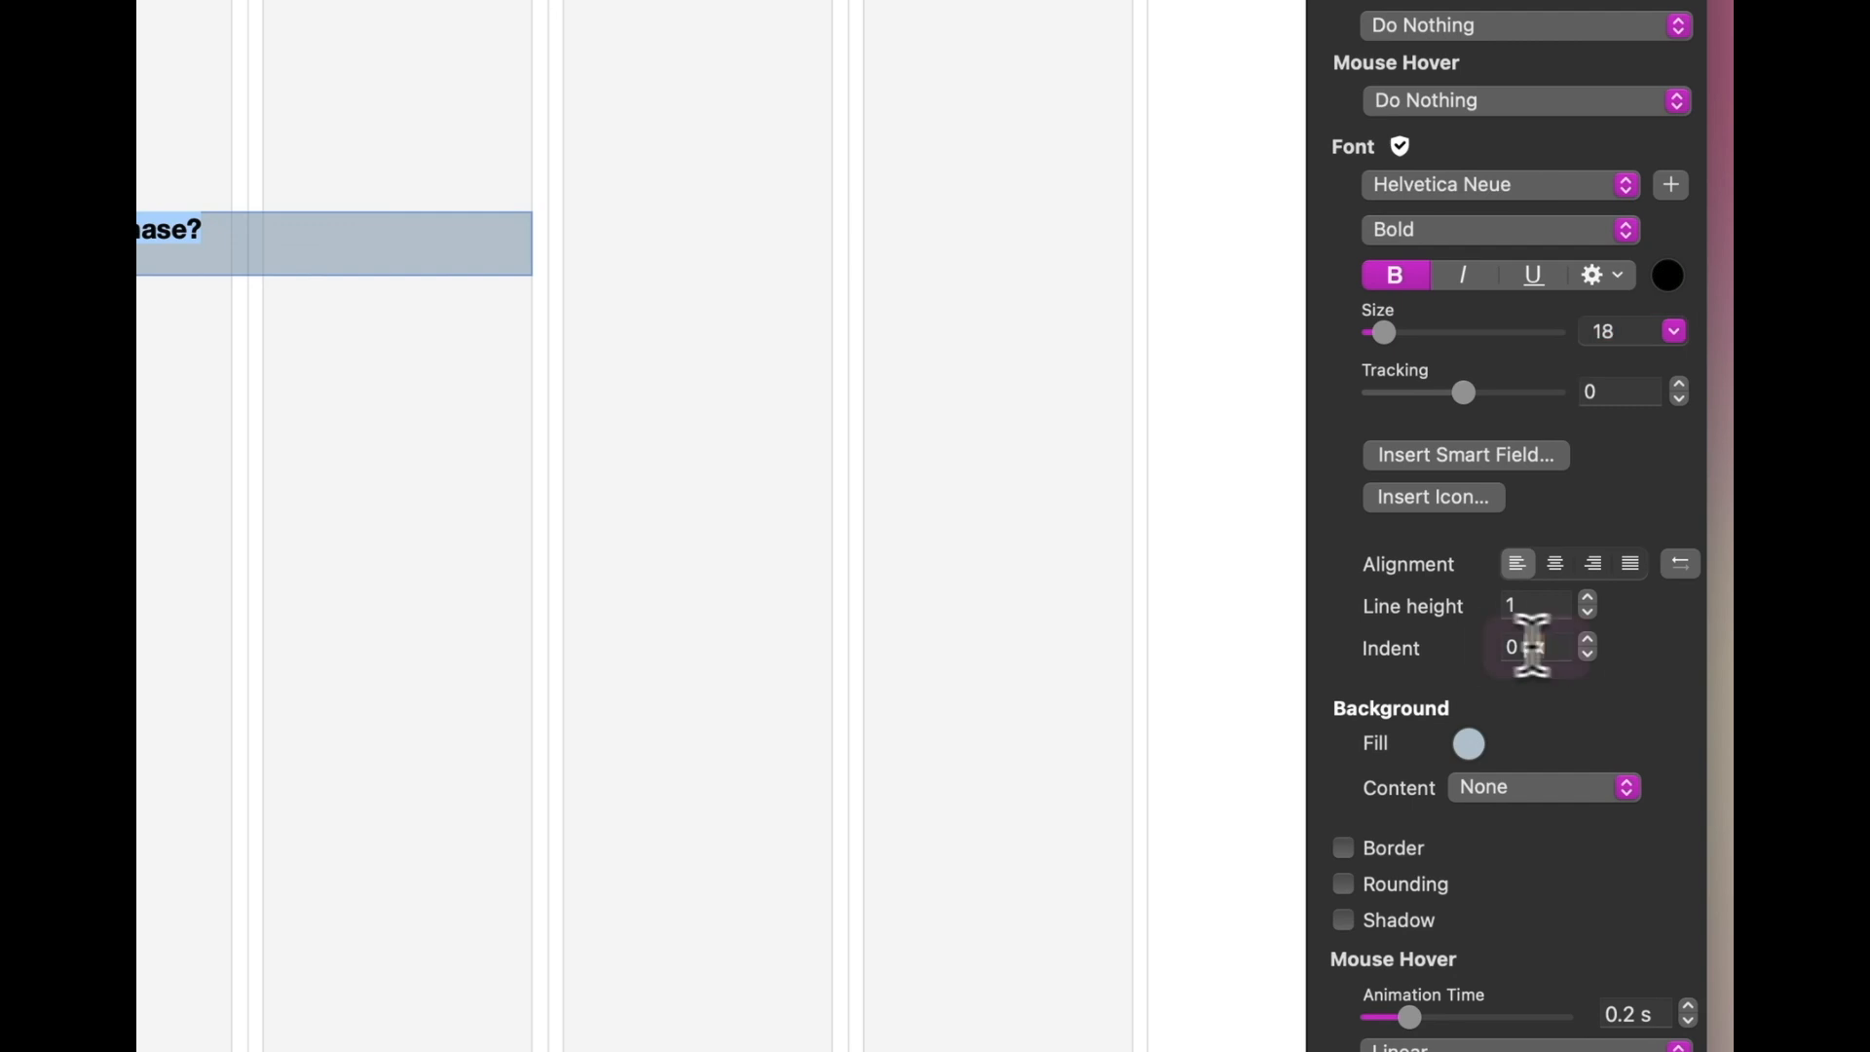
type("20")
Fill the button with white and give it a pink border (D33682) on all sides.
left_click(1468, 745)
left_click(999, 543)
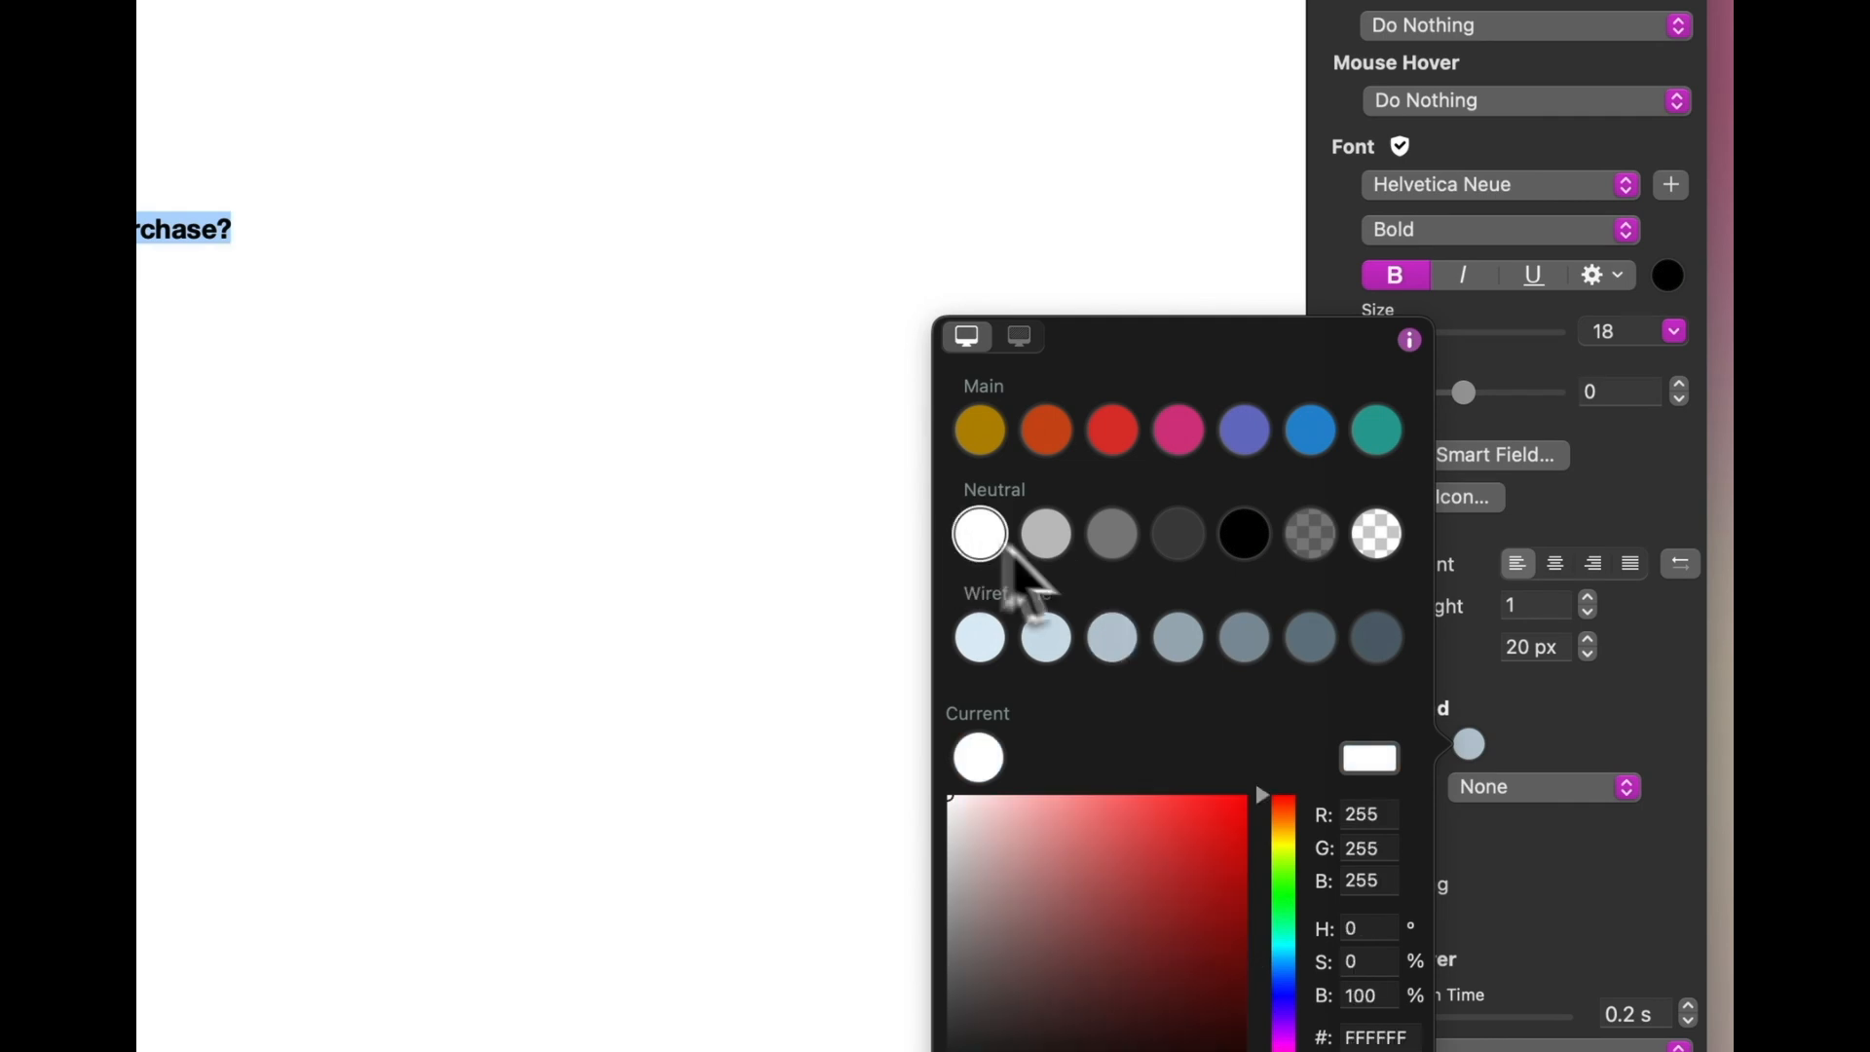
scroll(1615, 597, "down", 5)
left_click(1394, 563)
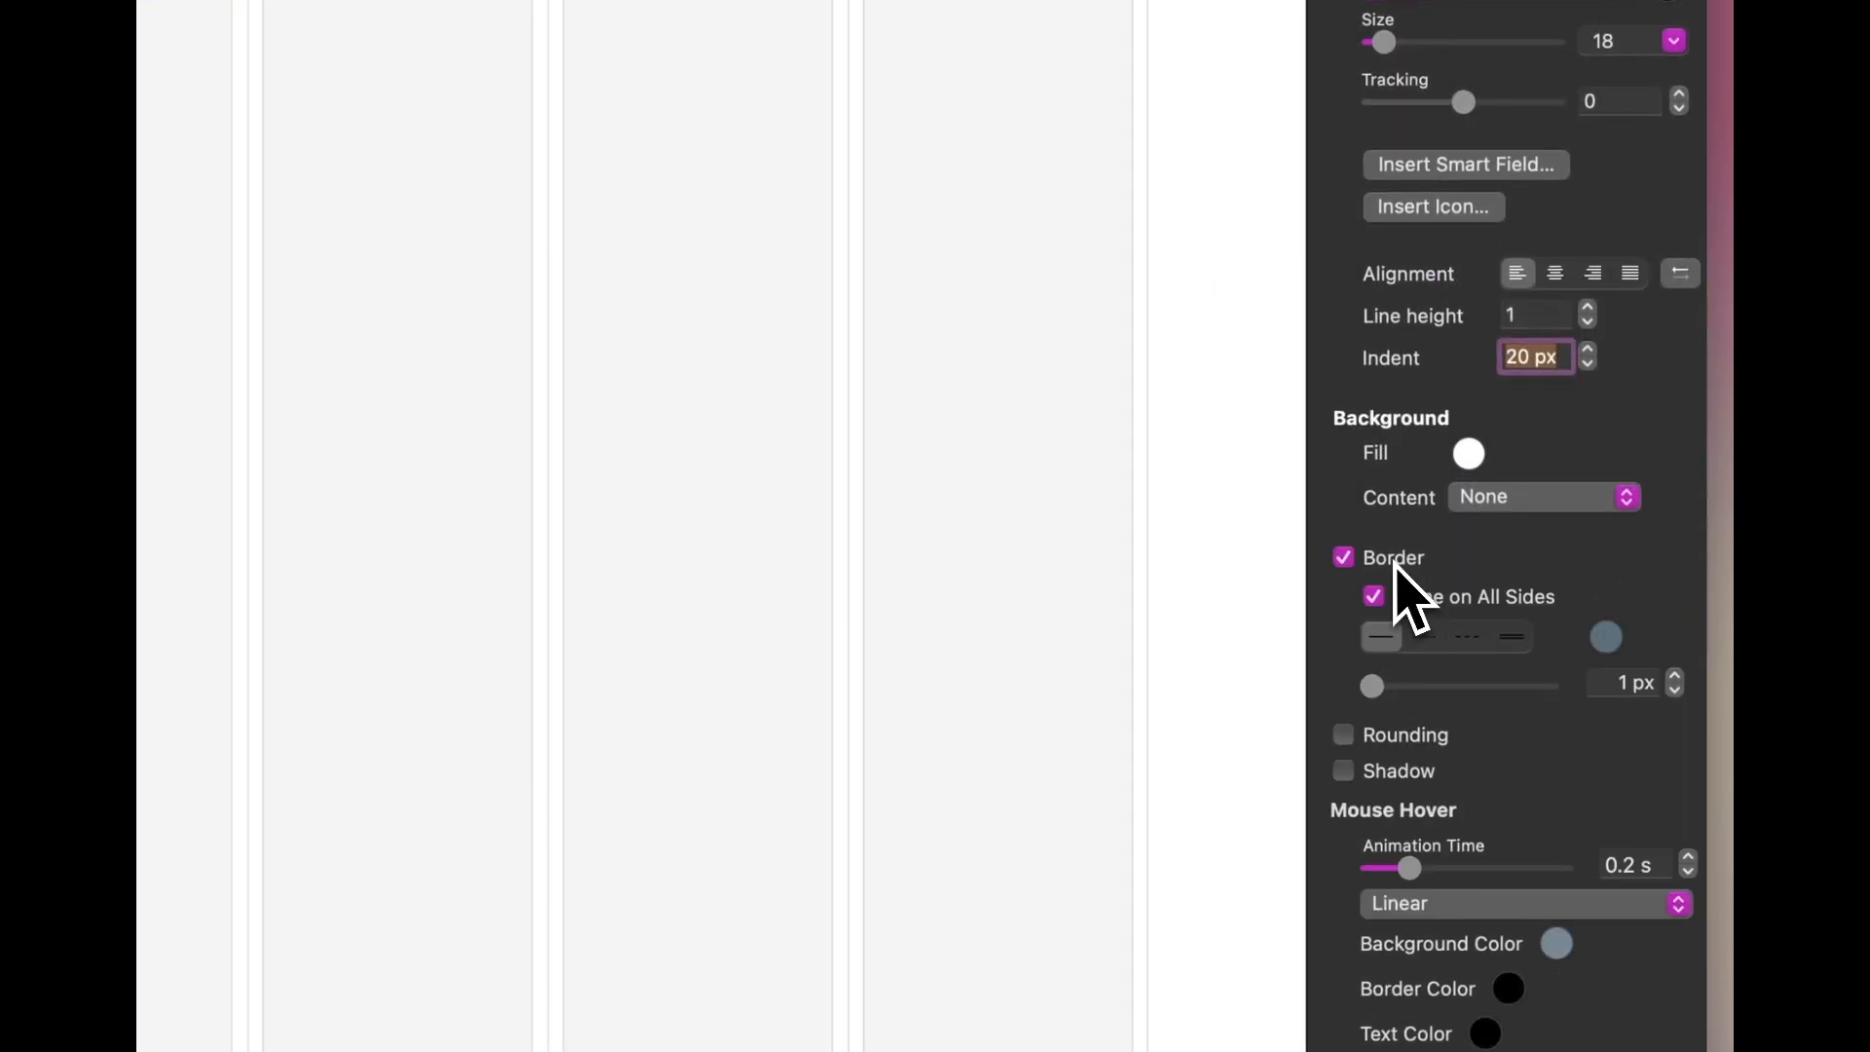
left_click(1606, 637)
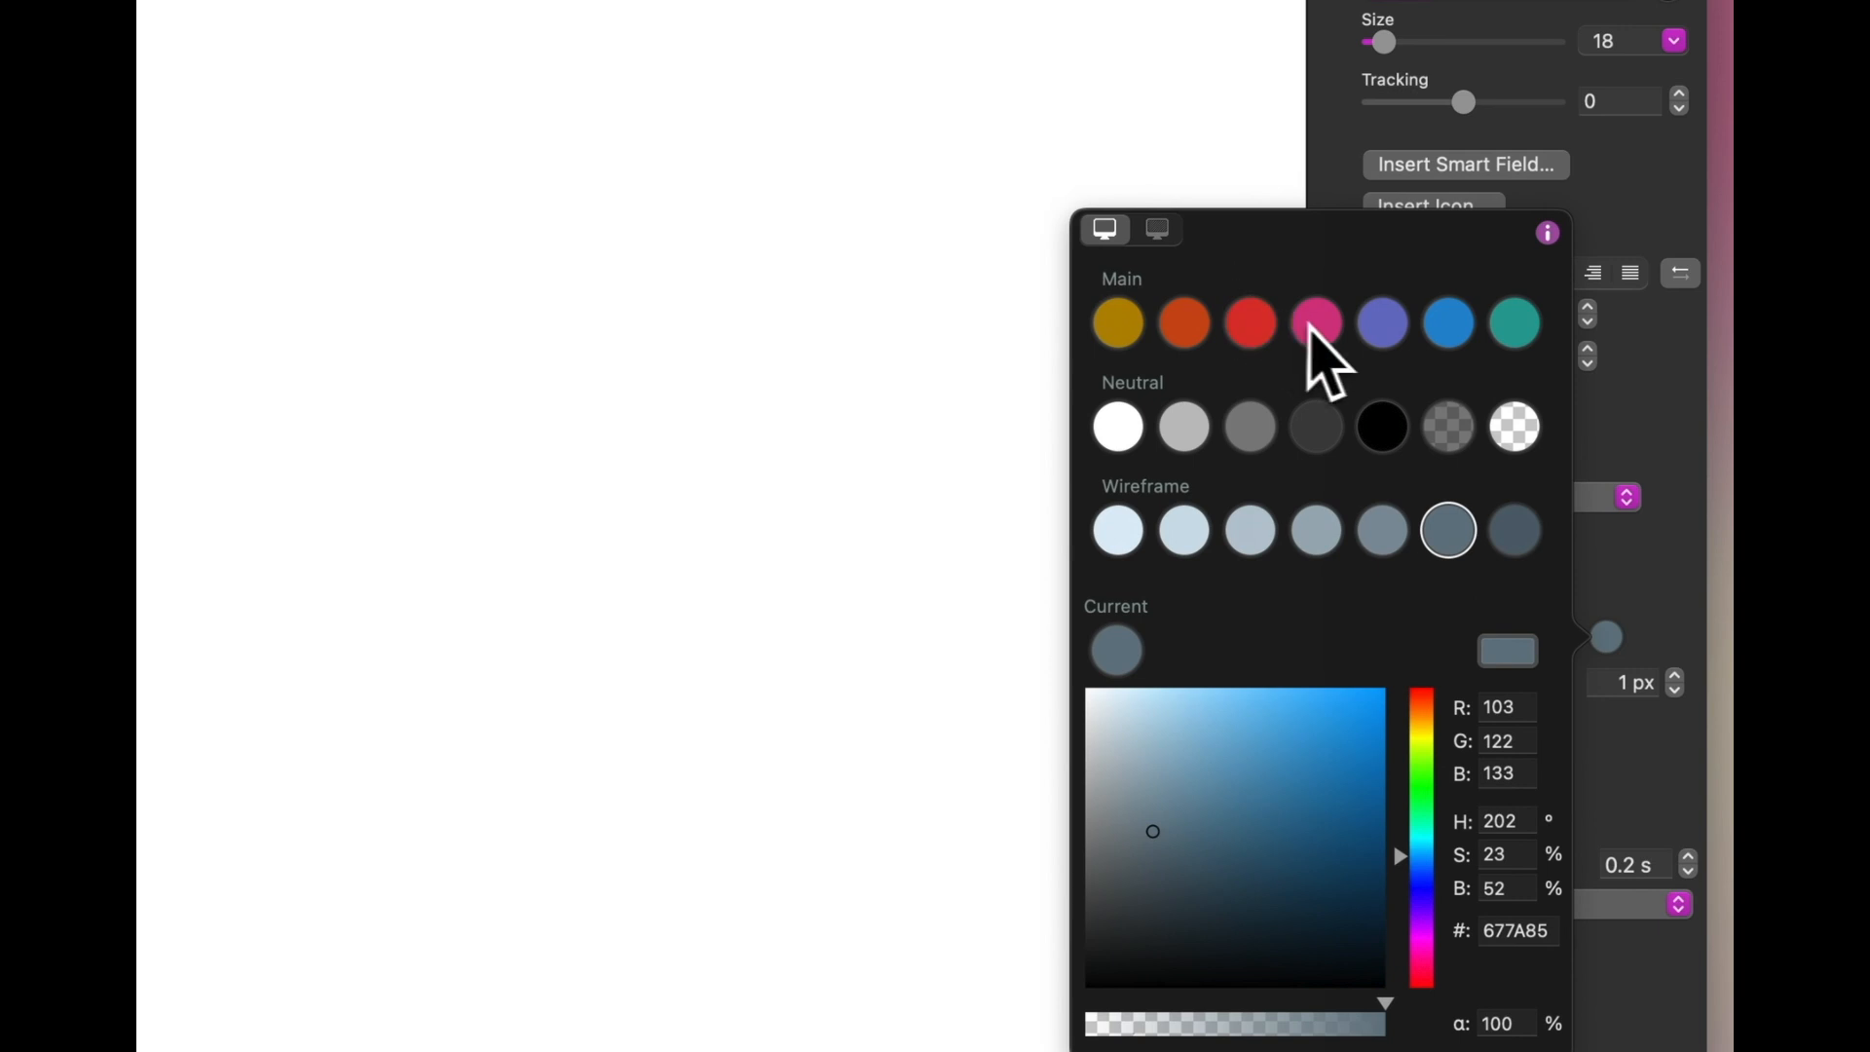
left_click(1315, 327)
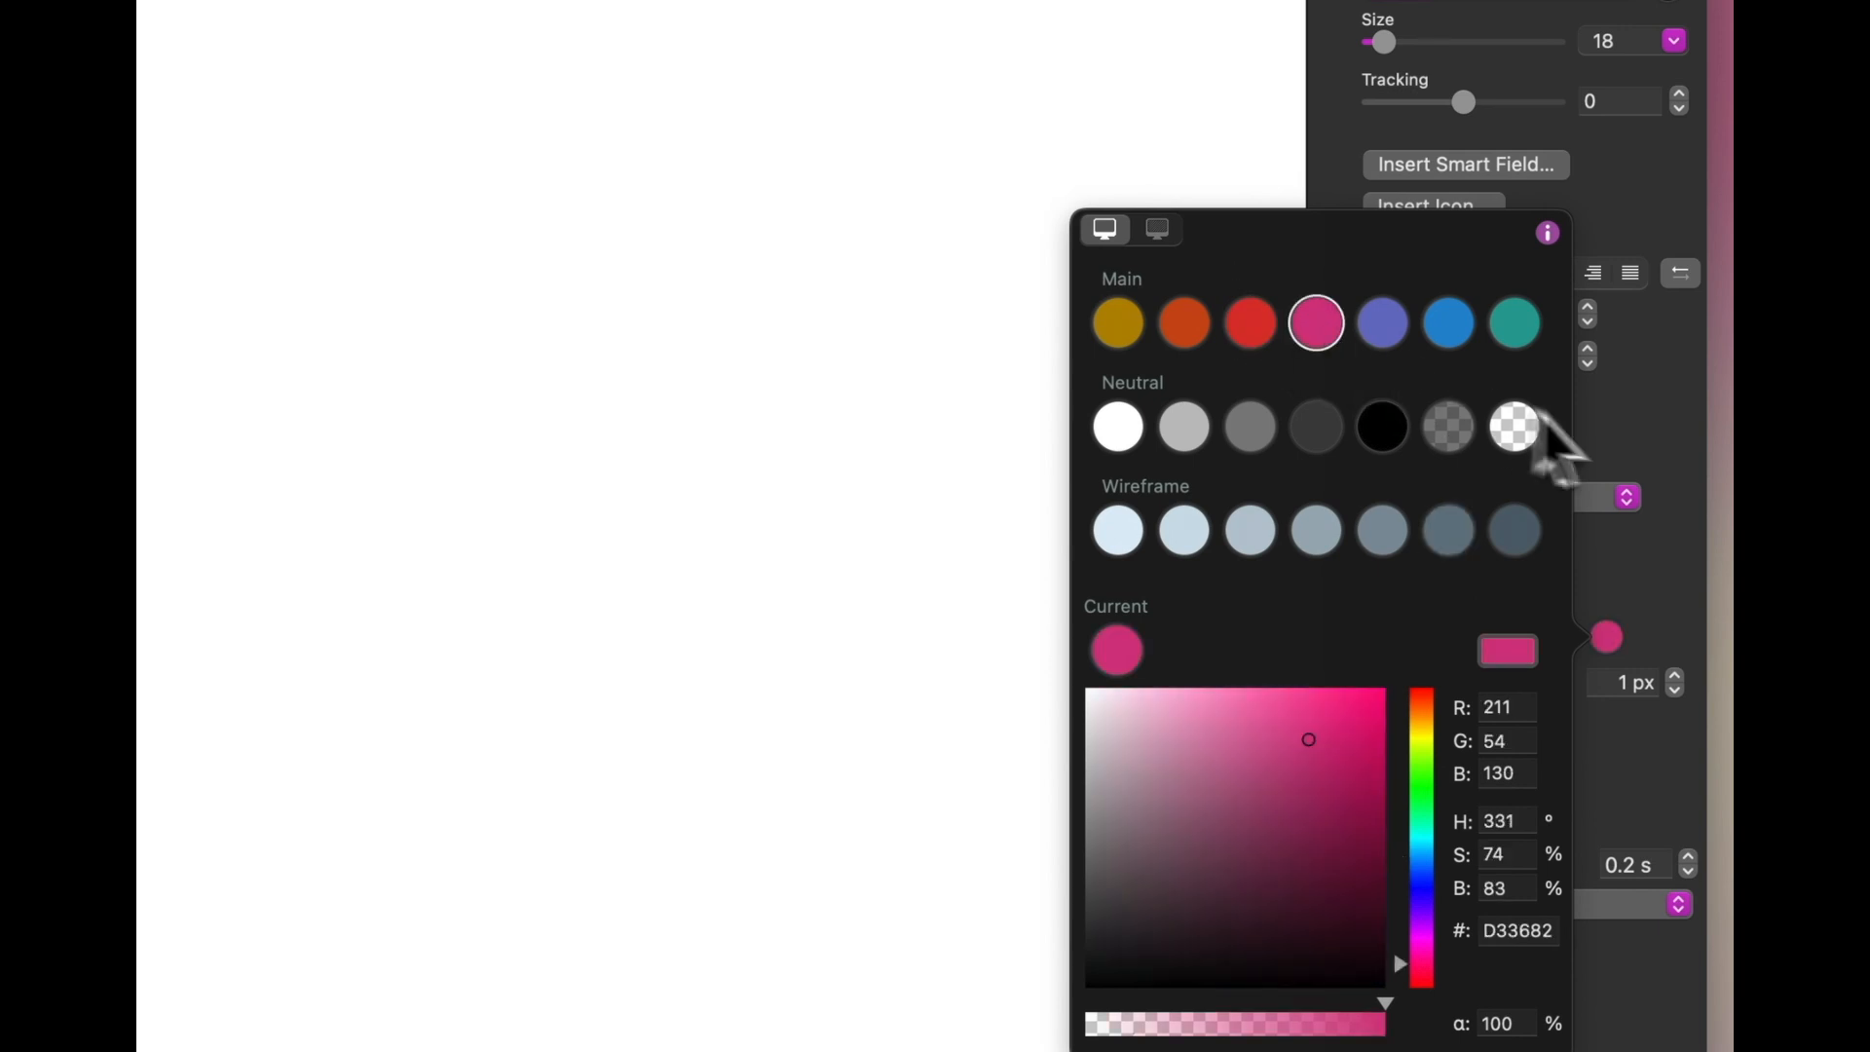
left_click(1631, 450)
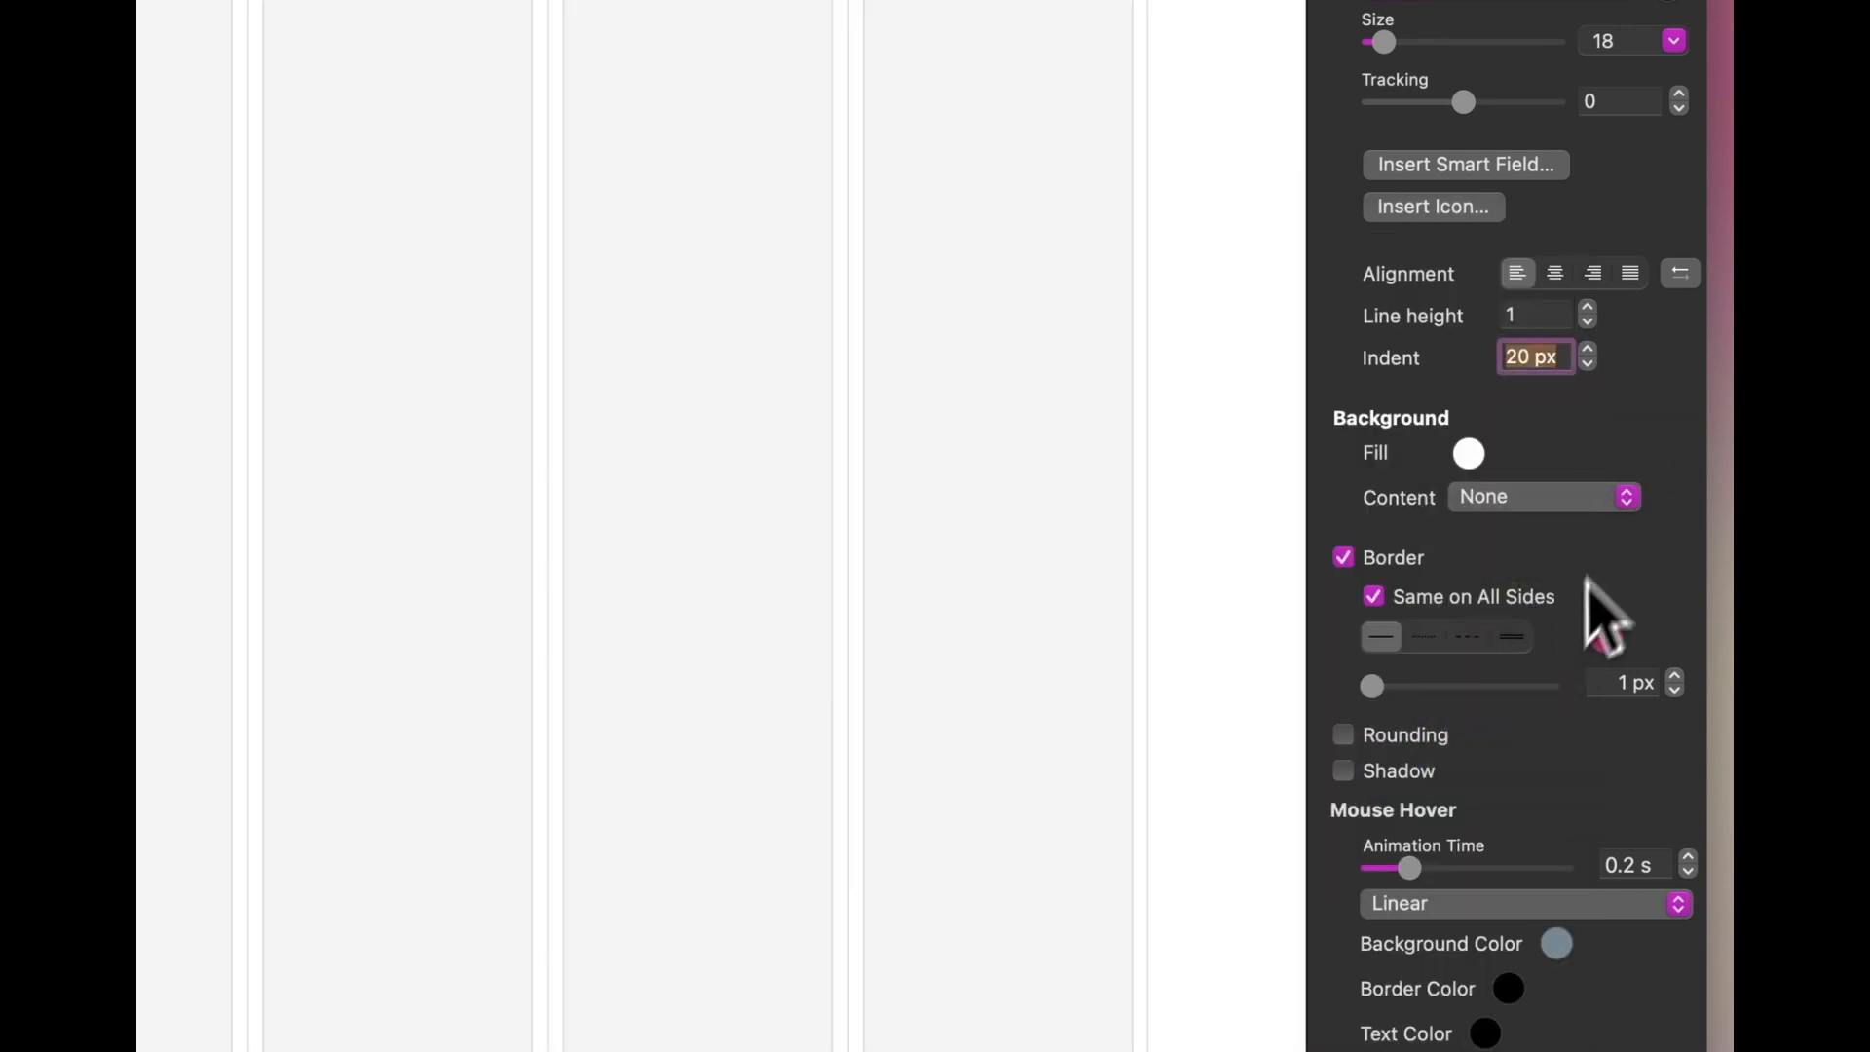
Enable rounding on the button's corners and set it to 10 px.
left_click(1344, 736)
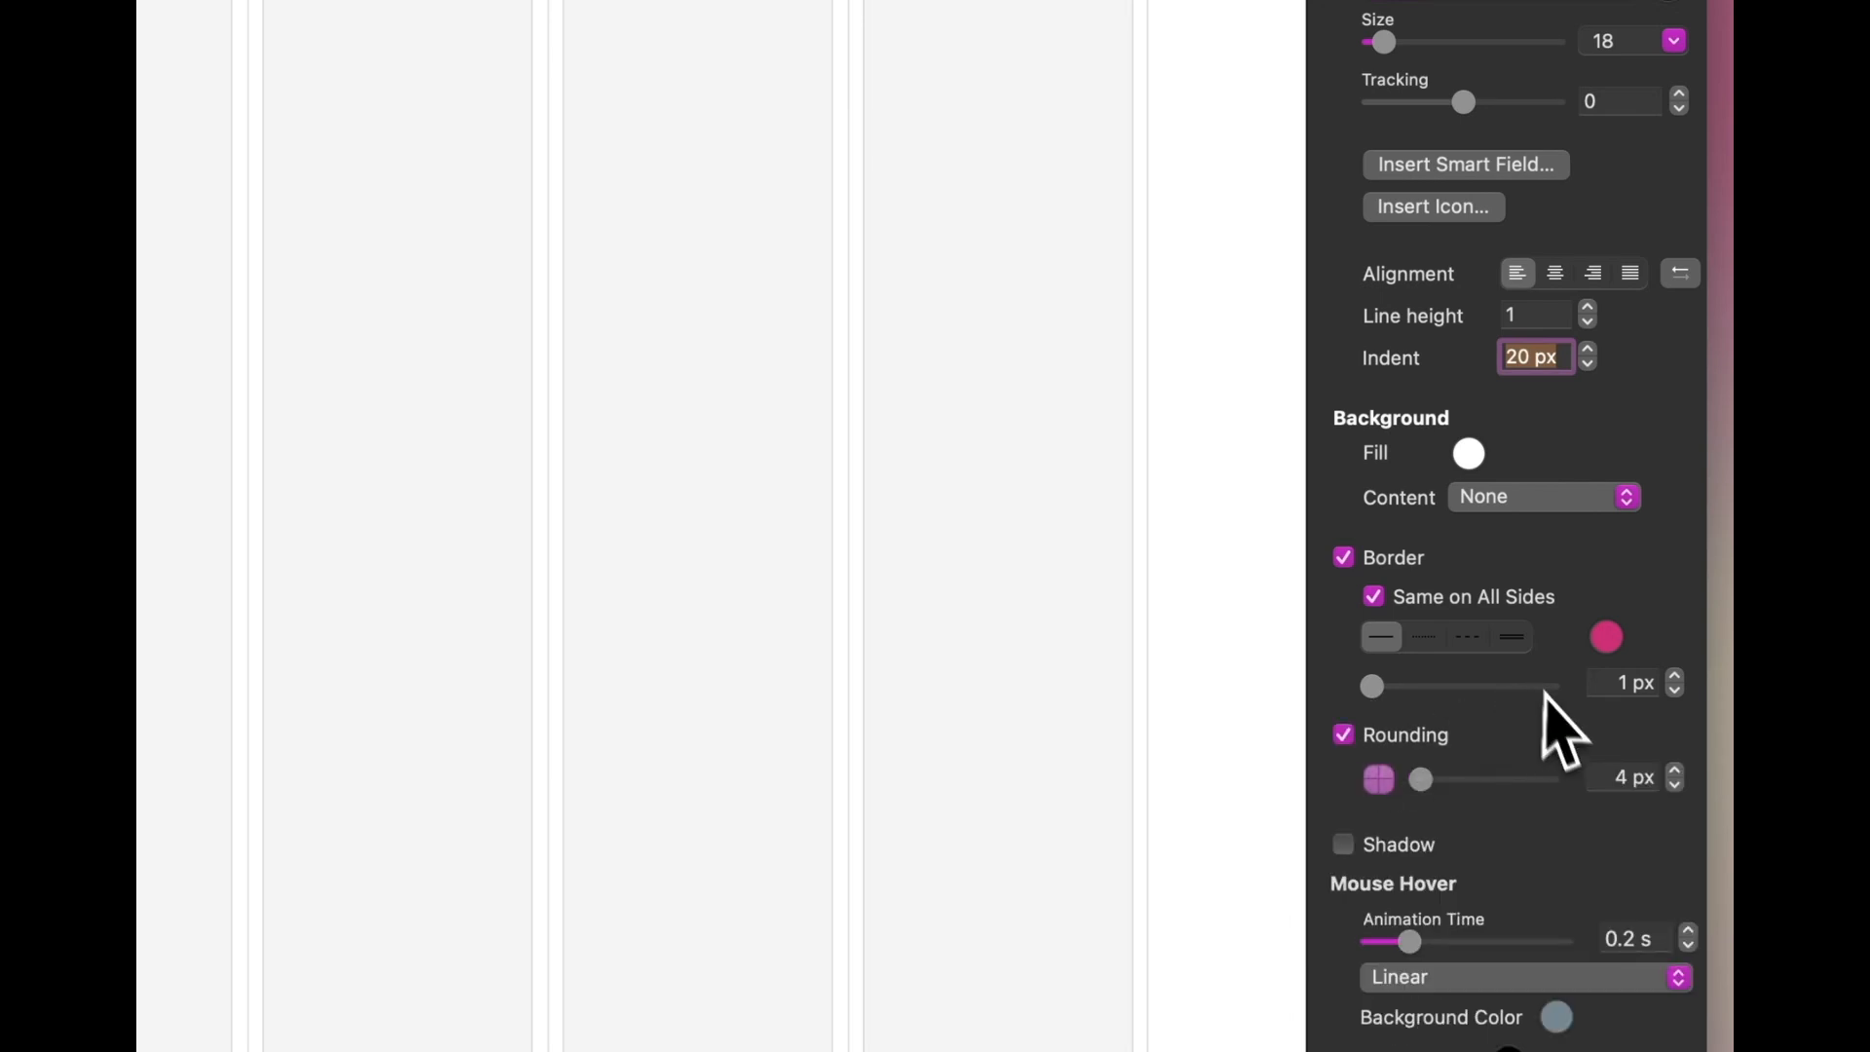
left_click(1624, 776)
type("10")
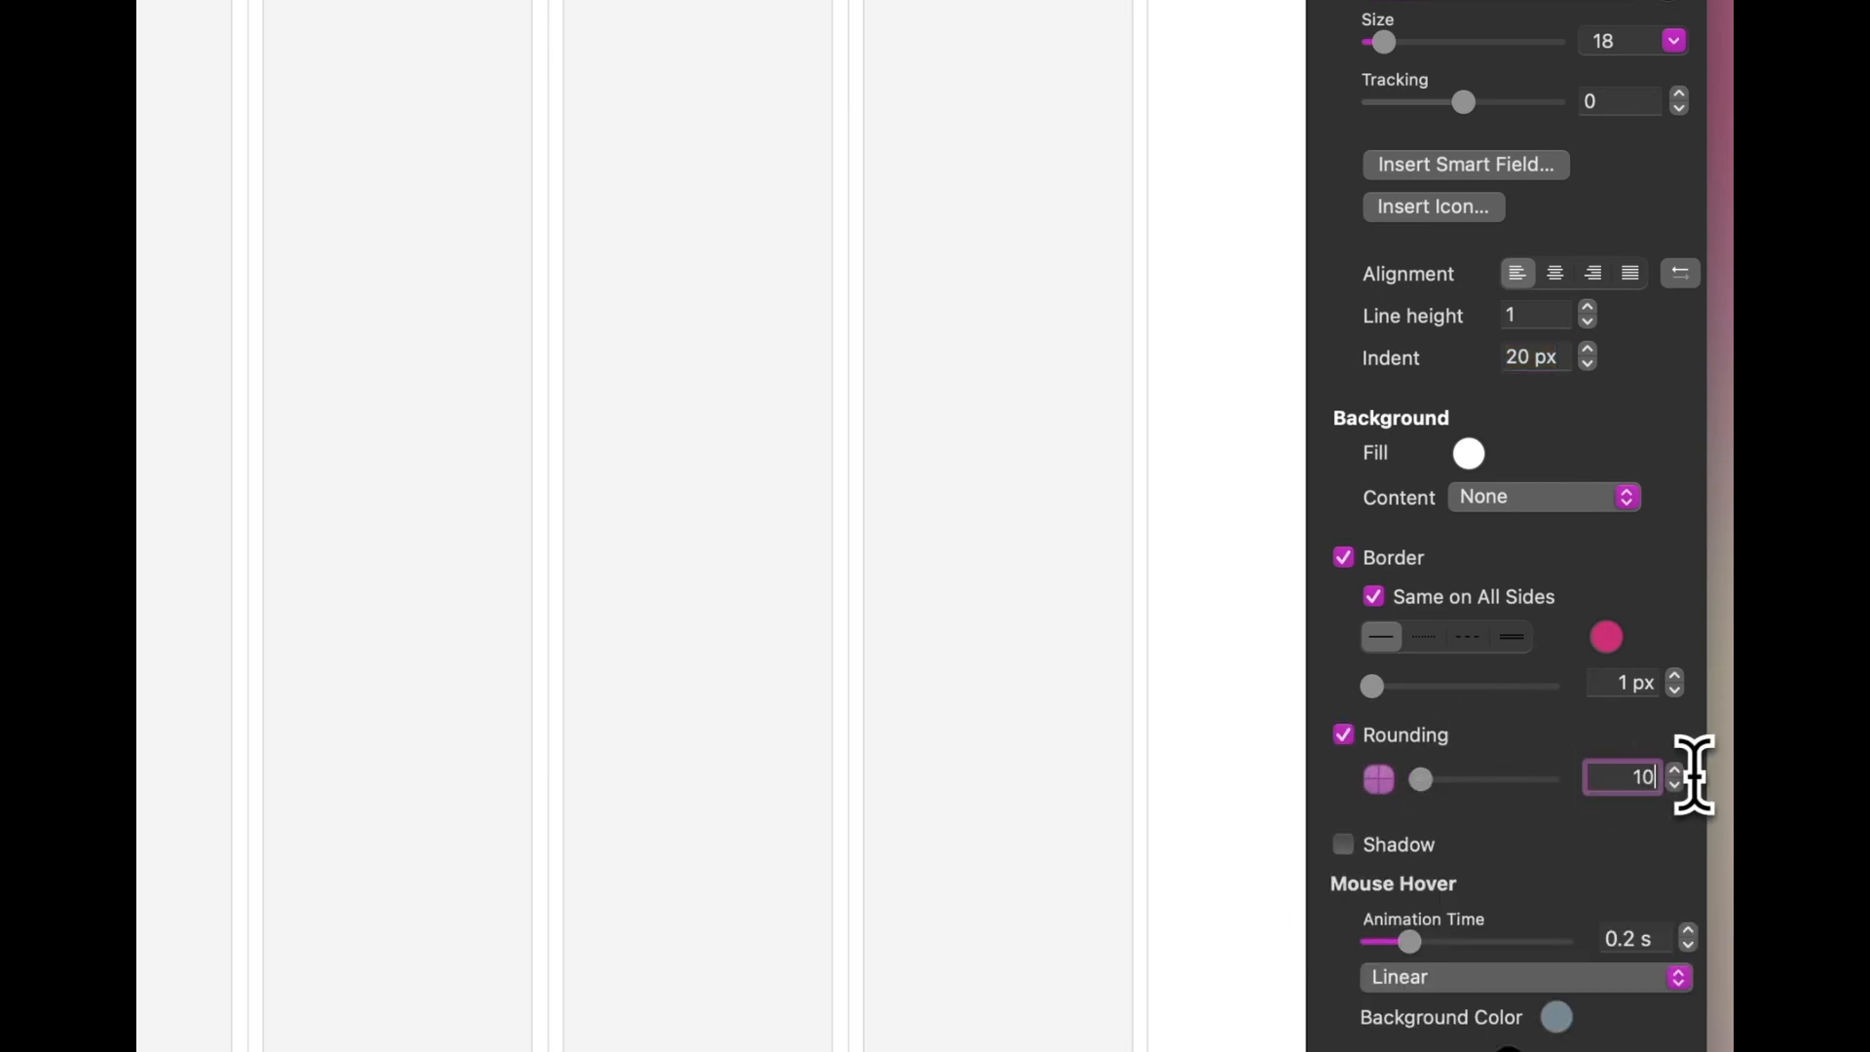
key("Return")
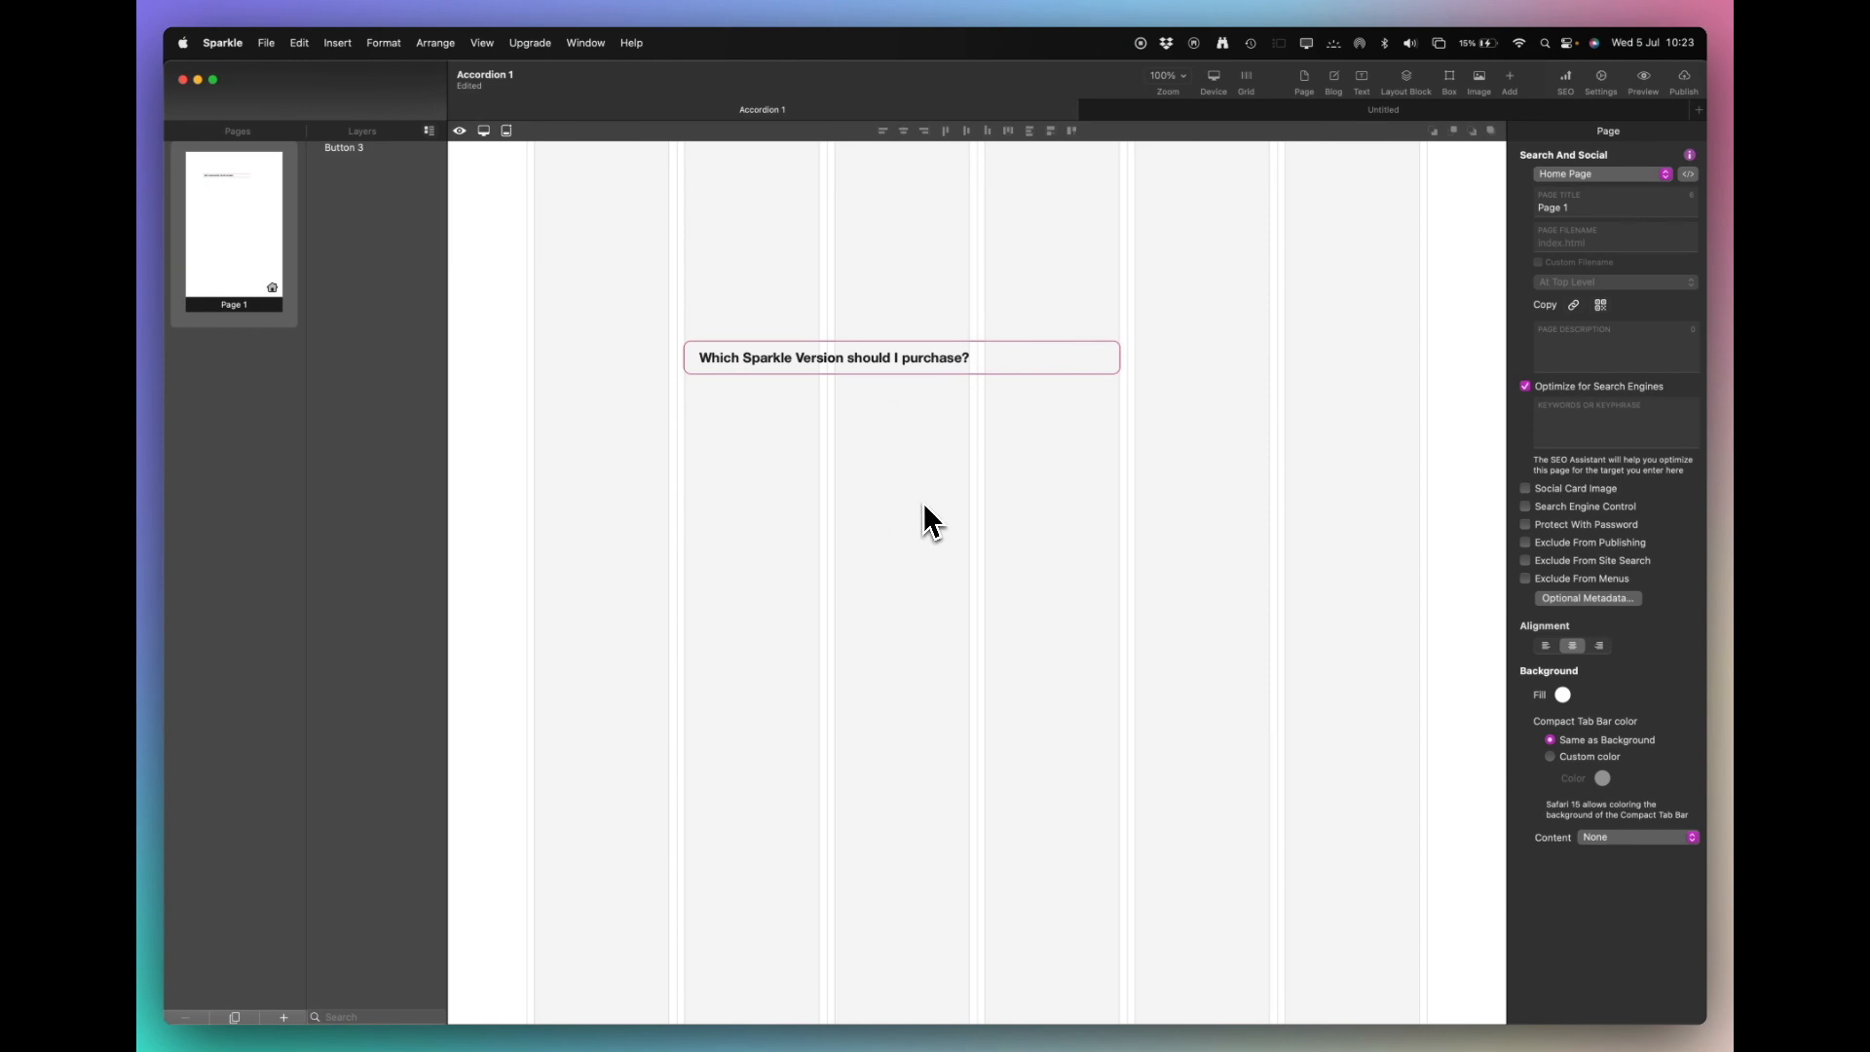
Set the button's mouse-hover colors to a pink background, pink border and white text.
left_click(918, 367)
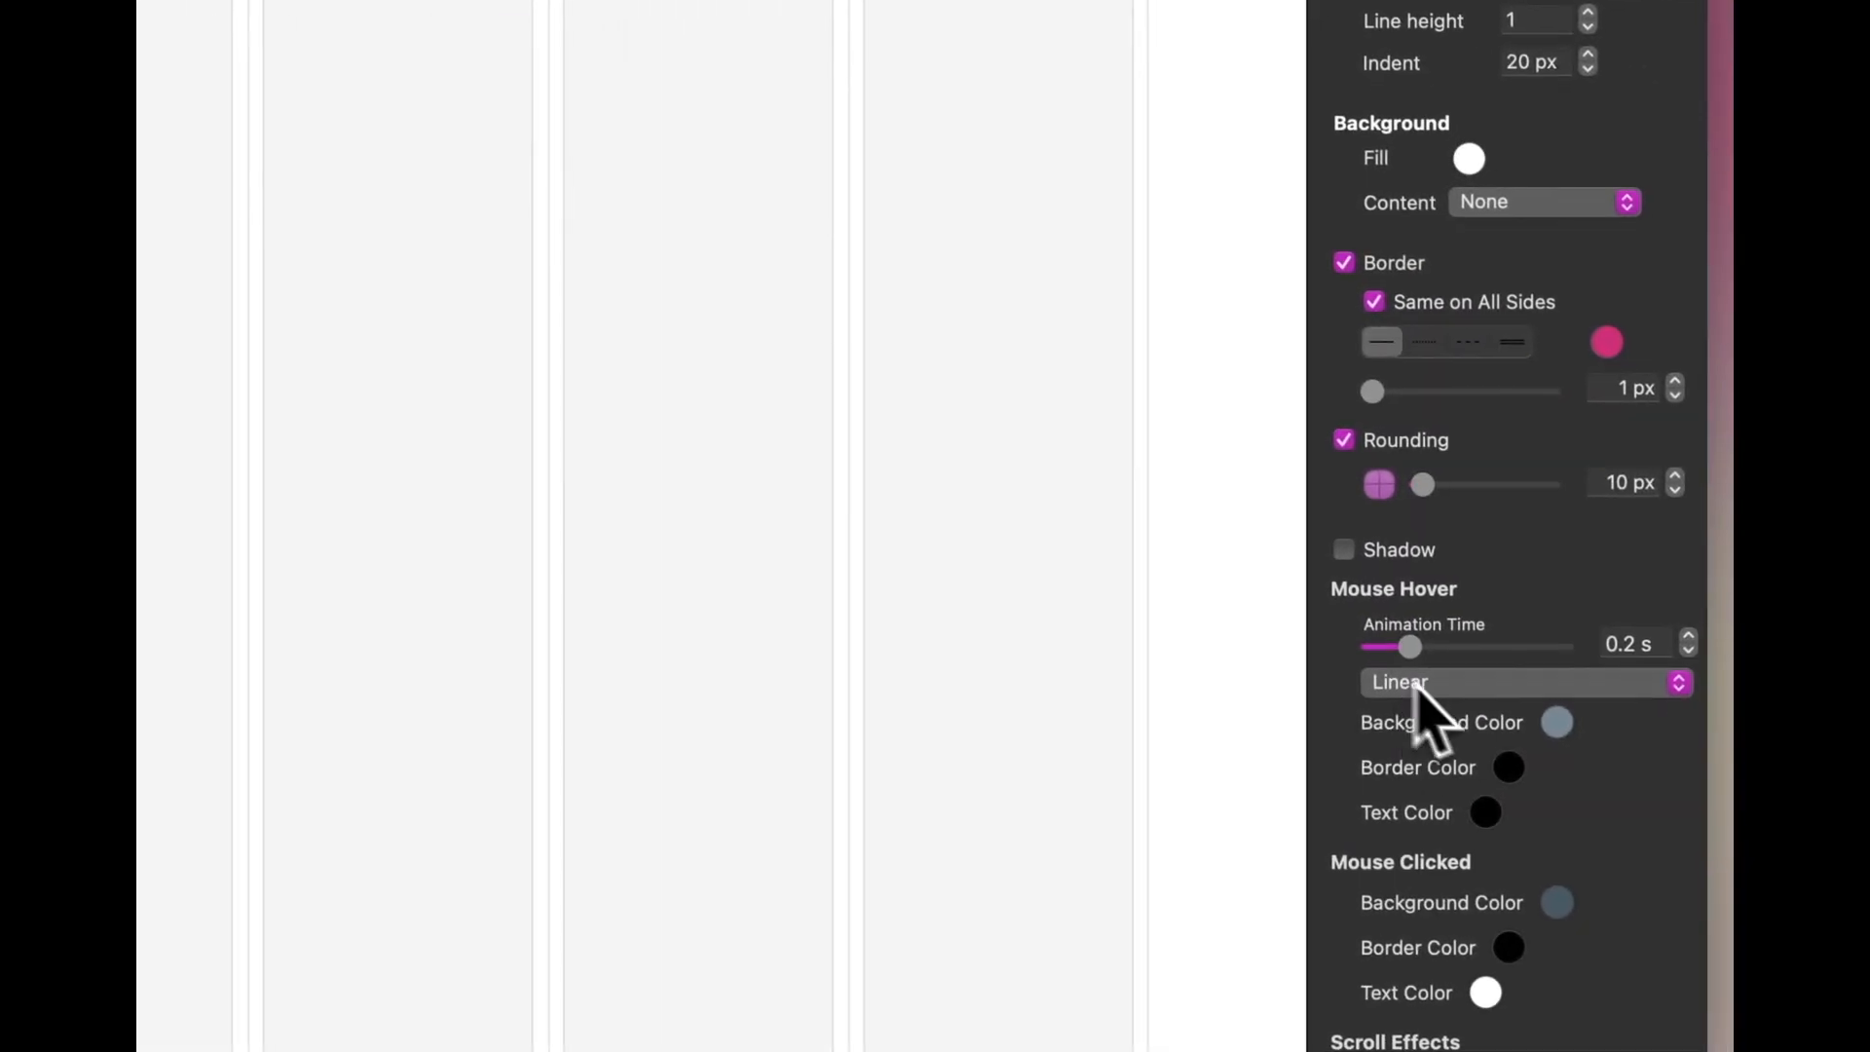
left_click(1554, 724)
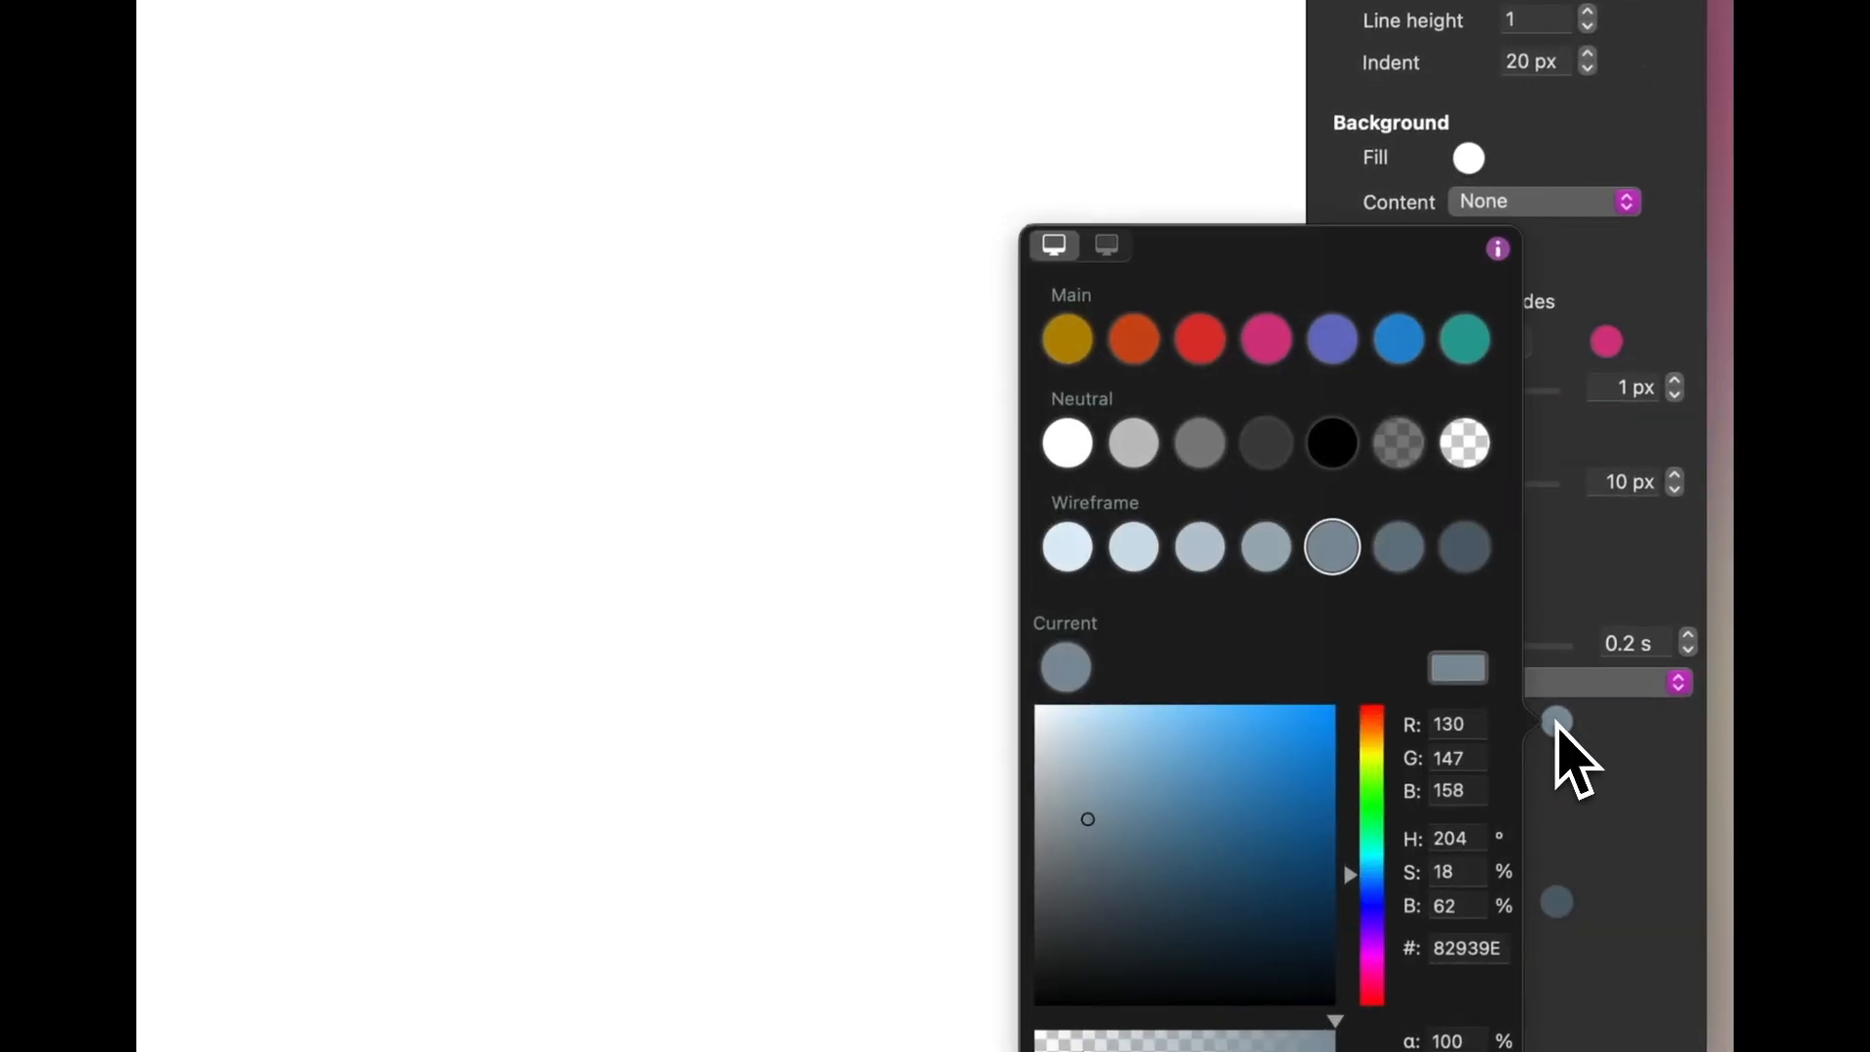
left_click(1267, 342)
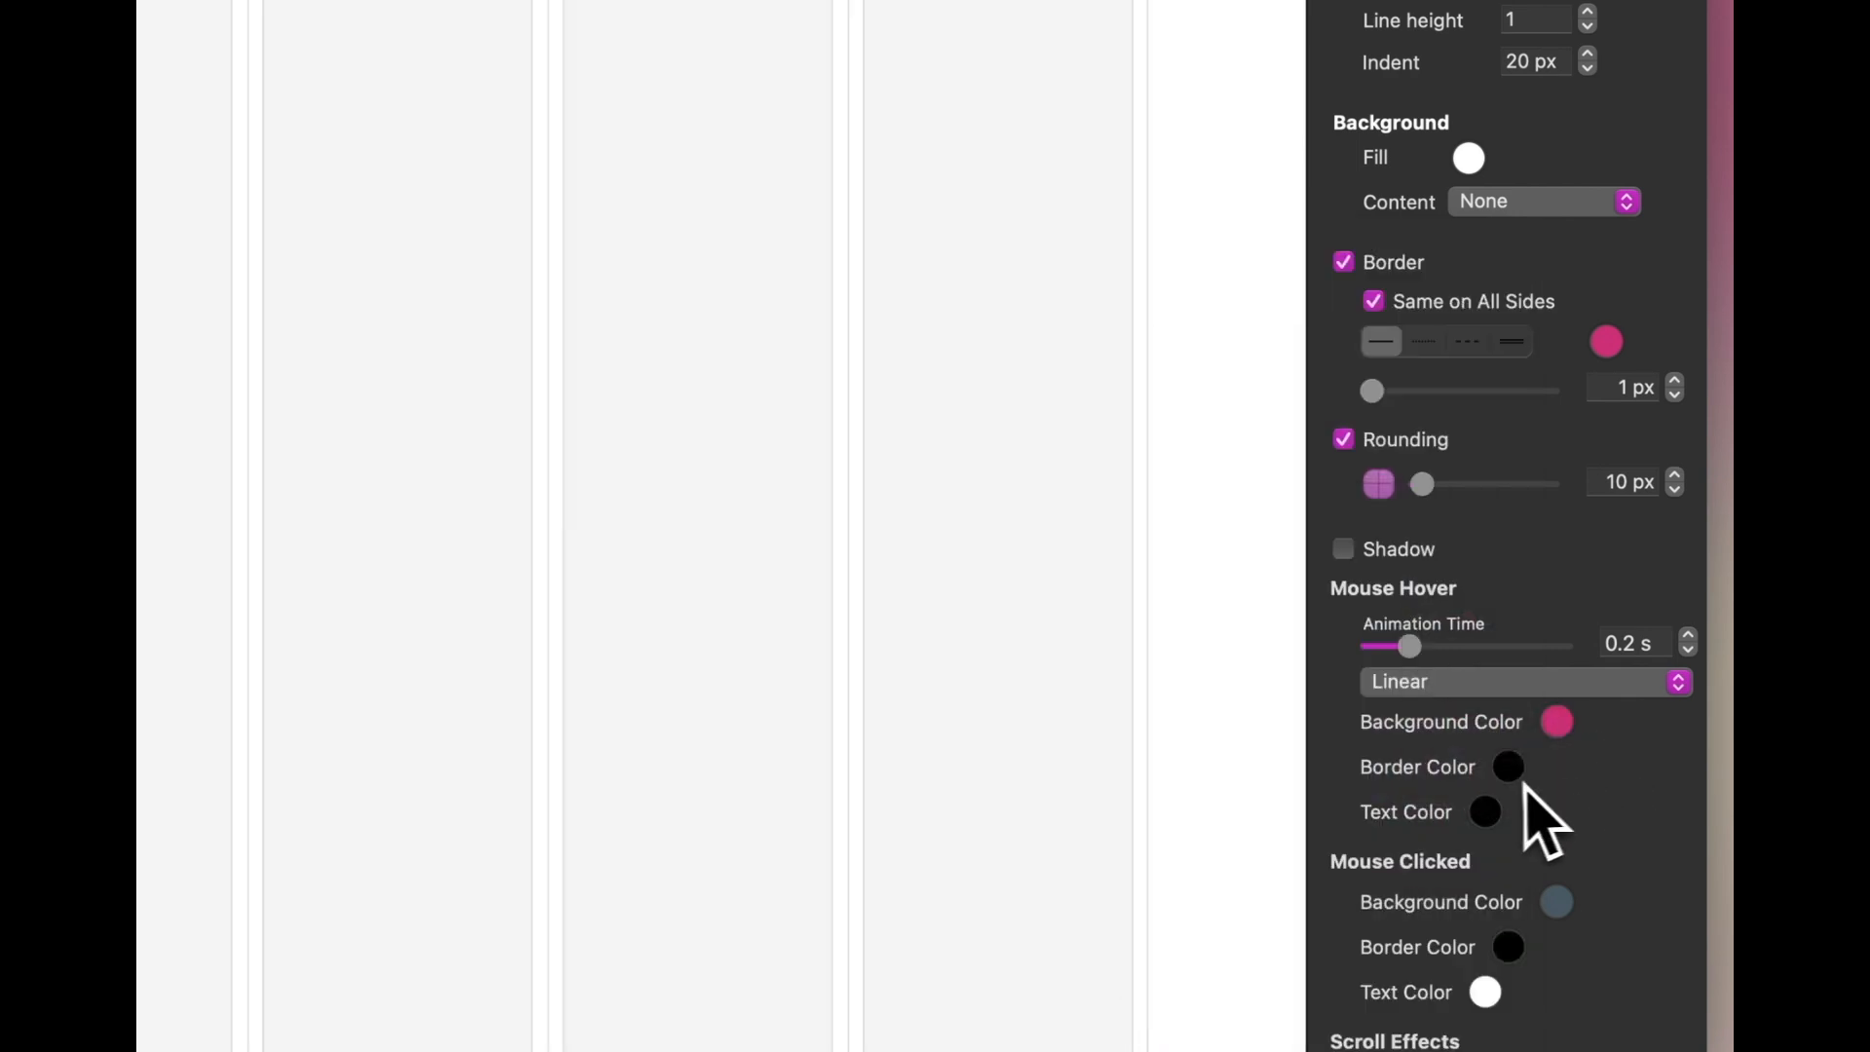
left_click(1507, 766)
left_click(1220, 340)
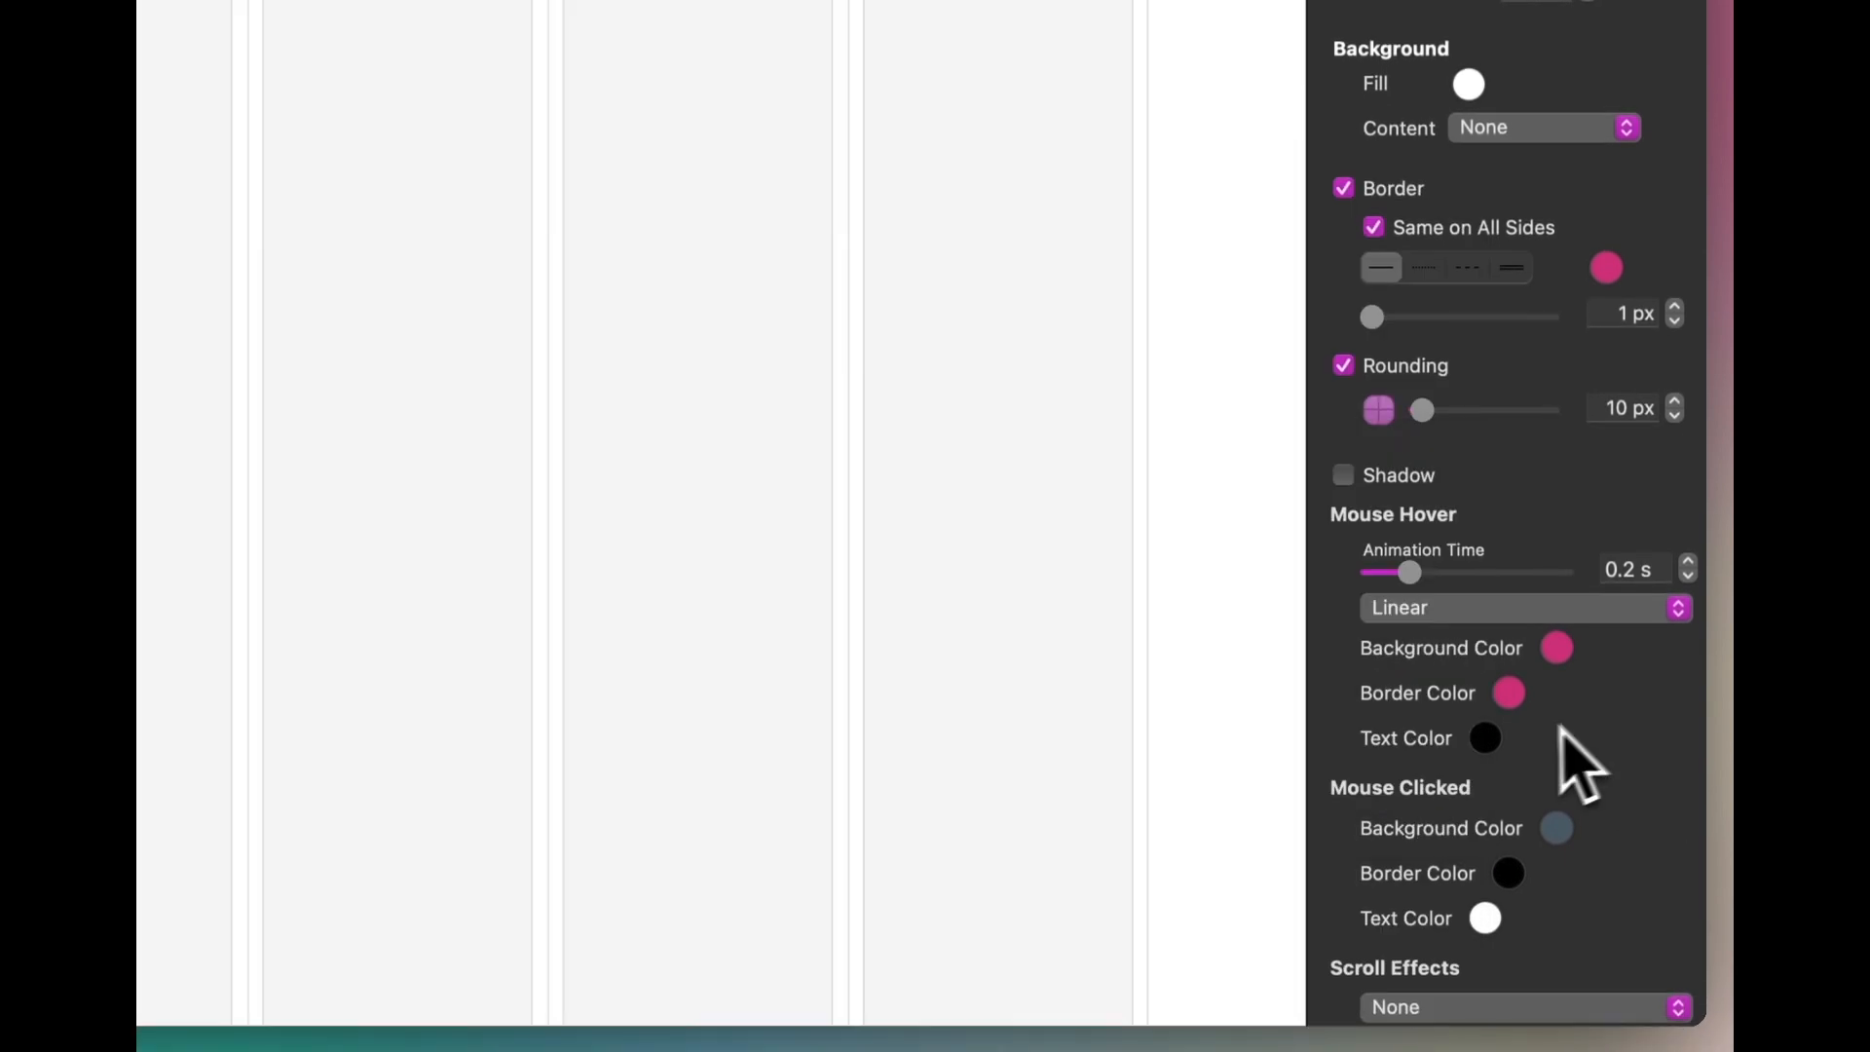
left_click(1486, 739)
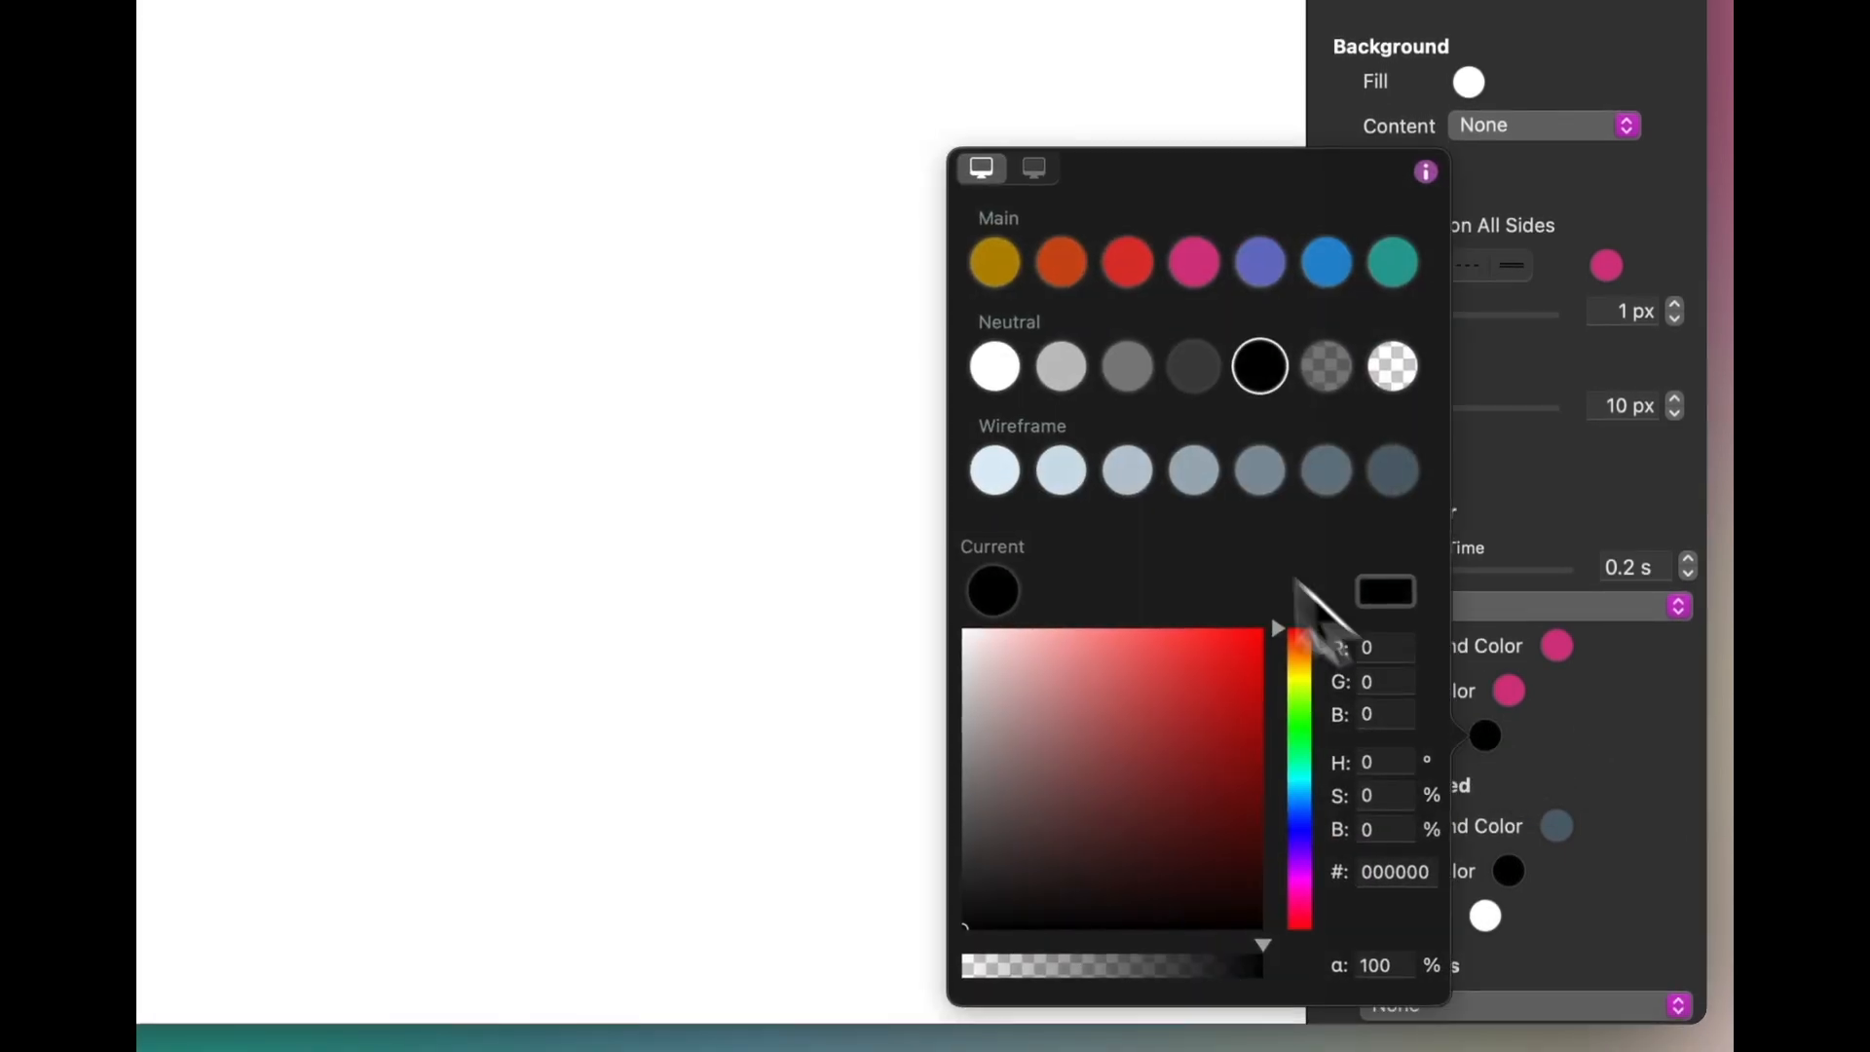
left_click(992, 378)
left_click(1609, 822)
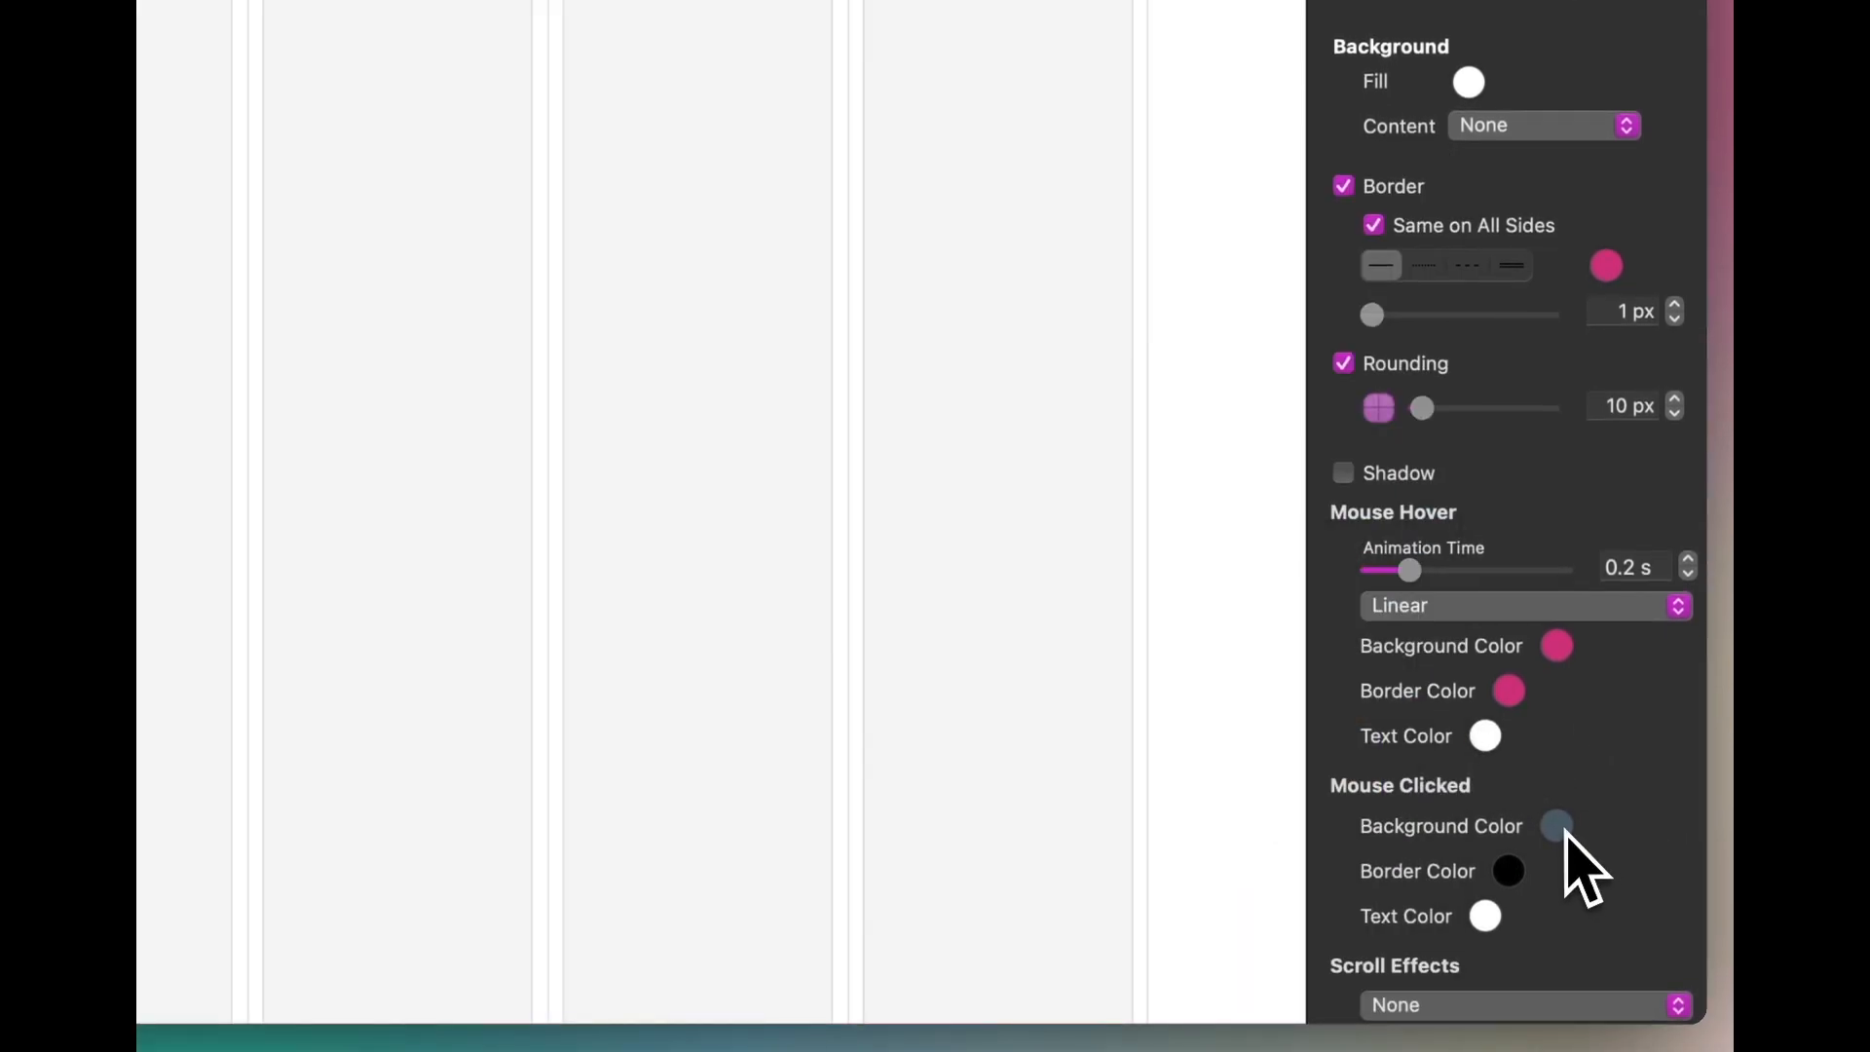
Set the button's mouse-clicked background and border colors to the same pink.
left_click(1558, 826)
left_click(1266, 264)
left_click(1635, 769)
left_click(1508, 870)
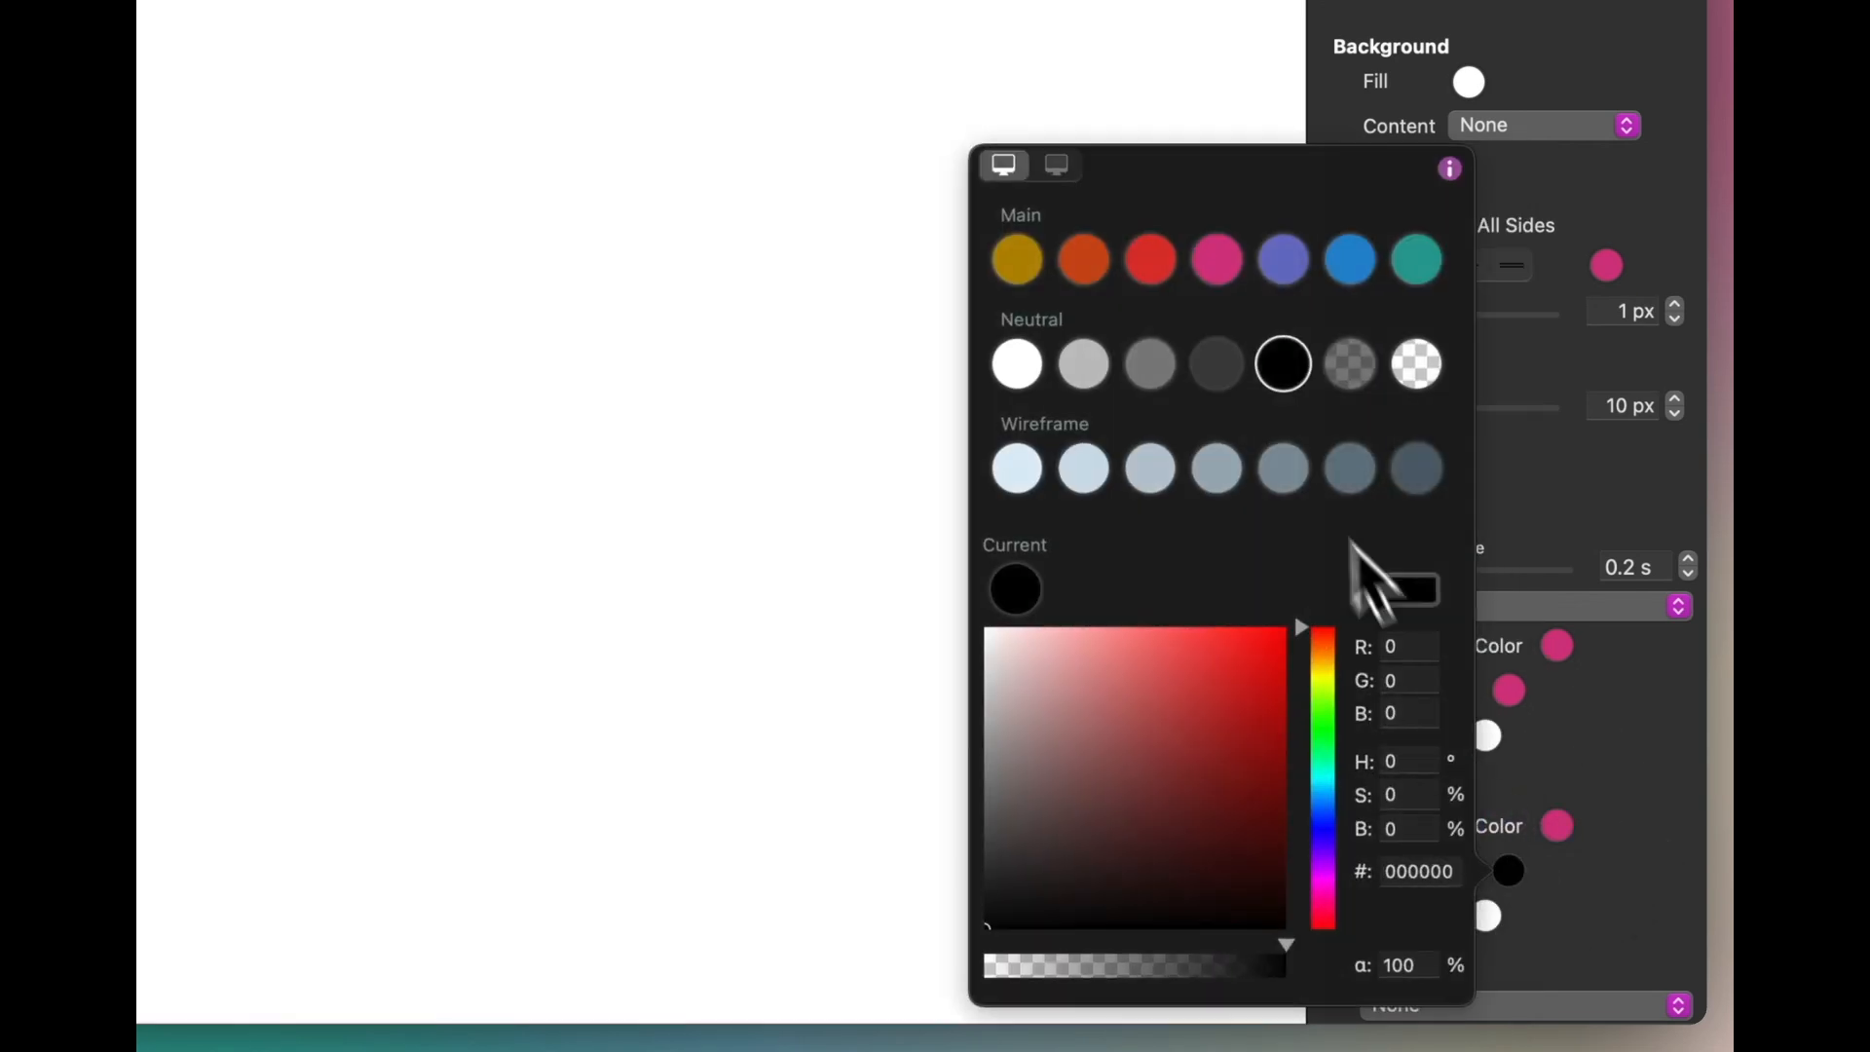
left_click(1219, 263)
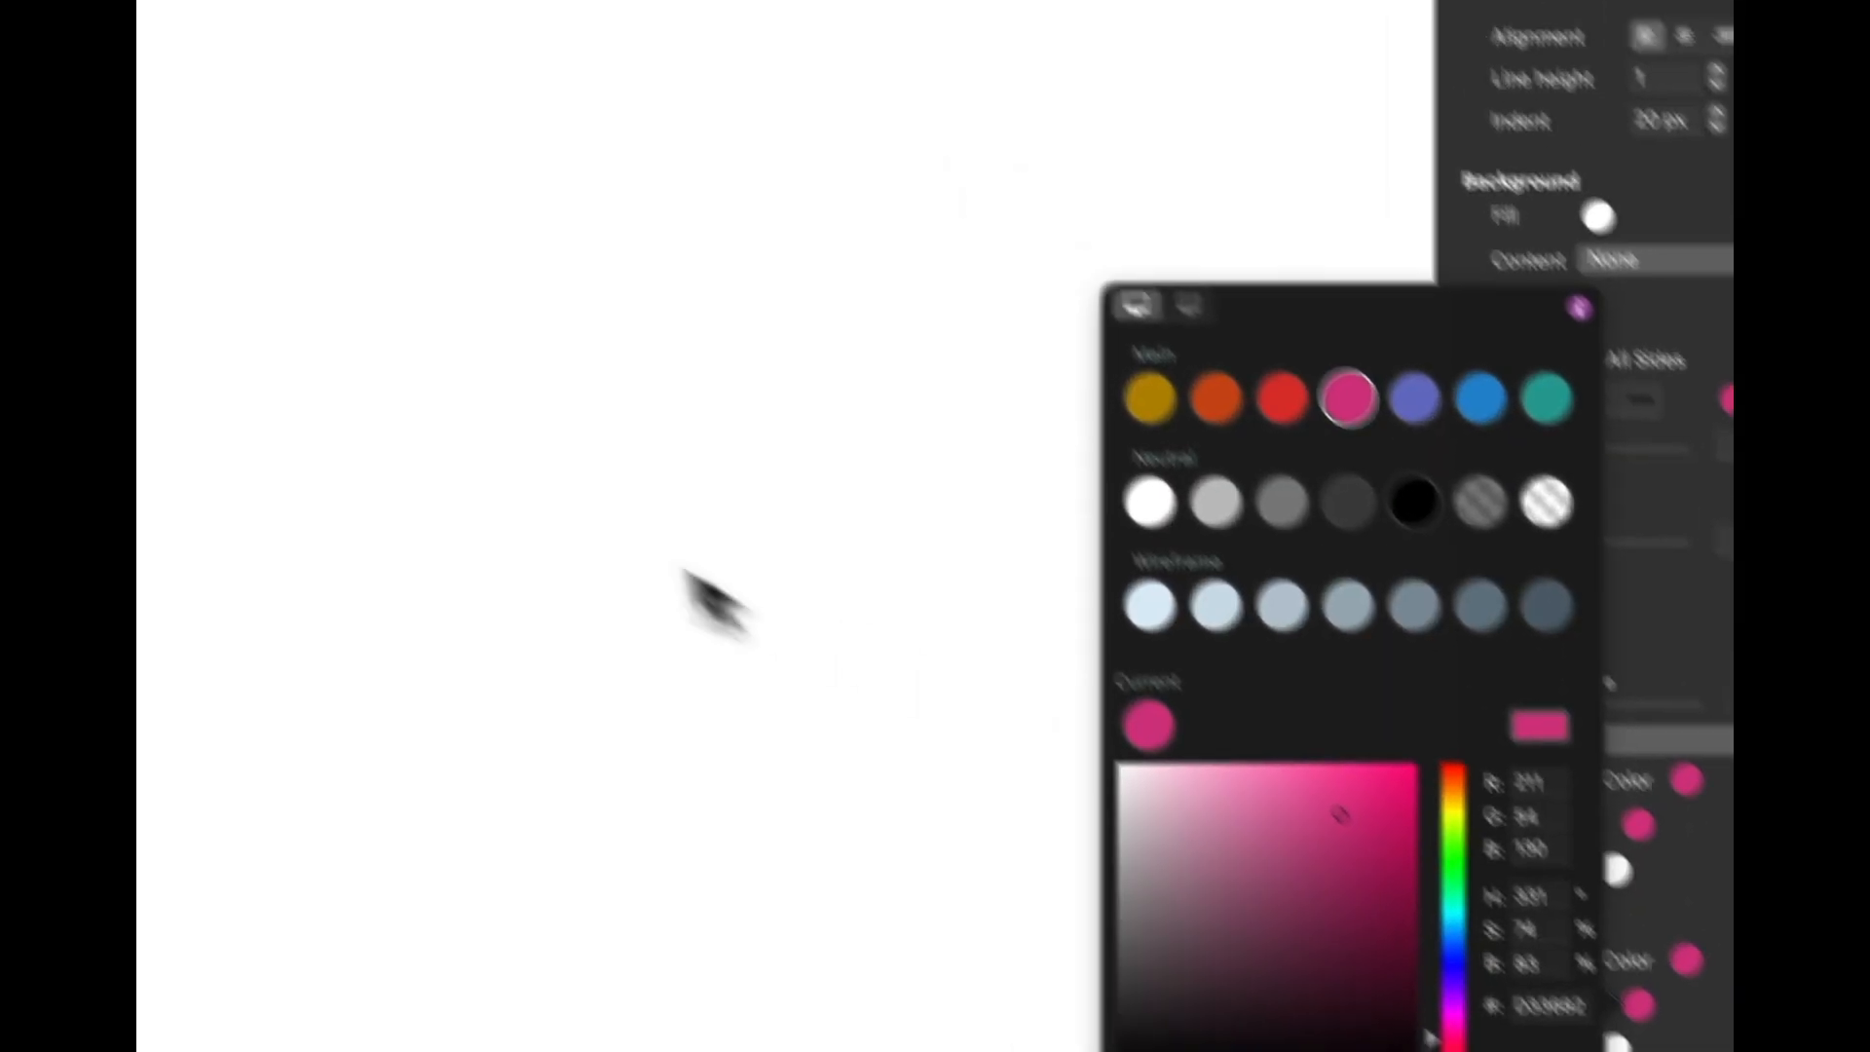
left_click(410, 162)
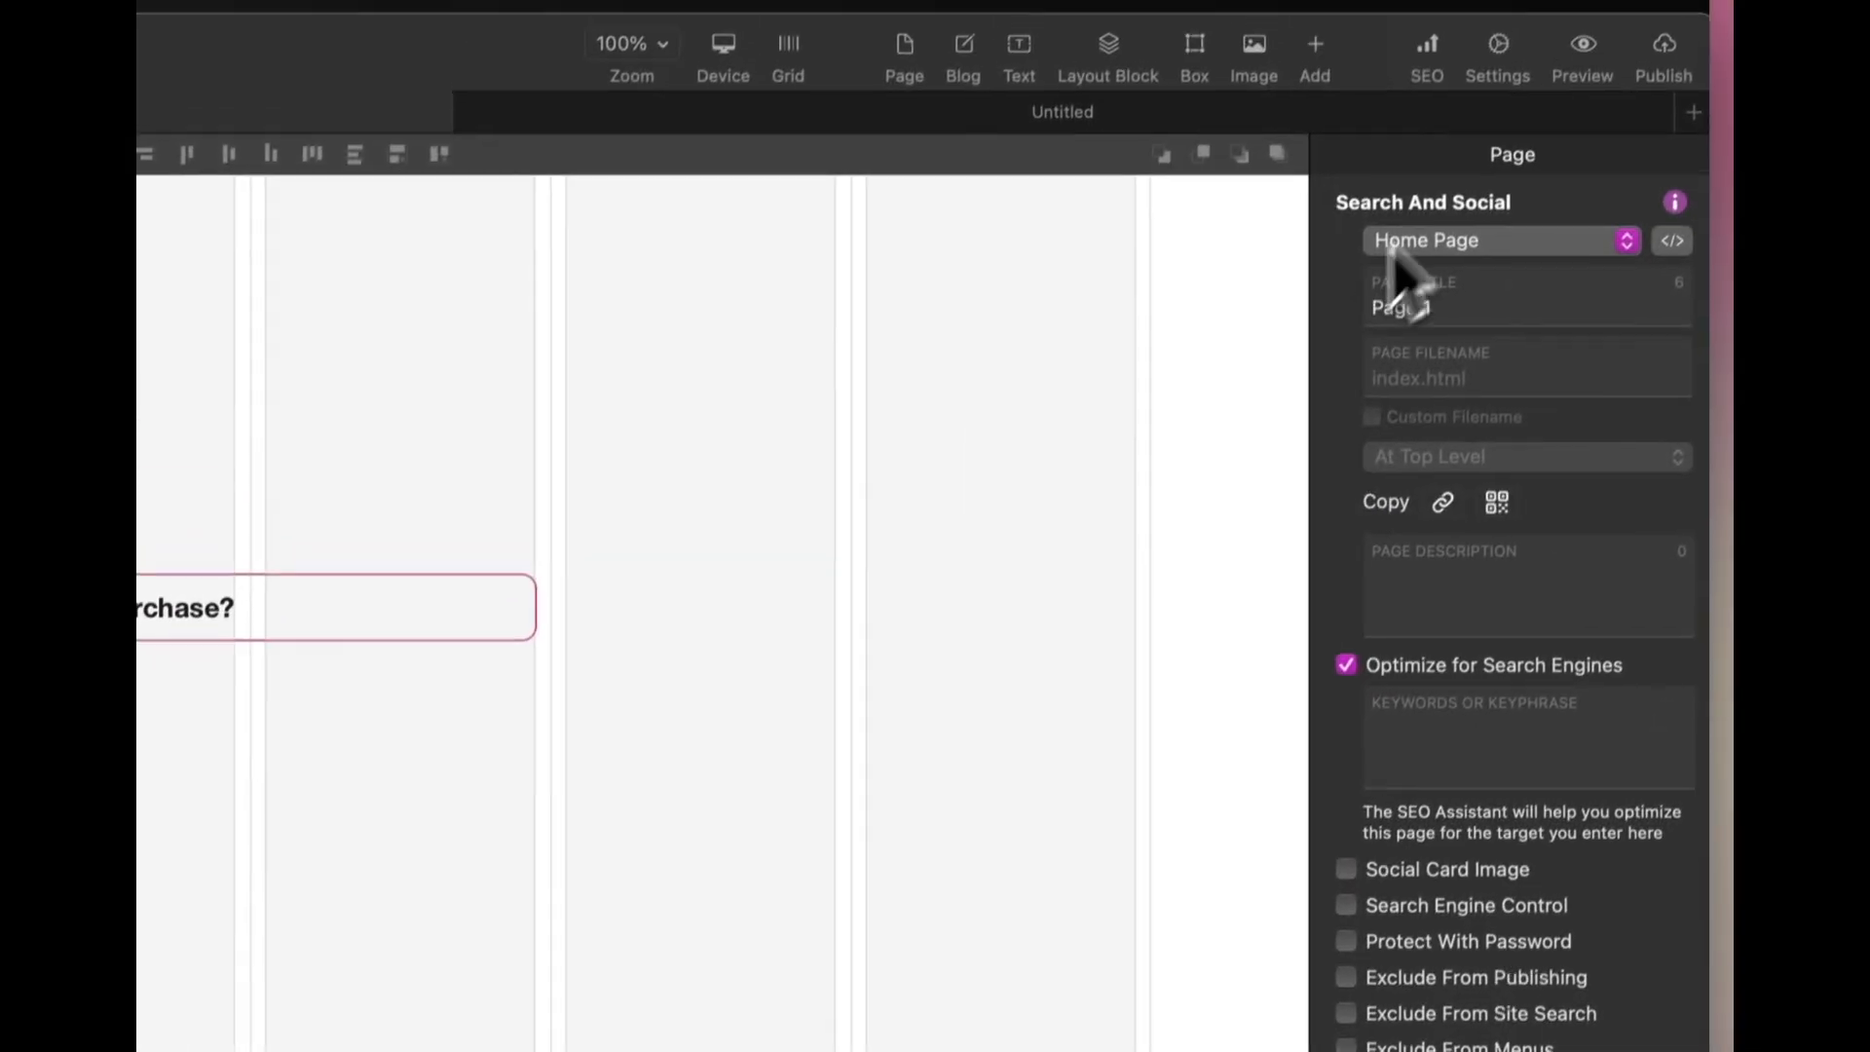
Open a live preview of the page in Safari to check the button's look, and return to Sparkle.
left_click(1581, 117)
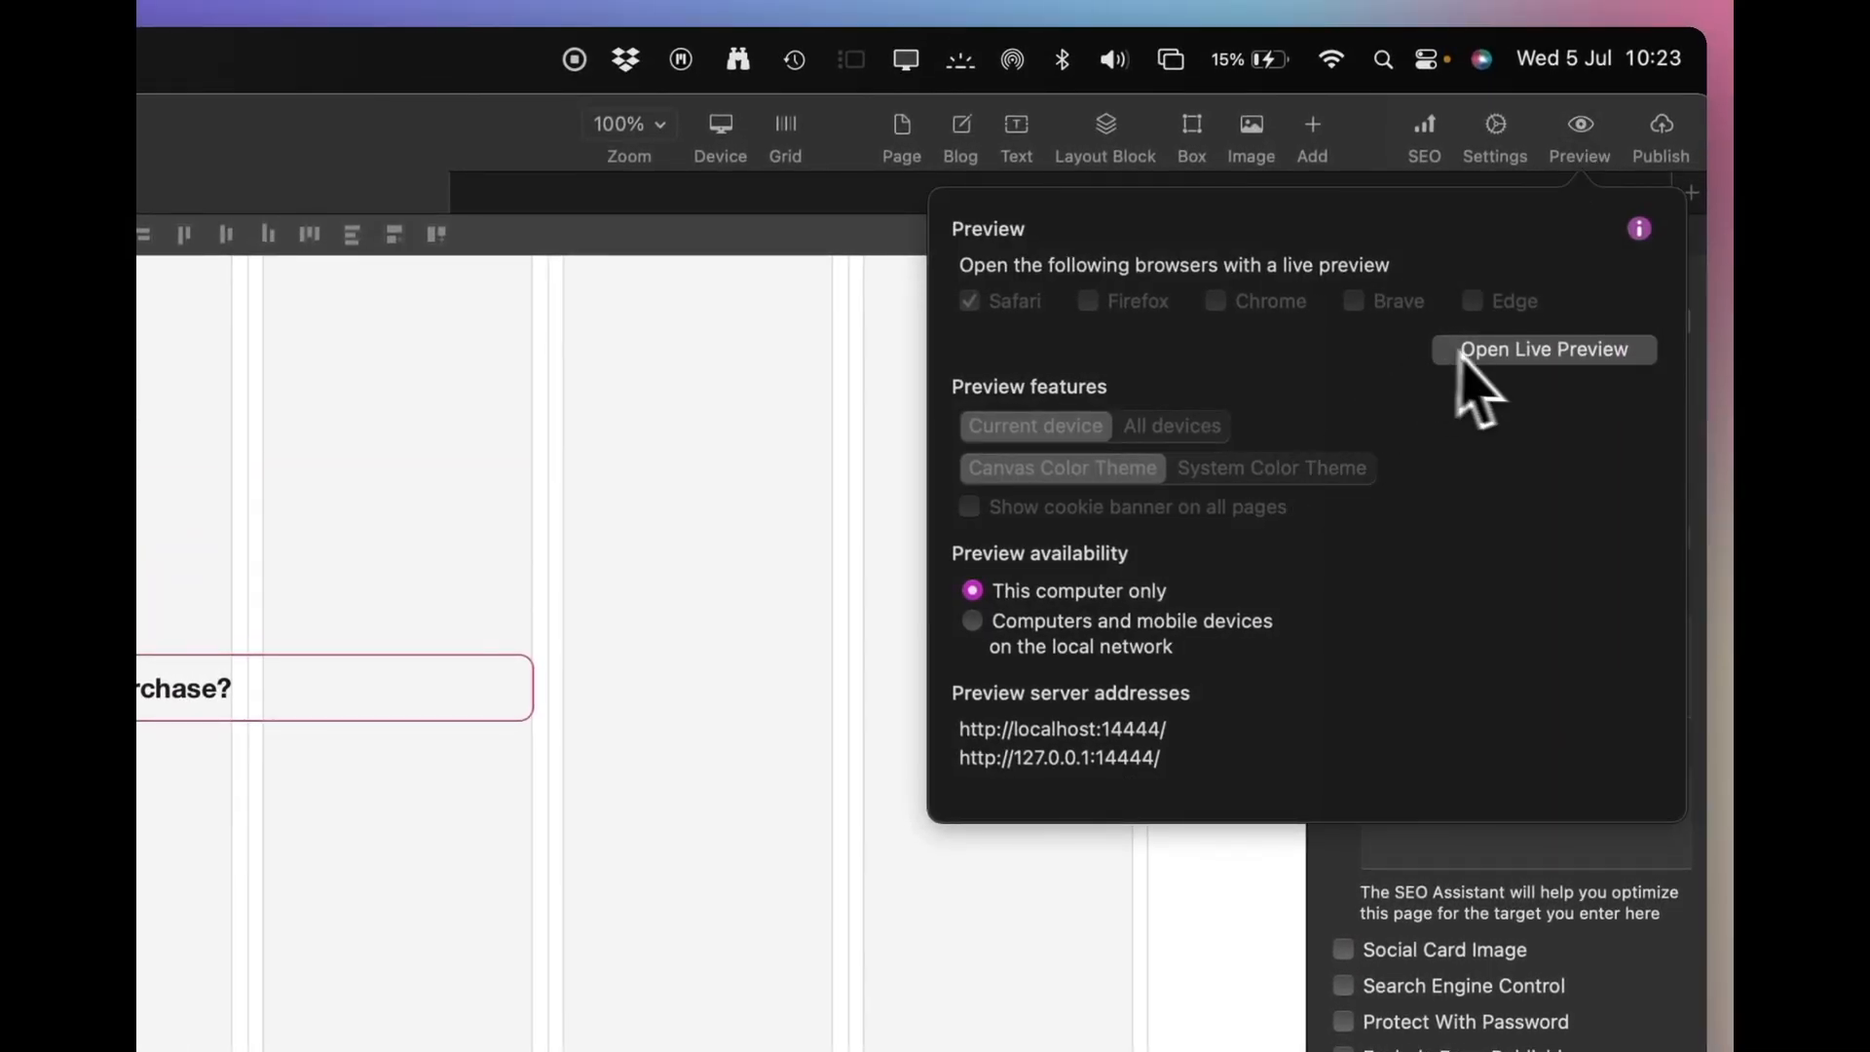
left_click(1460, 341)
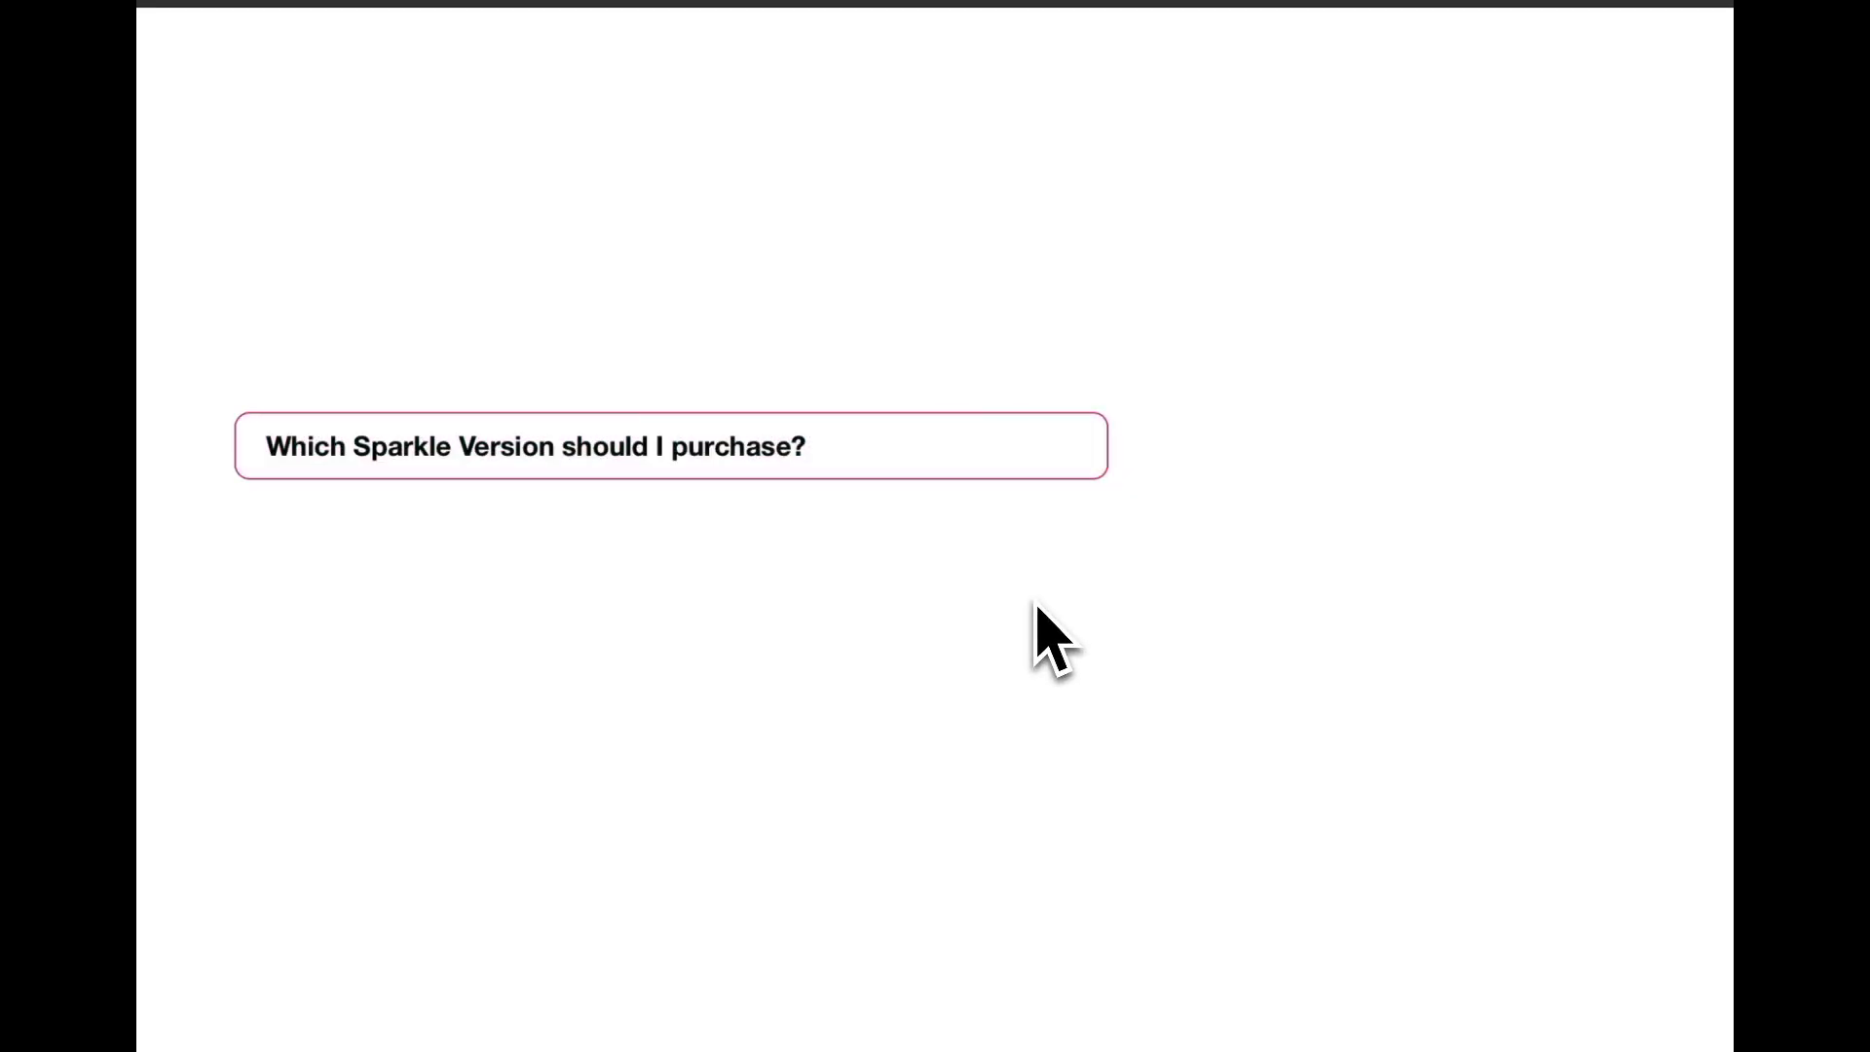
key("super+Tab")
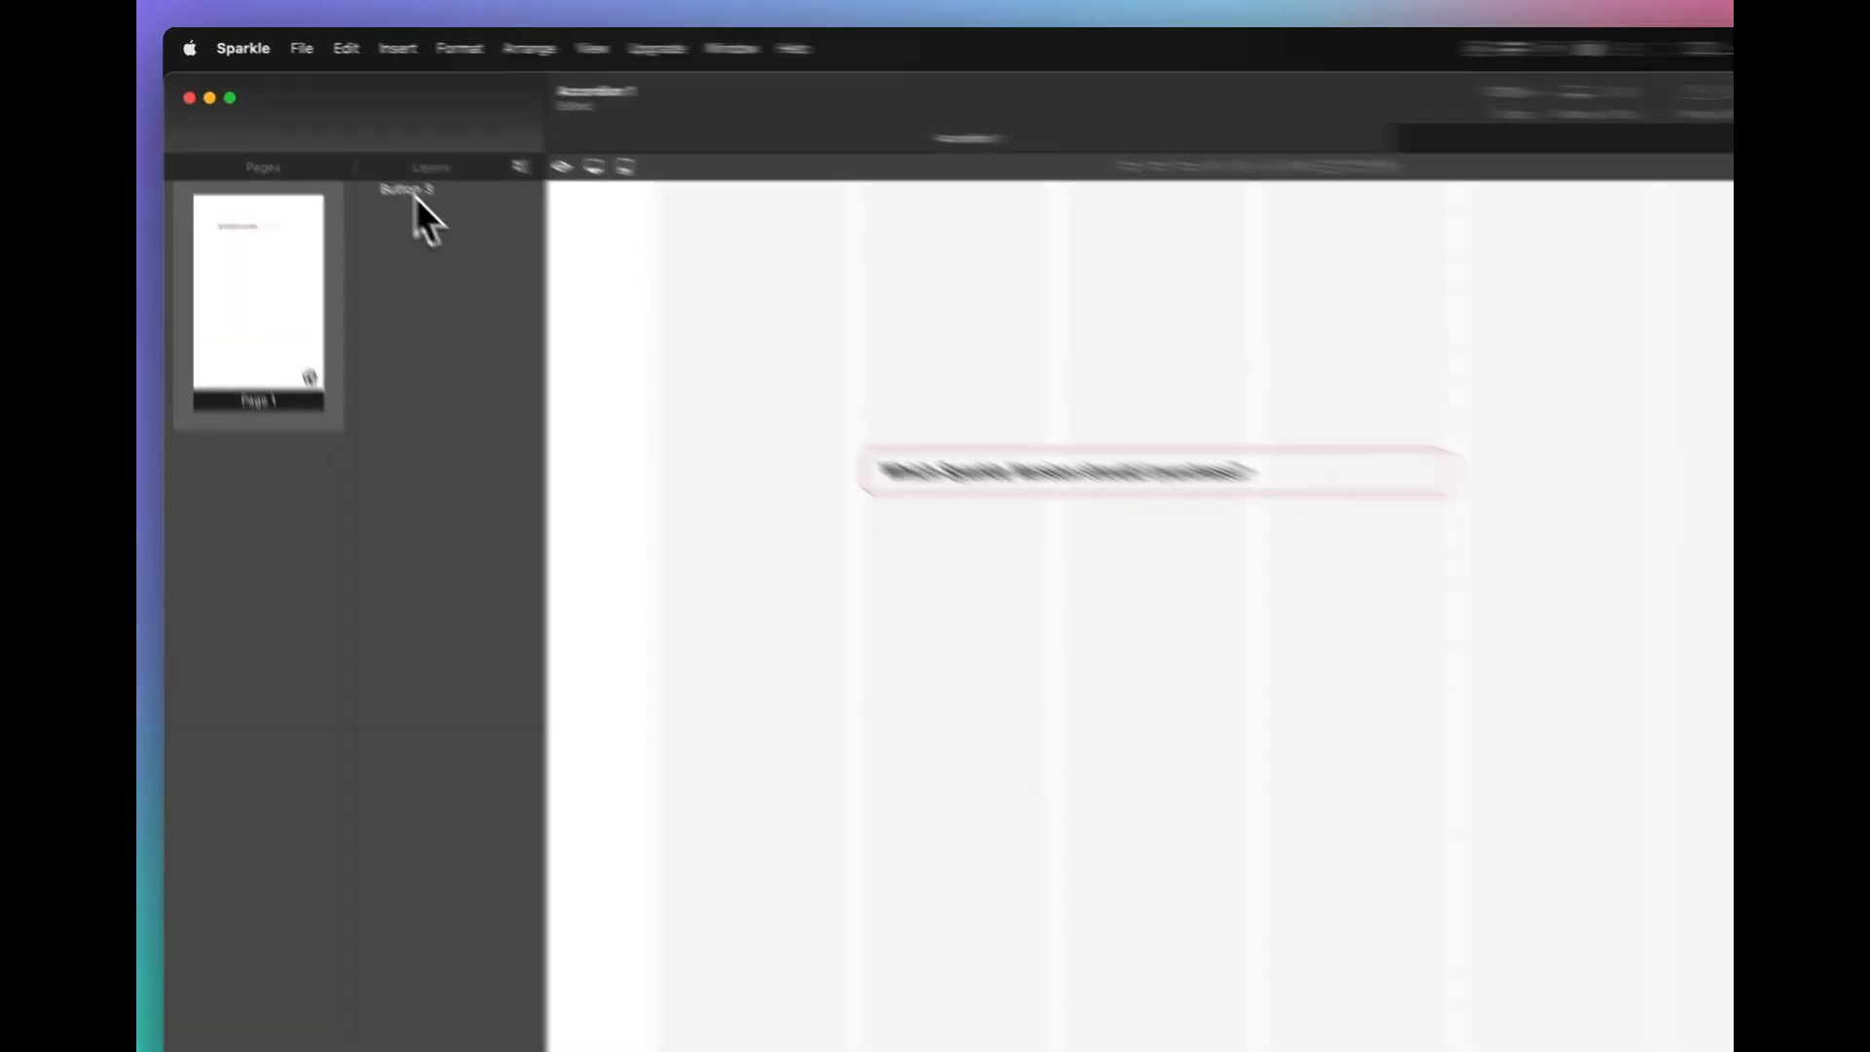
Rename the button's layer with a name starting with "Qu".
left_click(346, 149)
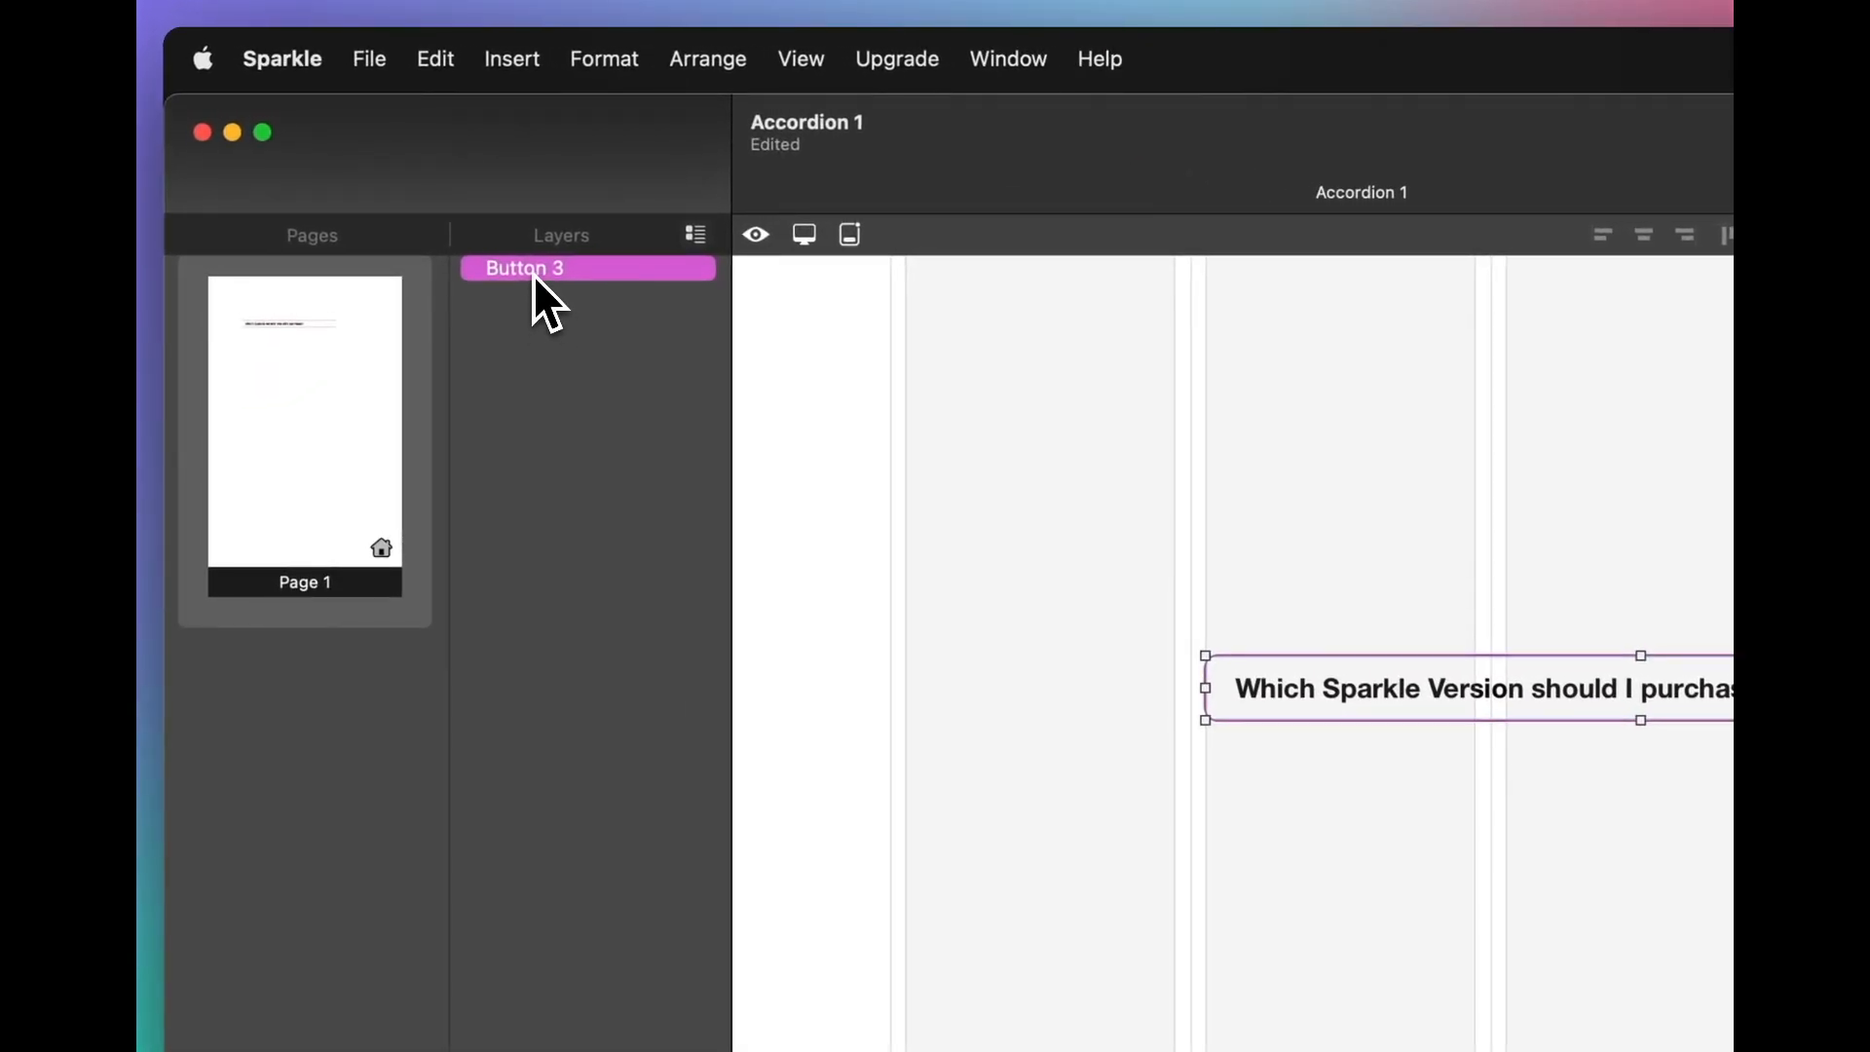
double_click(605, 272)
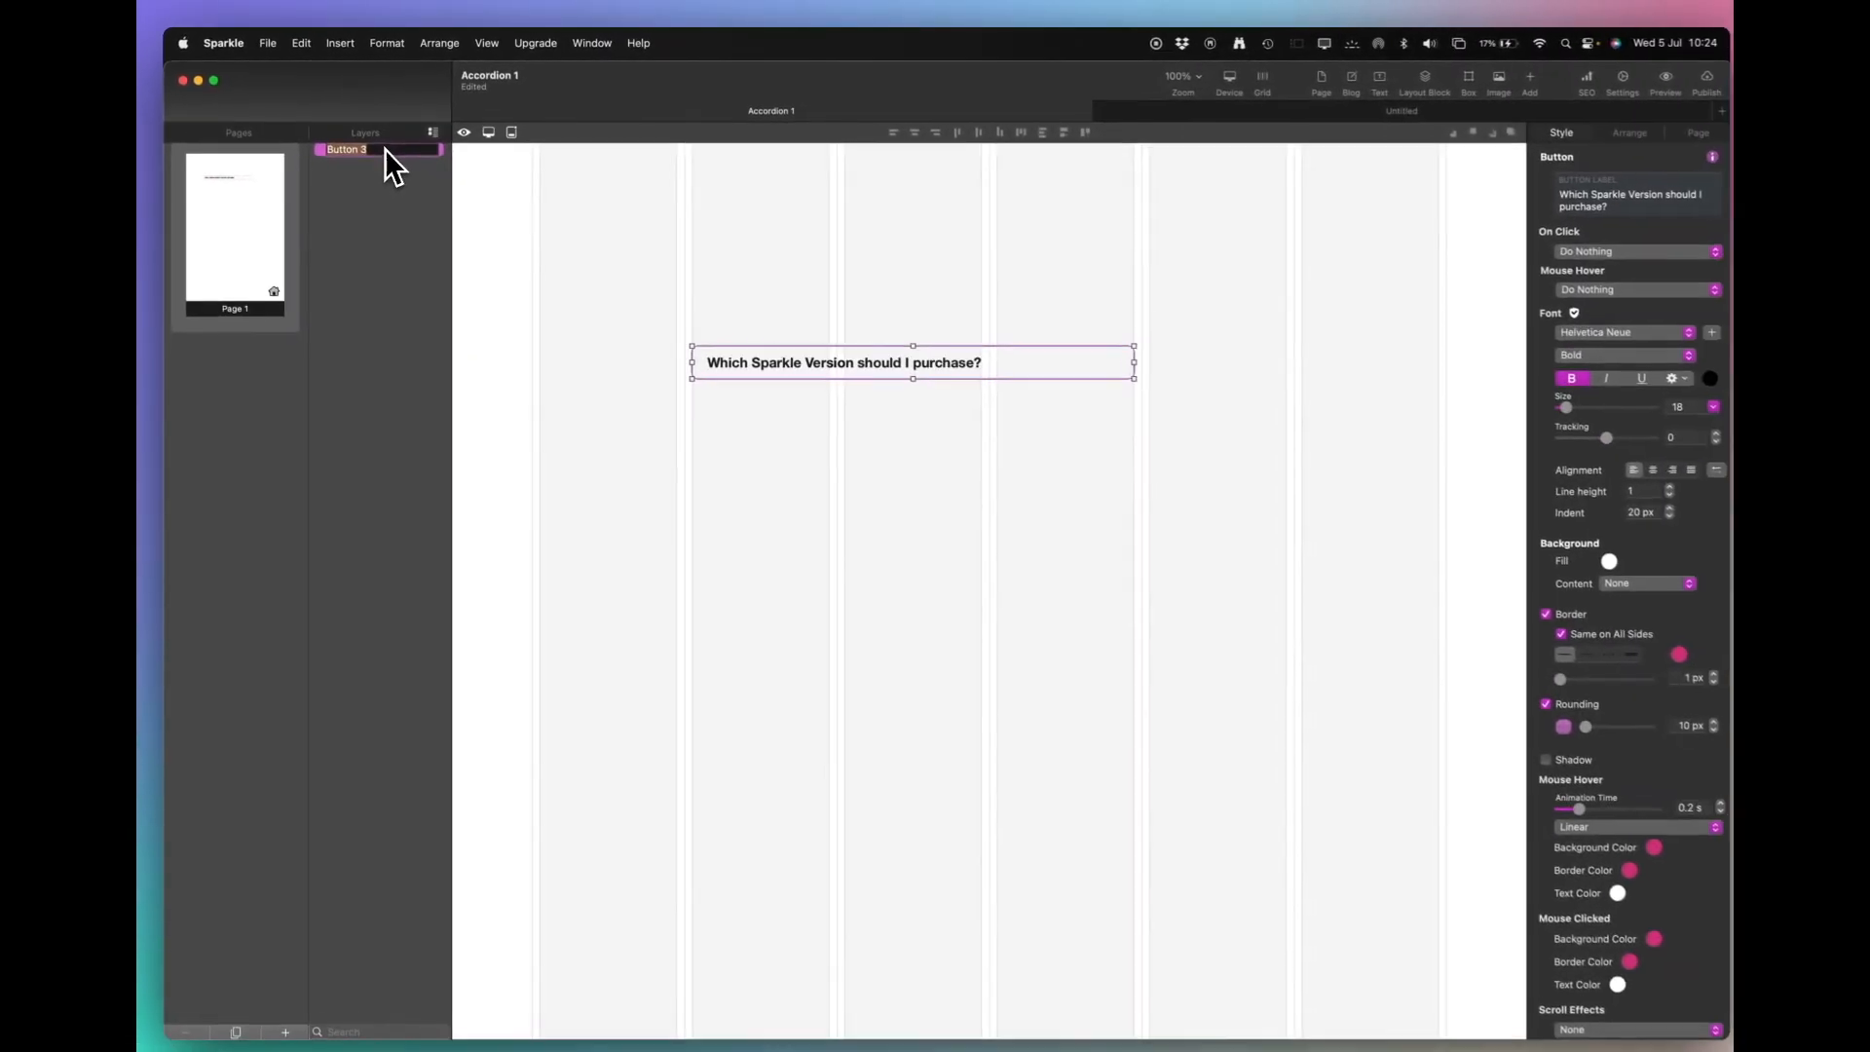
type("Qu")
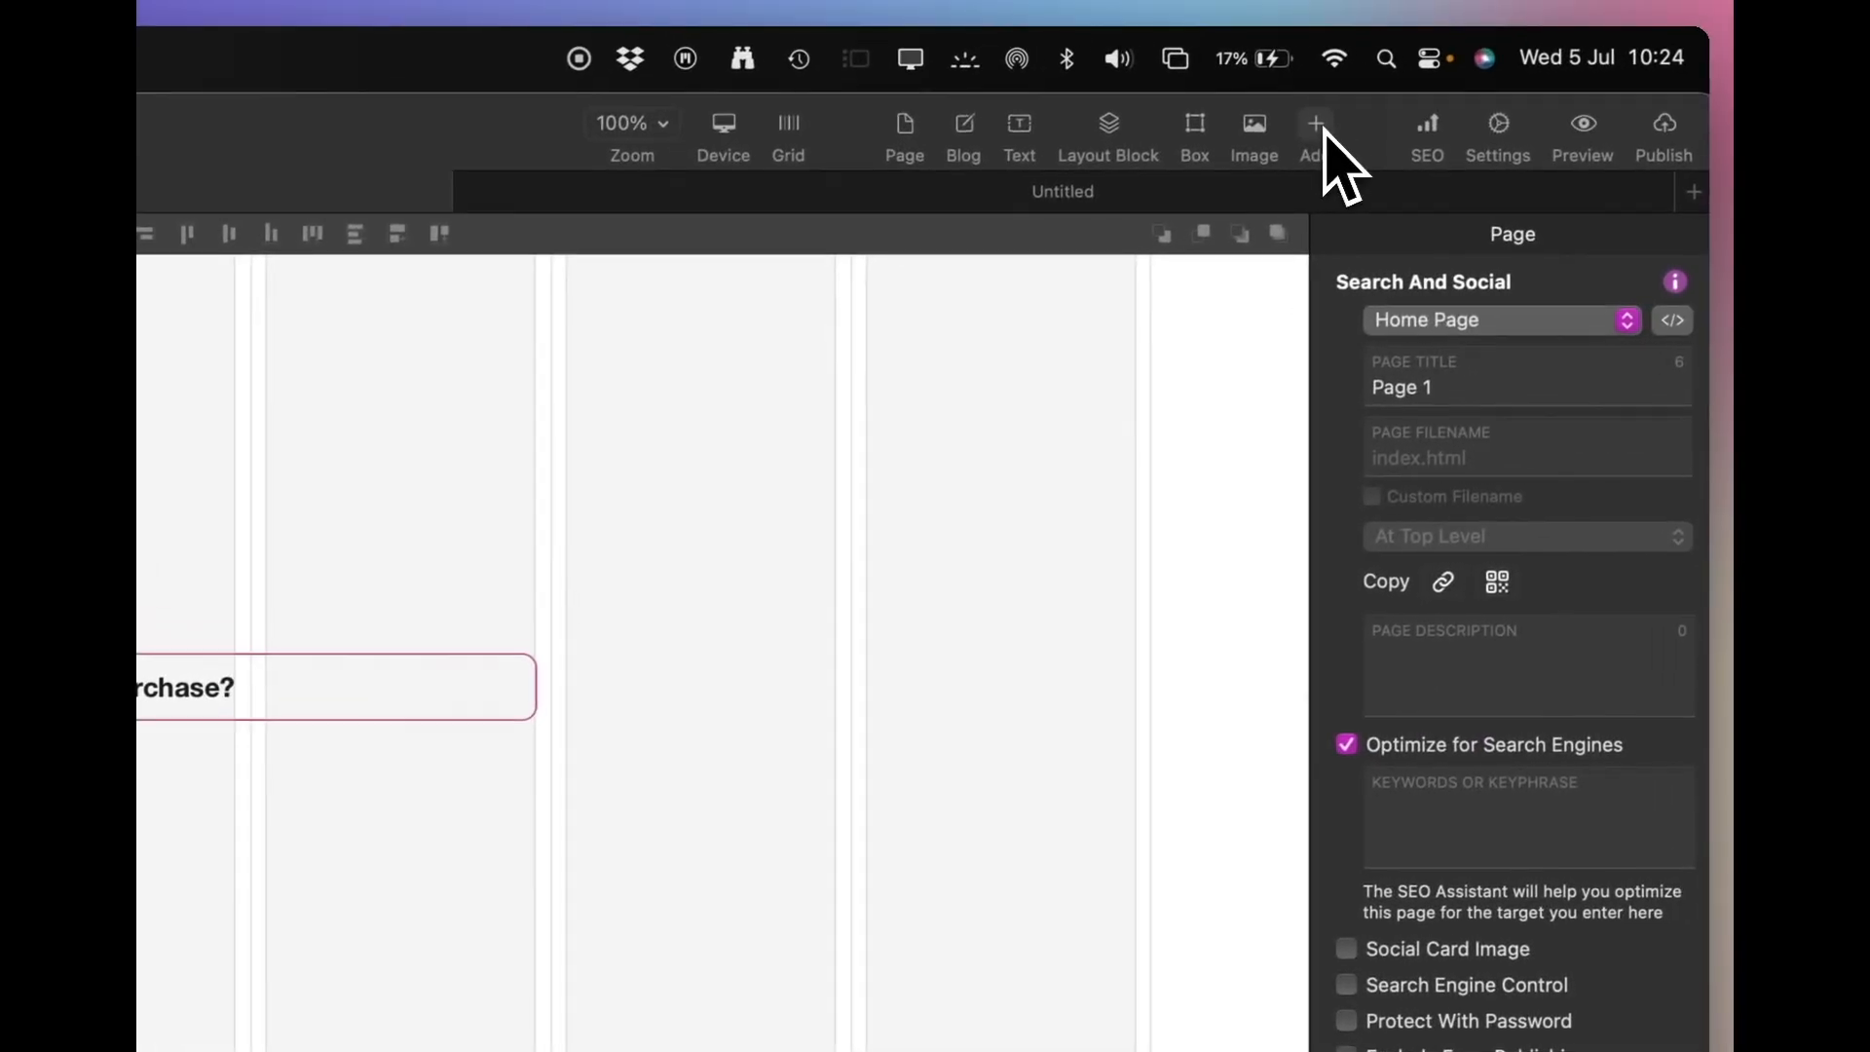
Add a layout block to the page and place it directly below the question button.
left_click(1621, 24)
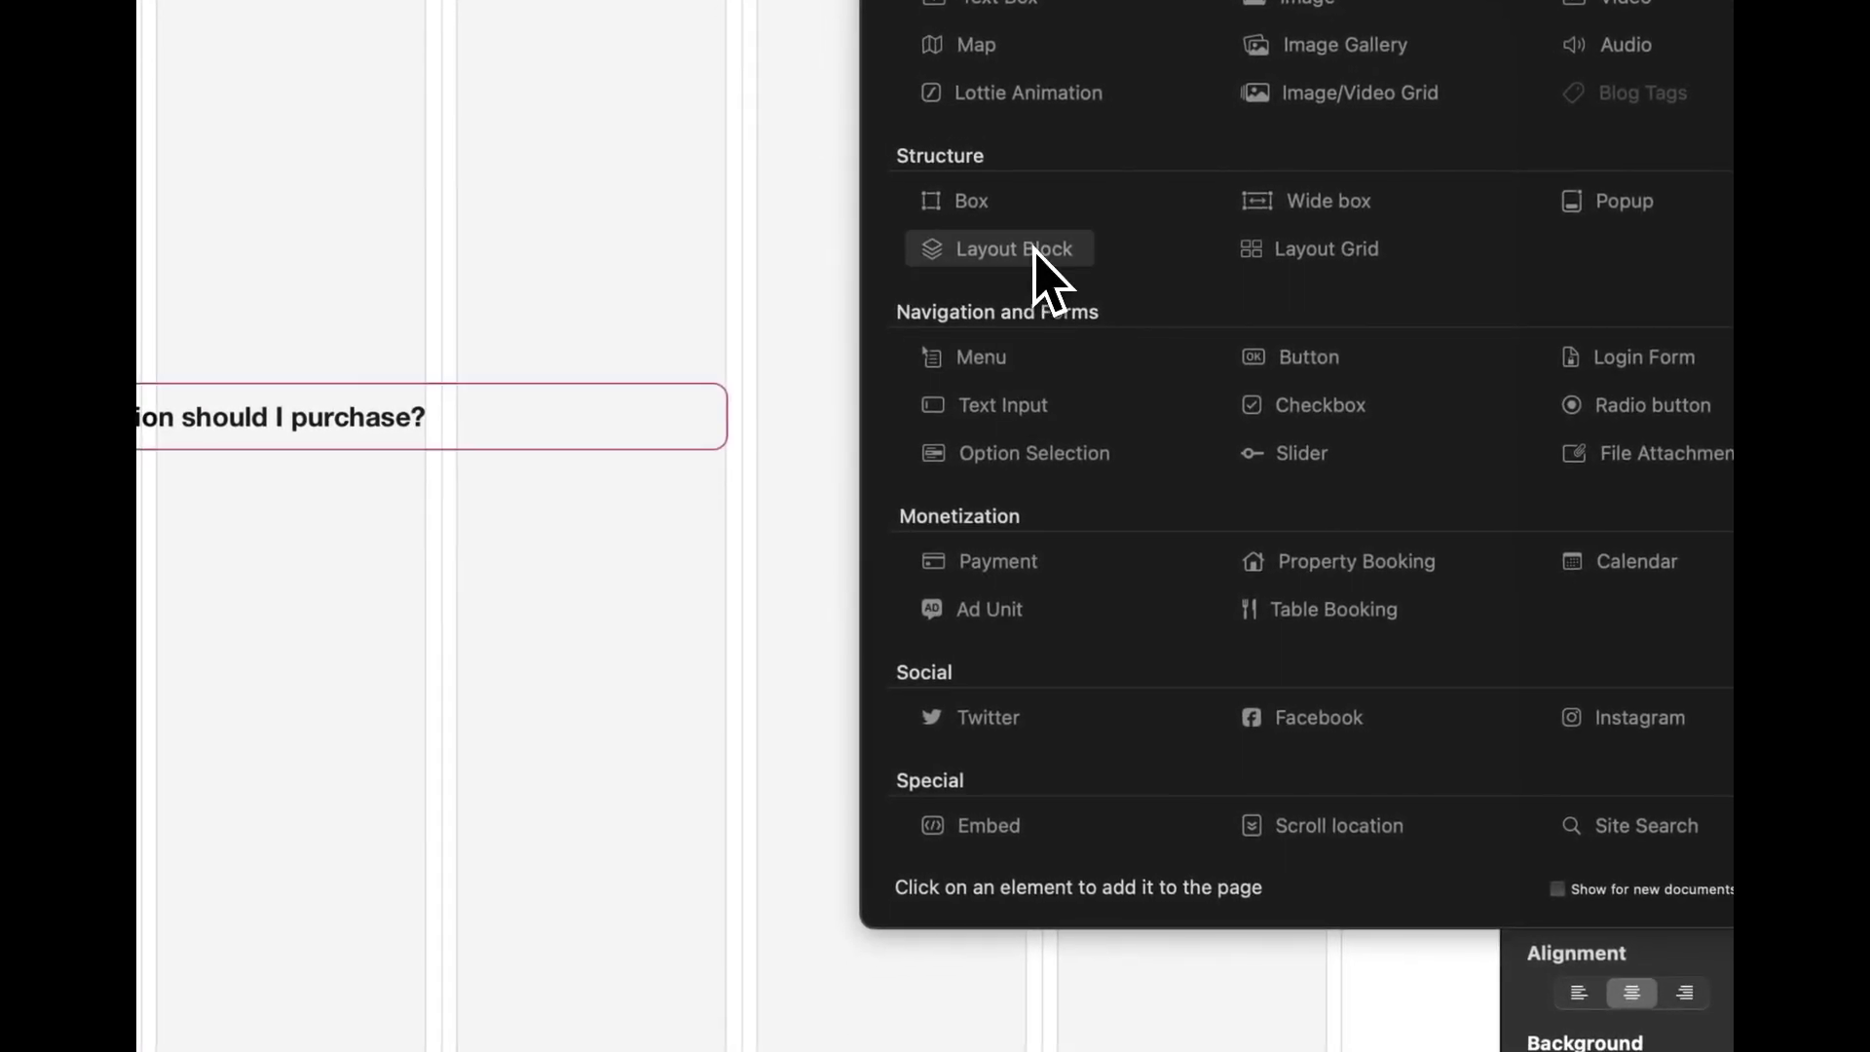
left_click(1034, 249)
left_click_drag(890, 615, 913, 453)
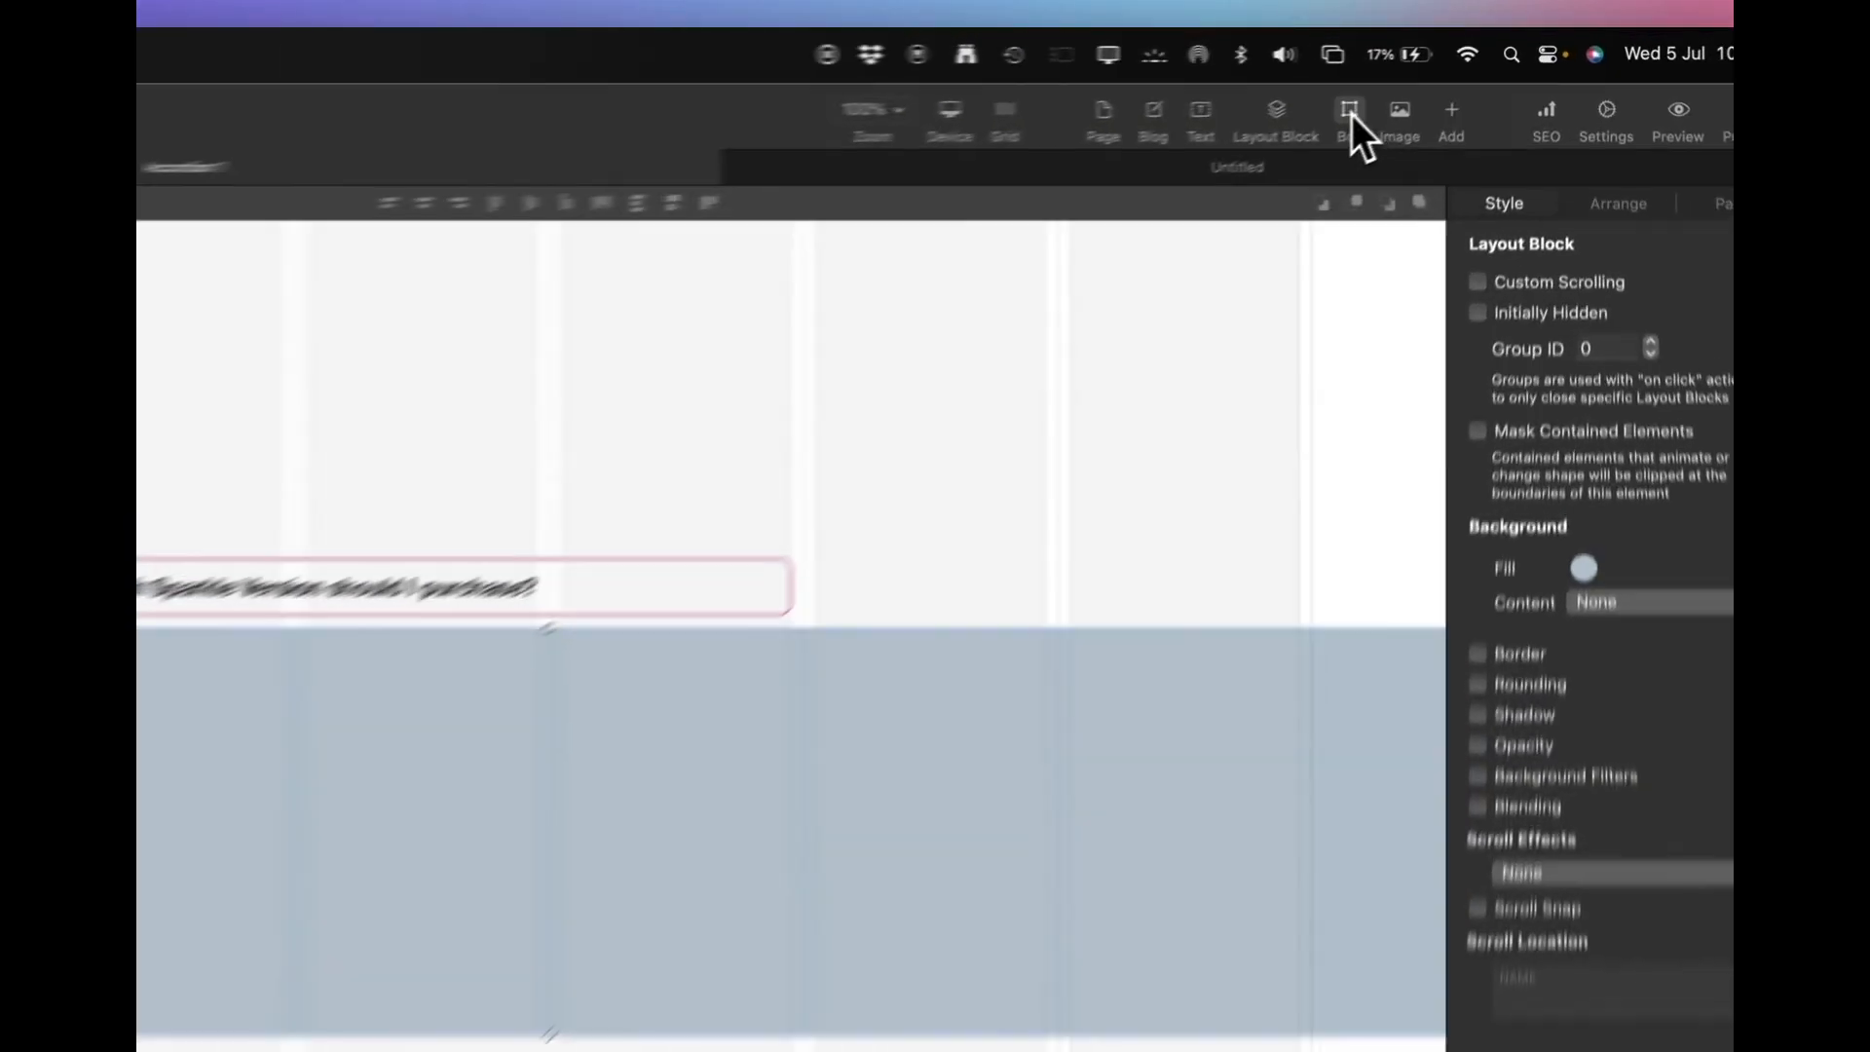
Add a box inside the layout block, aligned under the question button and widened to the button's width.
left_click(1449, 78)
left_click_drag(1019, 477, 954, 500)
left_click_drag(883, 591, 569, 498)
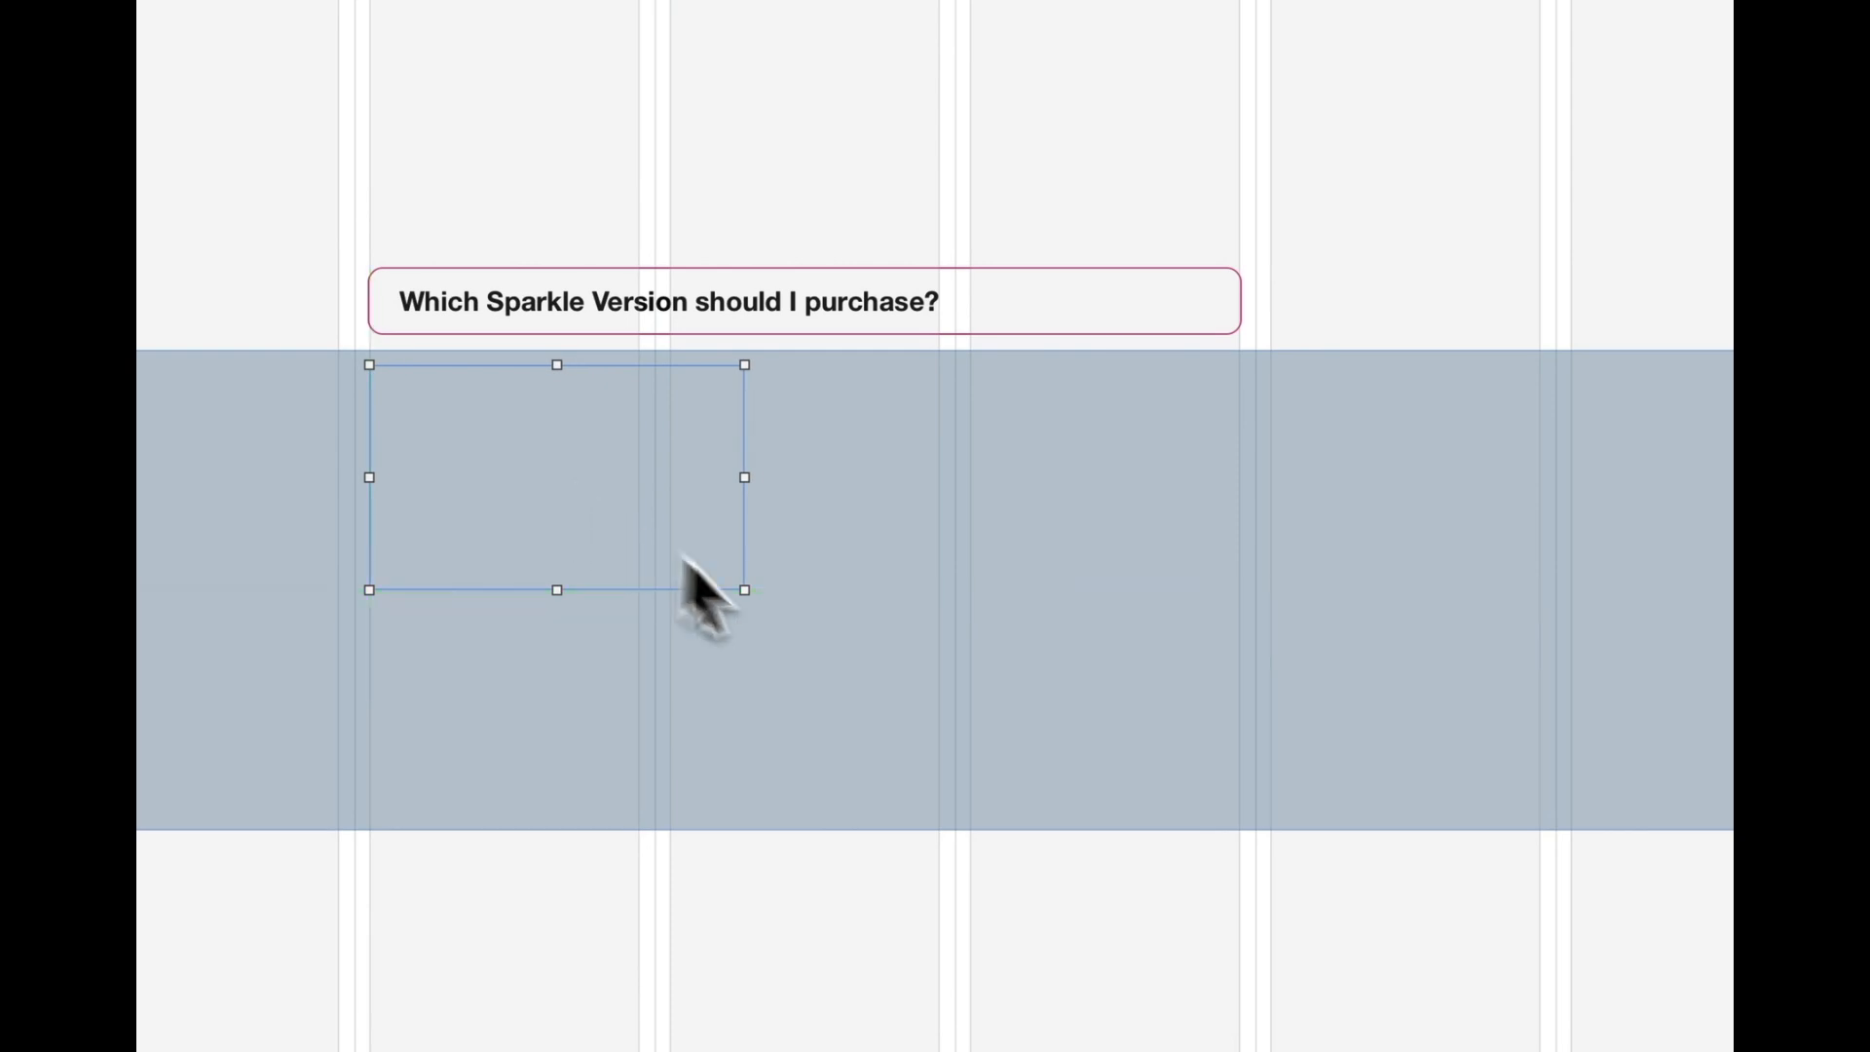
left_click_drag(747, 590, 1228, 602)
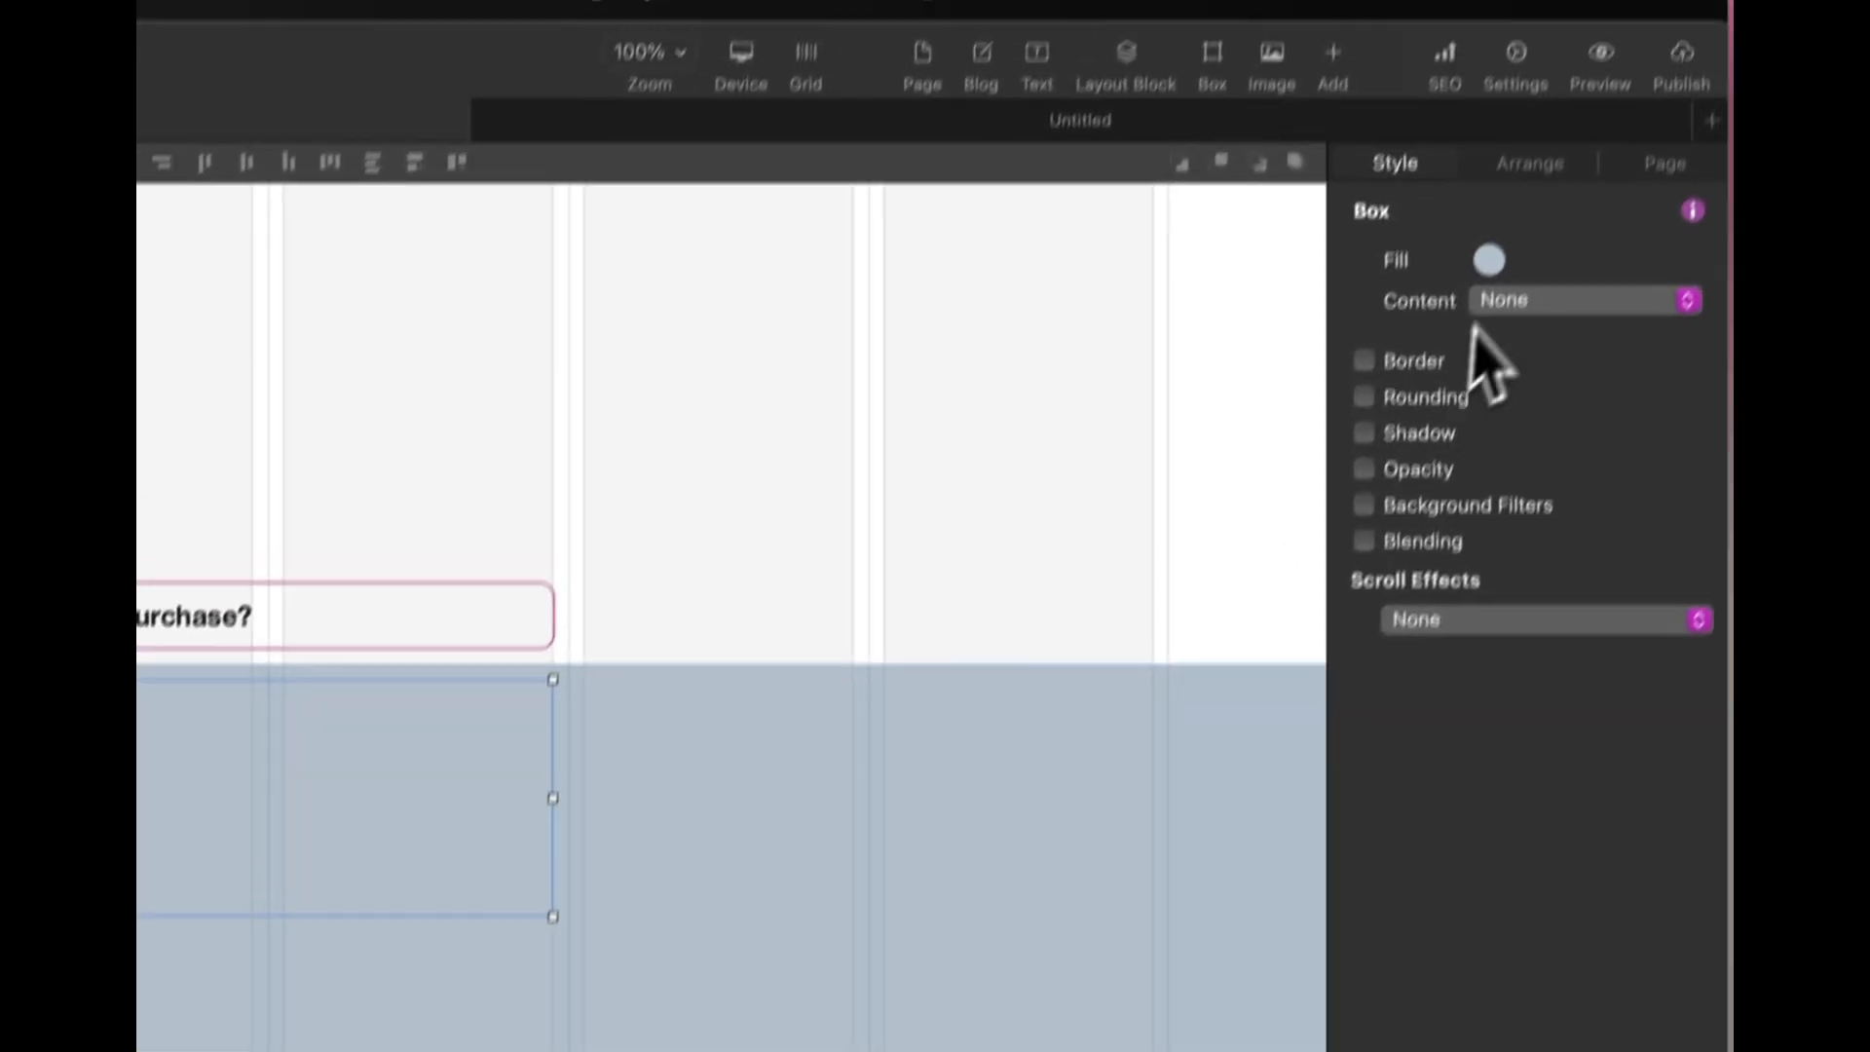
Set the answer box's fill color to white.
left_click(1469, 331)
left_click(978, 331)
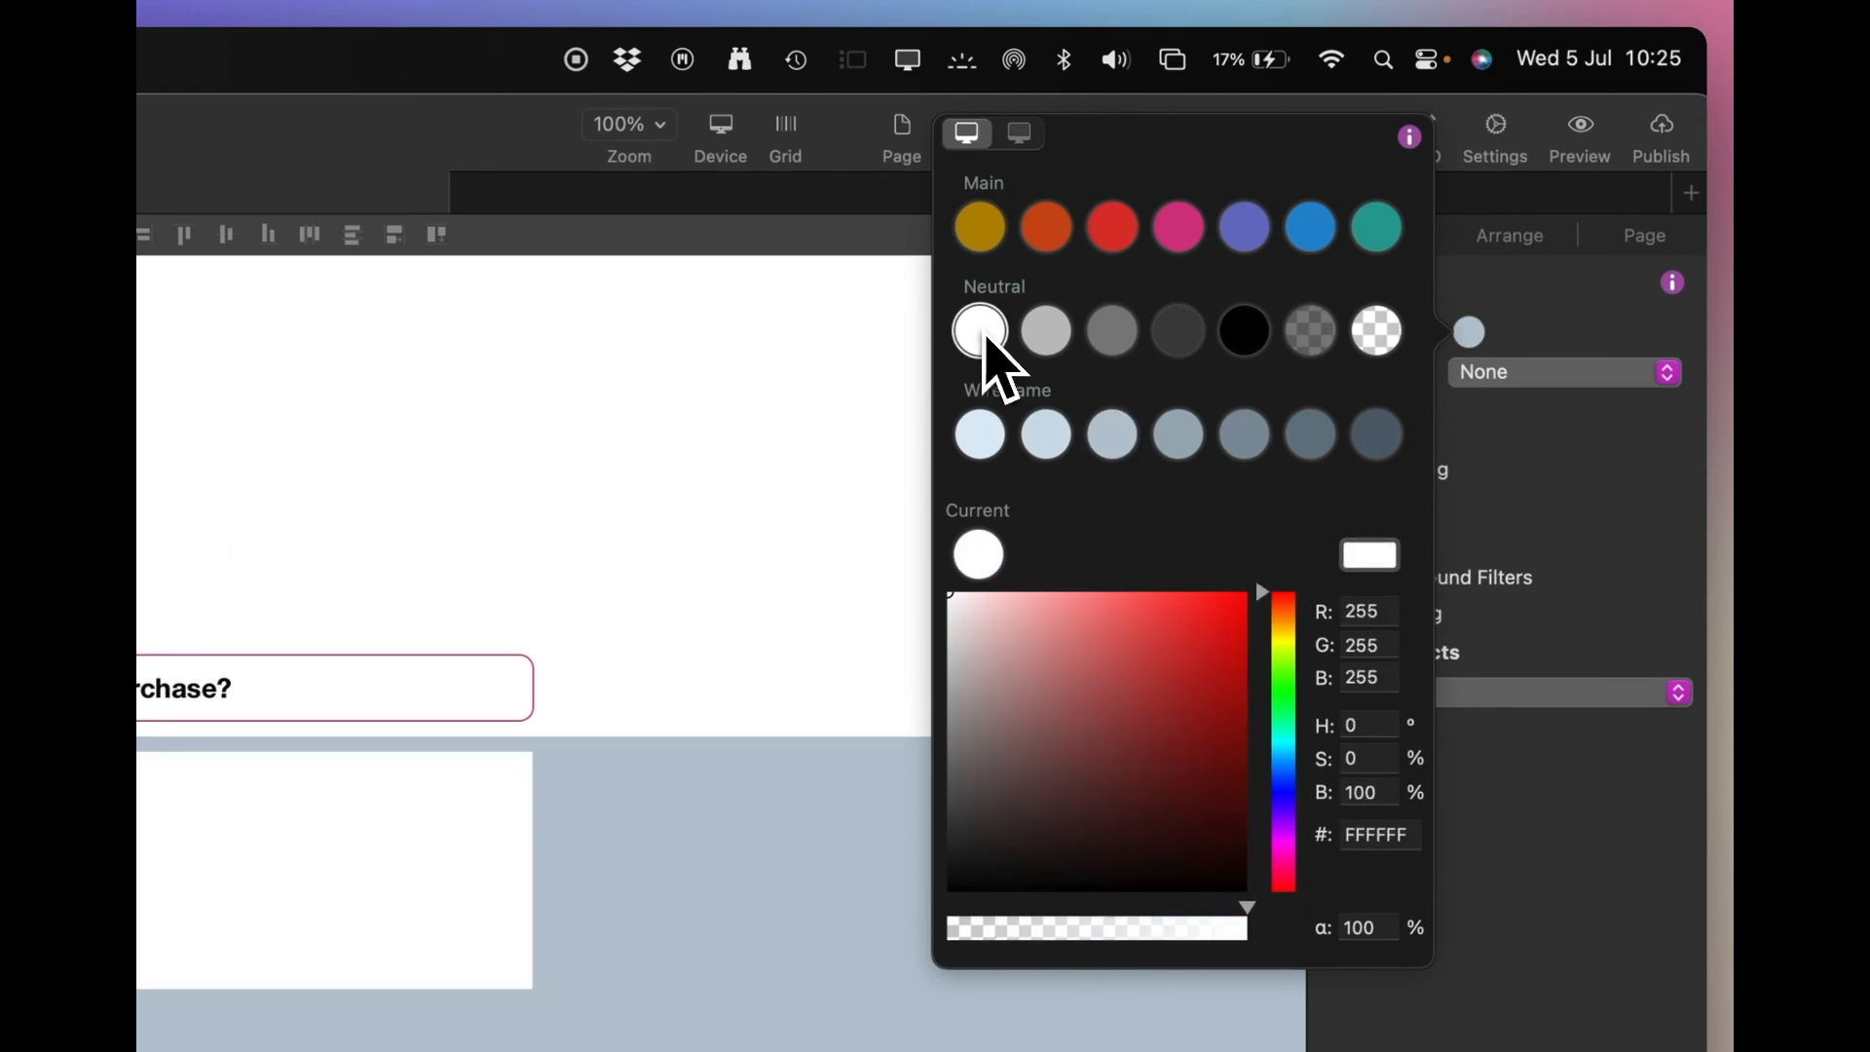
left_click(1583, 516)
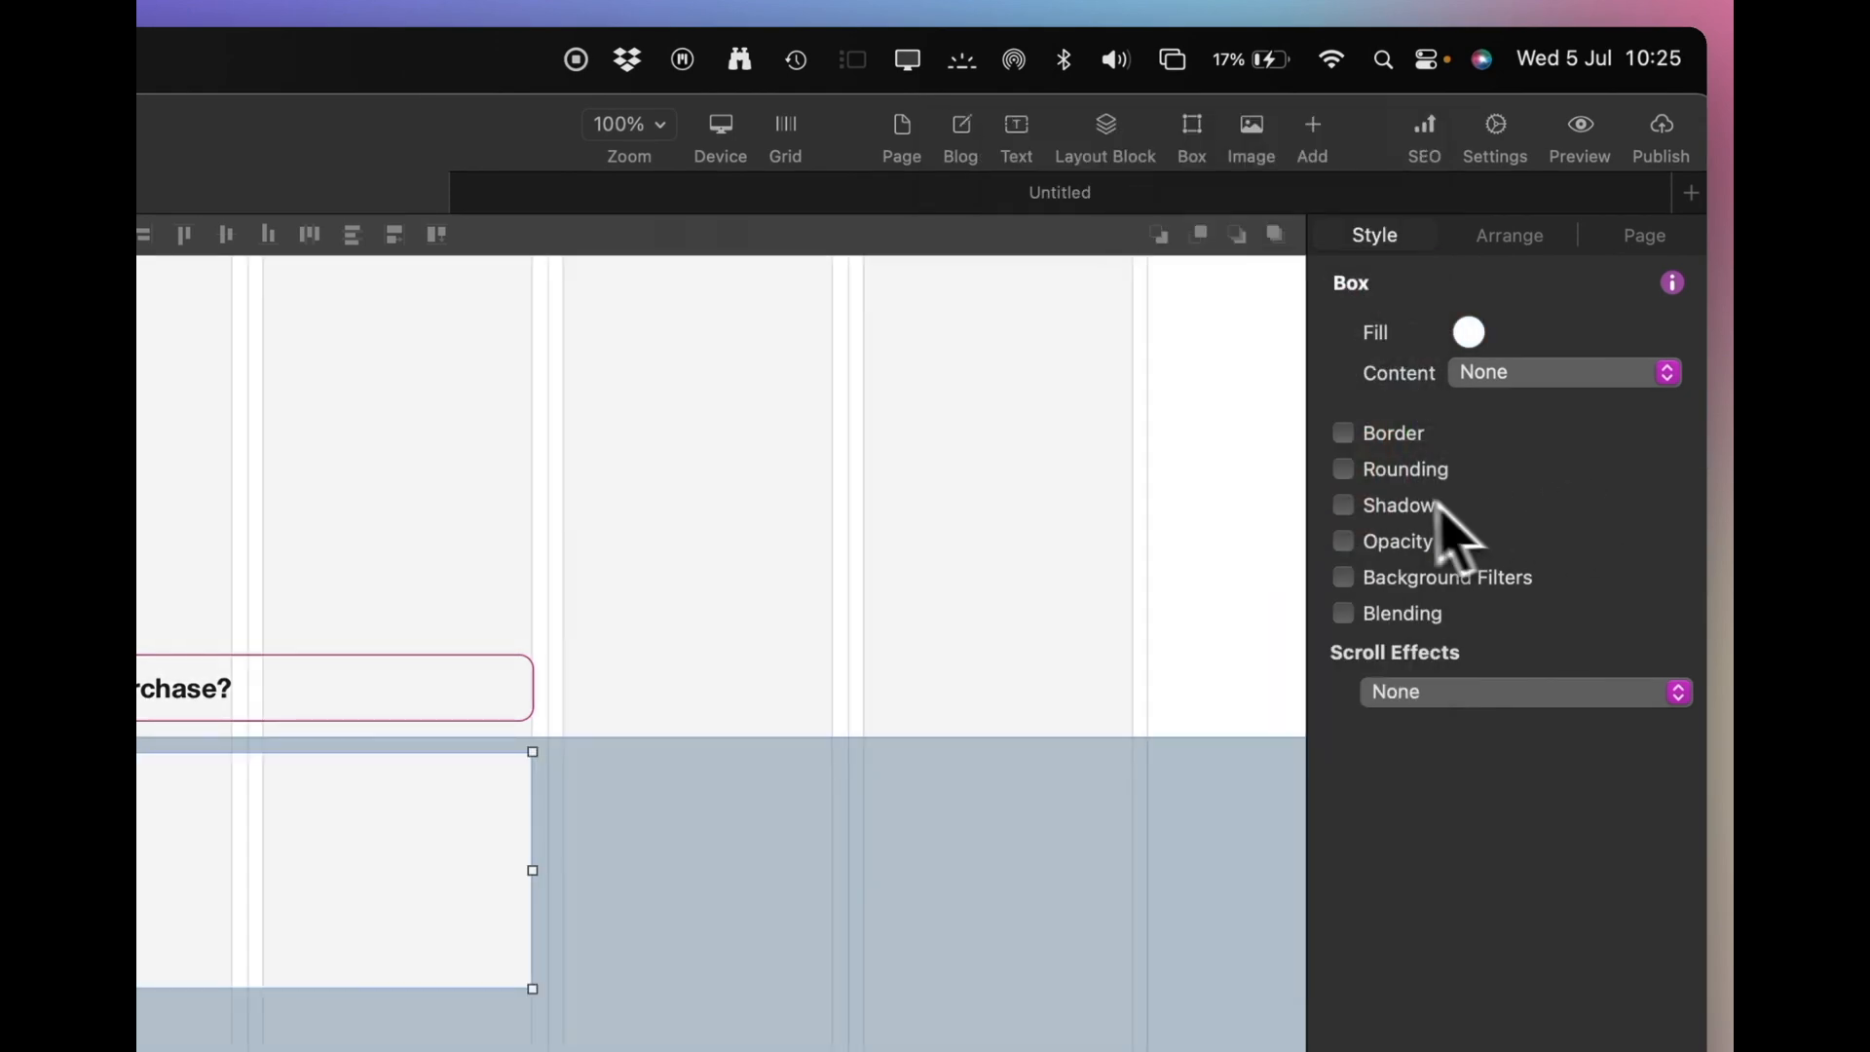
Give the answer box a 1 px pink border and rounded corners.
left_click(1389, 438)
left_click(1609, 505)
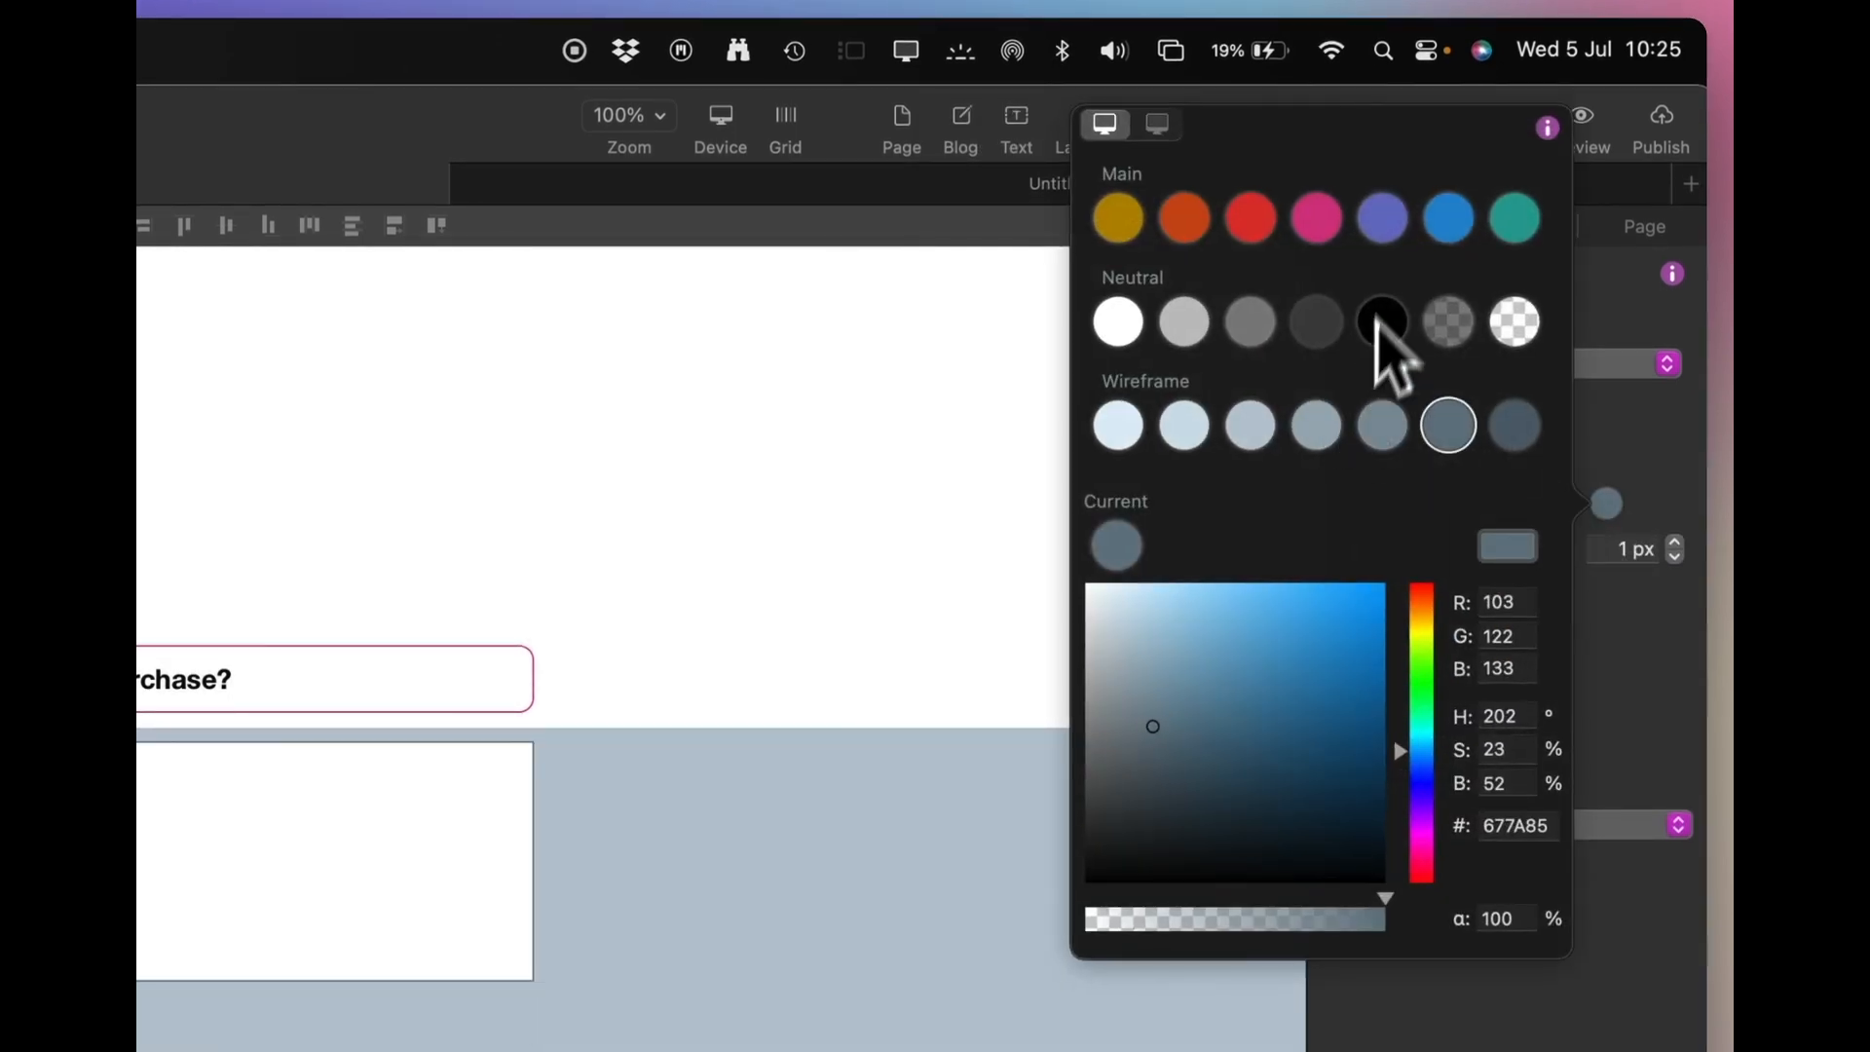
left_click(1325, 233)
left_click(1650, 643)
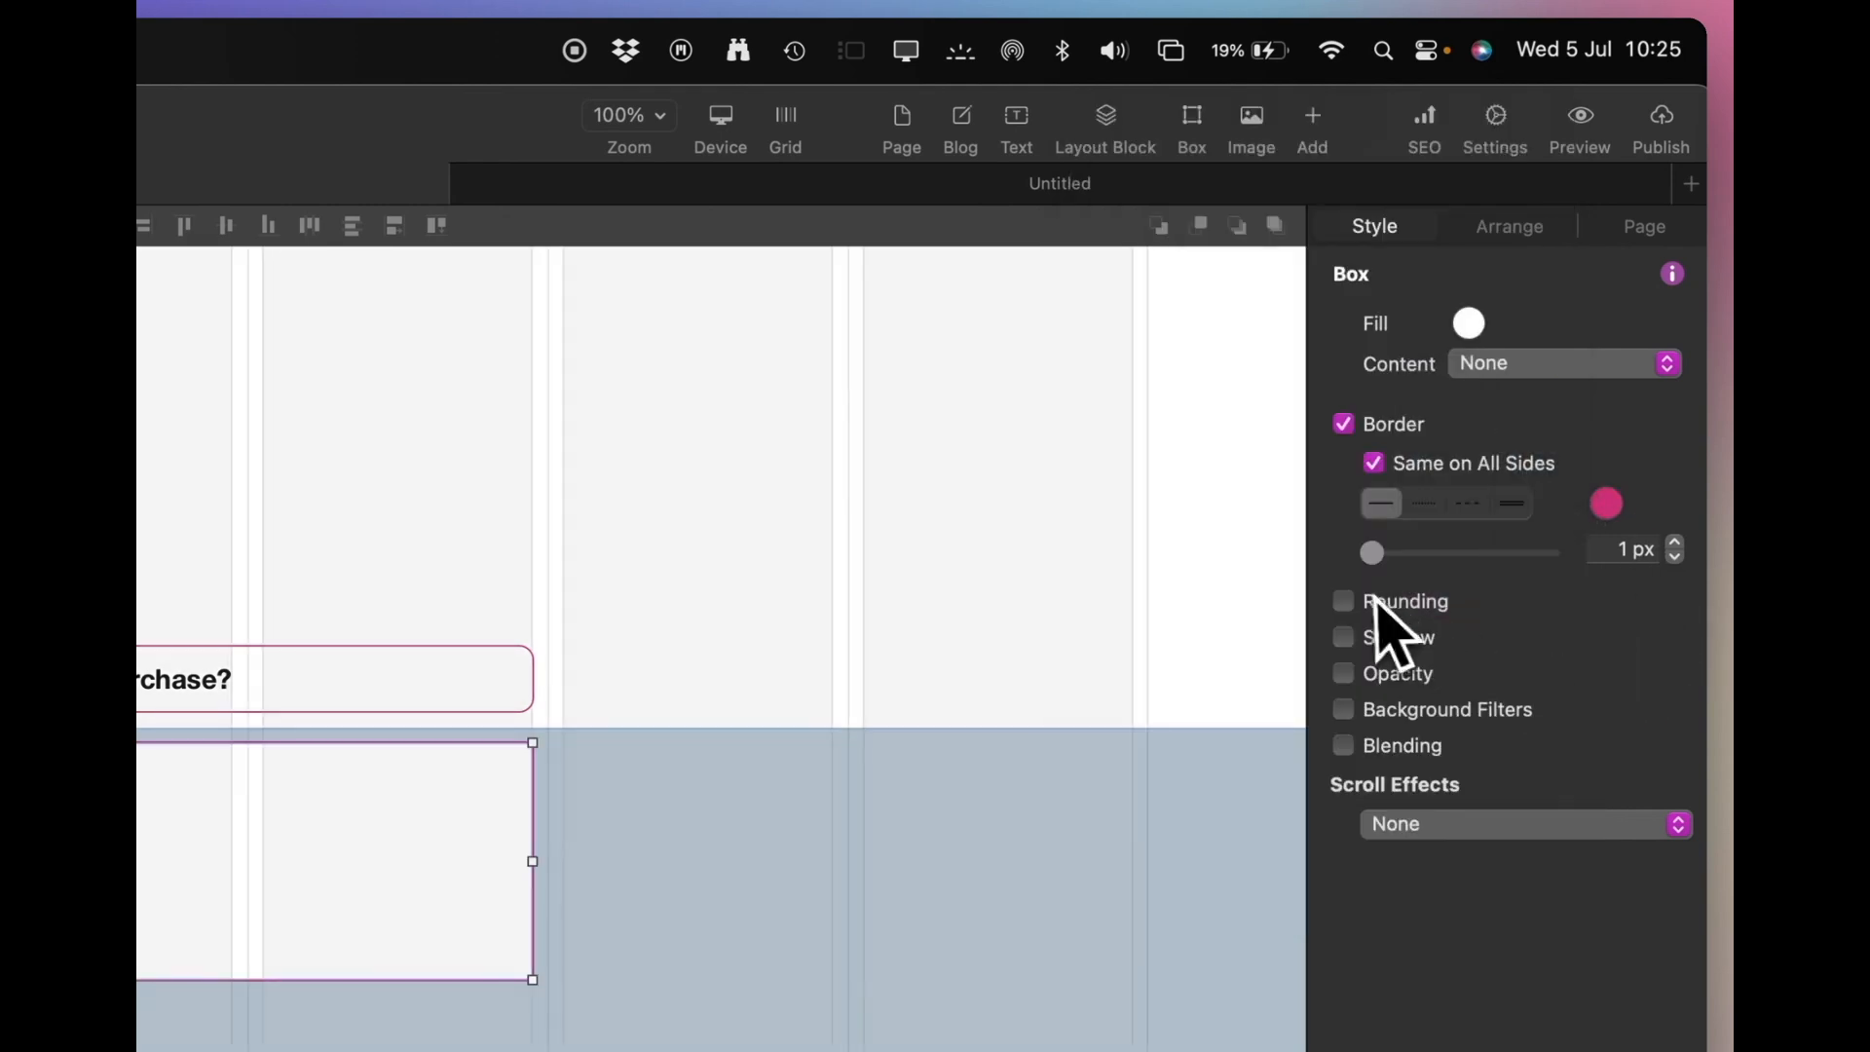
left_click(1388, 603)
left_click(1656, 645)
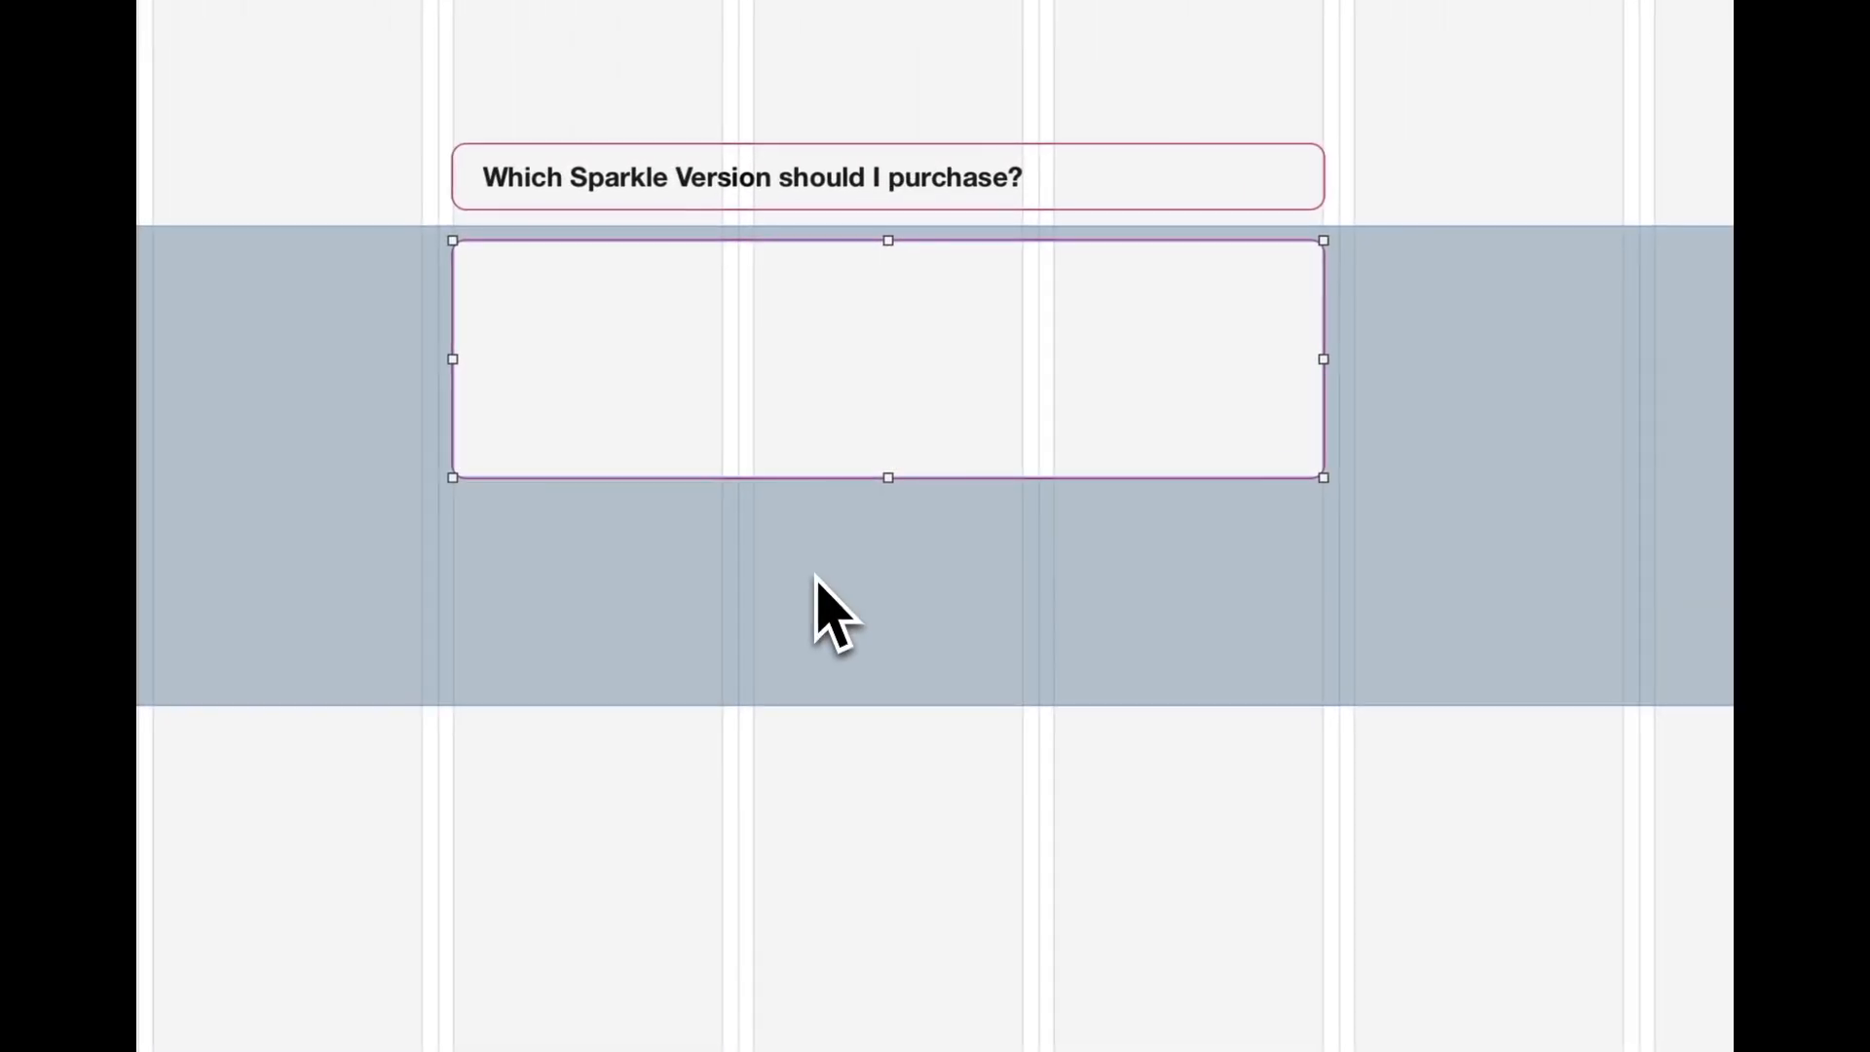
Shorten the layout block to end just below the answer box and rename its layer "Answer container".
left_click(1034, 705)
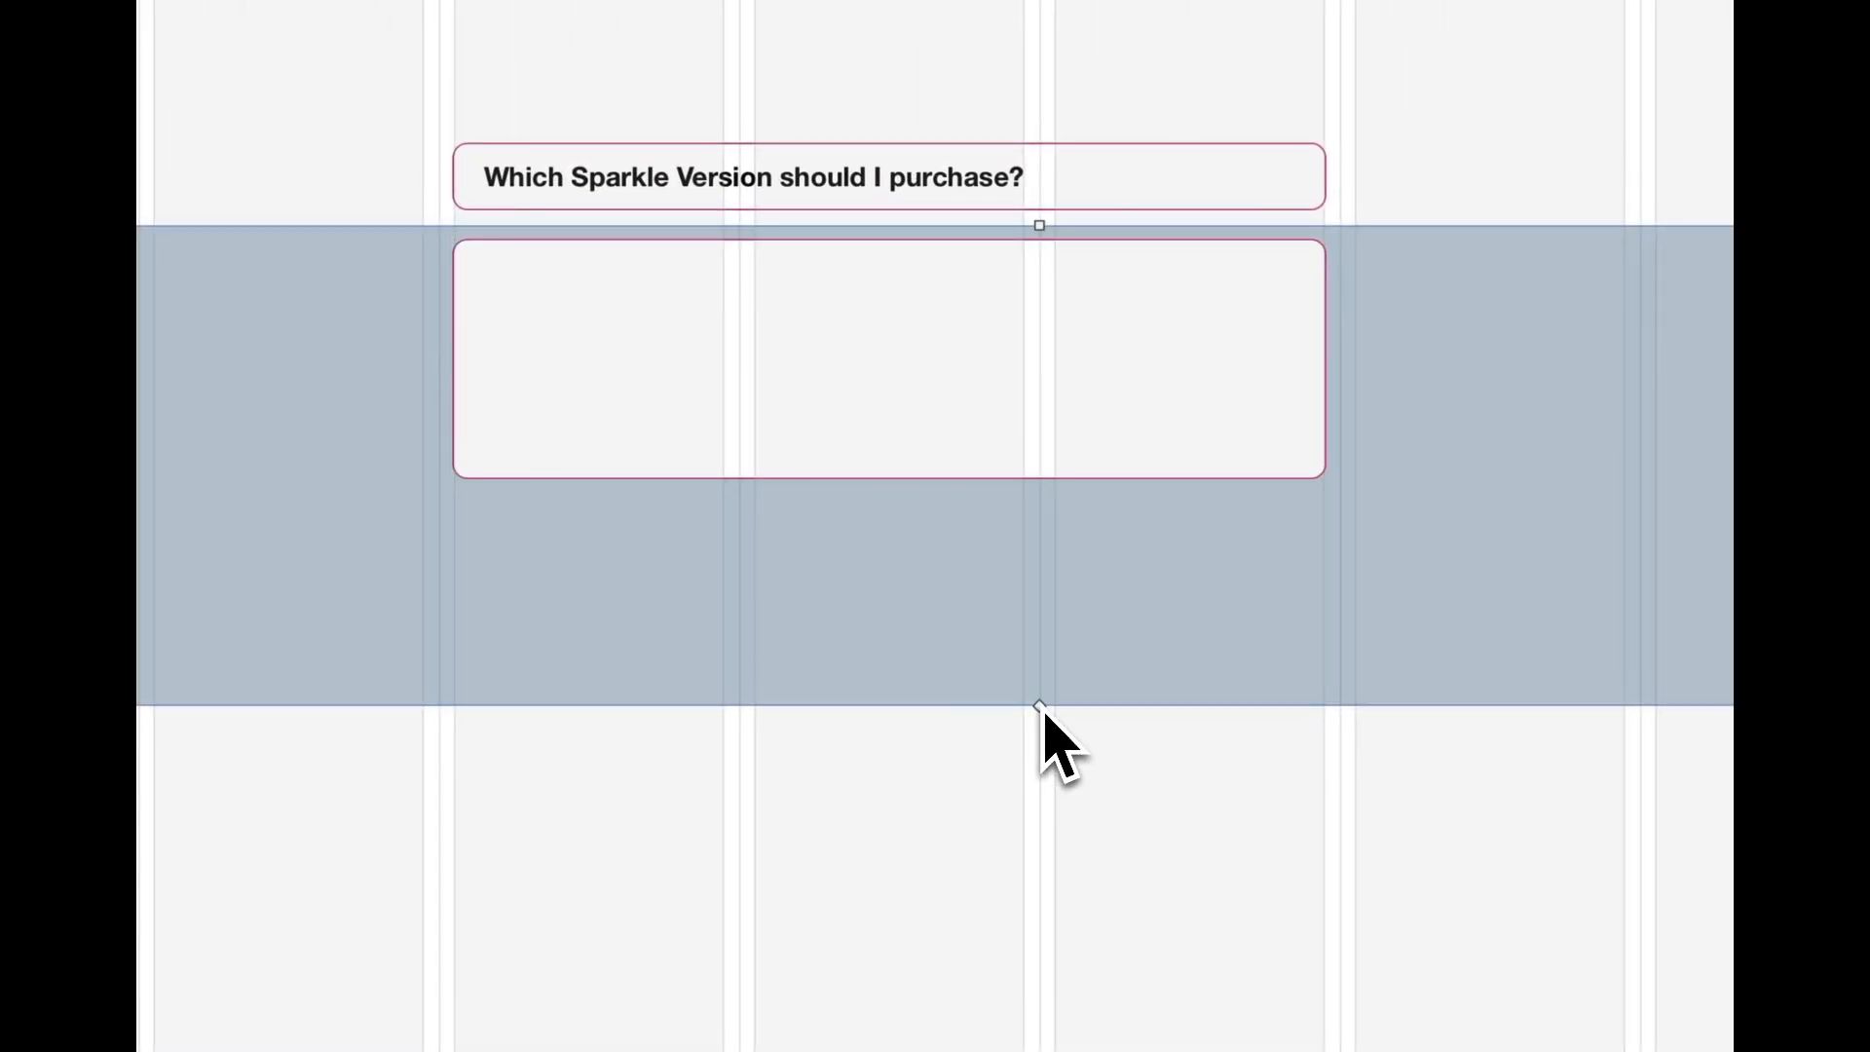
left_click_drag(1037, 702, 1044, 494)
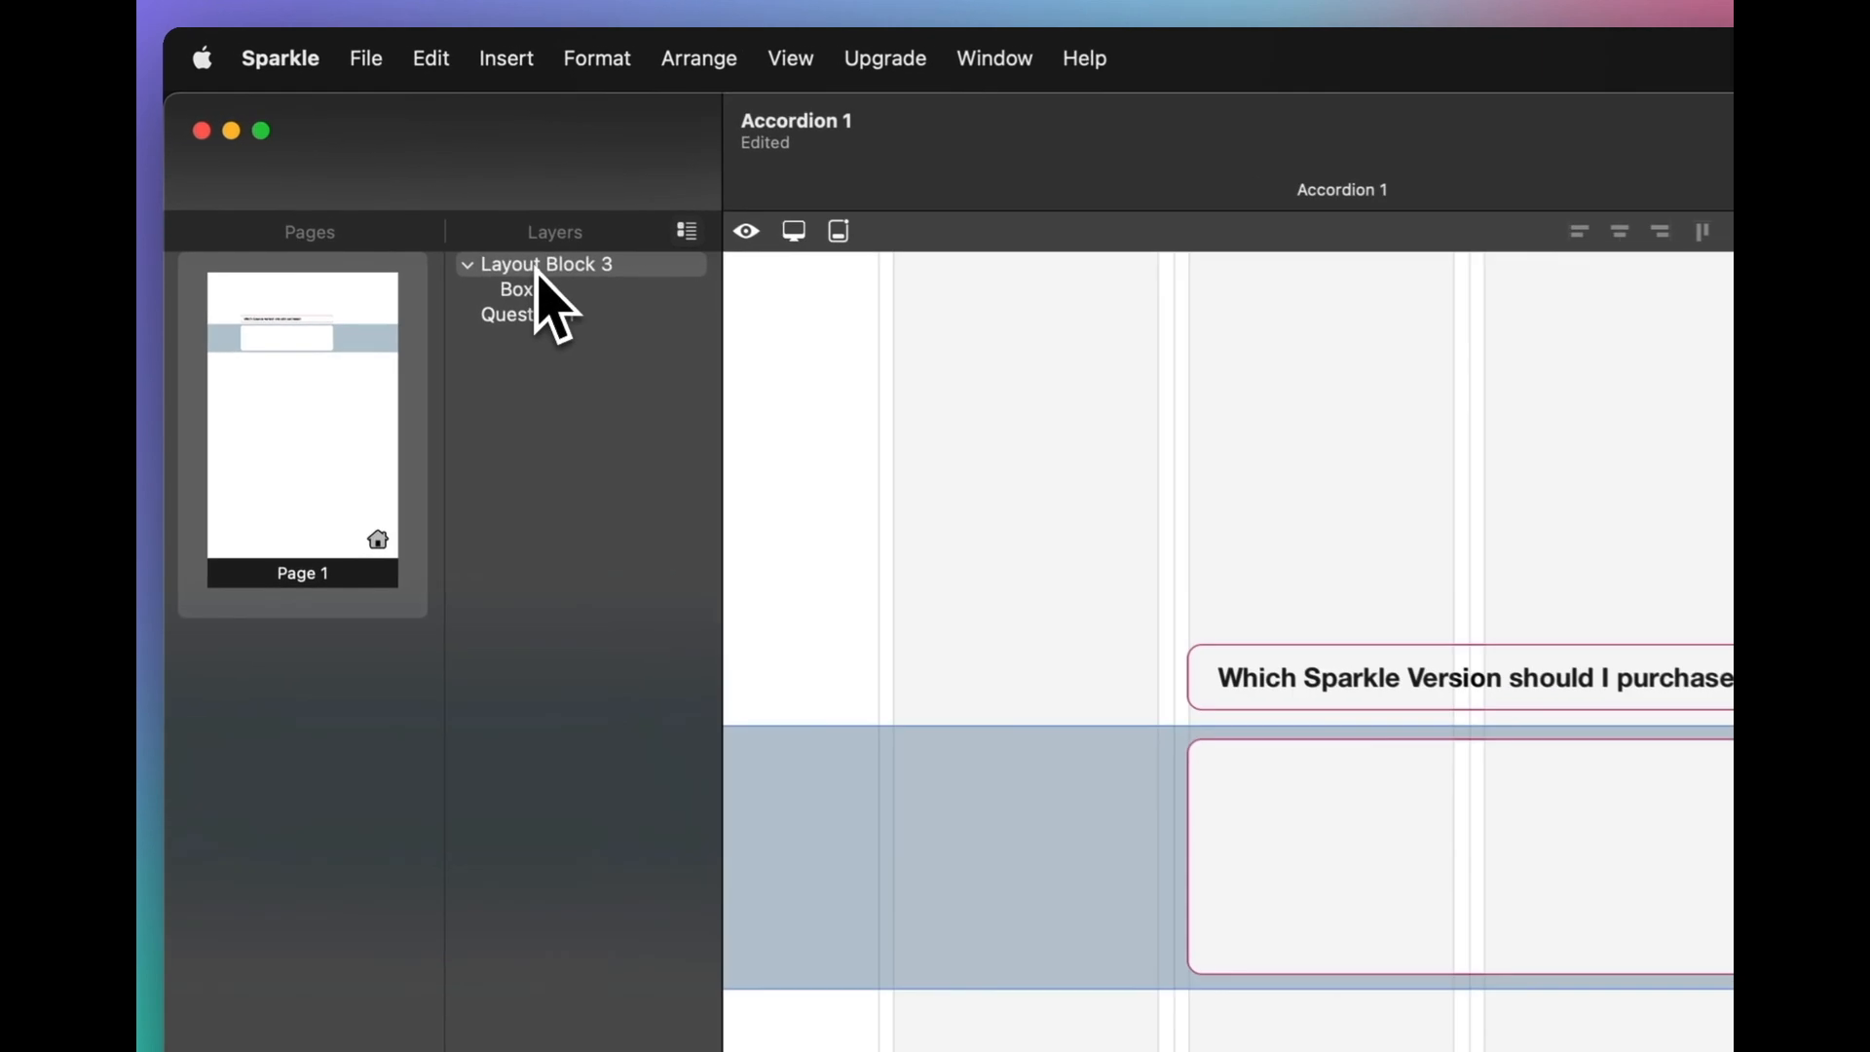
double_click(353, 151)
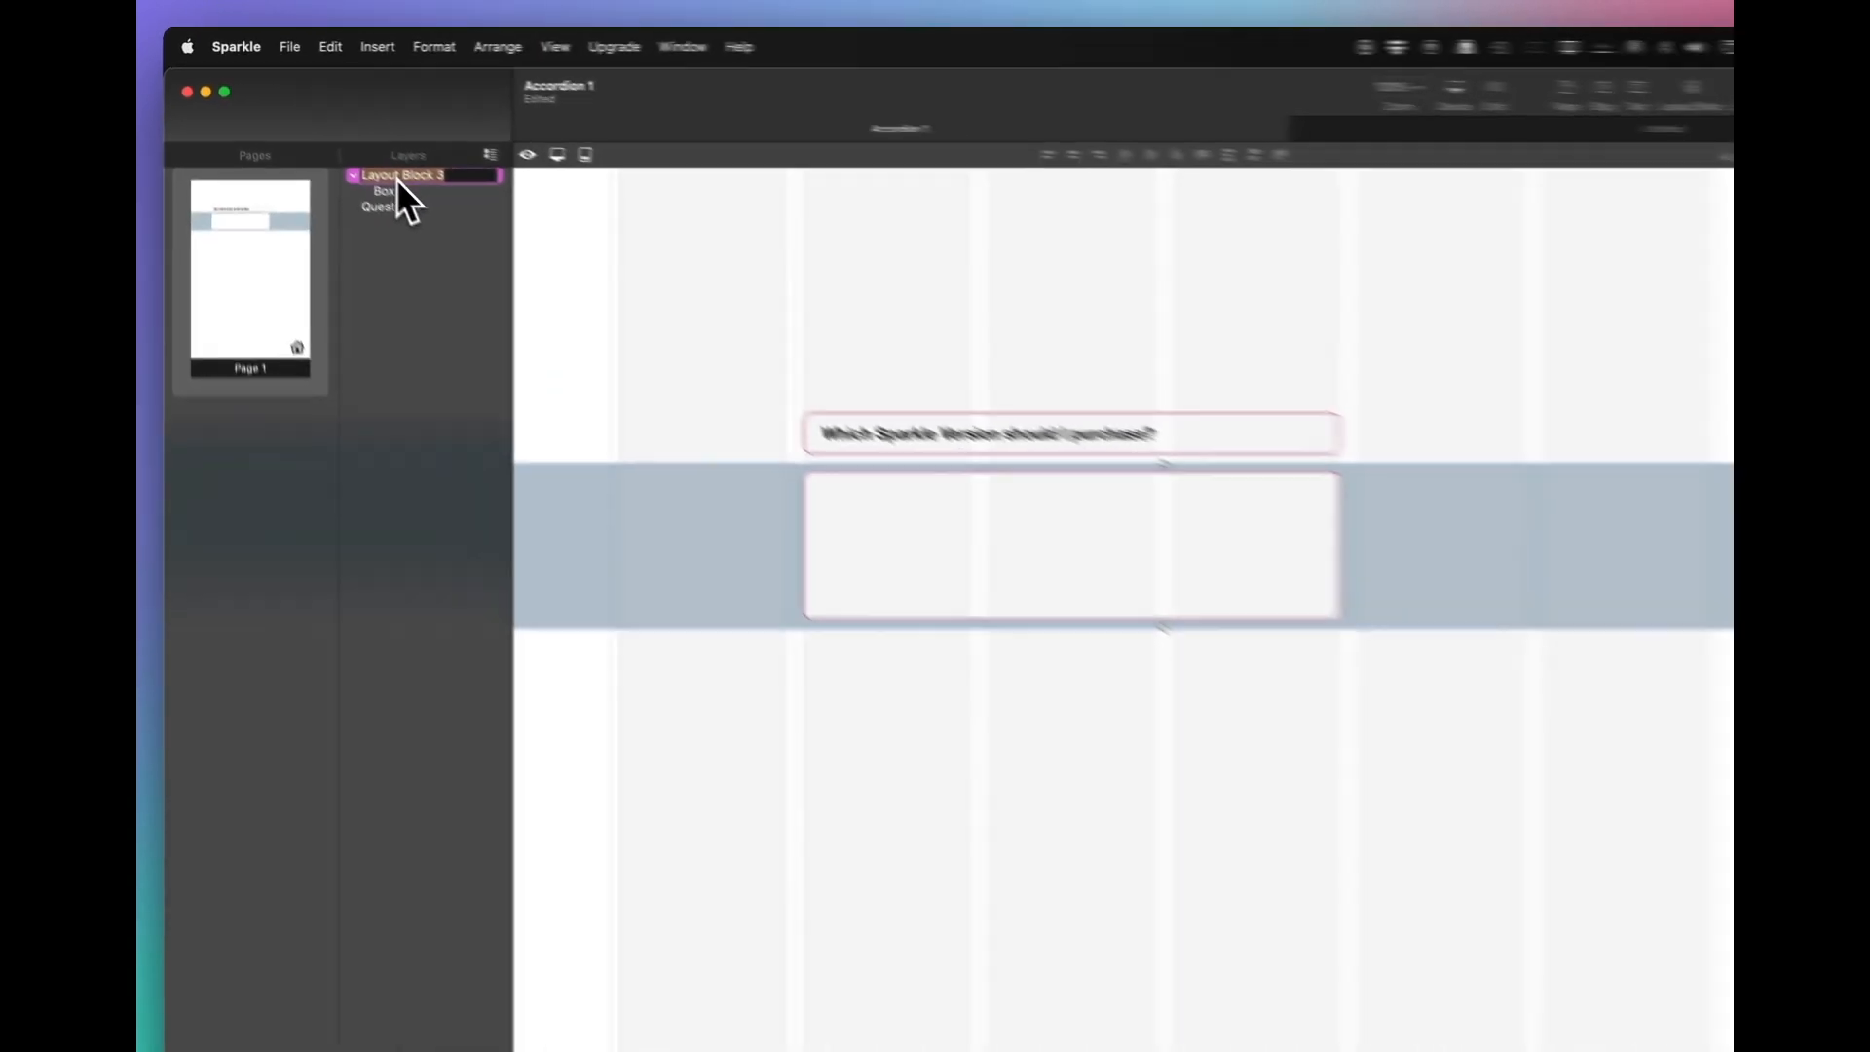
type("Answer container")
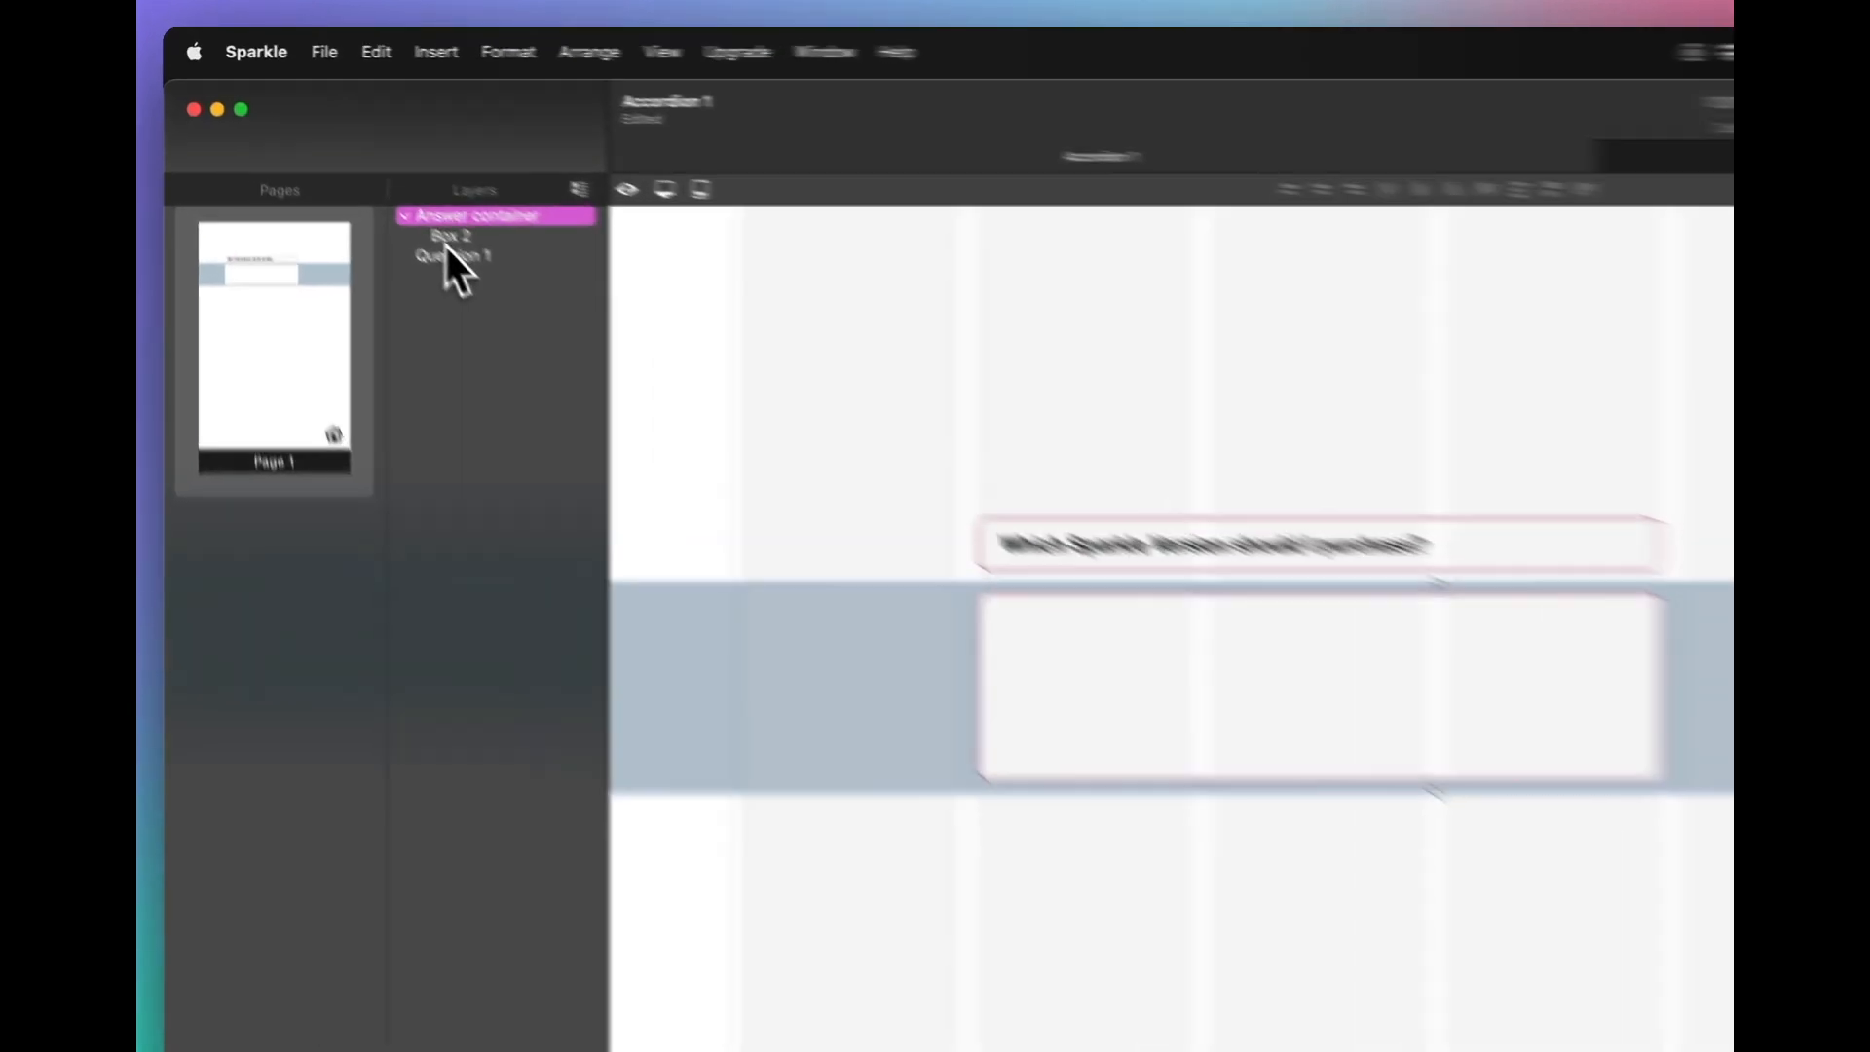
Rename the box's layer "Answer 1 box" and move the Question 1 layer above Answer container.
left_click(346, 160)
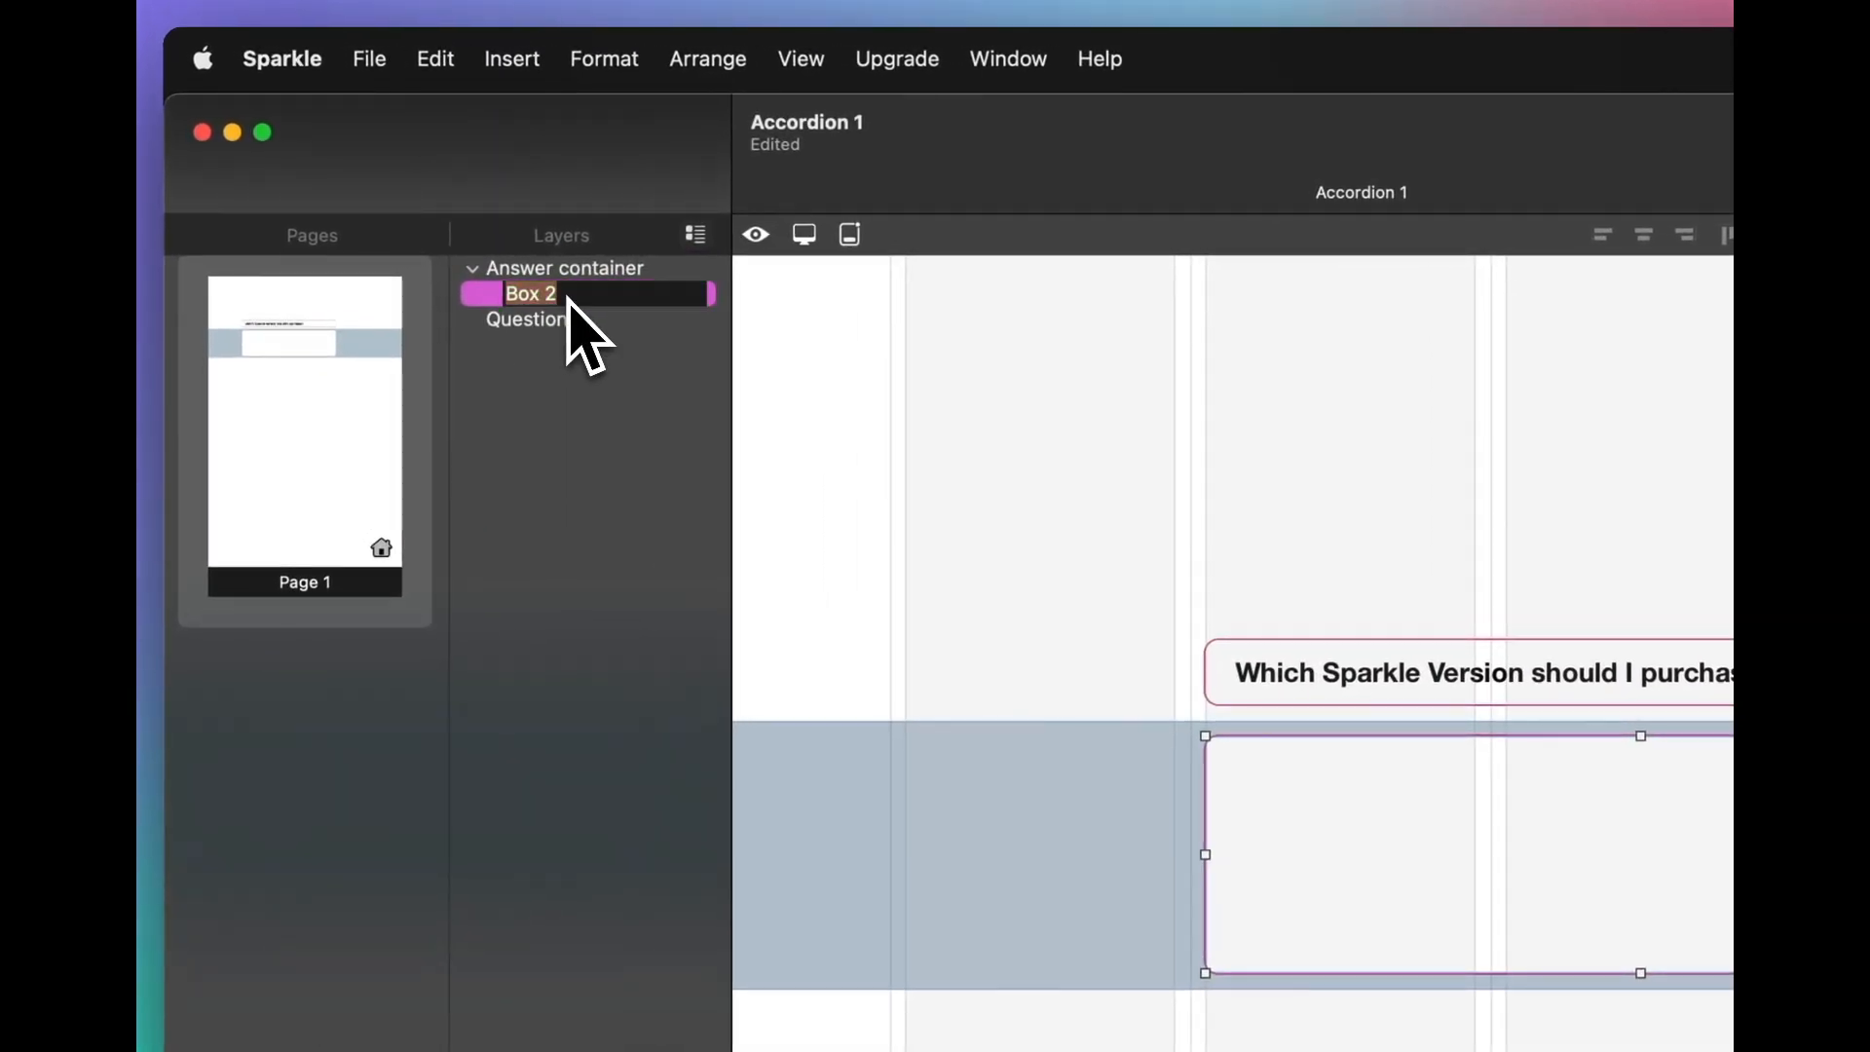
type("A")
type("nswer")
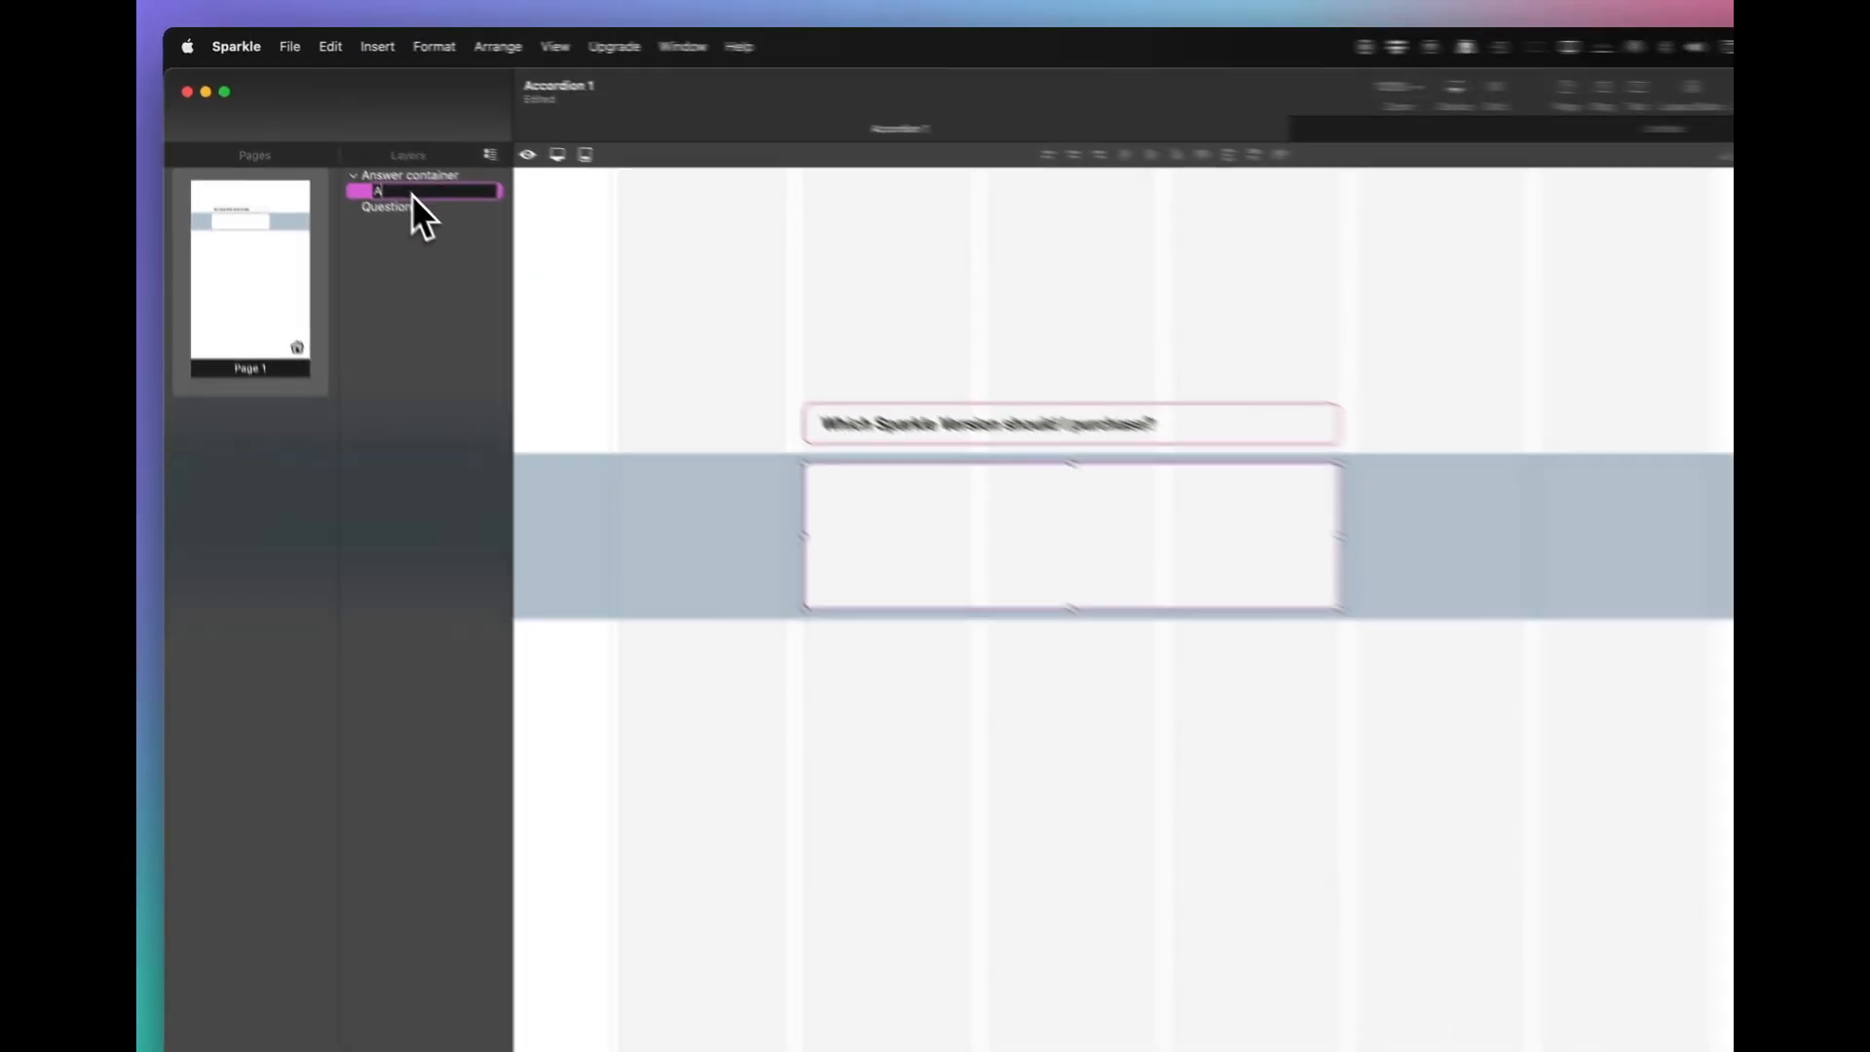
type(" 1 box")
key("Return")
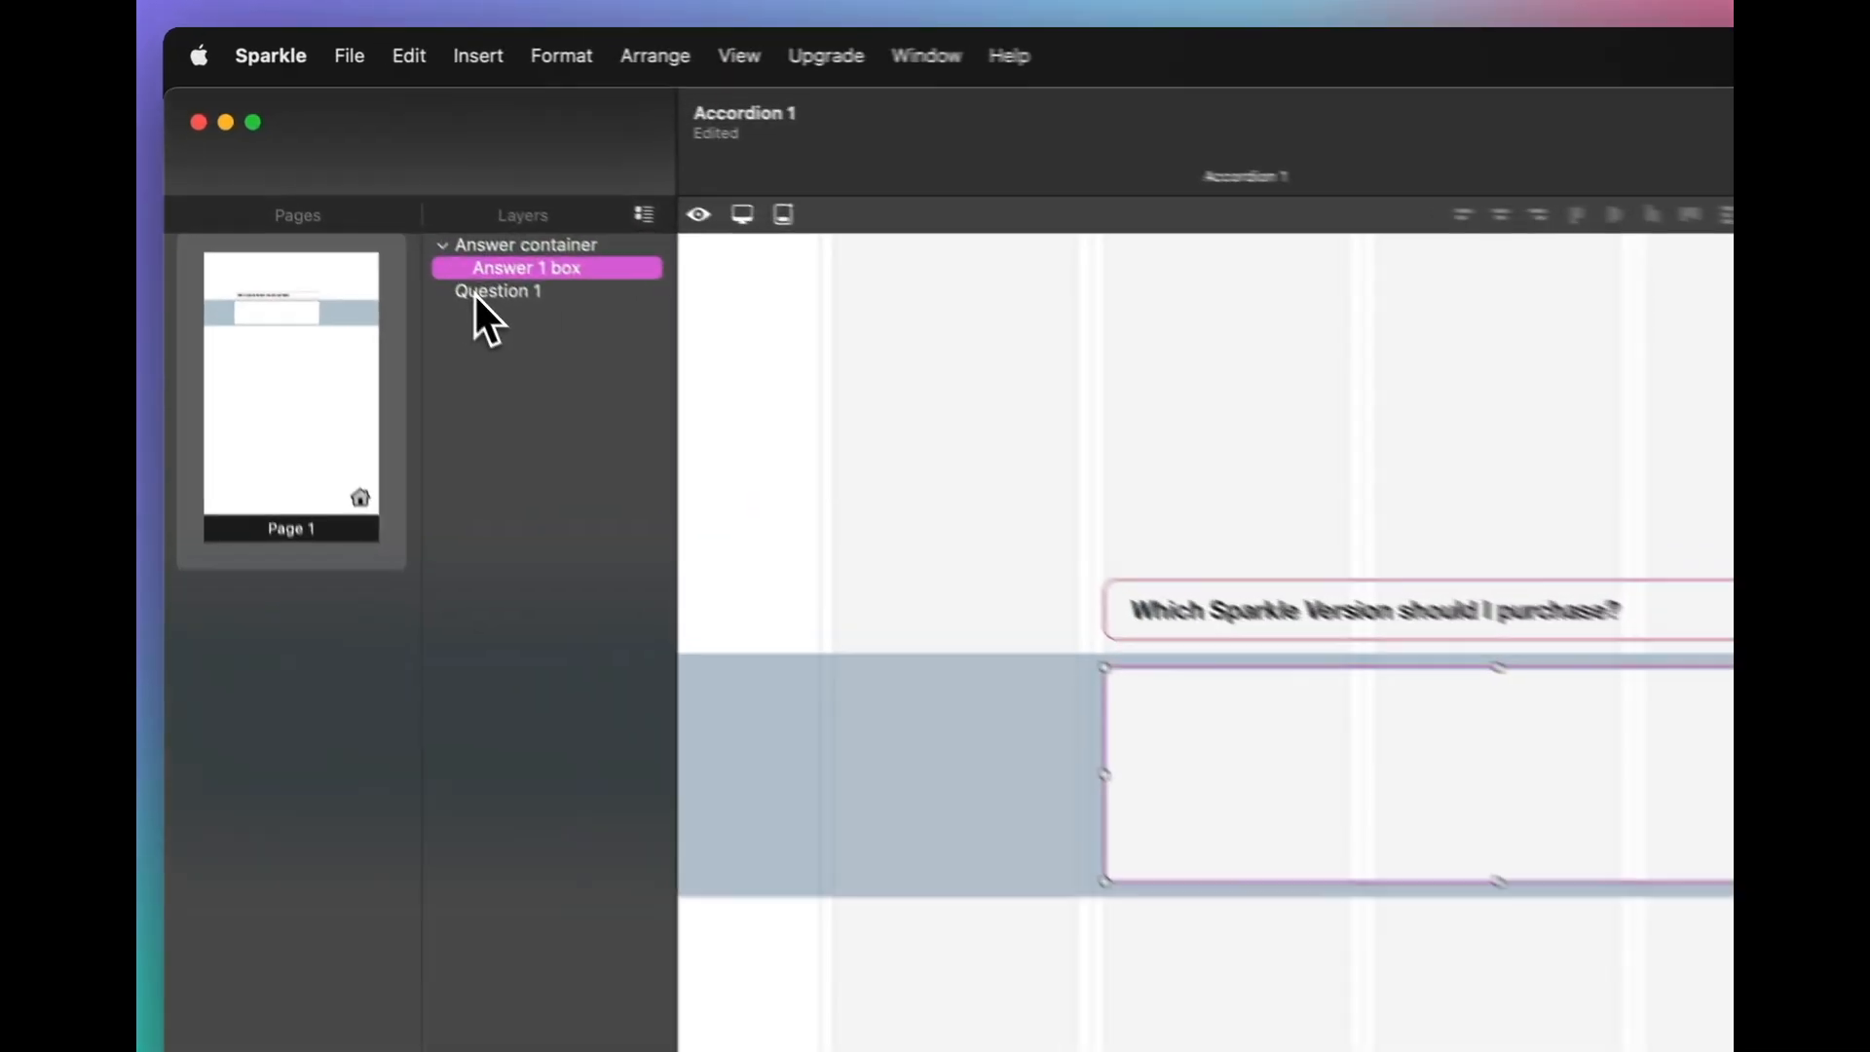
left_click_drag(336, 176, 327, 147)
left_click_drag(493, 266, 492, 269)
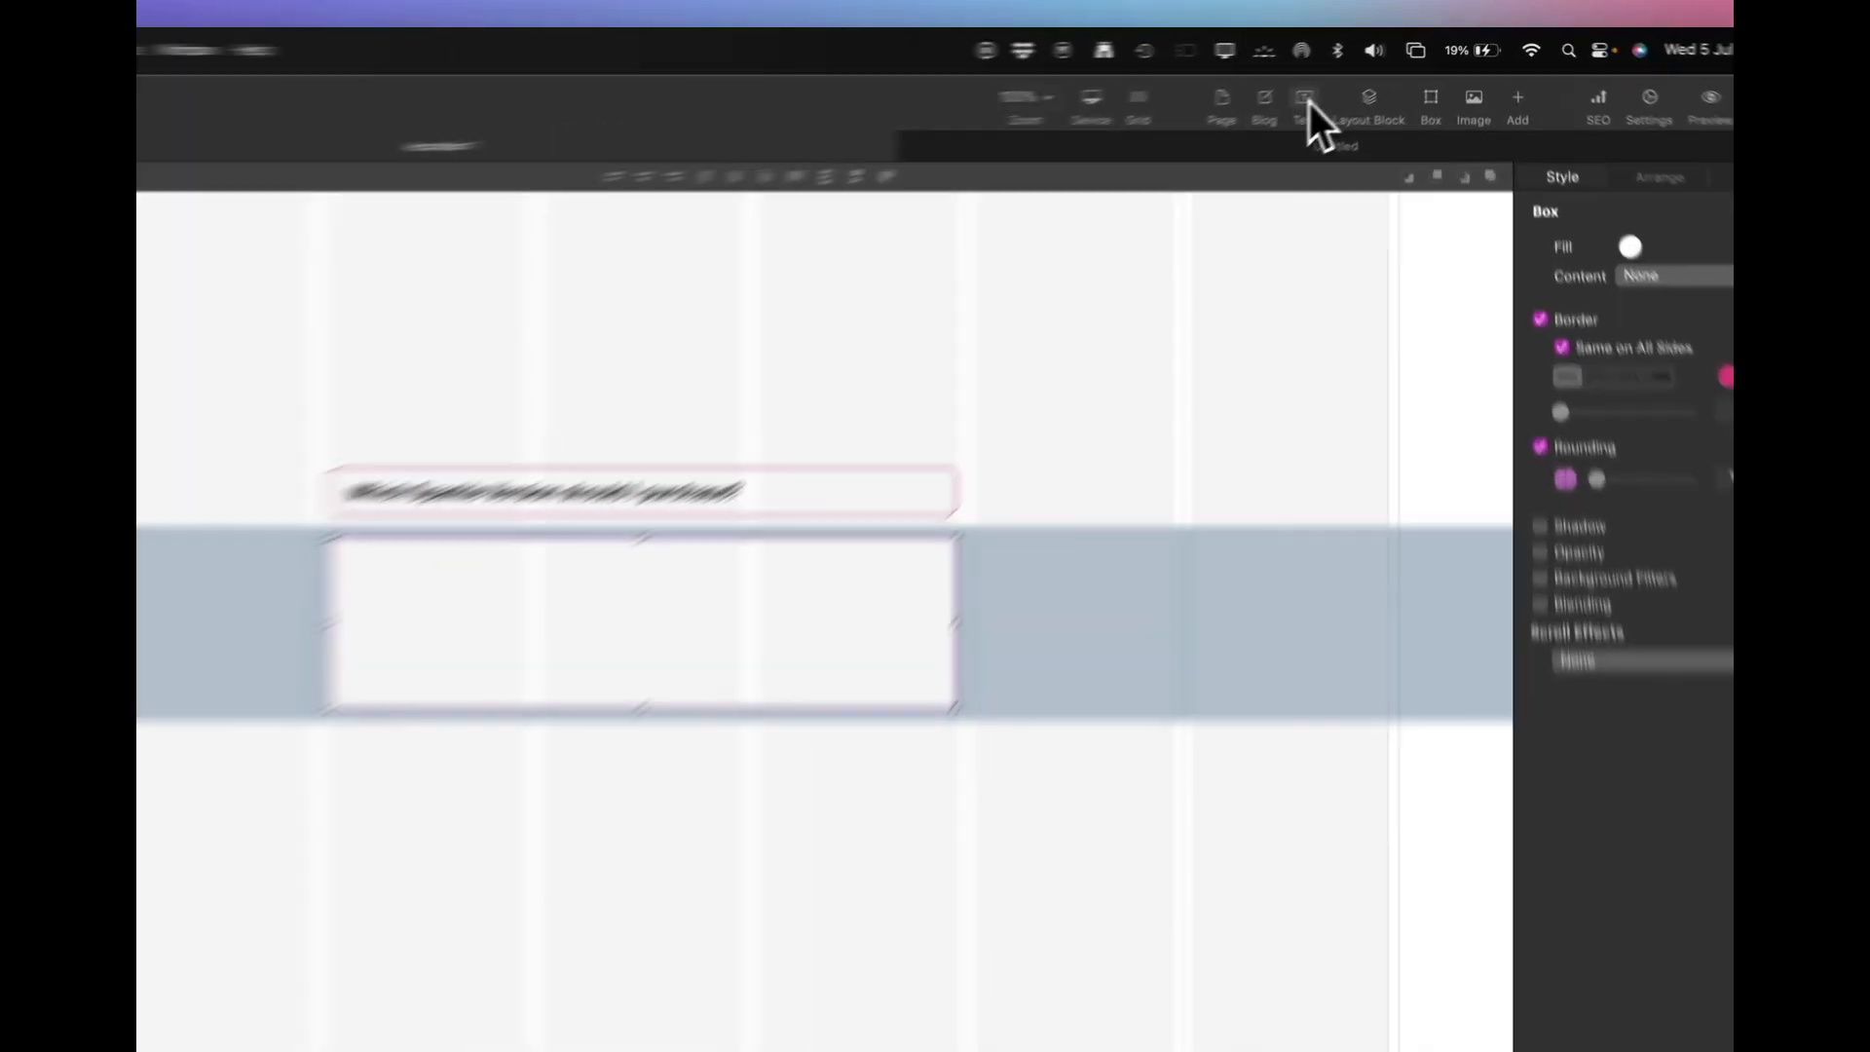
Add a text block inside the answer container and rename its layer "Answer text 1".
left_click(1362, 78)
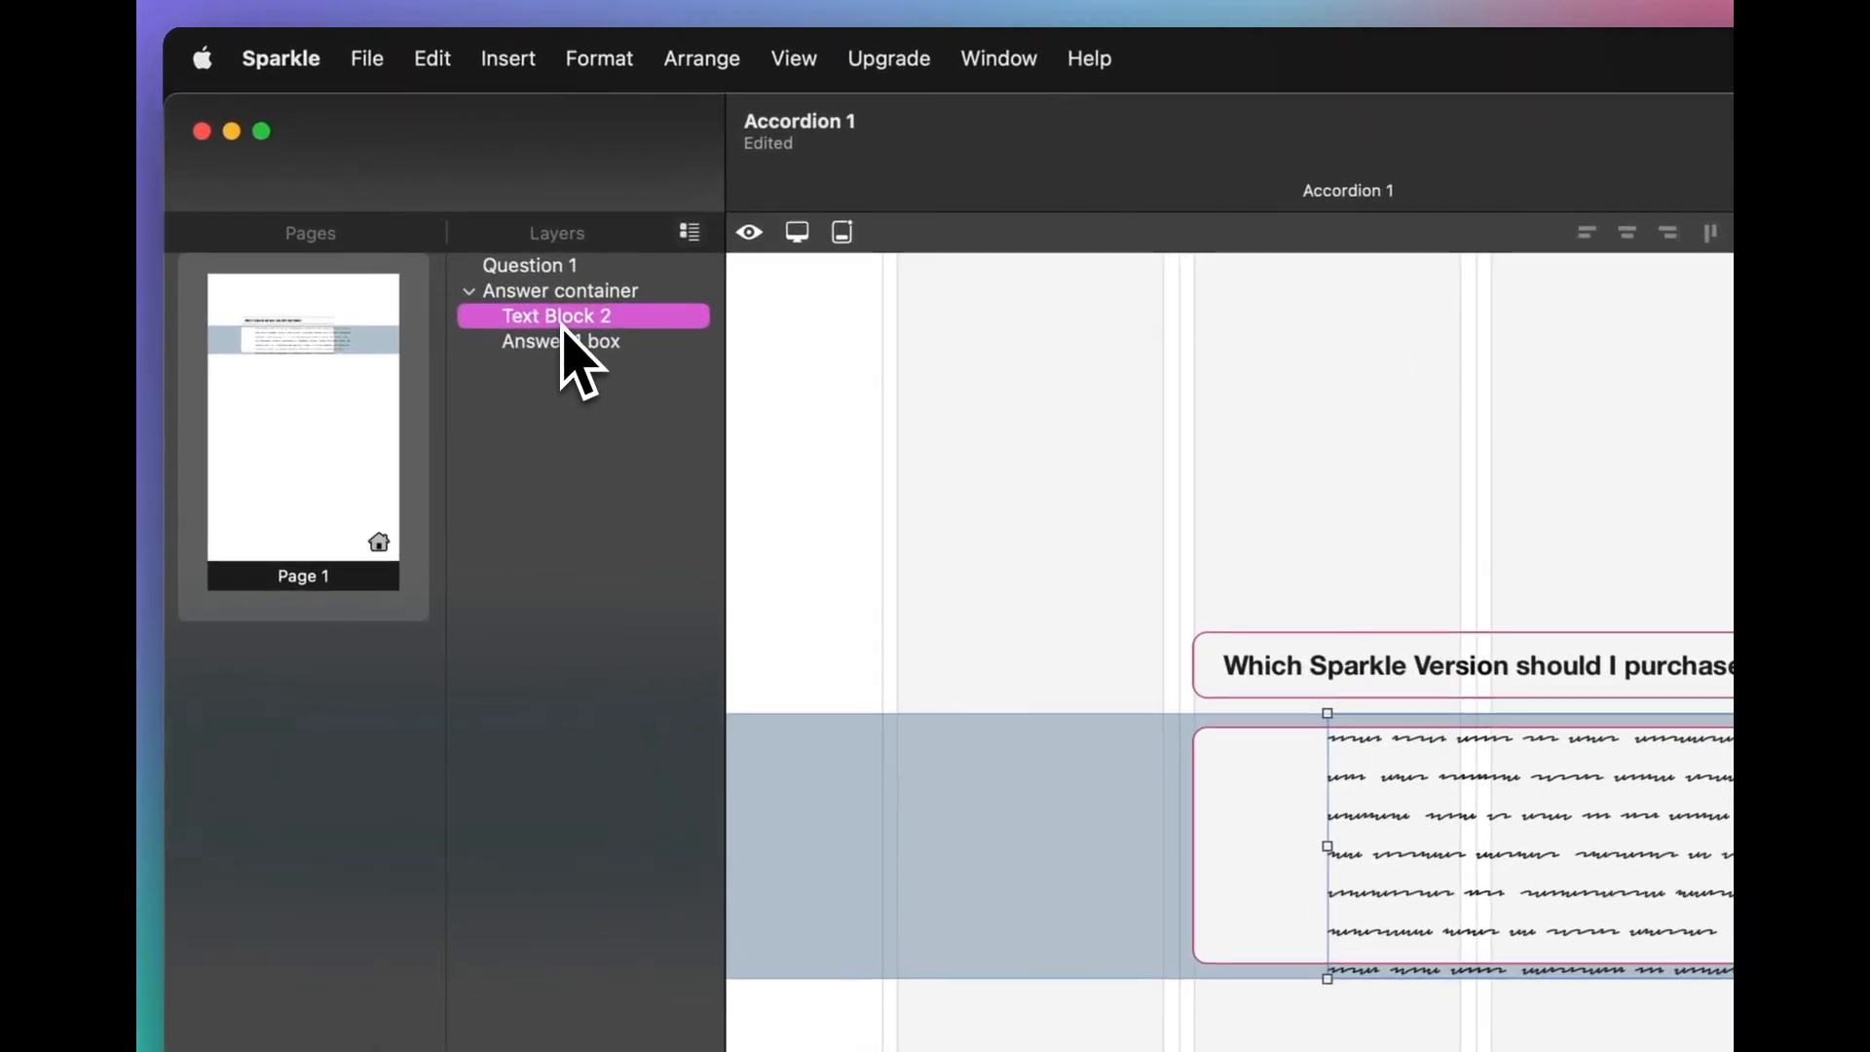
double_click(363, 176)
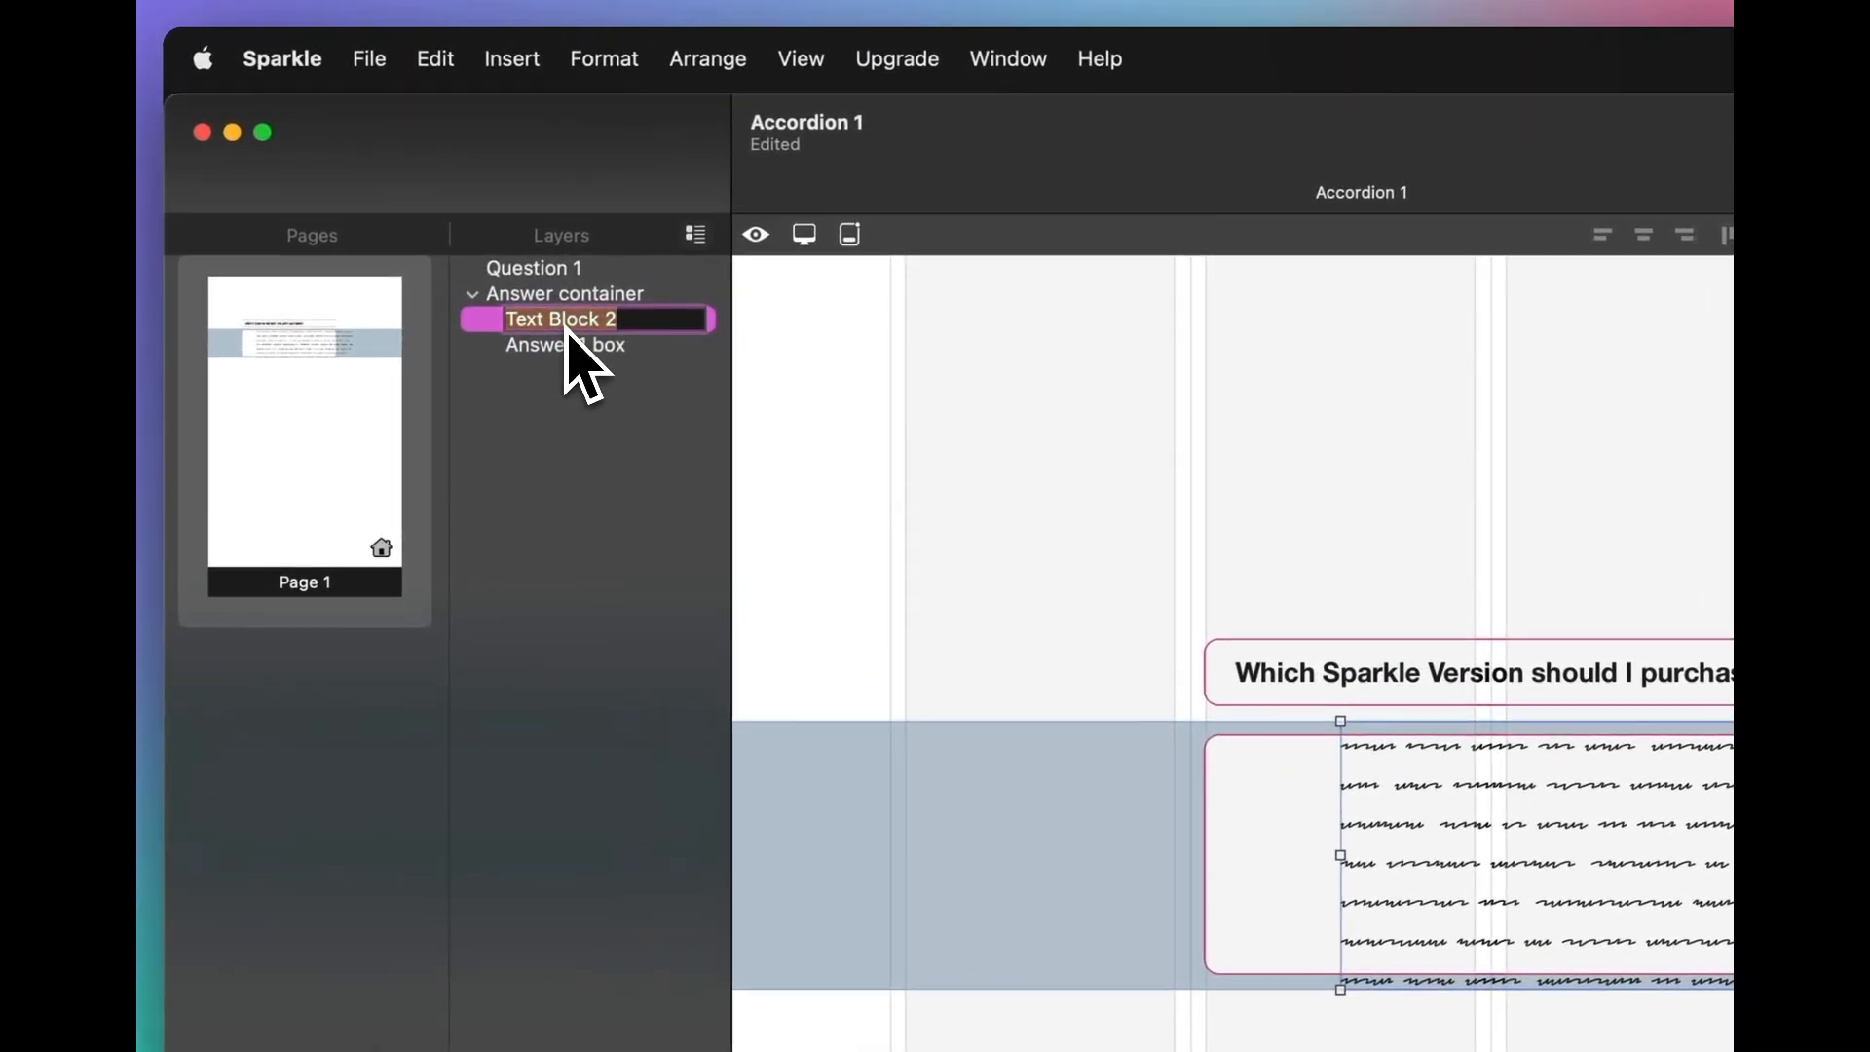
type("Answe")
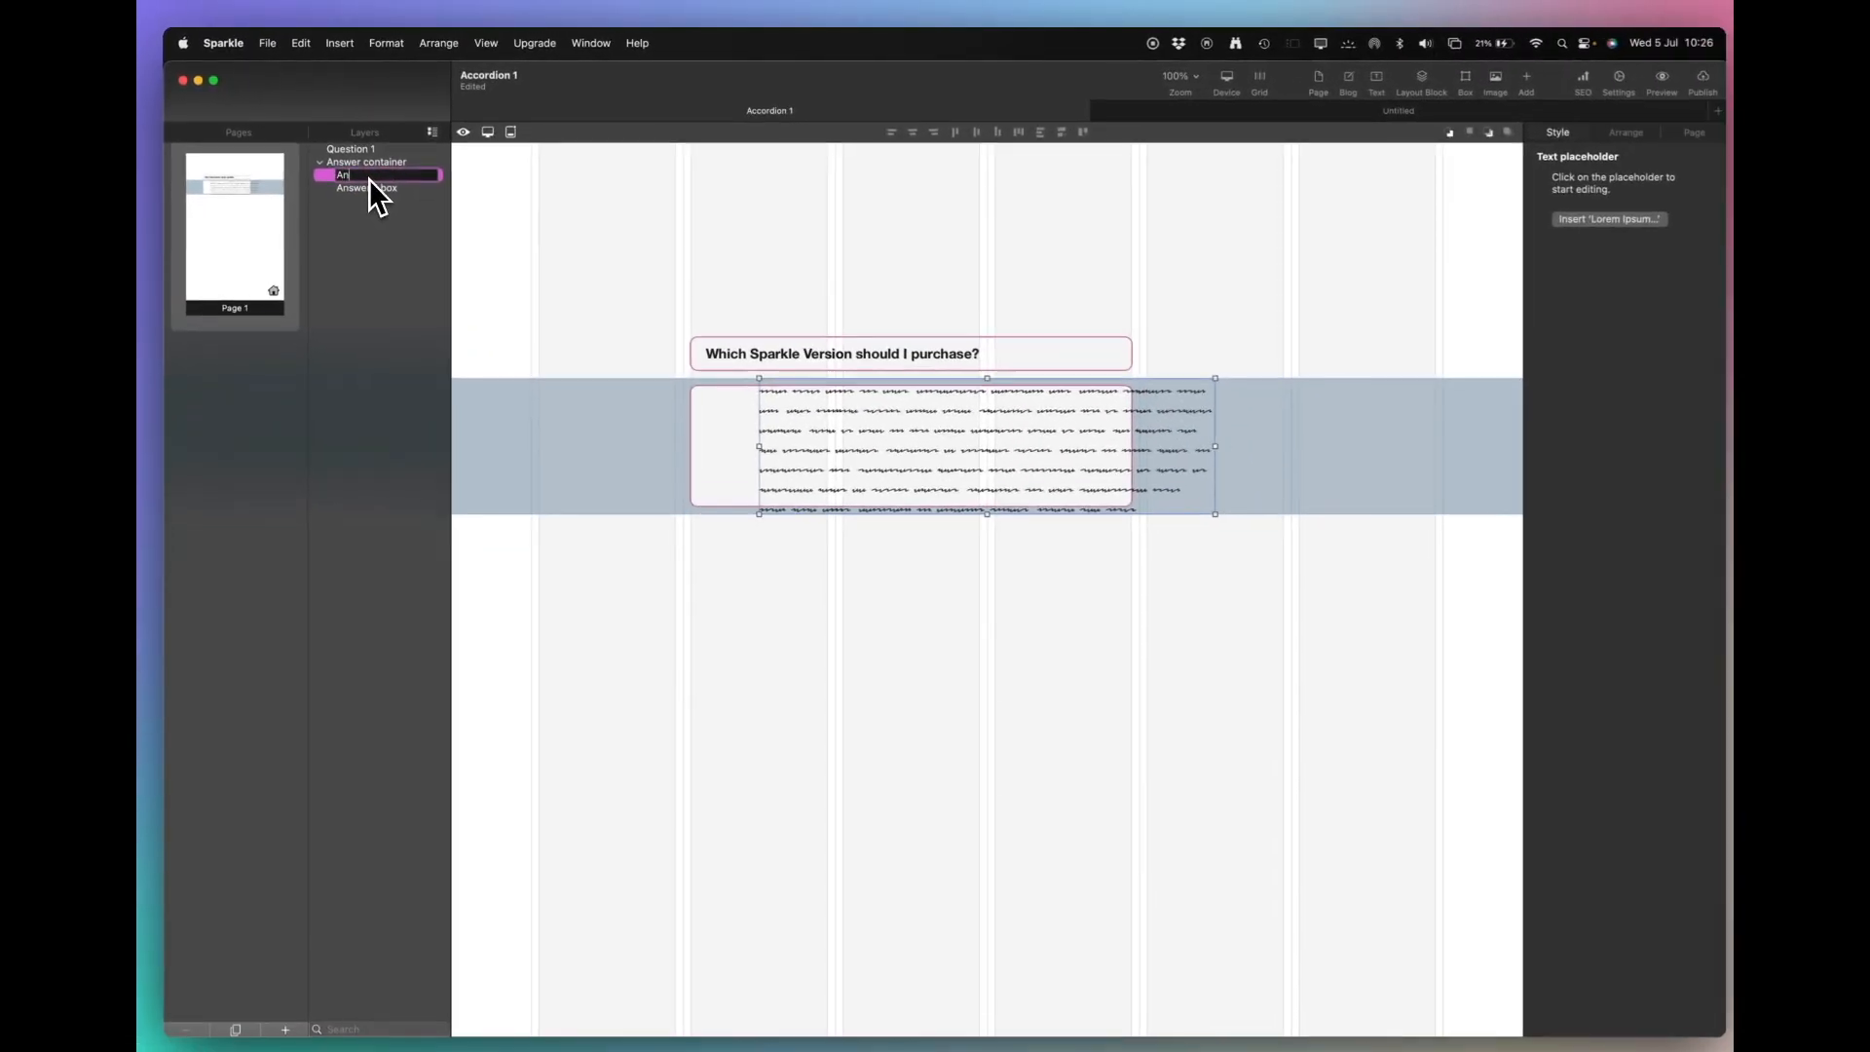
type("r text 1")
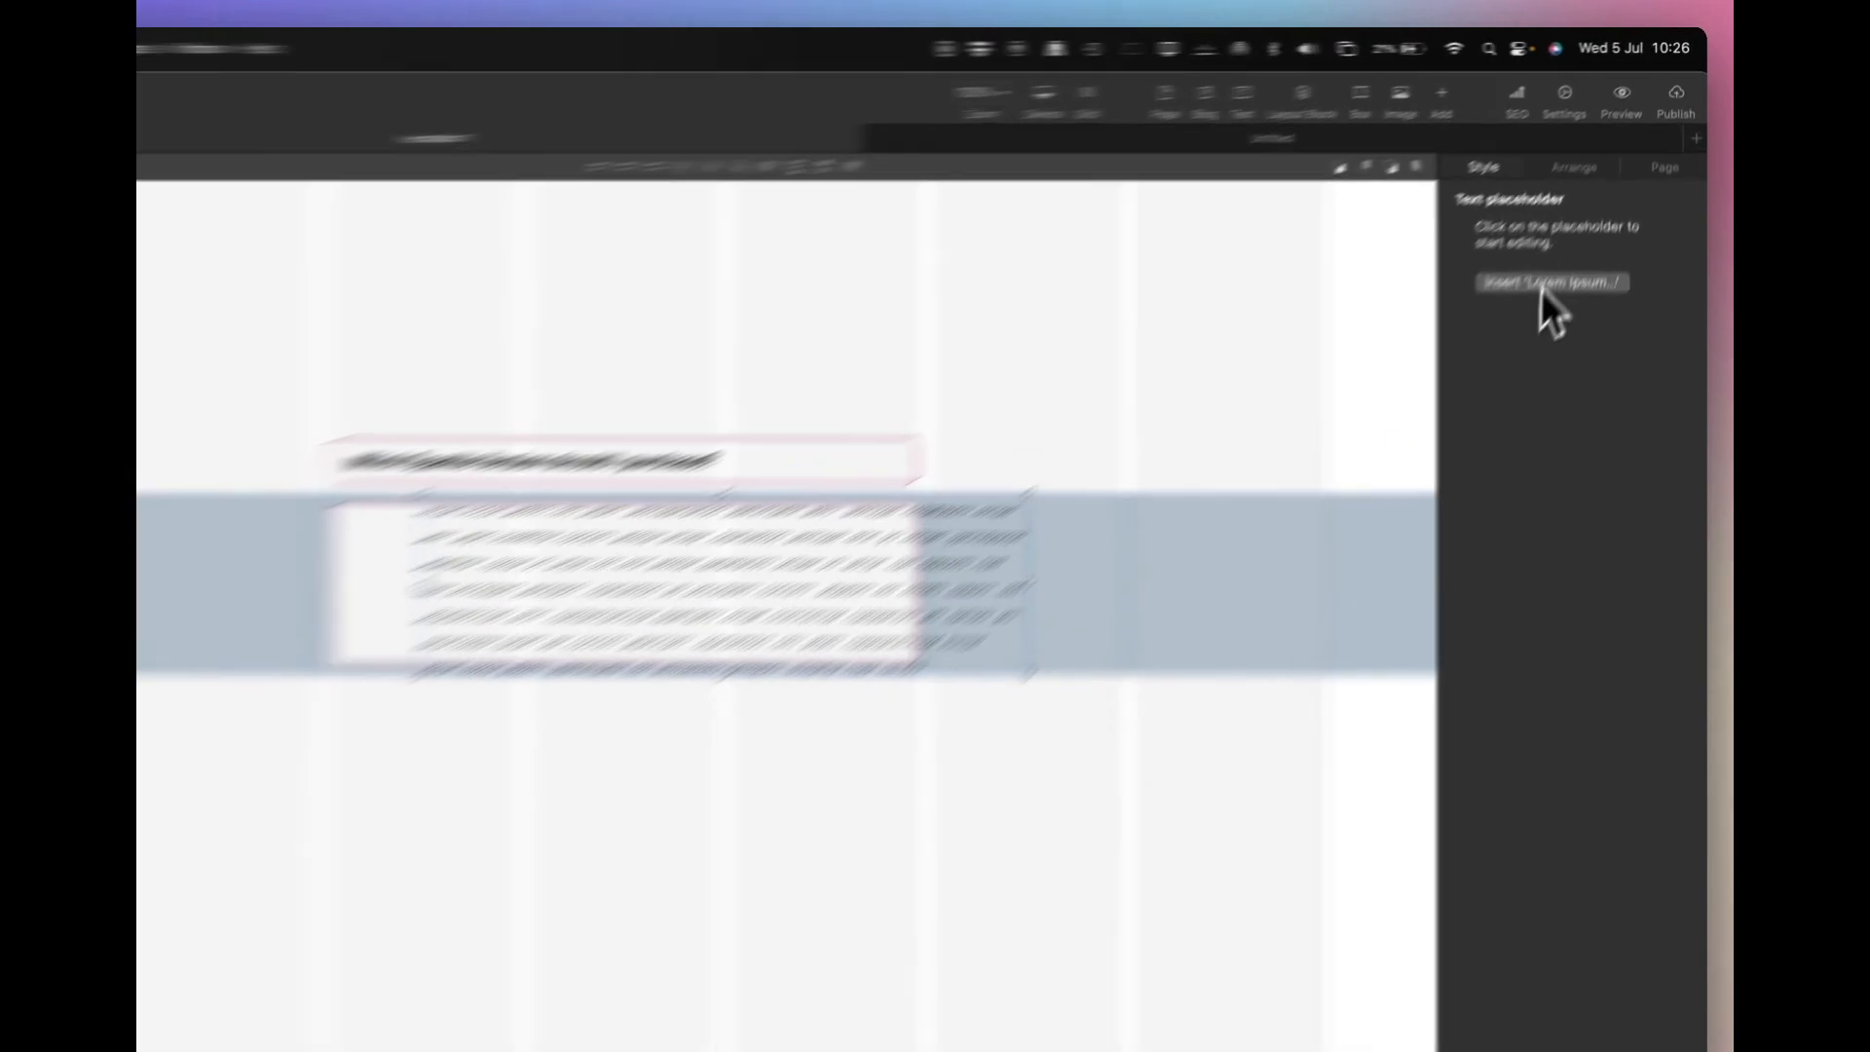
Fill the text block with Lorem Ipsum placeholder text and delete everything after "venenatis vitae ut ante.".
left_click(1592, 216)
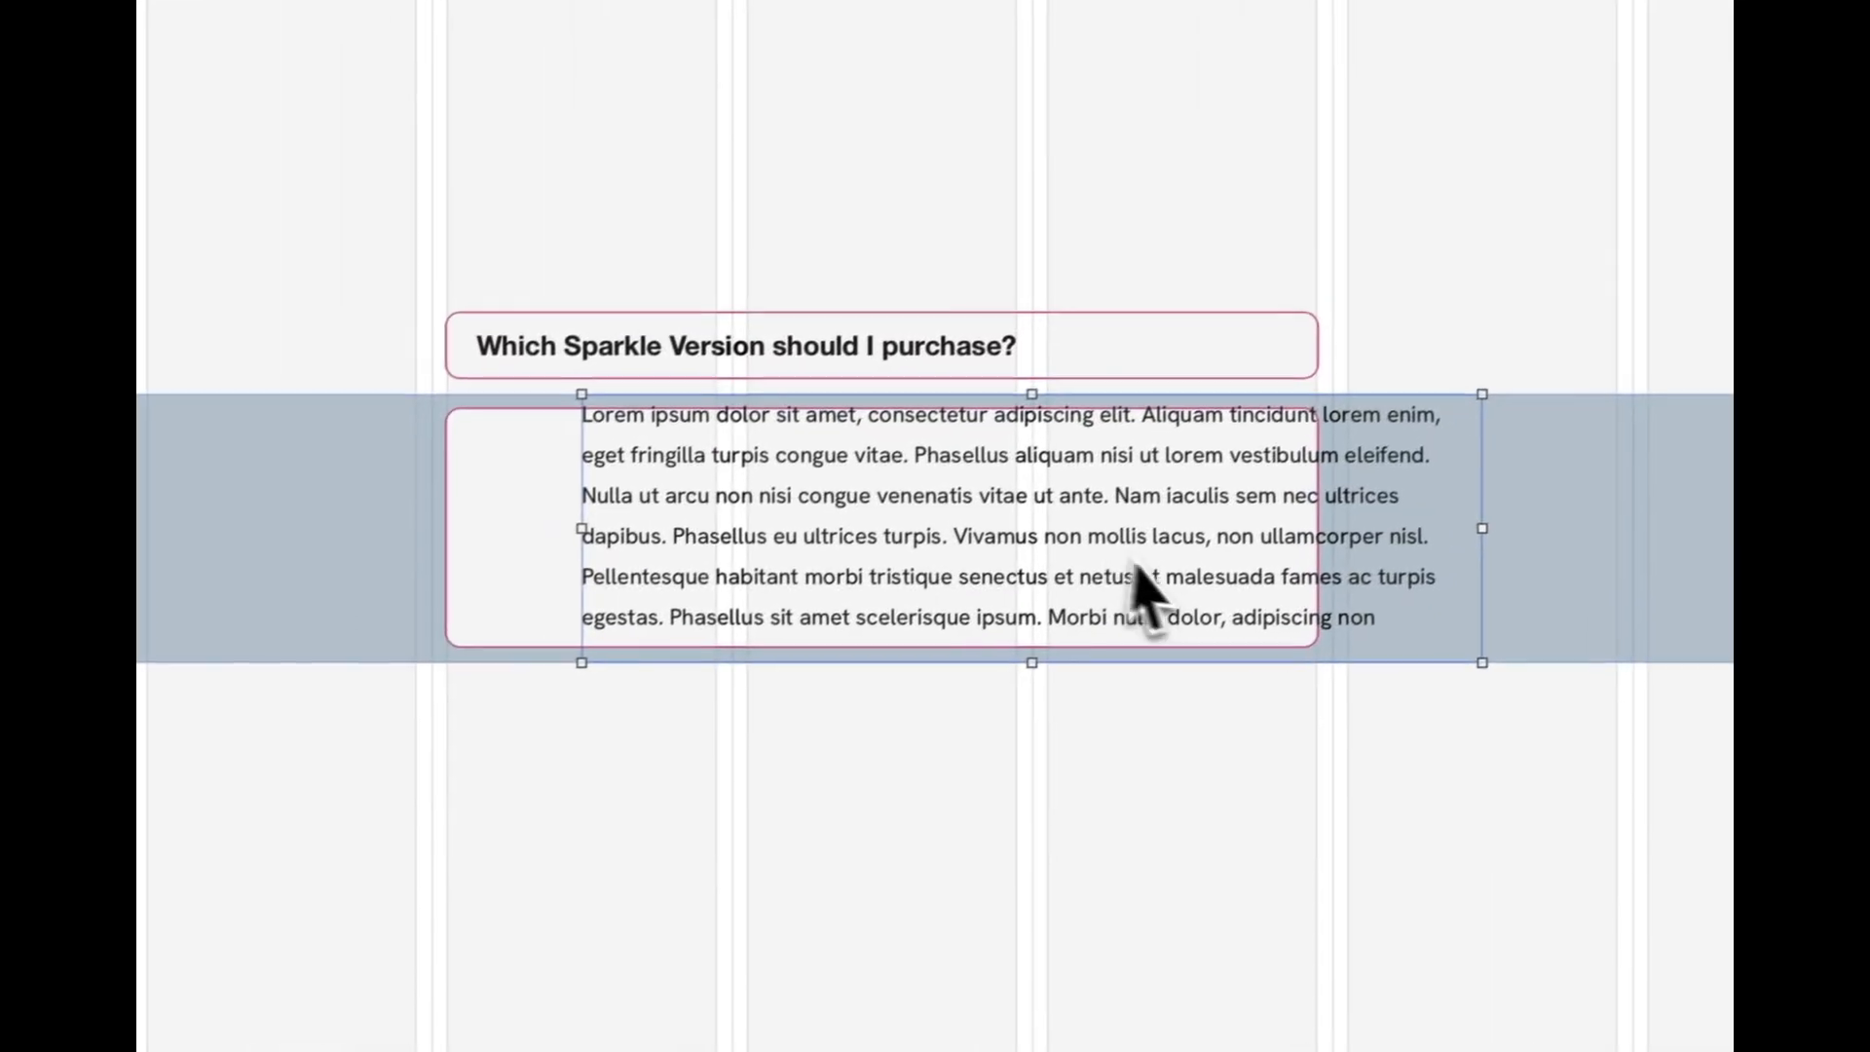
left_click(1119, 496)
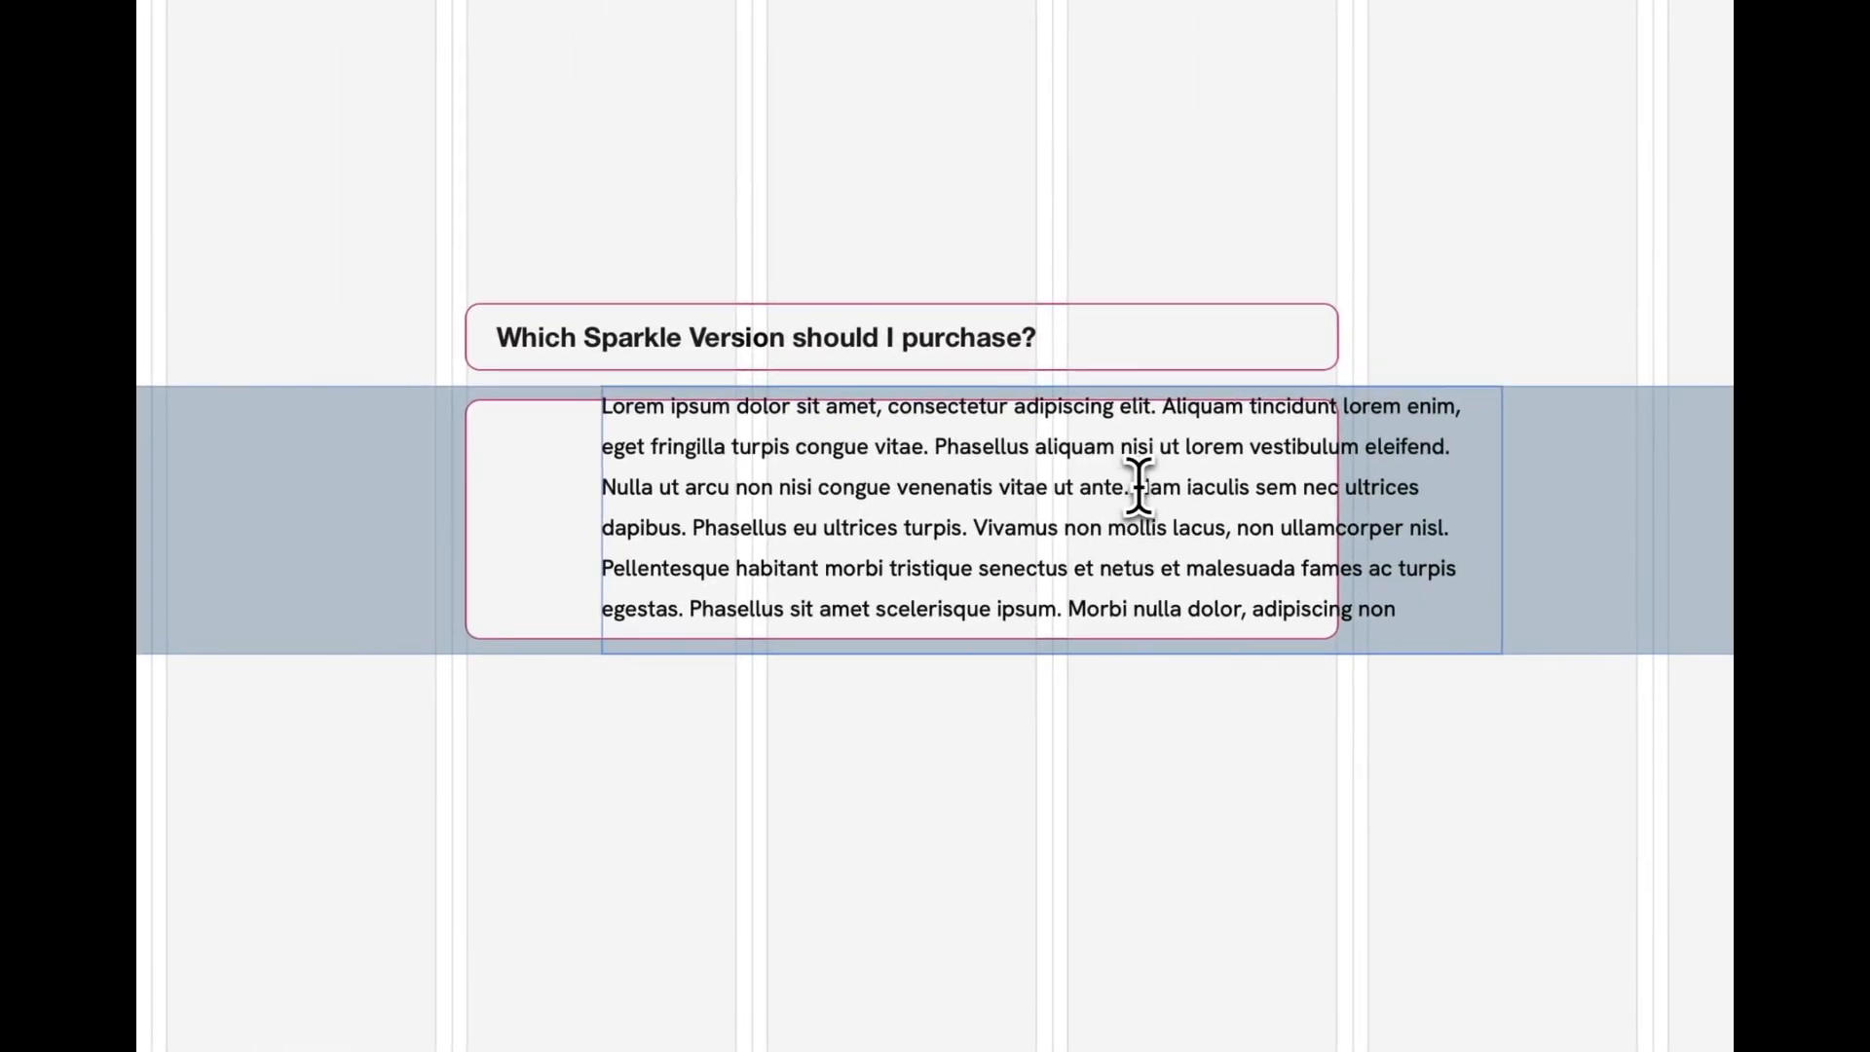
left_click_drag(1138, 487, 1490, 710)
key("BackSpace")
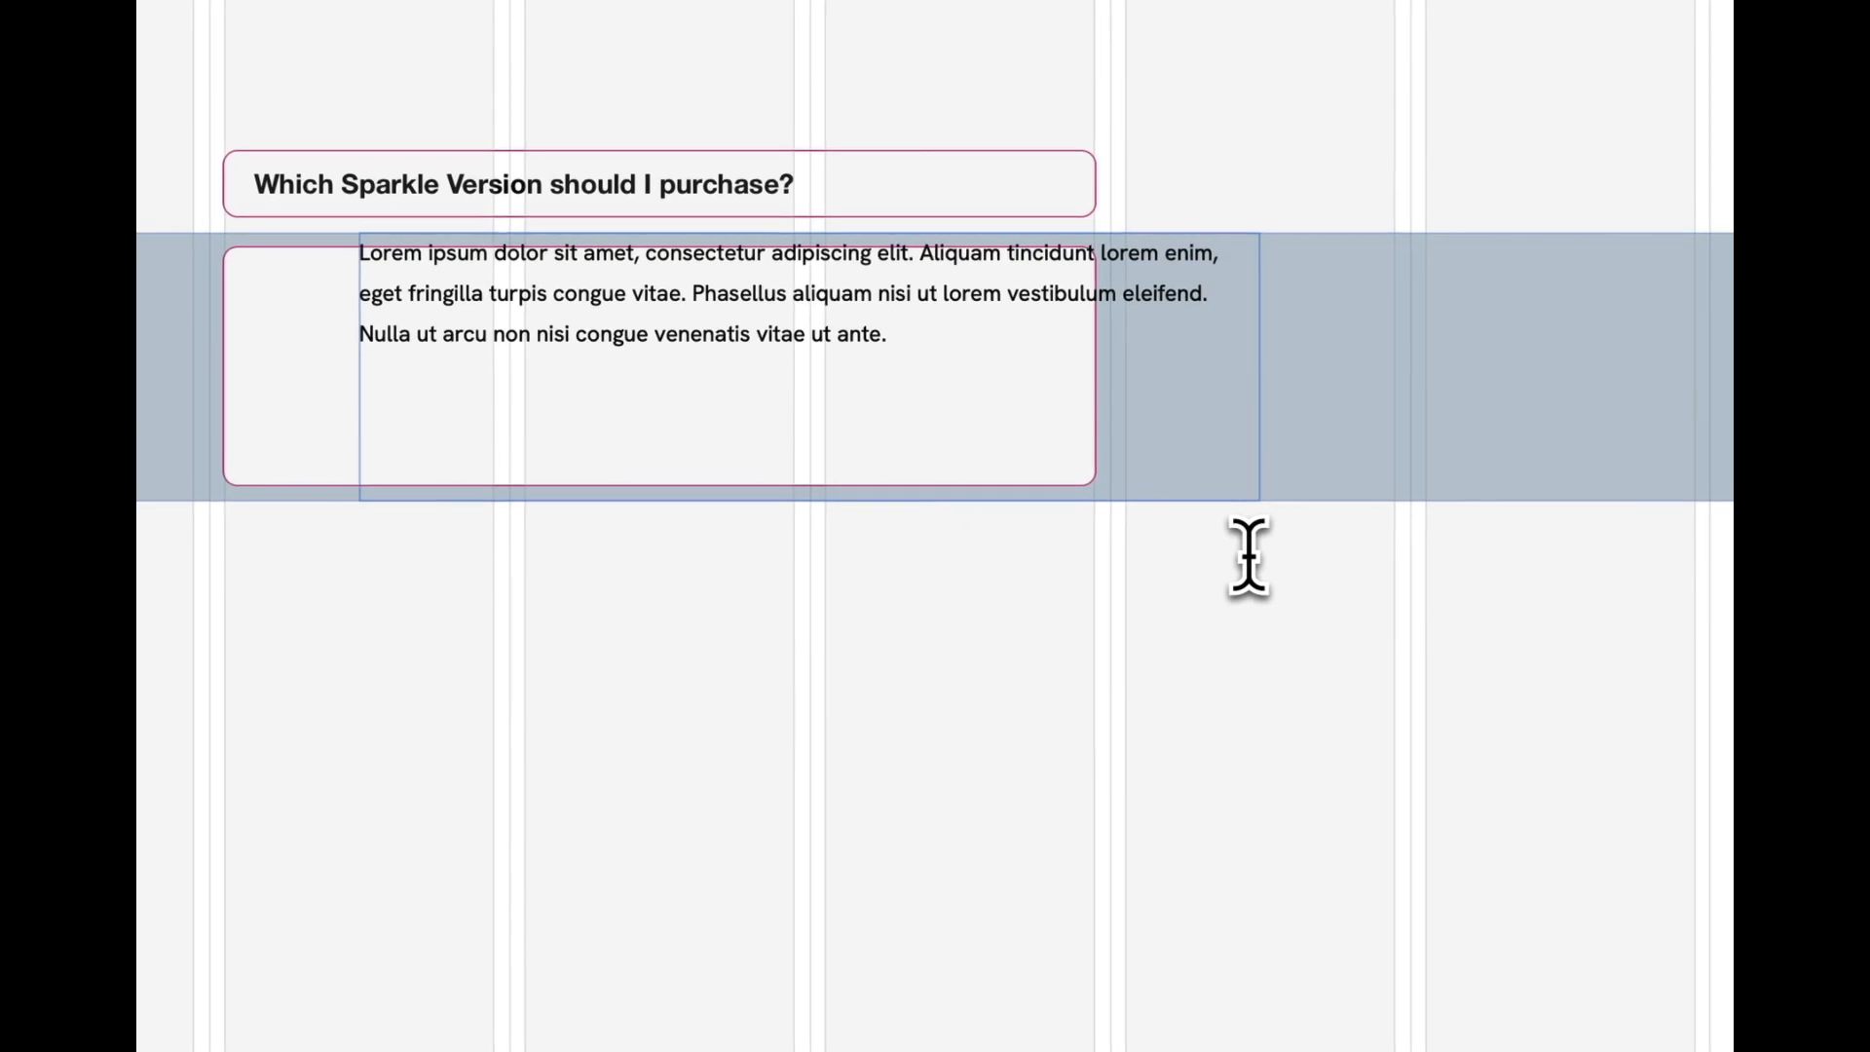
key("Escape")
key("Escape")
Set the answer text's font size to 18.
left_click(618, 331)
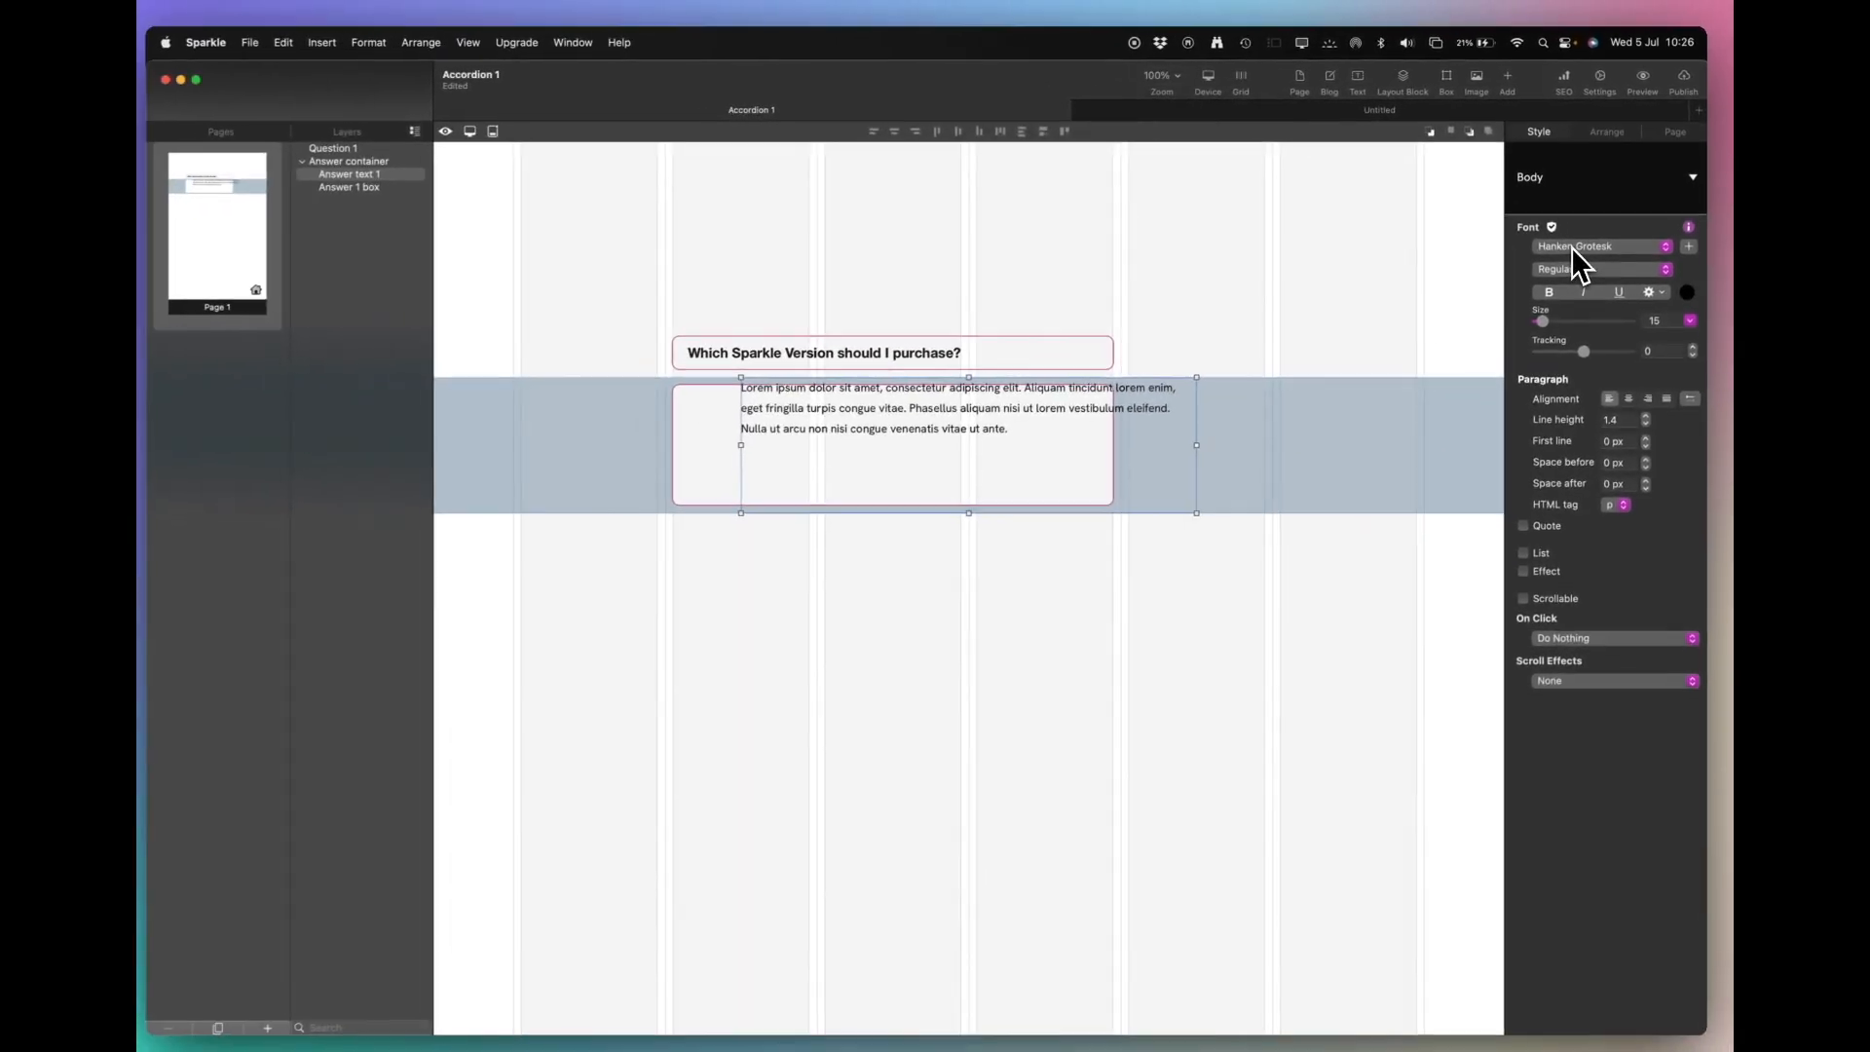
double_click(1652, 318)
type("18")
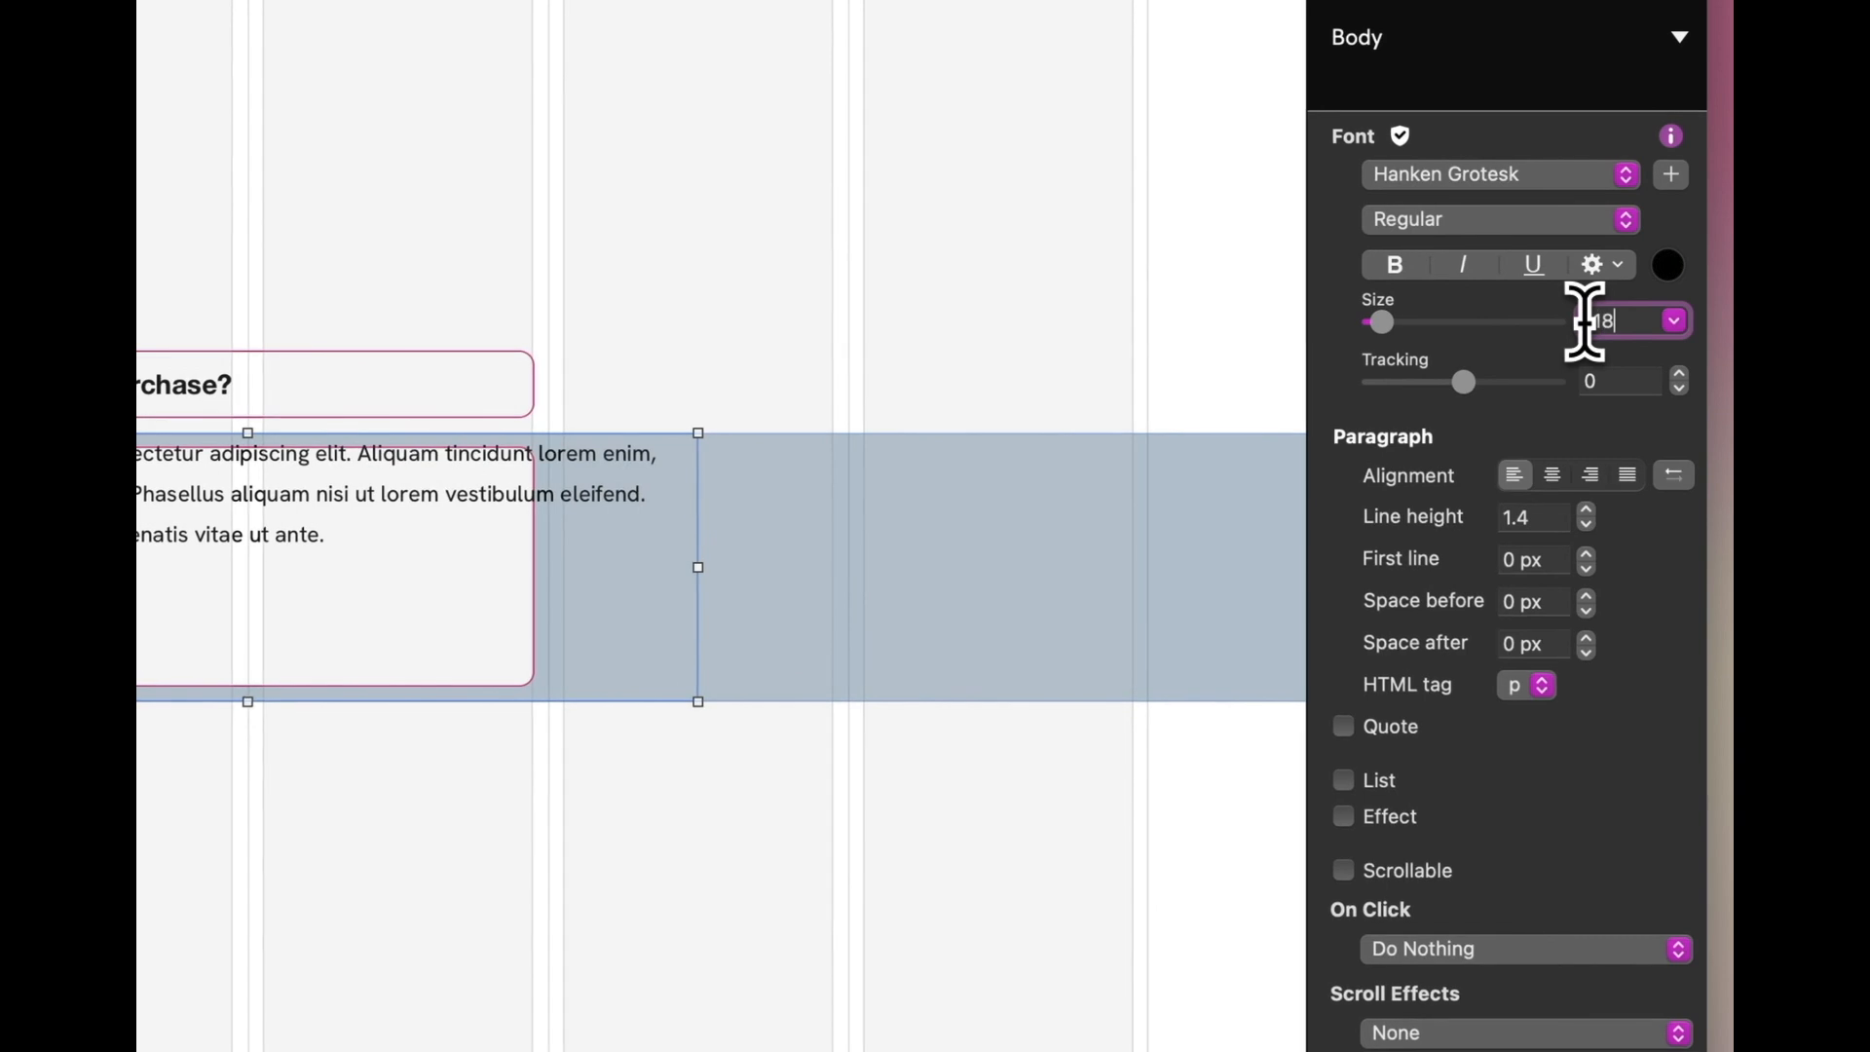
key("Return")
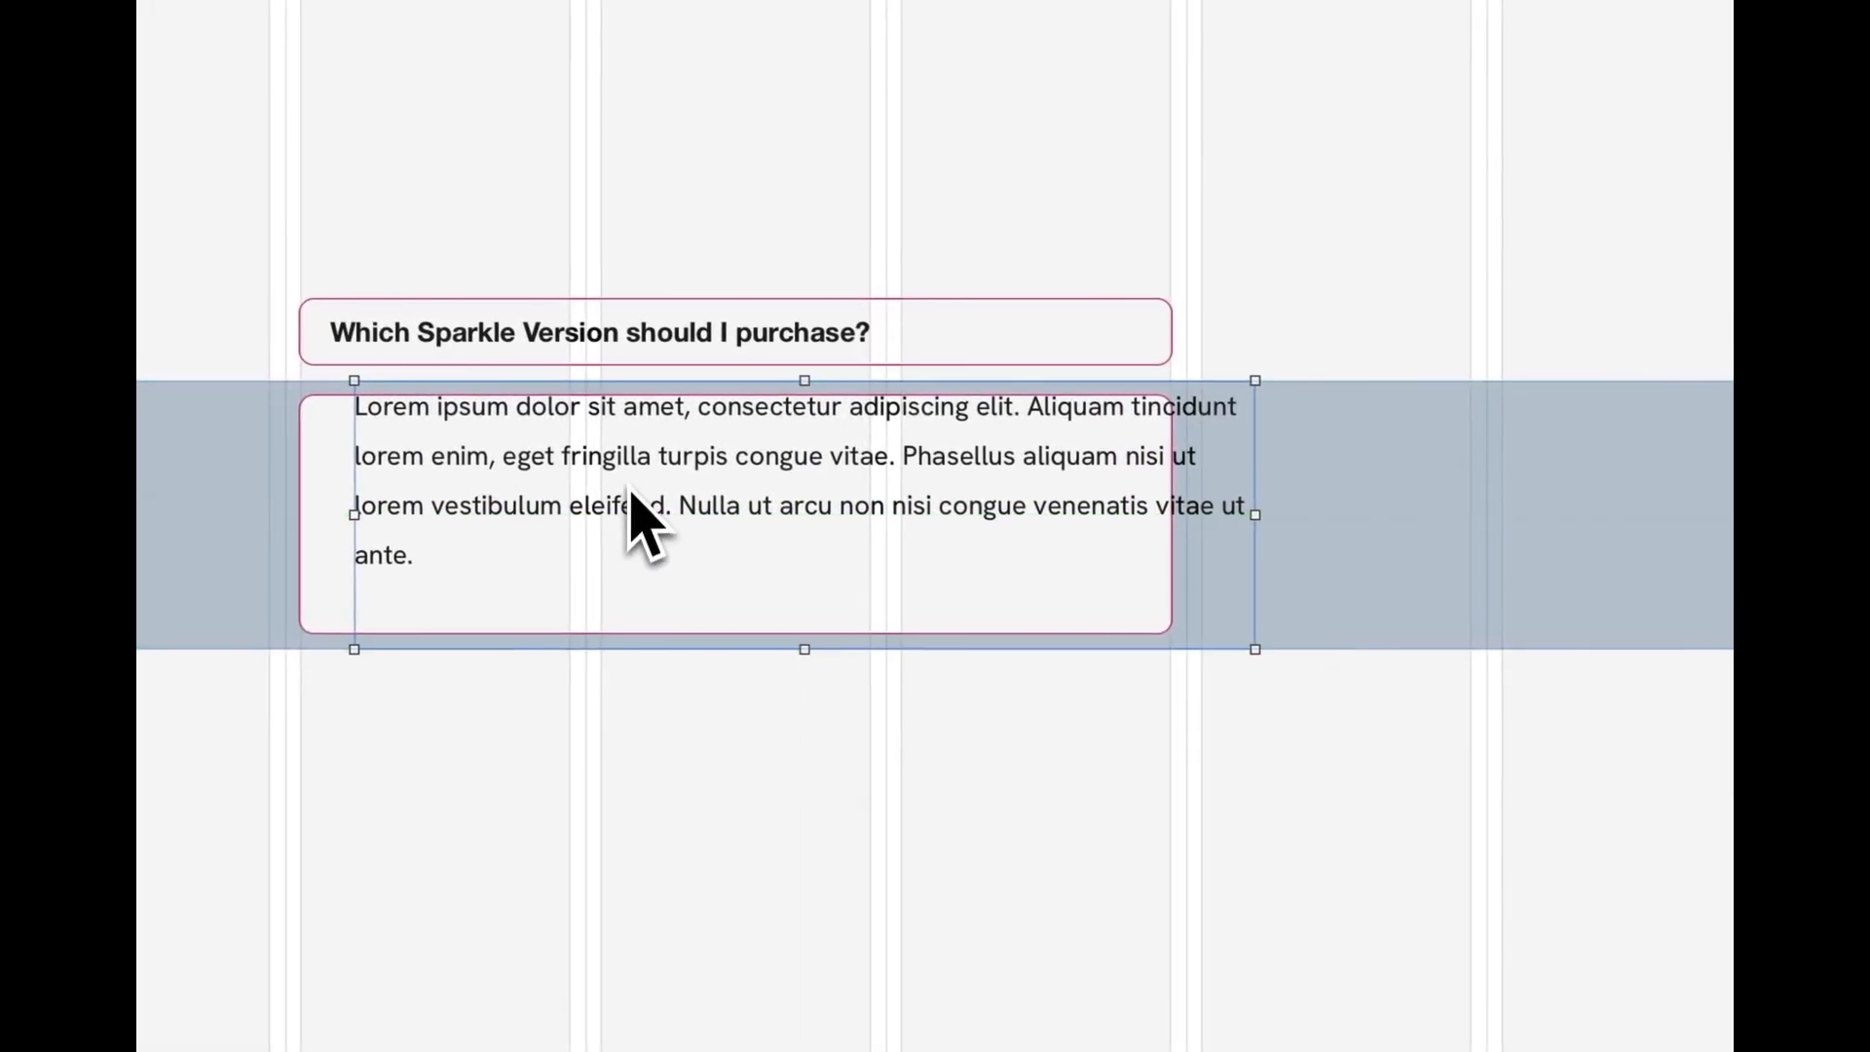
Resize and position the text block so the answer fits inside the pink-bordered box, in line with the question text.
left_click_drag(1258, 382, 1085, 413)
left_click_drag(692, 481, 681, 479)
left_click_drag(1064, 517, 1157, 522)
left_click_drag(745, 635, 745, 609)
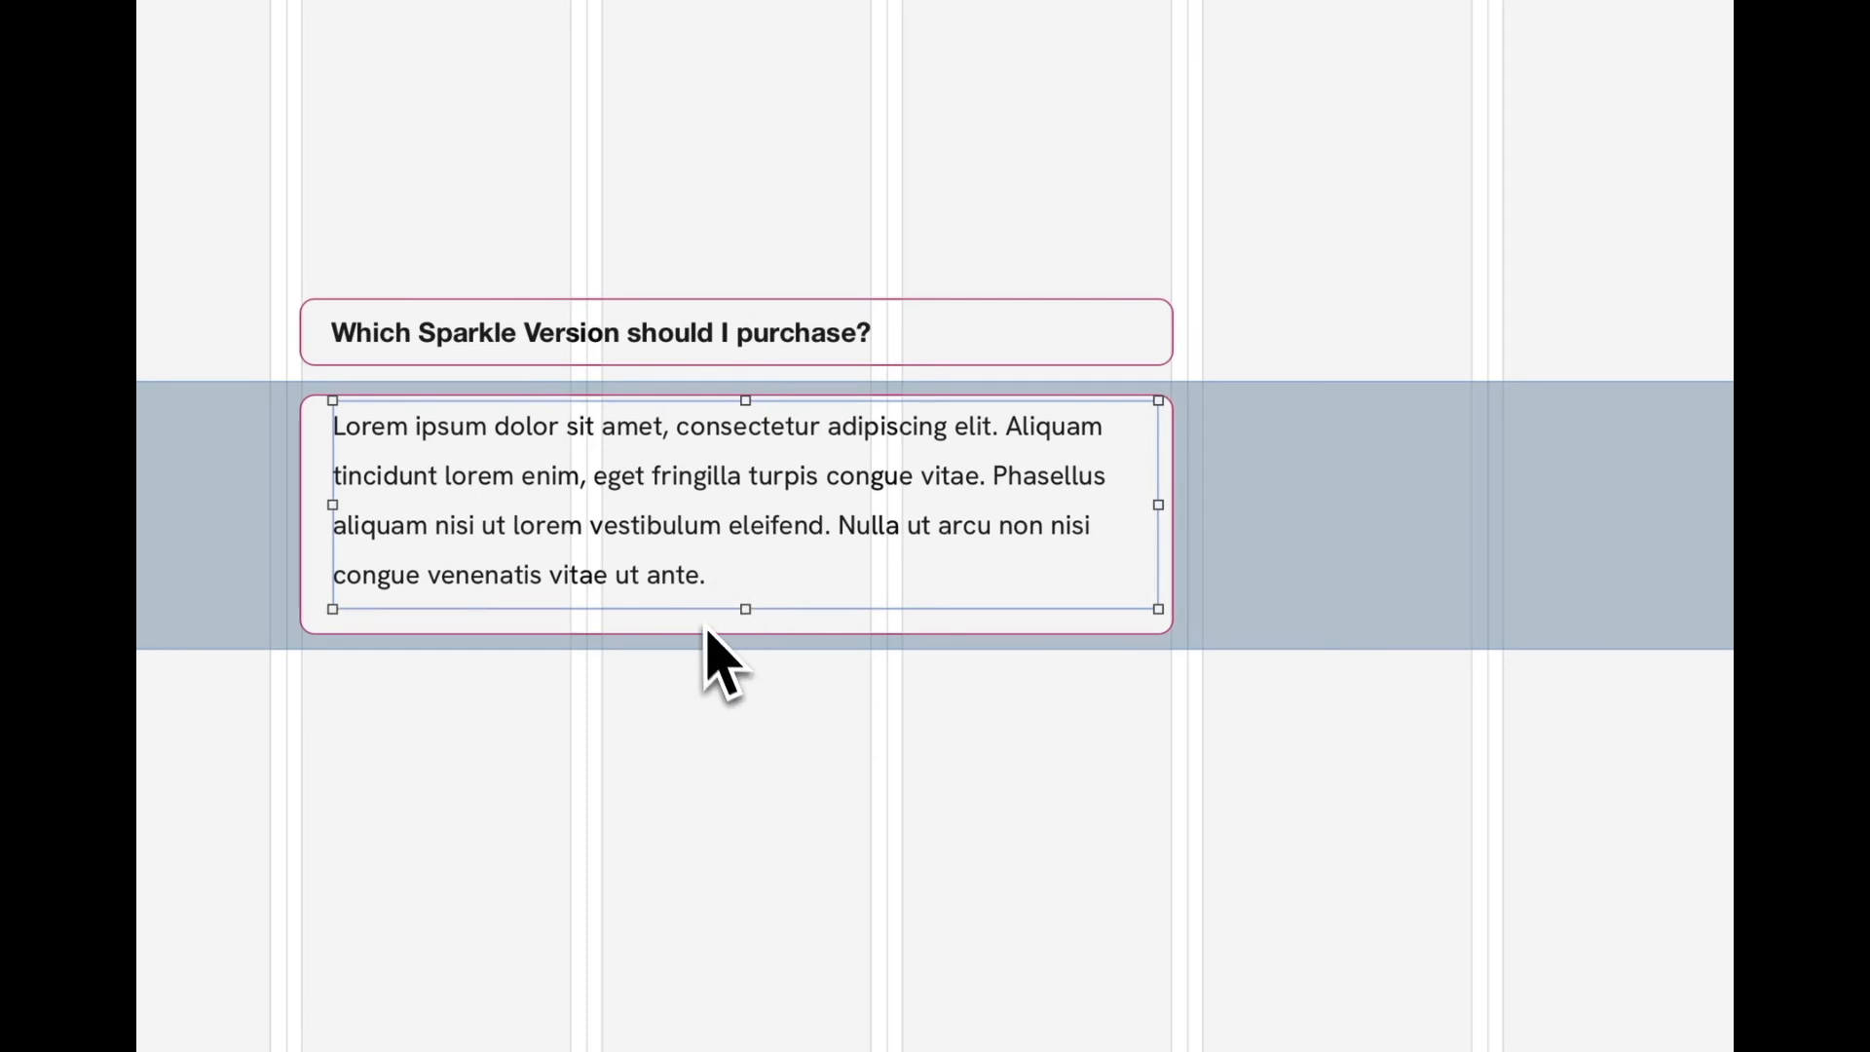
Reselect the answer text block and nudge it slightly to the right inside its box.
key("Escape")
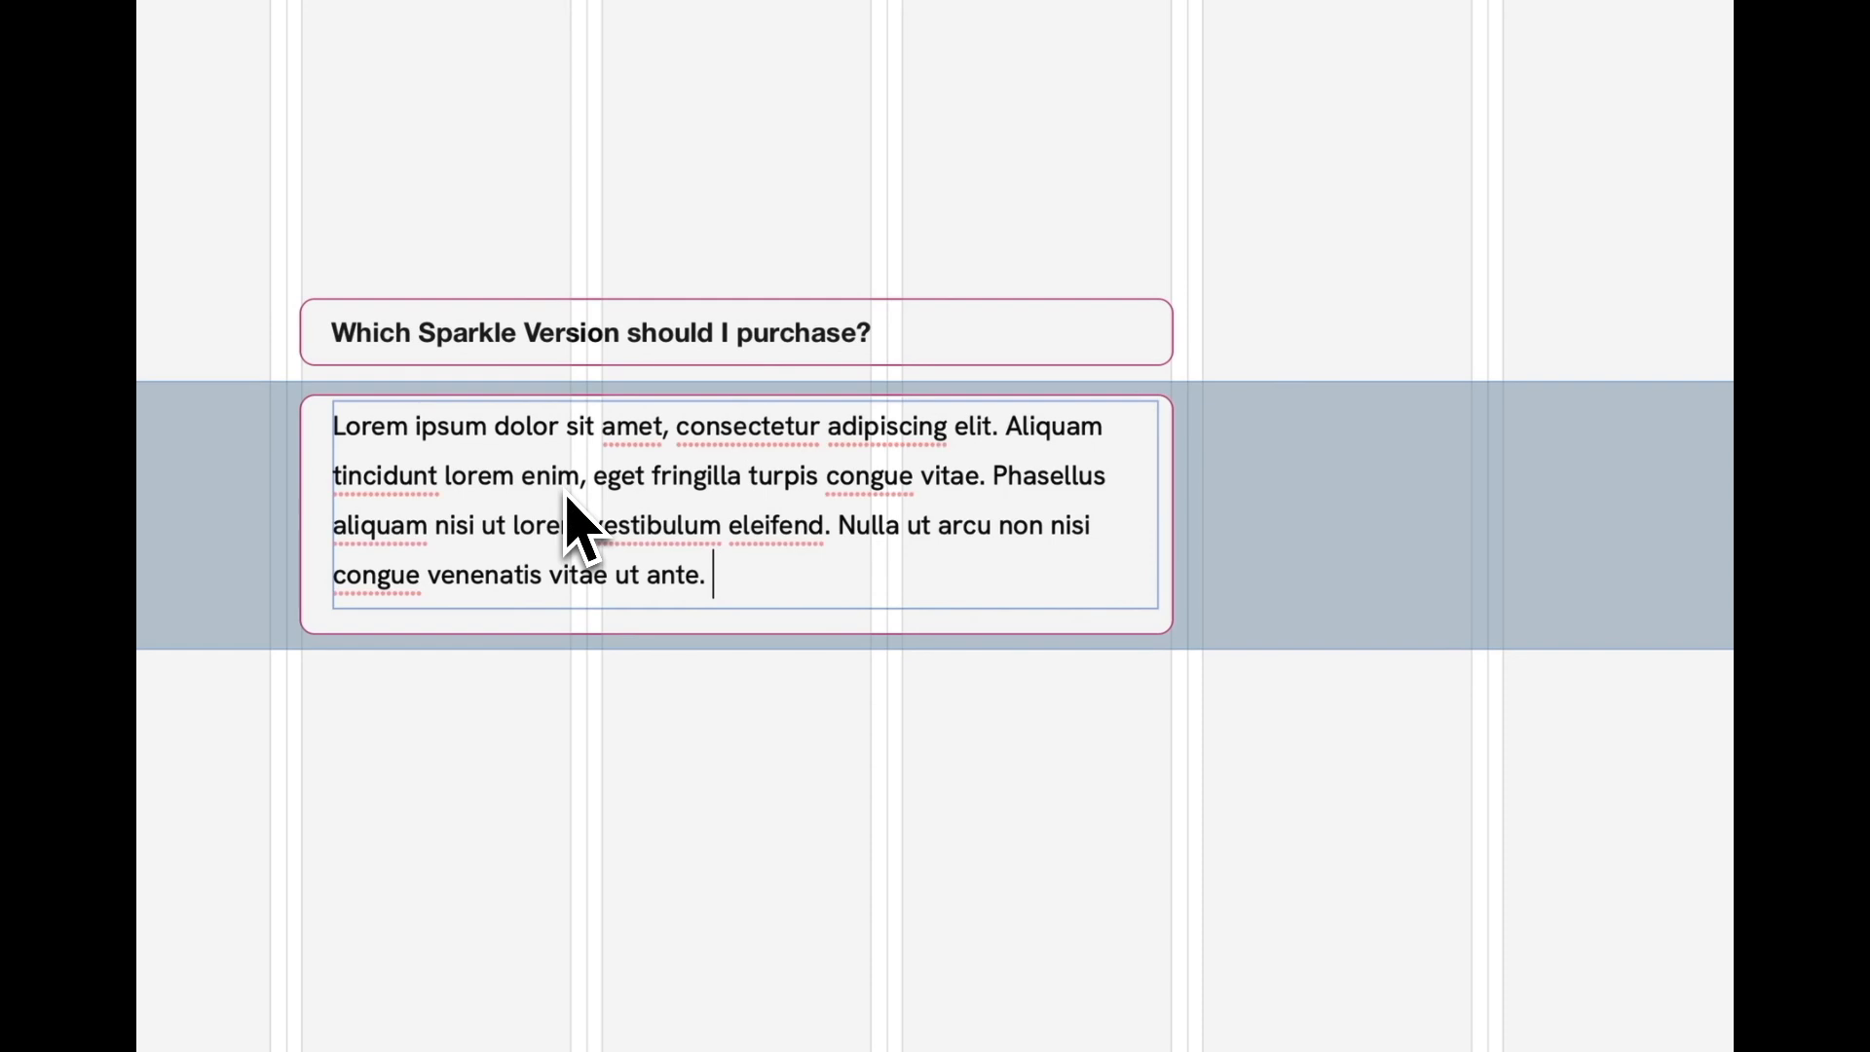
left_click(555, 523)
left_click(511, 504)
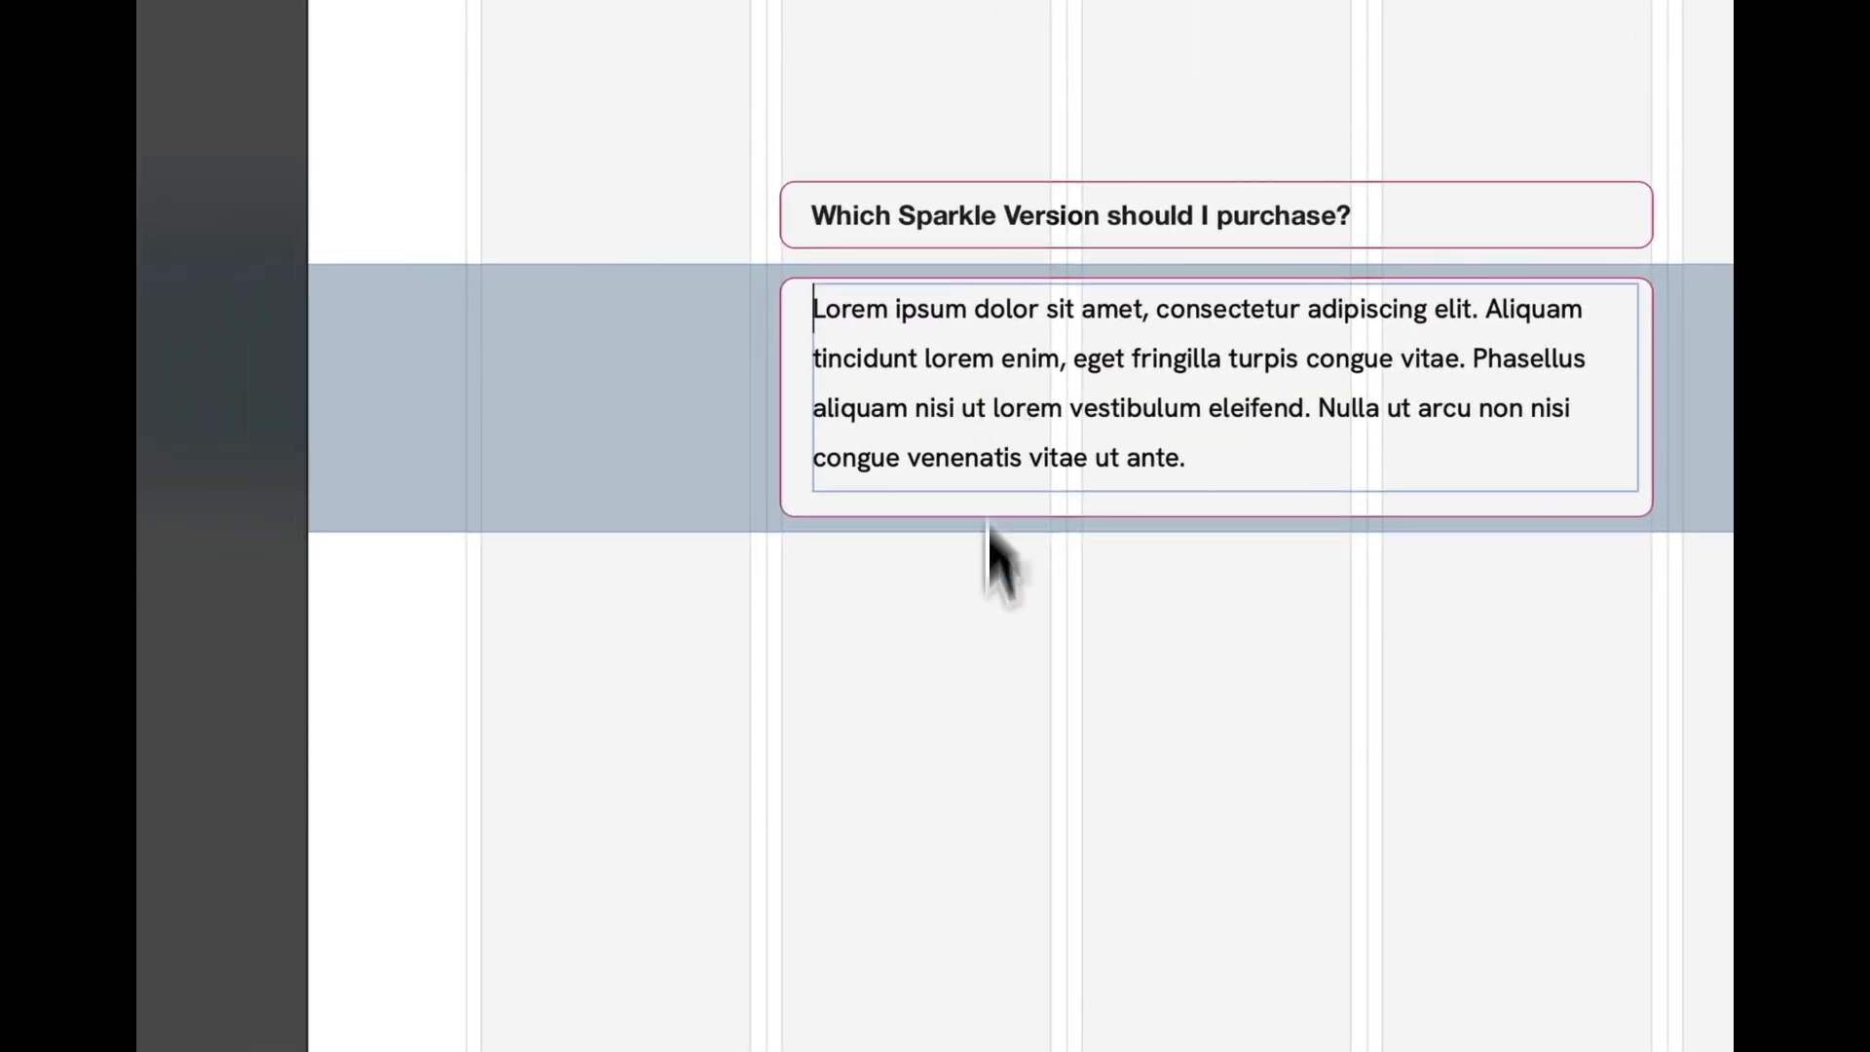
left_click(989, 531)
left_click(993, 426)
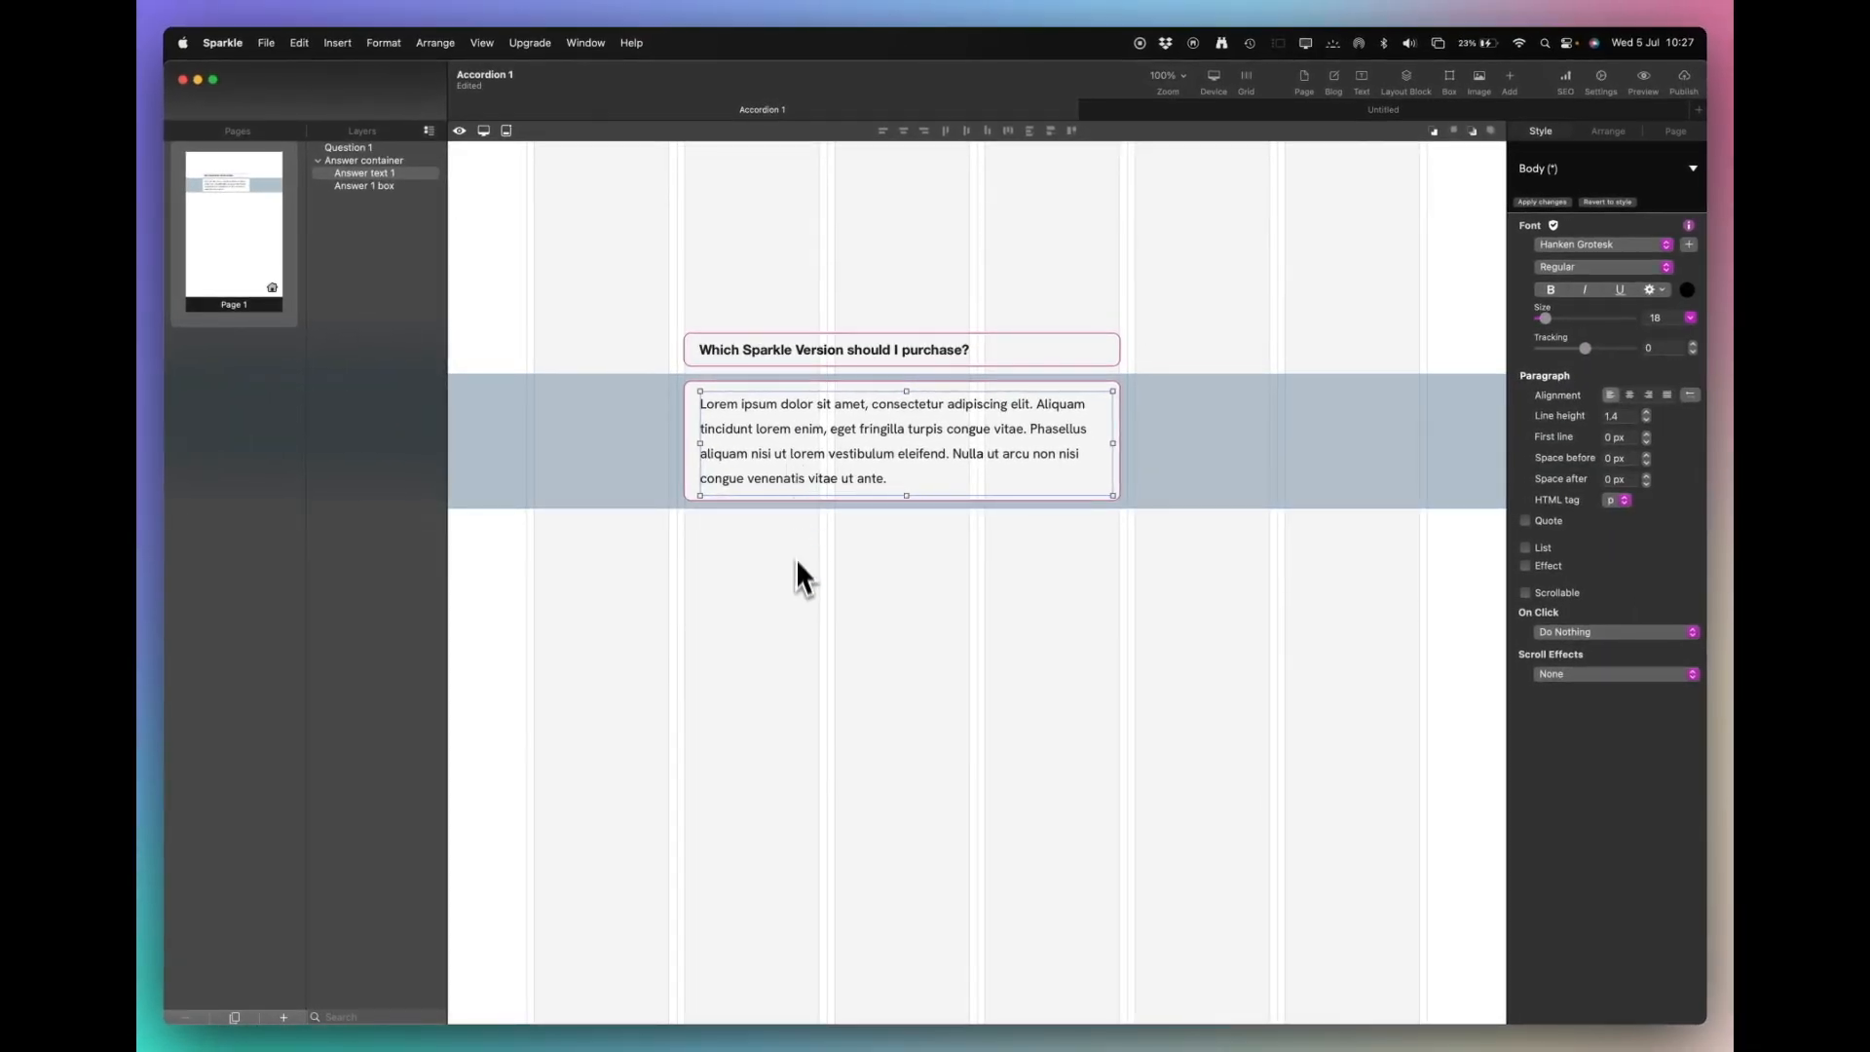
key("Right")
key("Right")
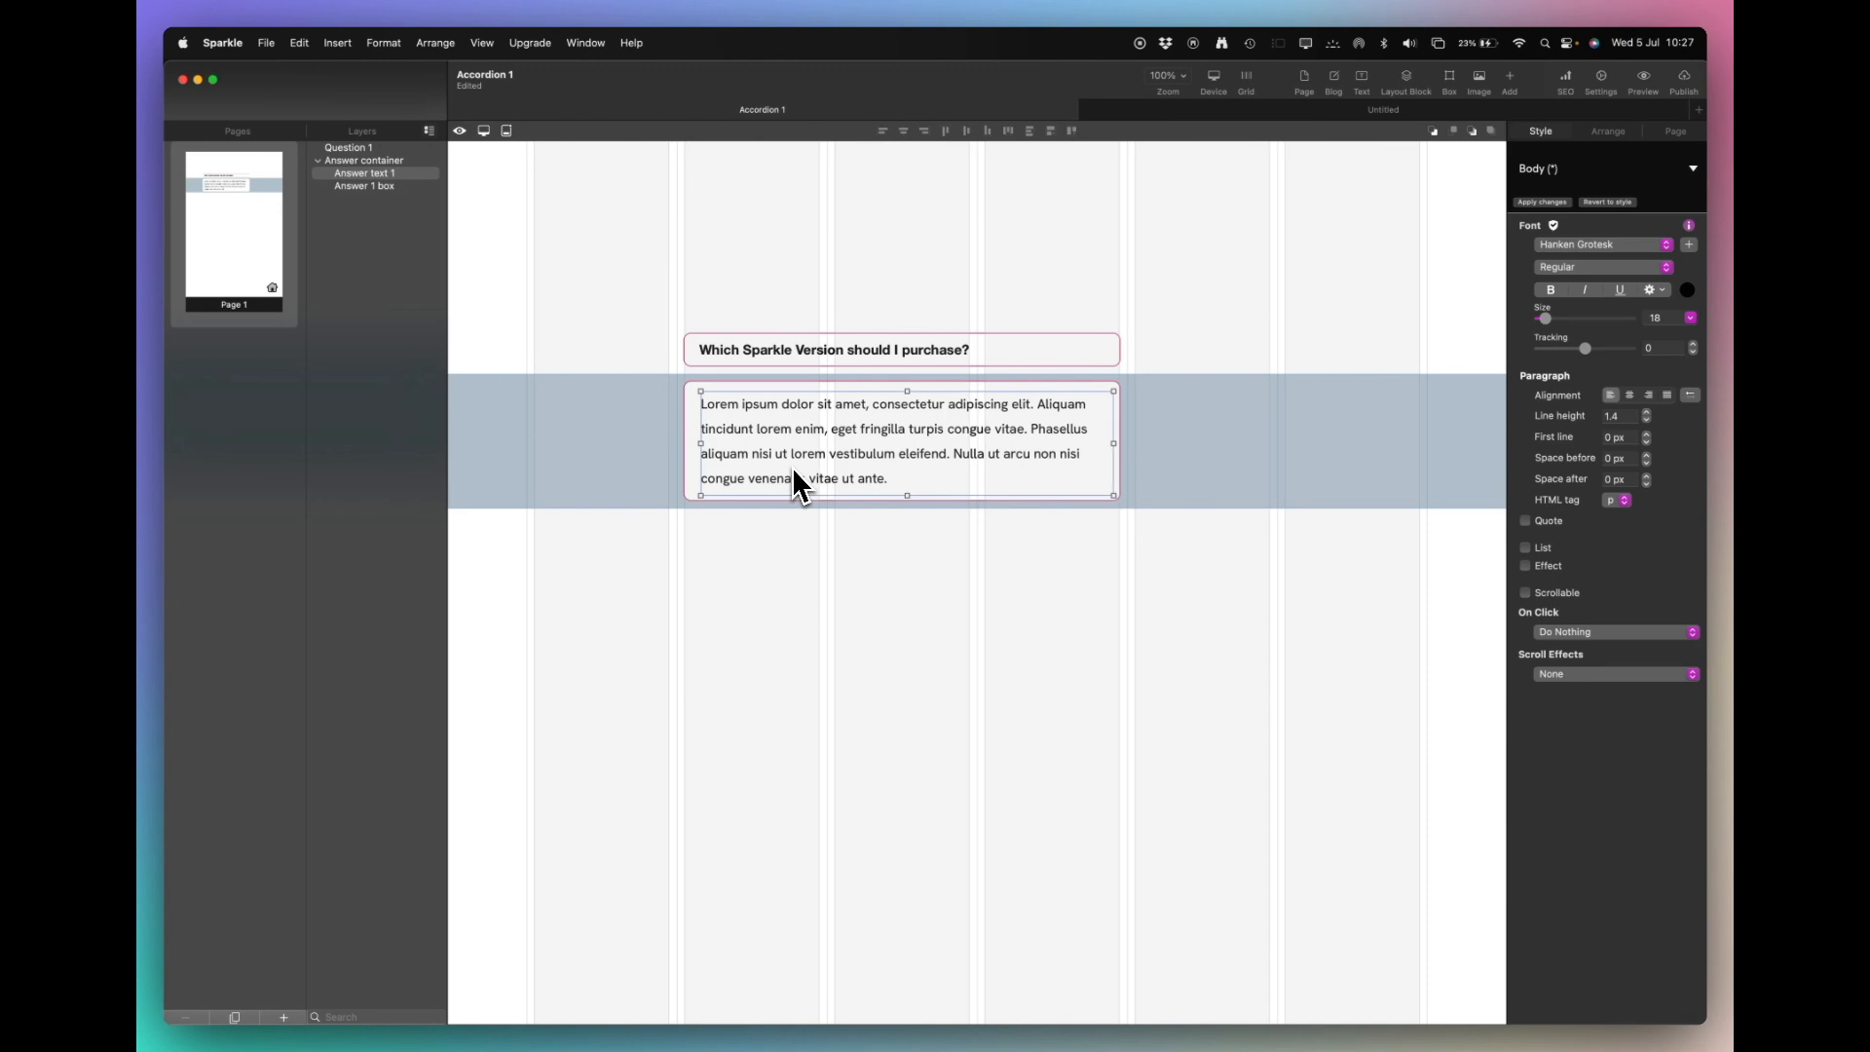
key("Right")
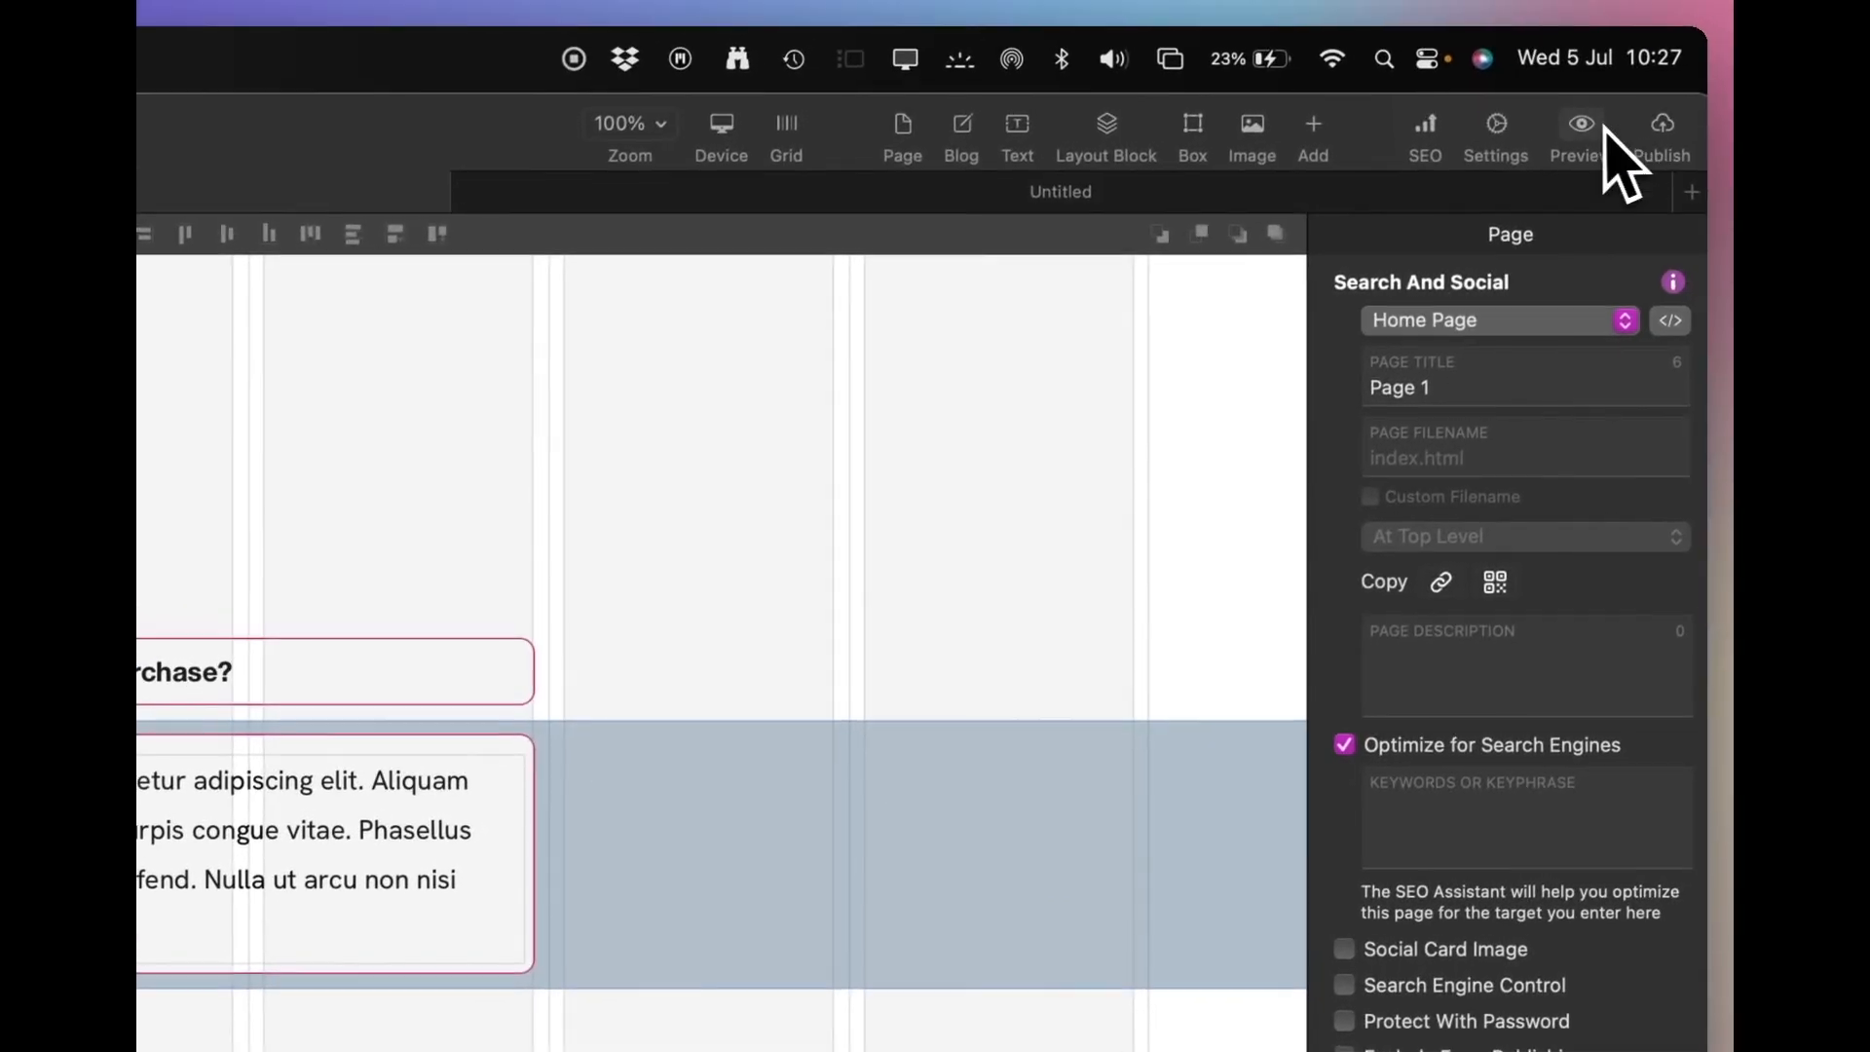
Preview the page in Safari to check the question and answer layout, and return to Sparkle.
left_click(1610, 158)
left_click(1618, 350)
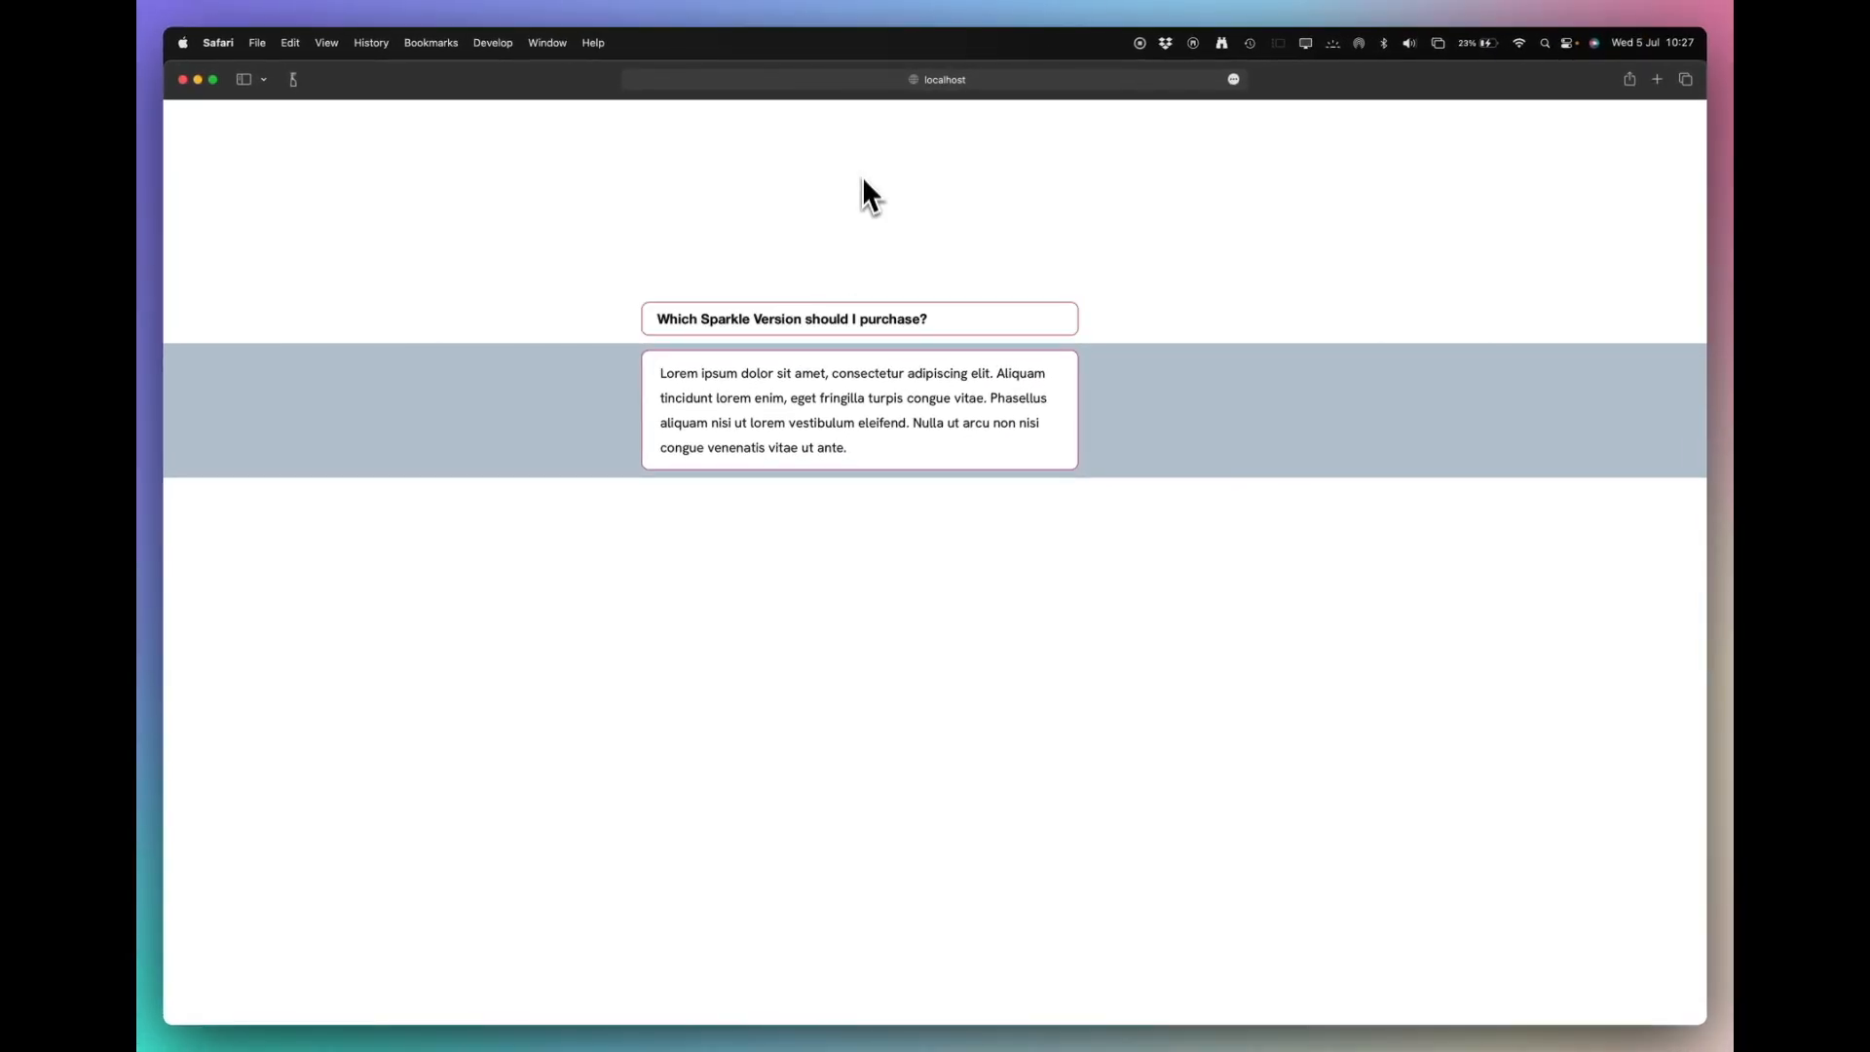
key("super+Tab")
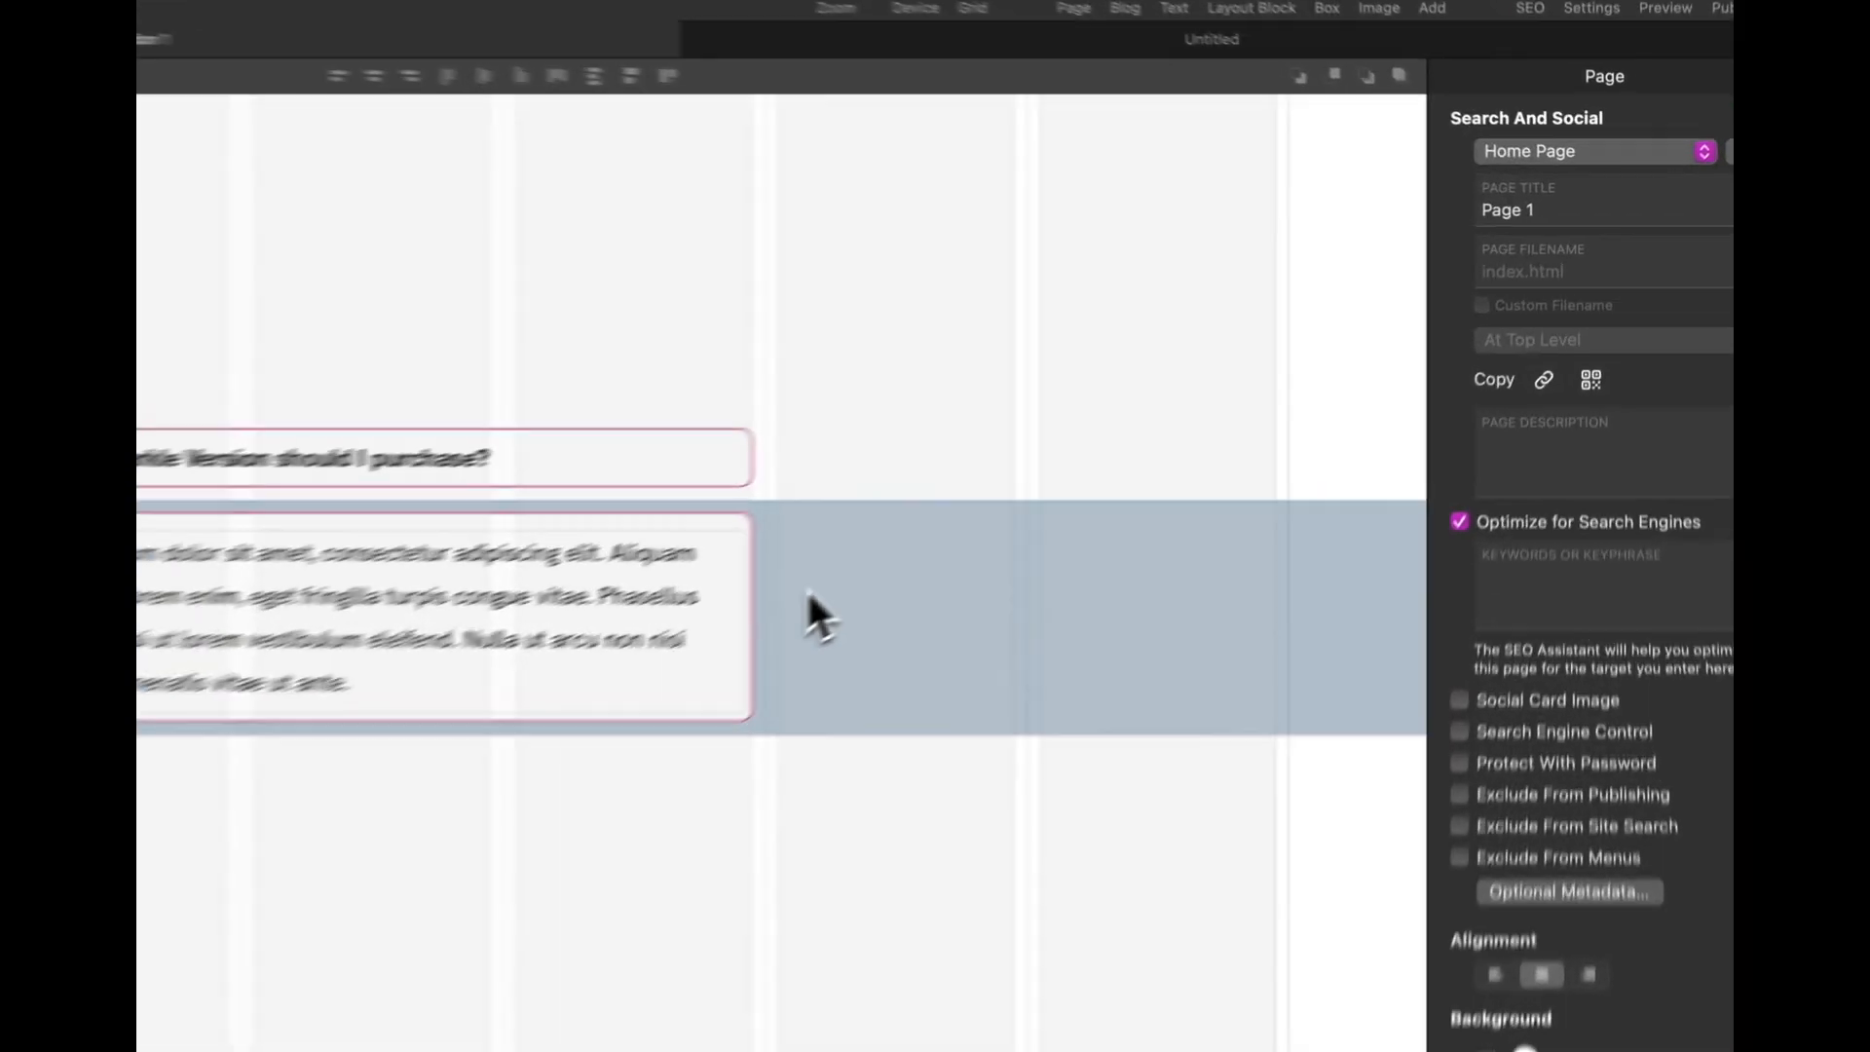
Set the answer's layout block to be initially hidden and make its background fill transparent.
left_click(1137, 436)
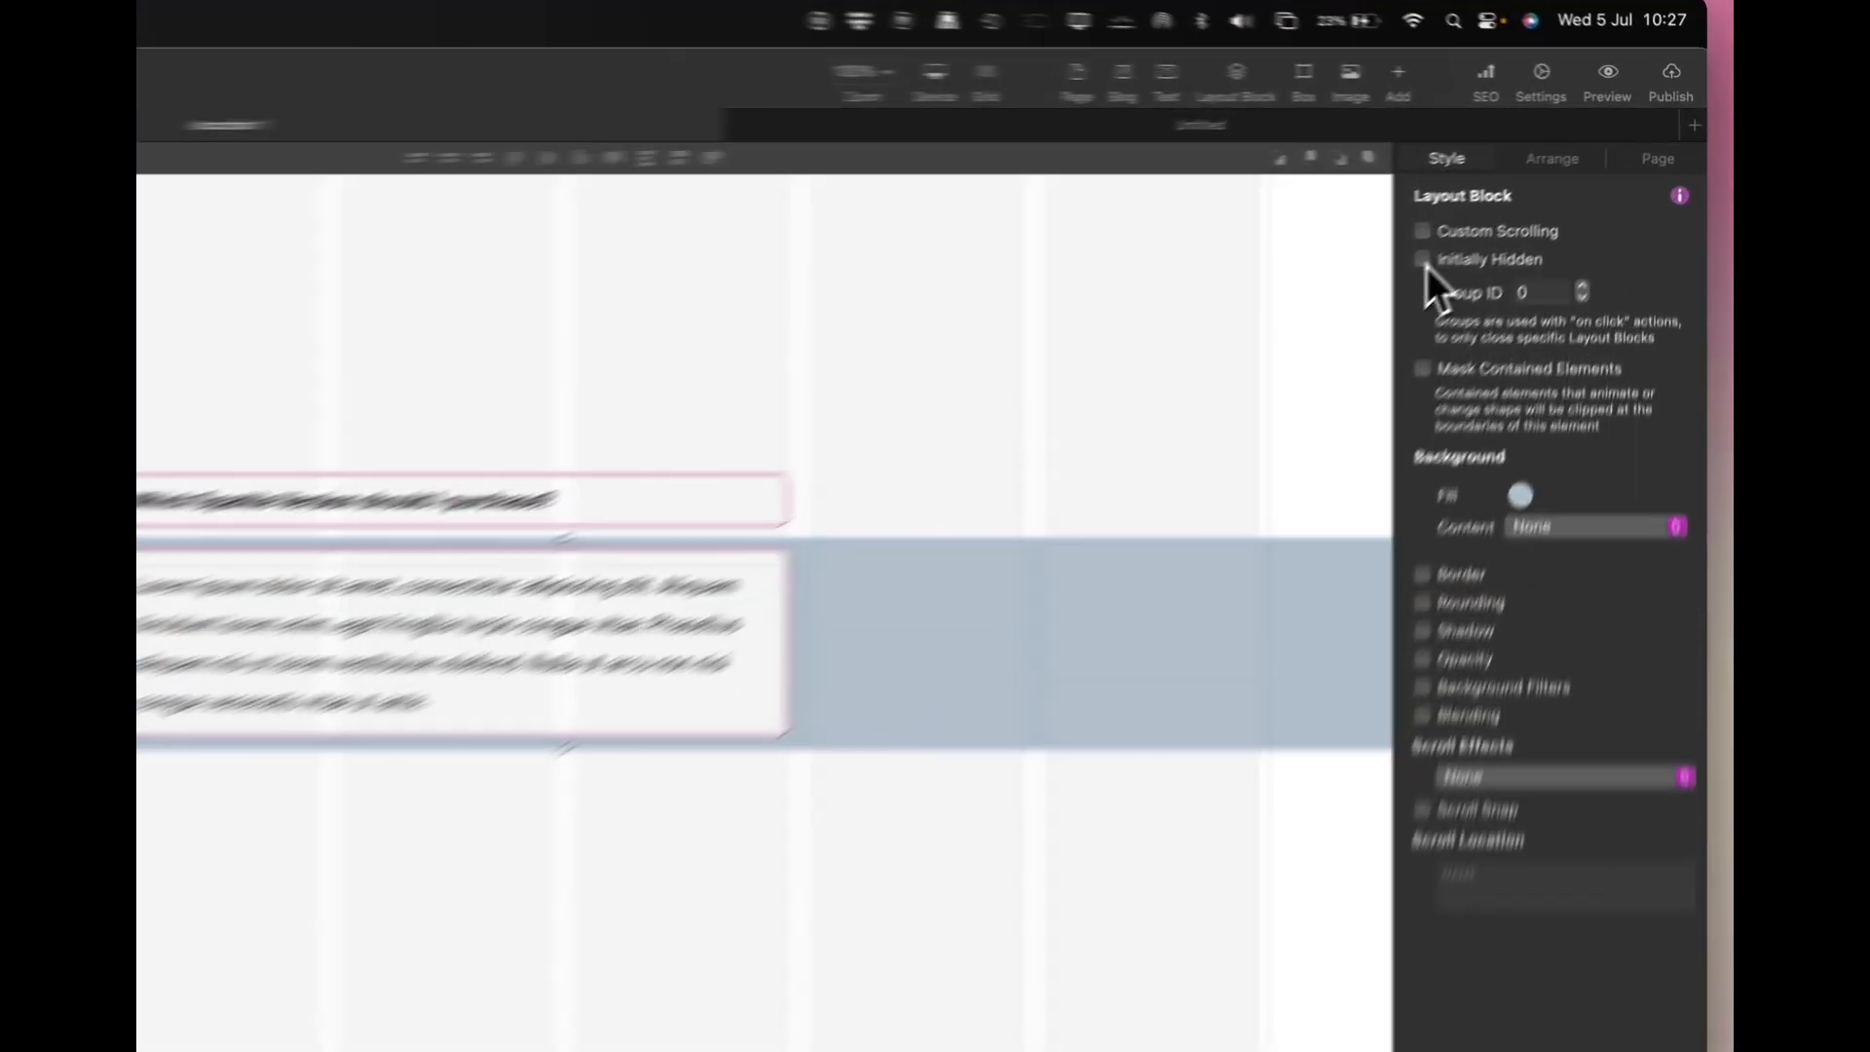
left_click(1526, 196)
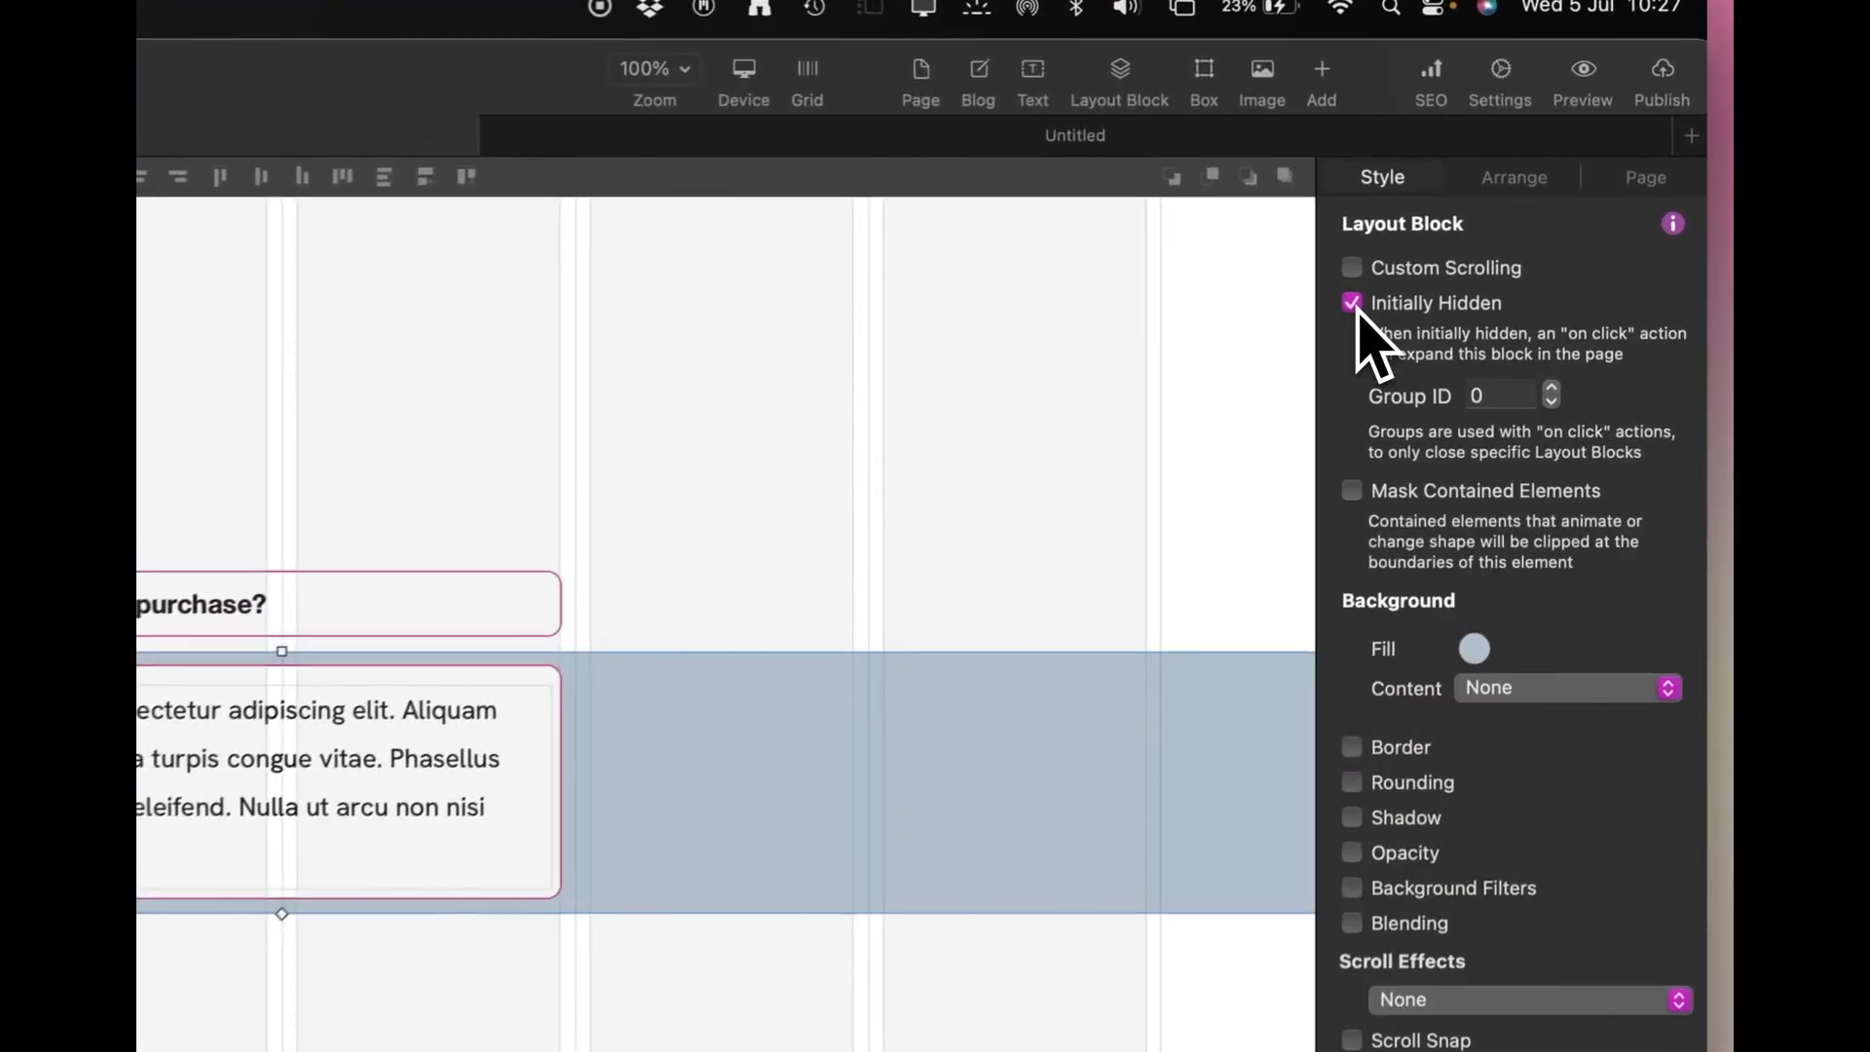
left_click(1471, 666)
left_click(1376, 451)
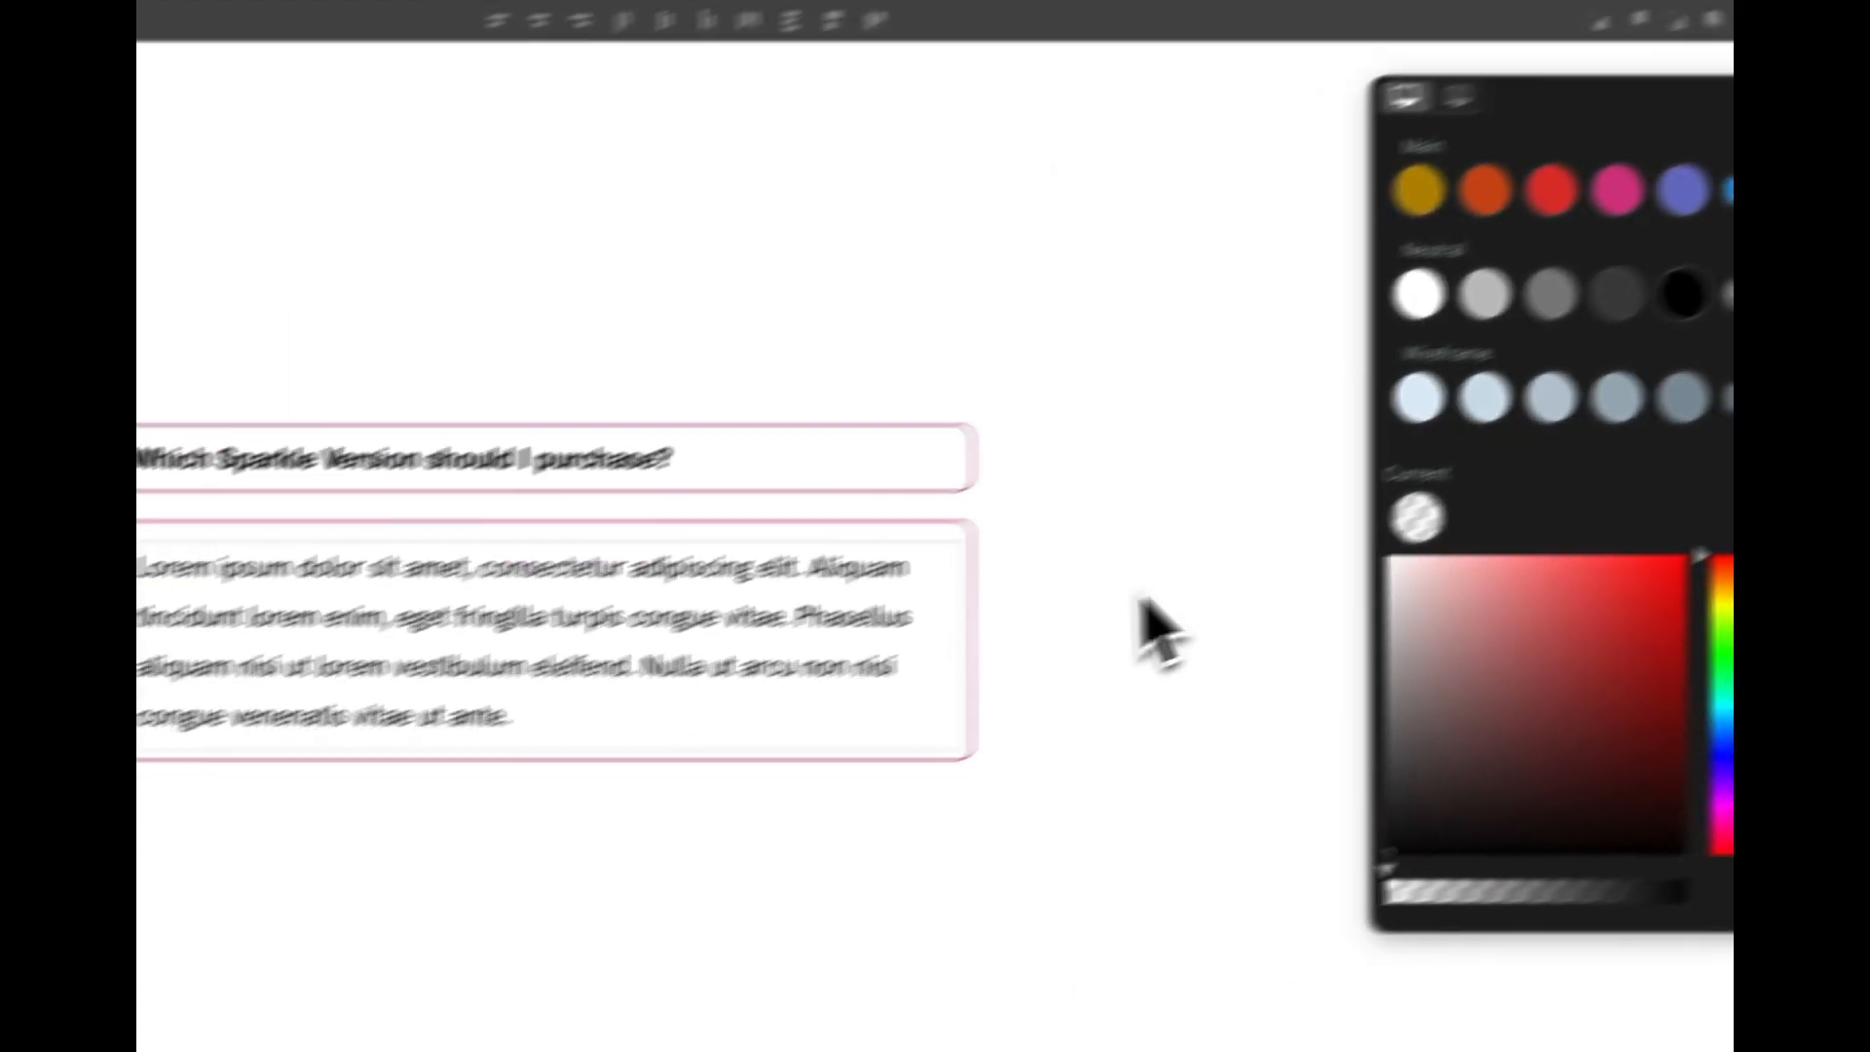
left_click(1317, 569)
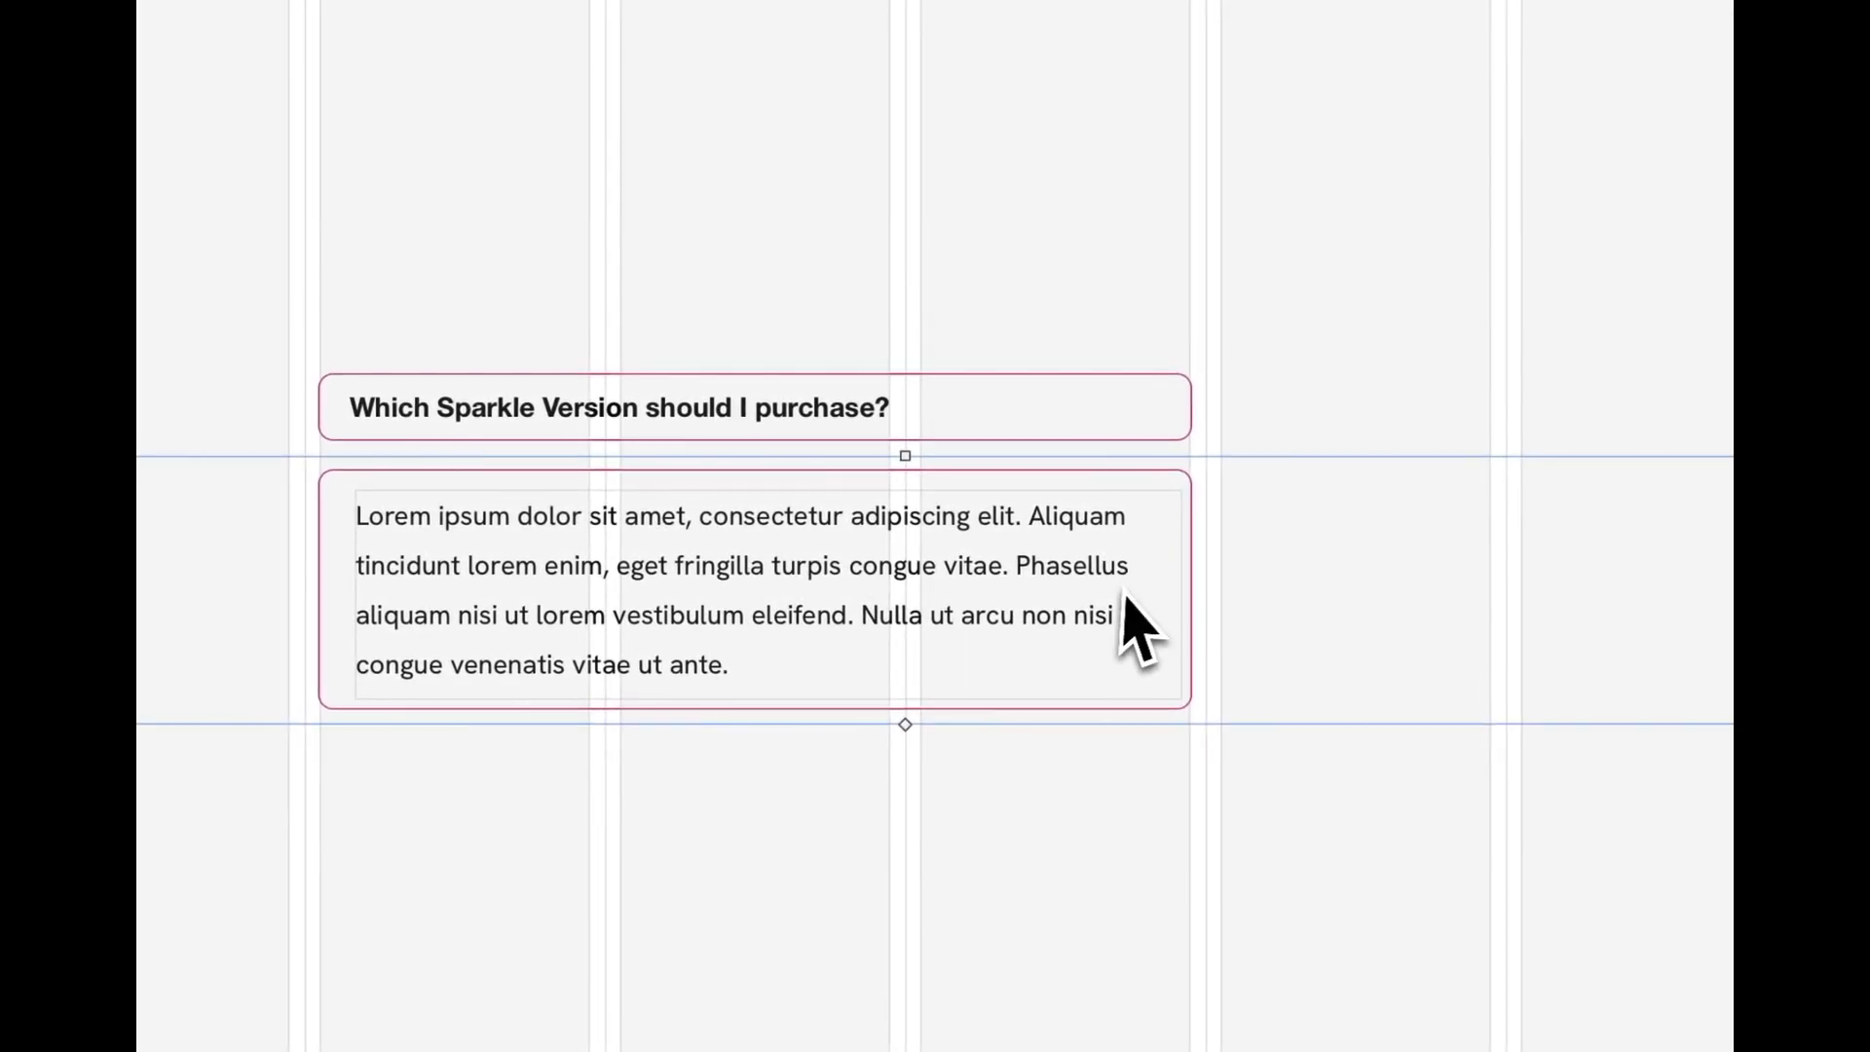
Set the question button's on-click action to Layout Block Visibility, targeting Answer container with the Toggle option.
left_click(1033, 413)
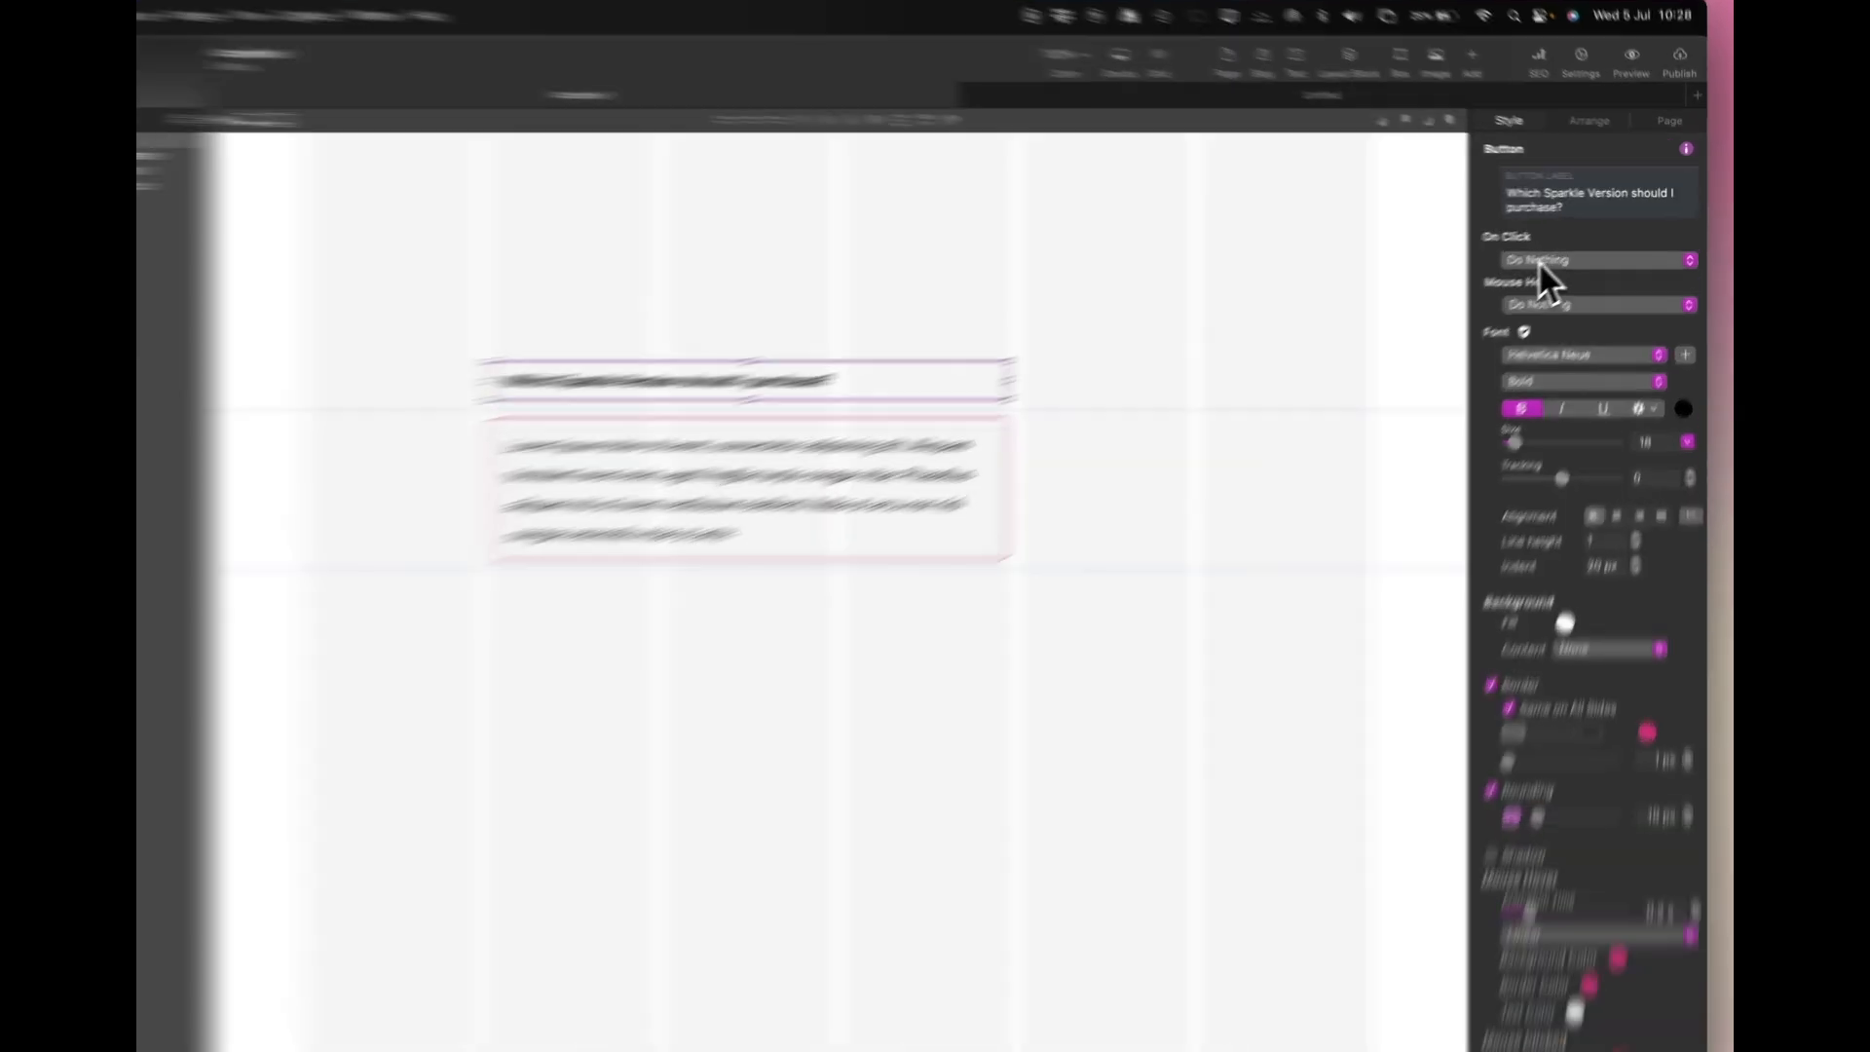
left_click(1564, 248)
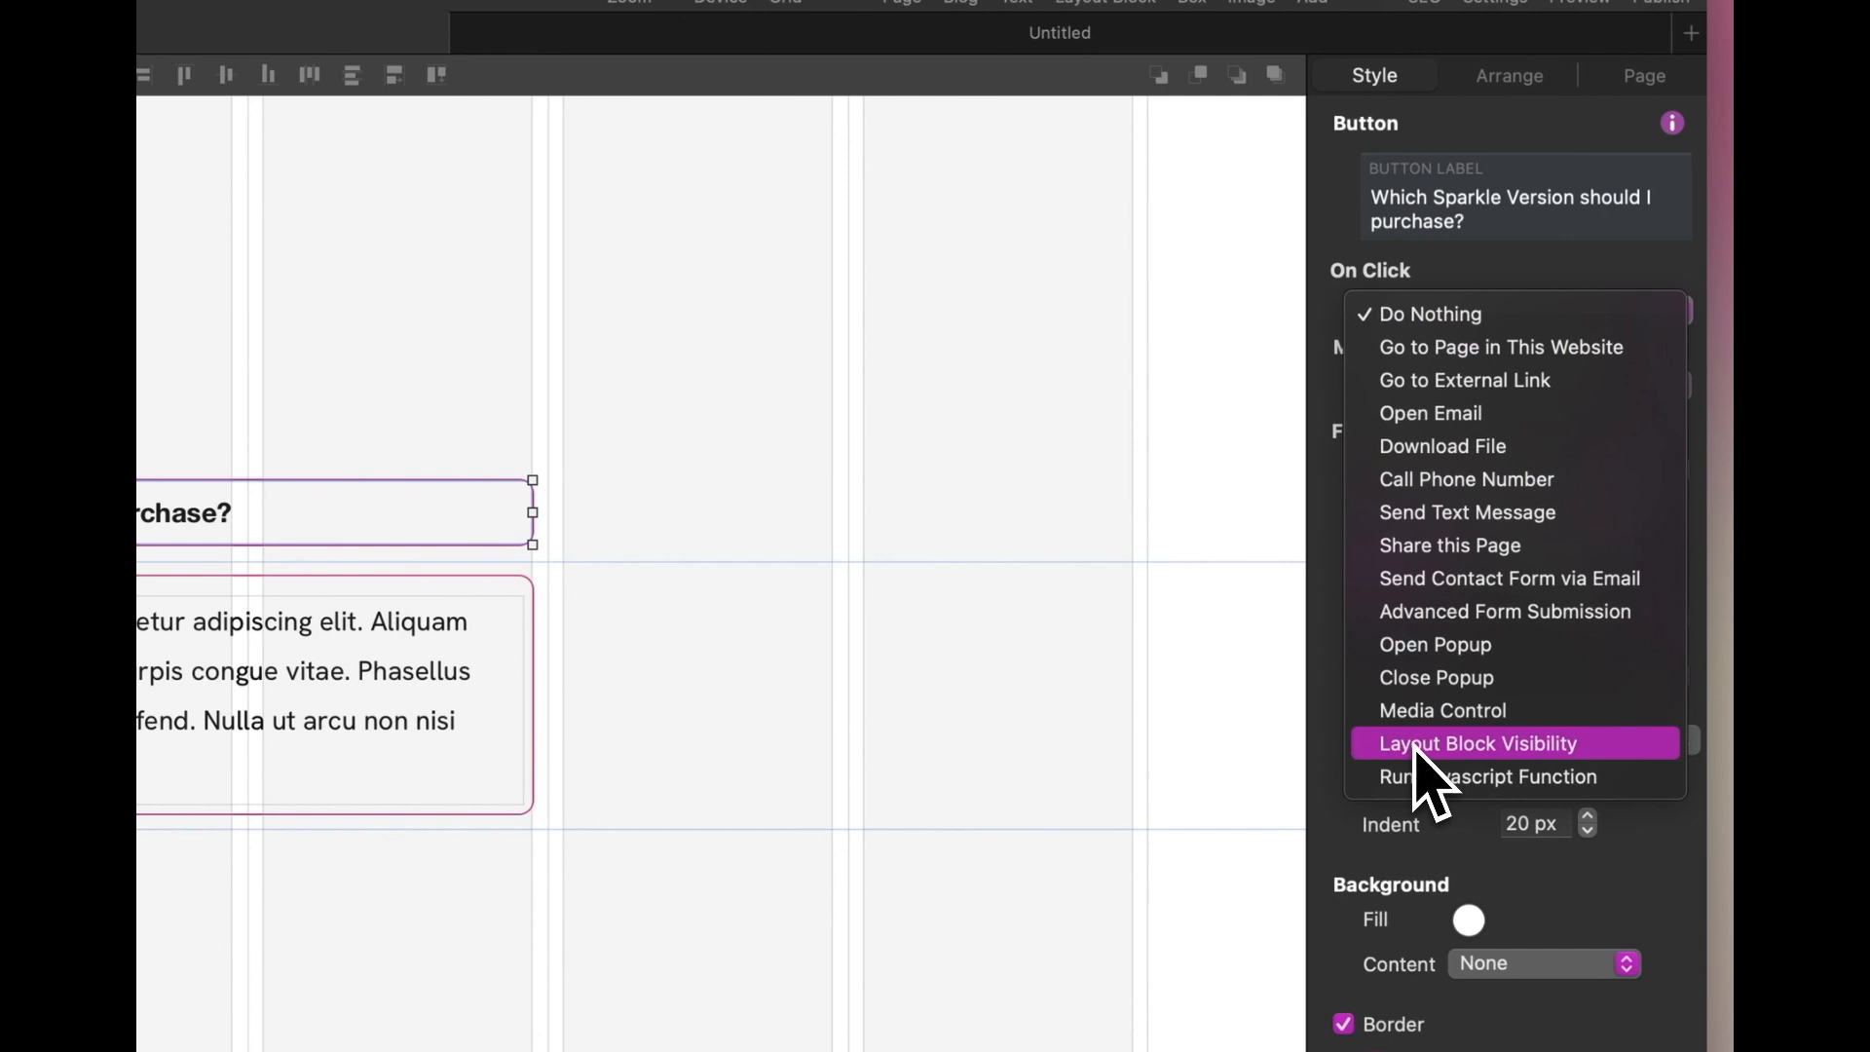
left_click(1412, 746)
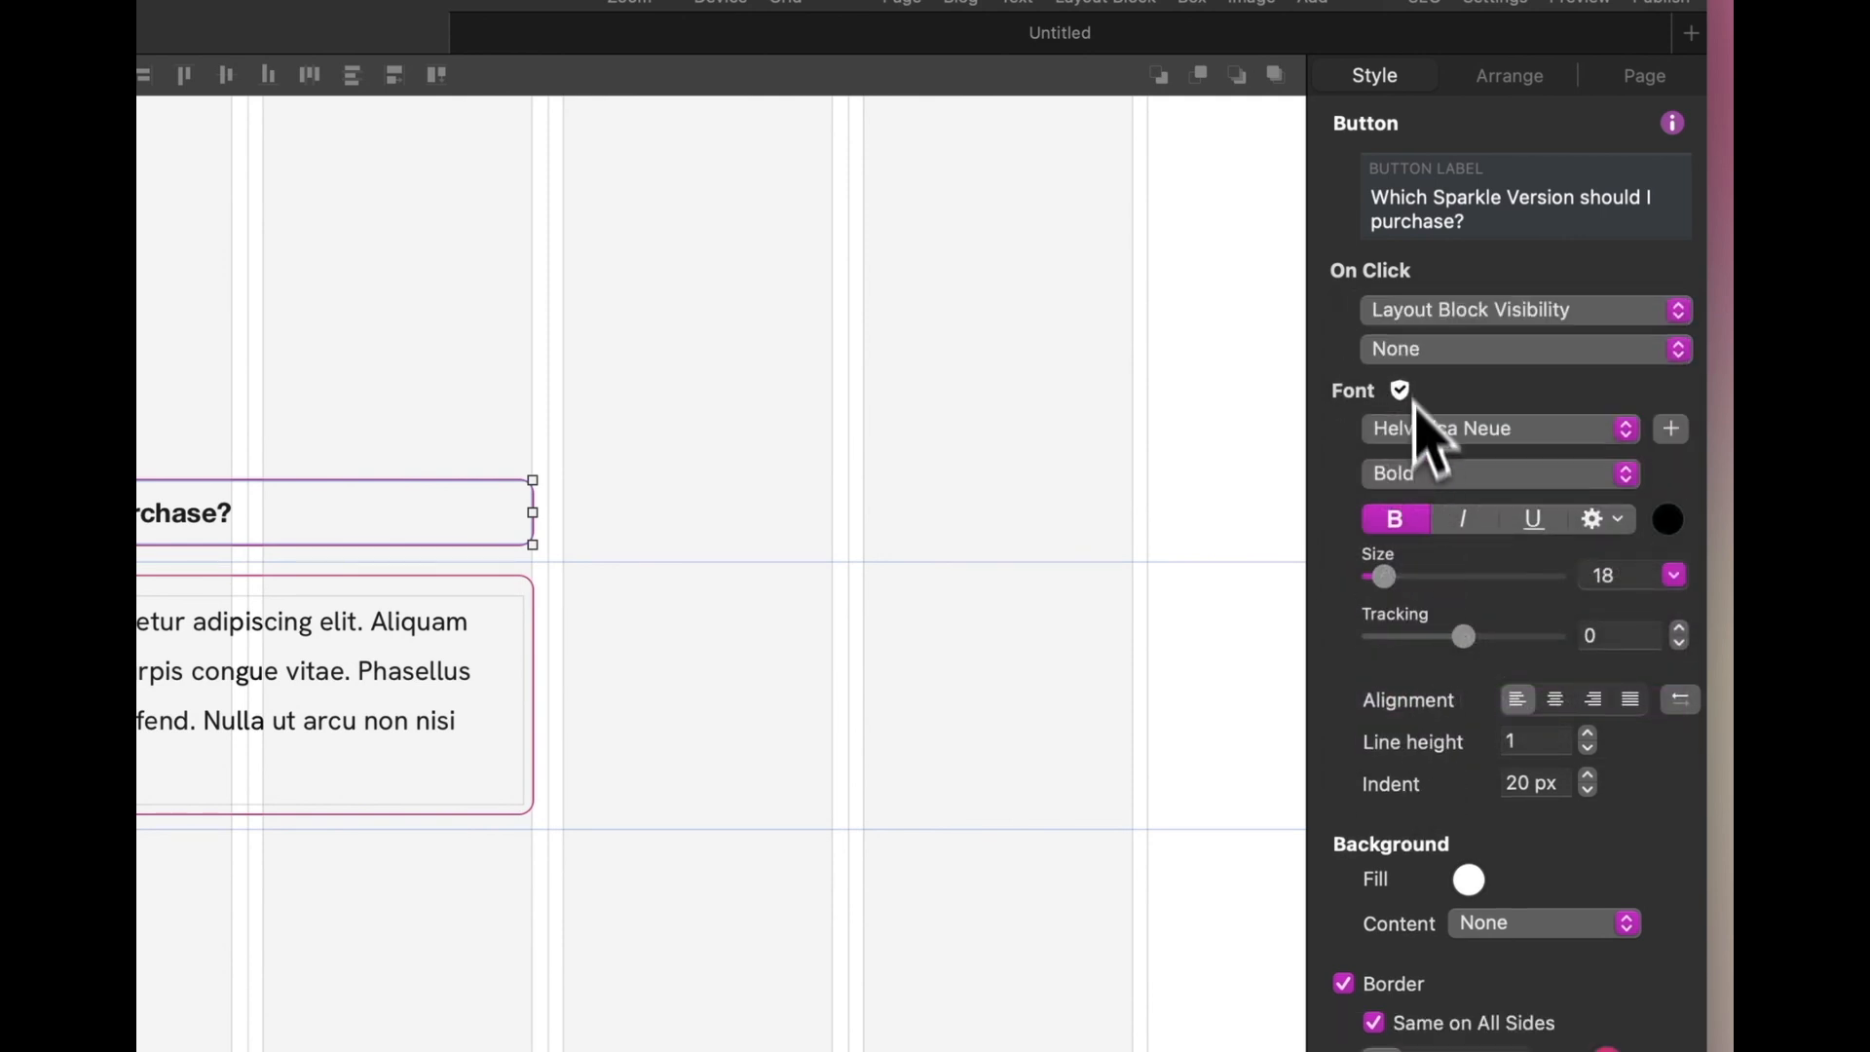
left_click(1403, 353)
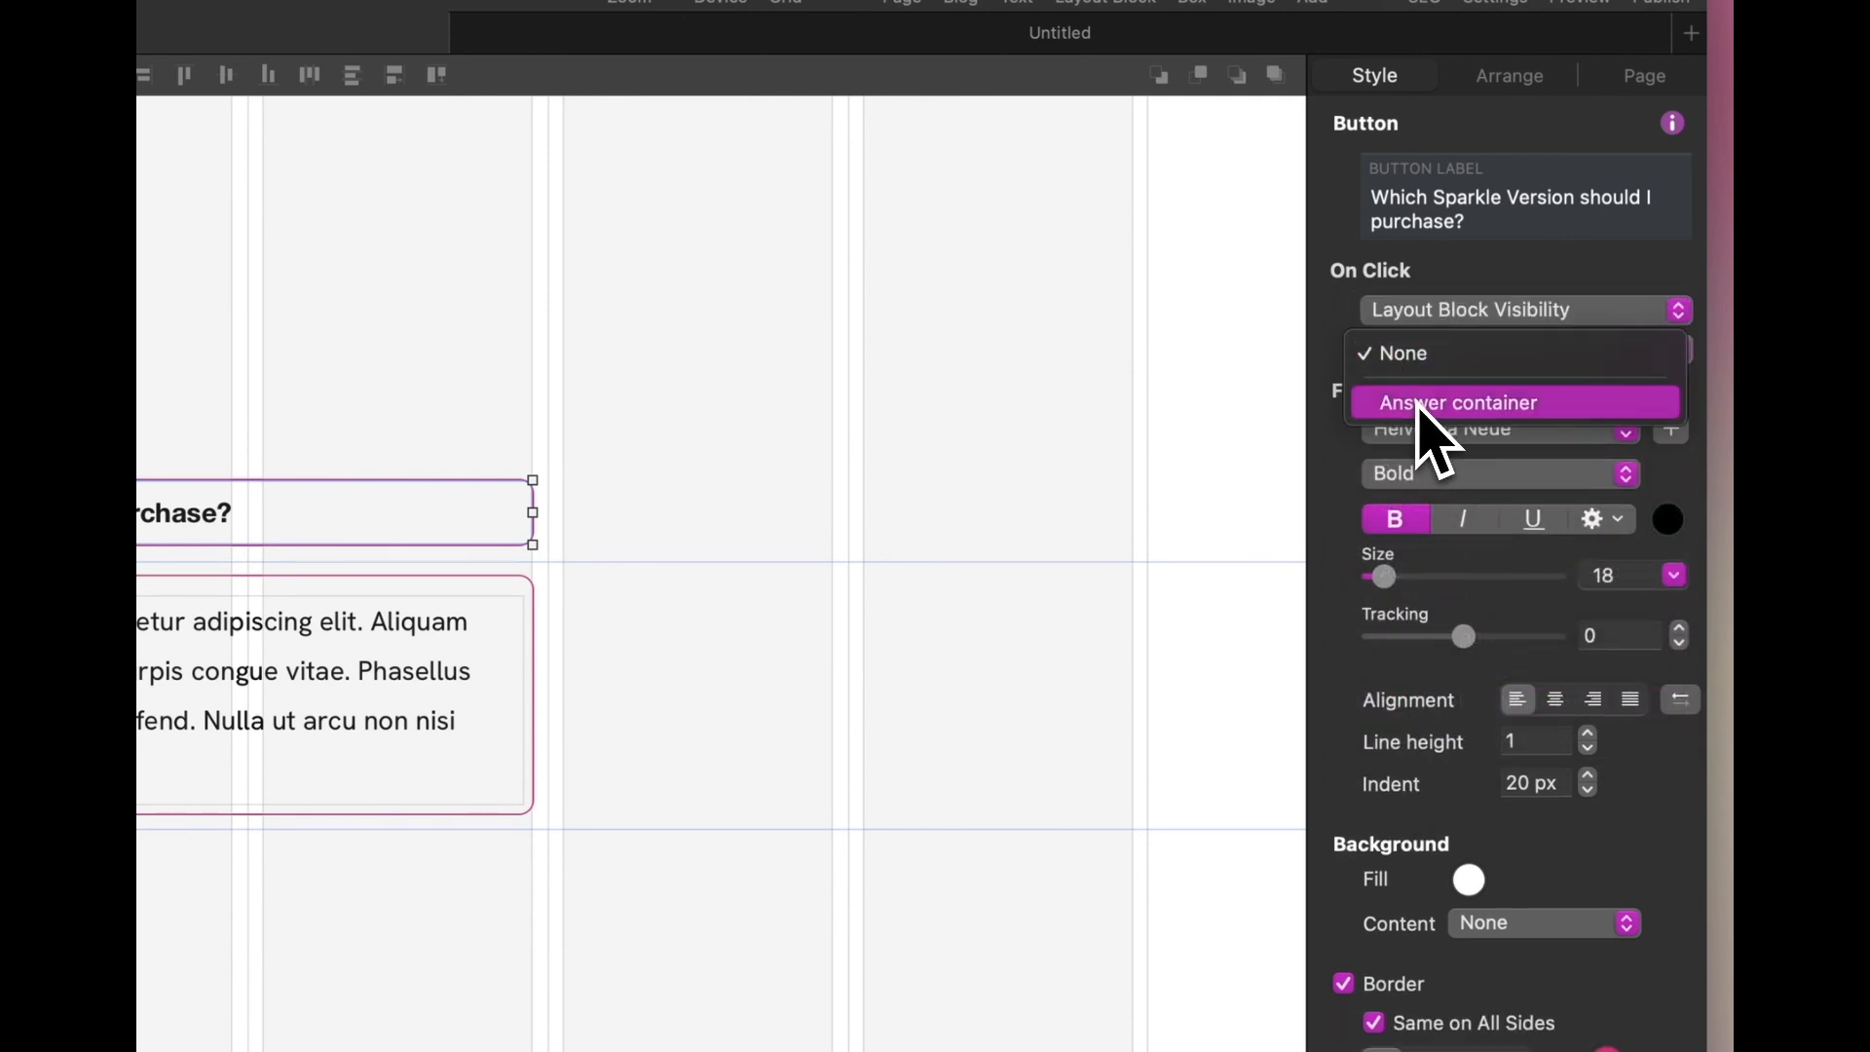
left_click(1418, 405)
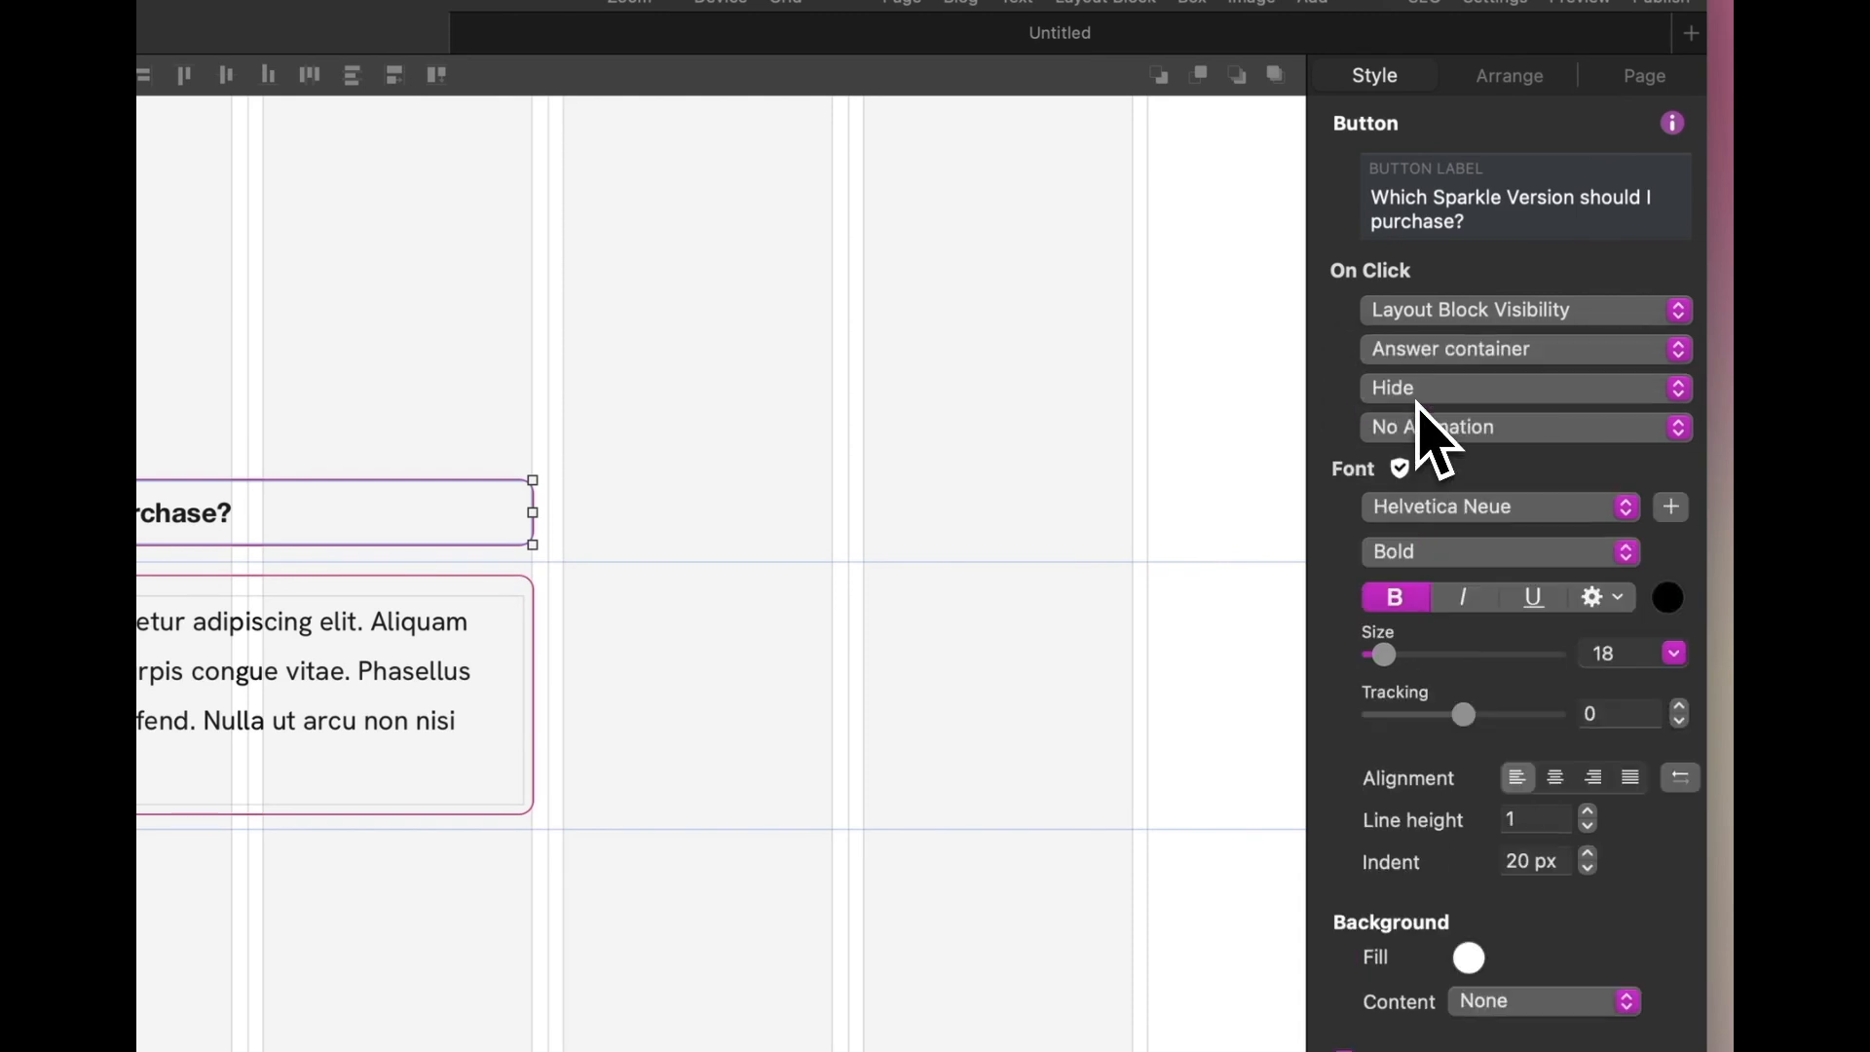
left_click(1420, 392)
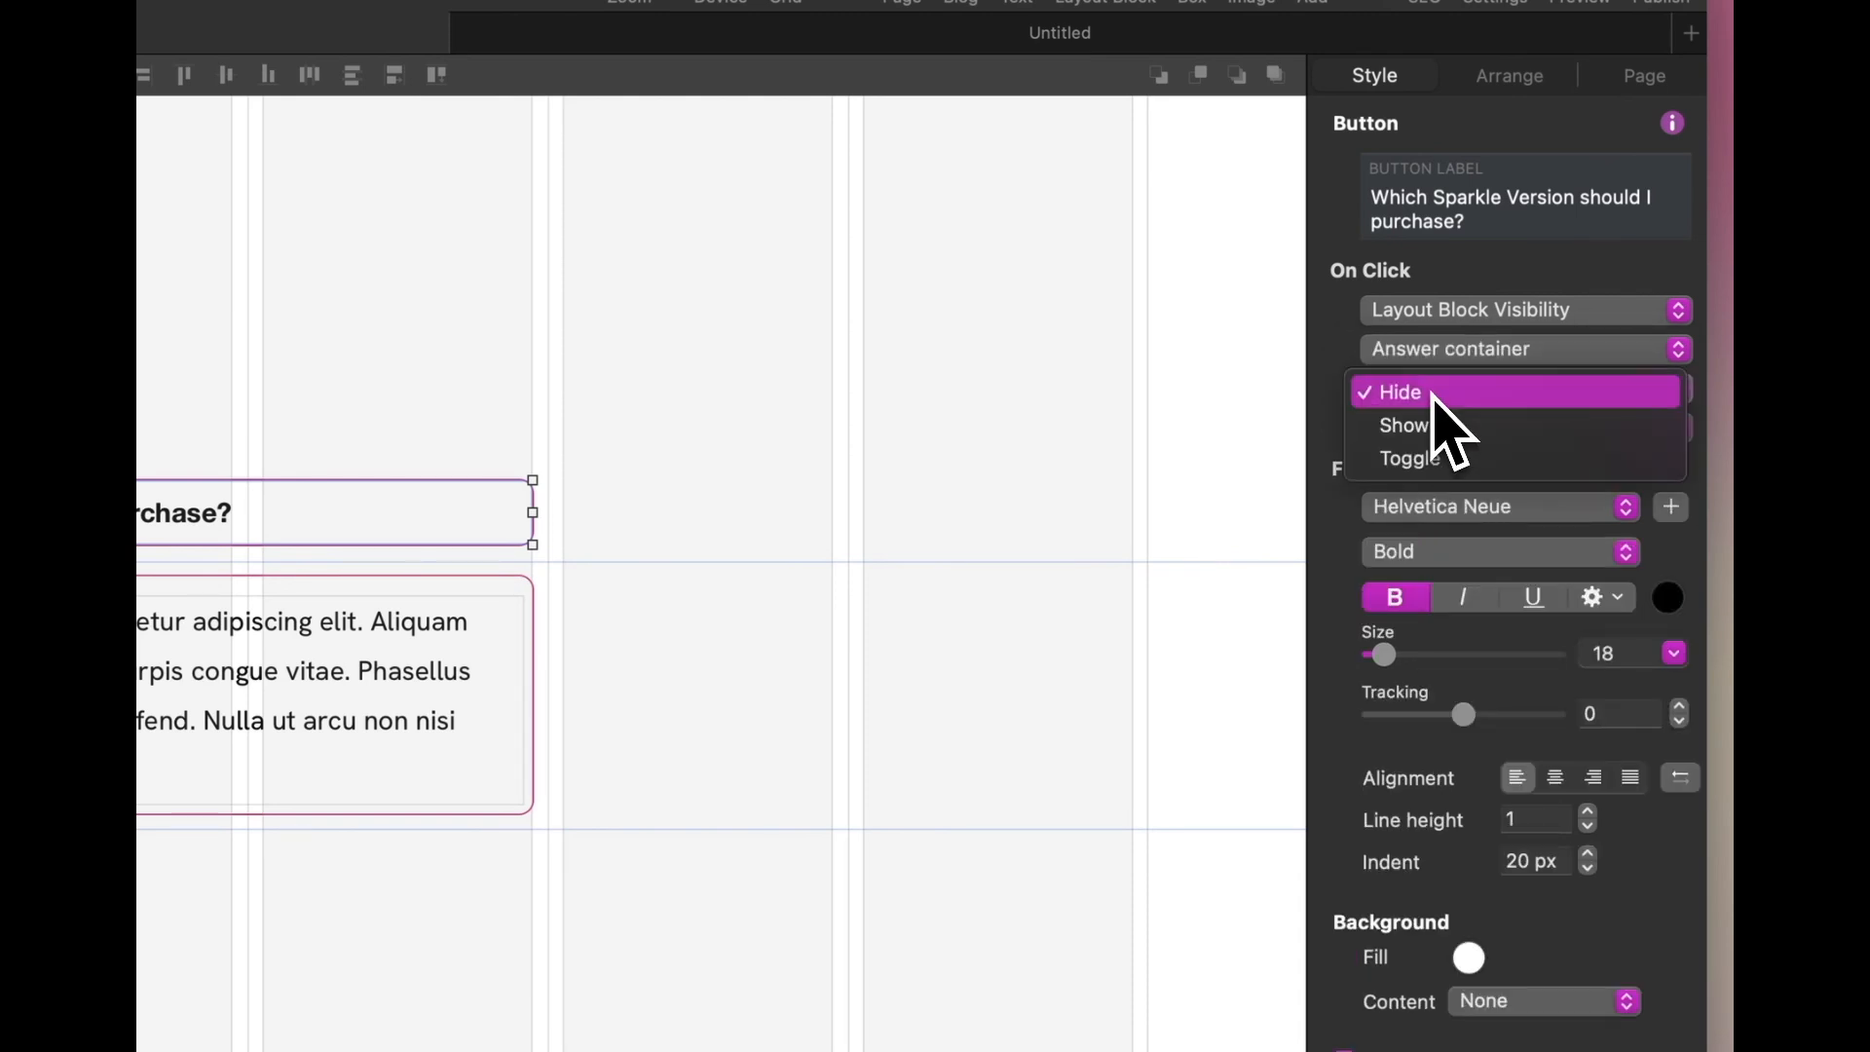
left_click(1434, 459)
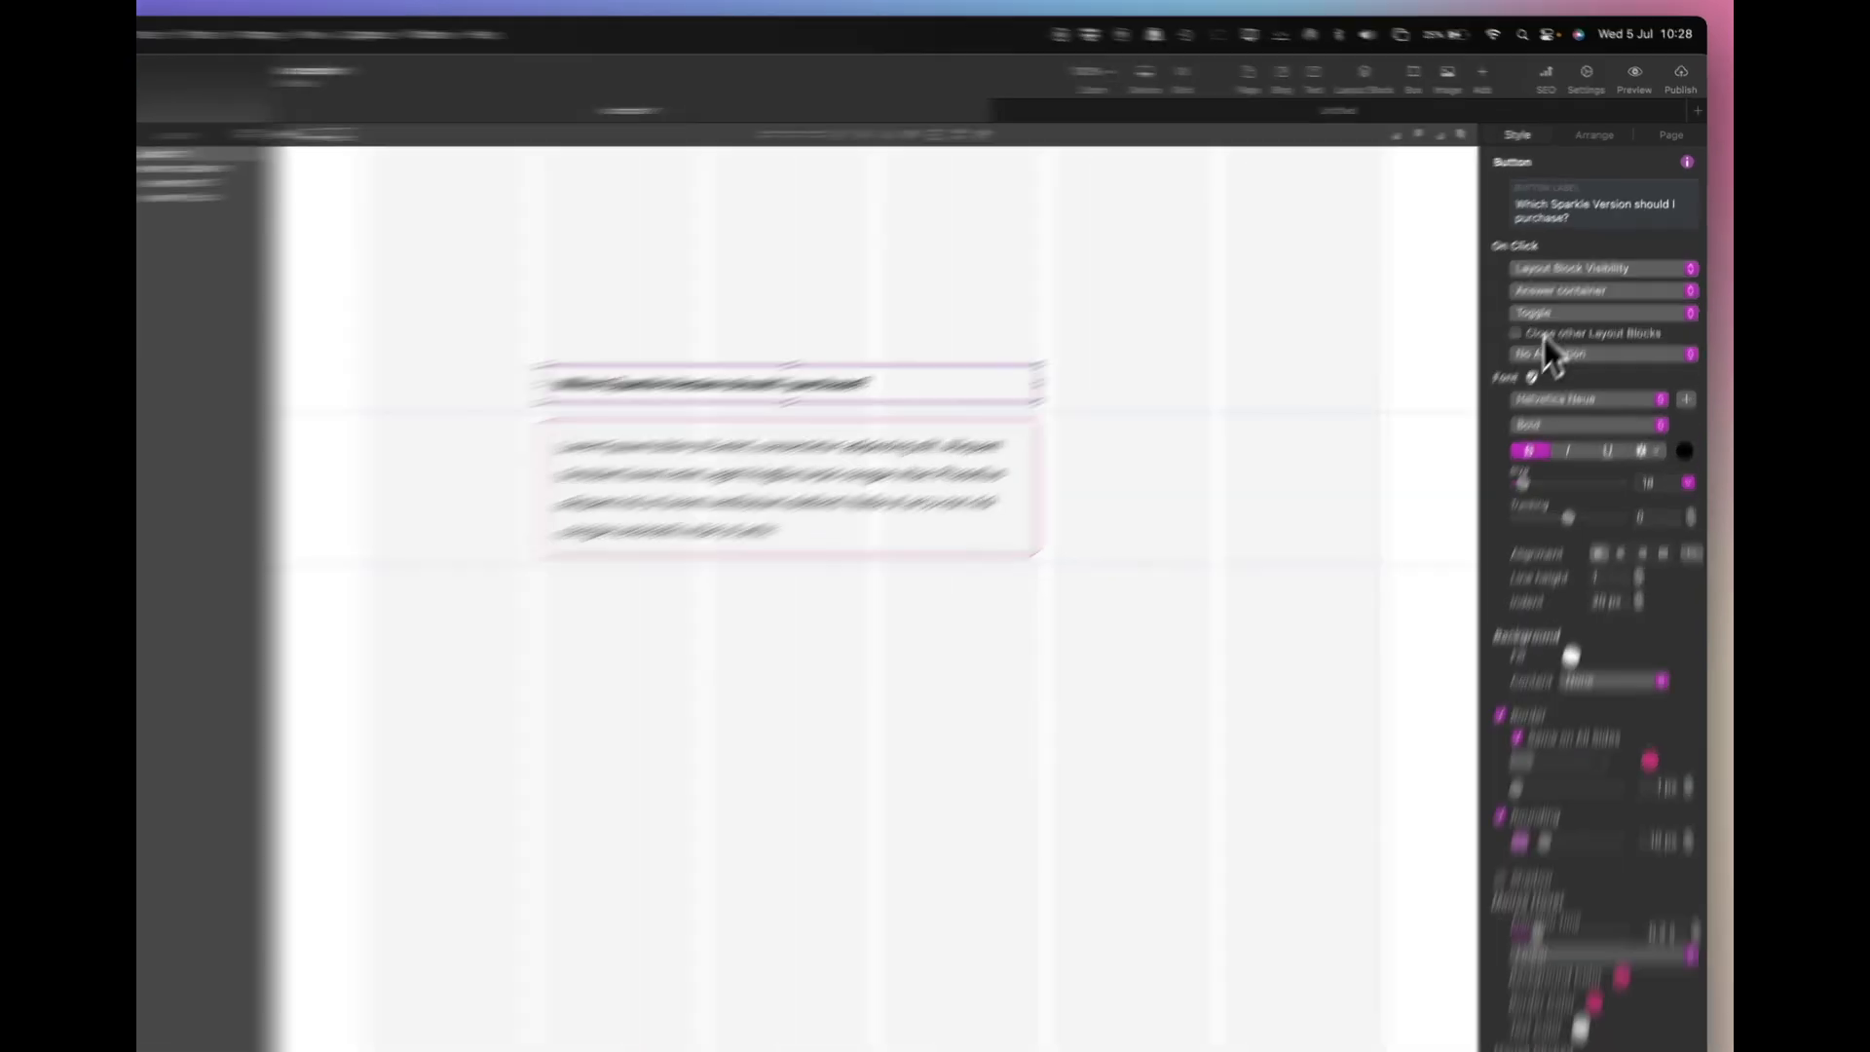
Make the question button close other layout blocks and use a Fade animation with a 0.5 s duration.
left_click(1562, 305)
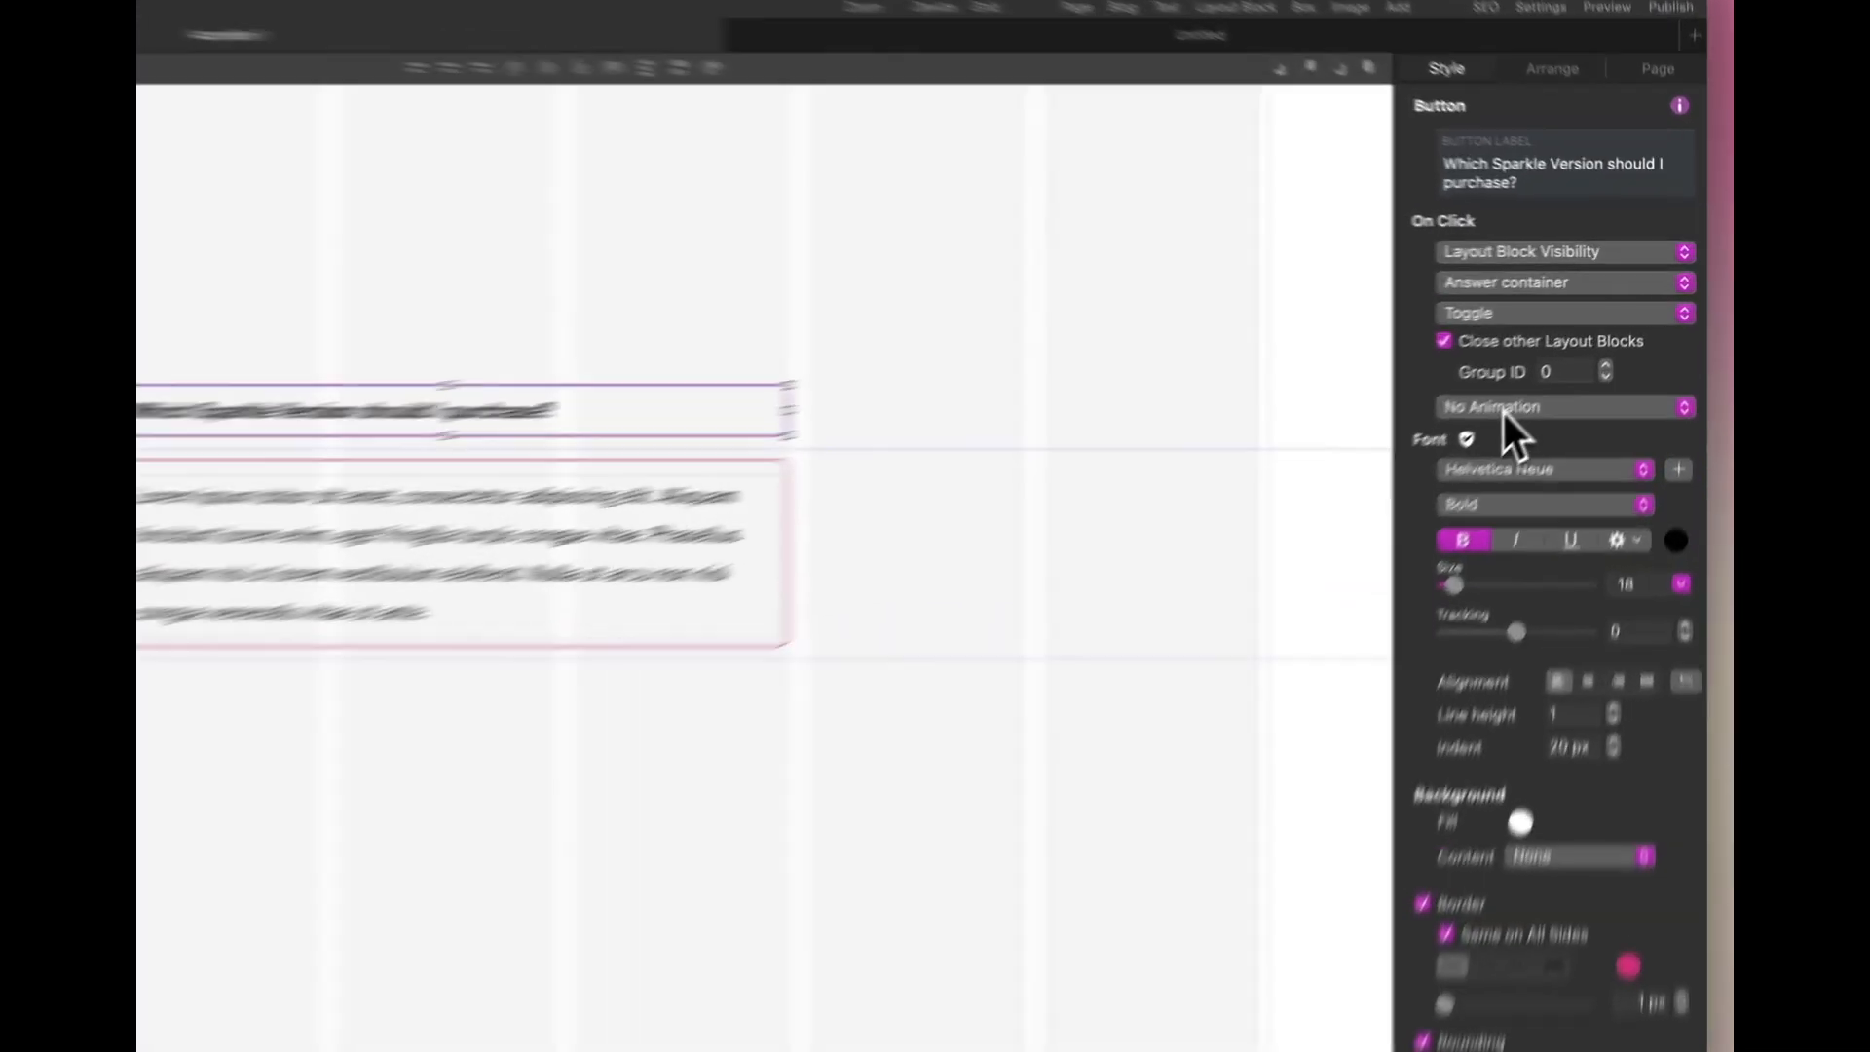
left_click(1605, 349)
left_click(1435, 489)
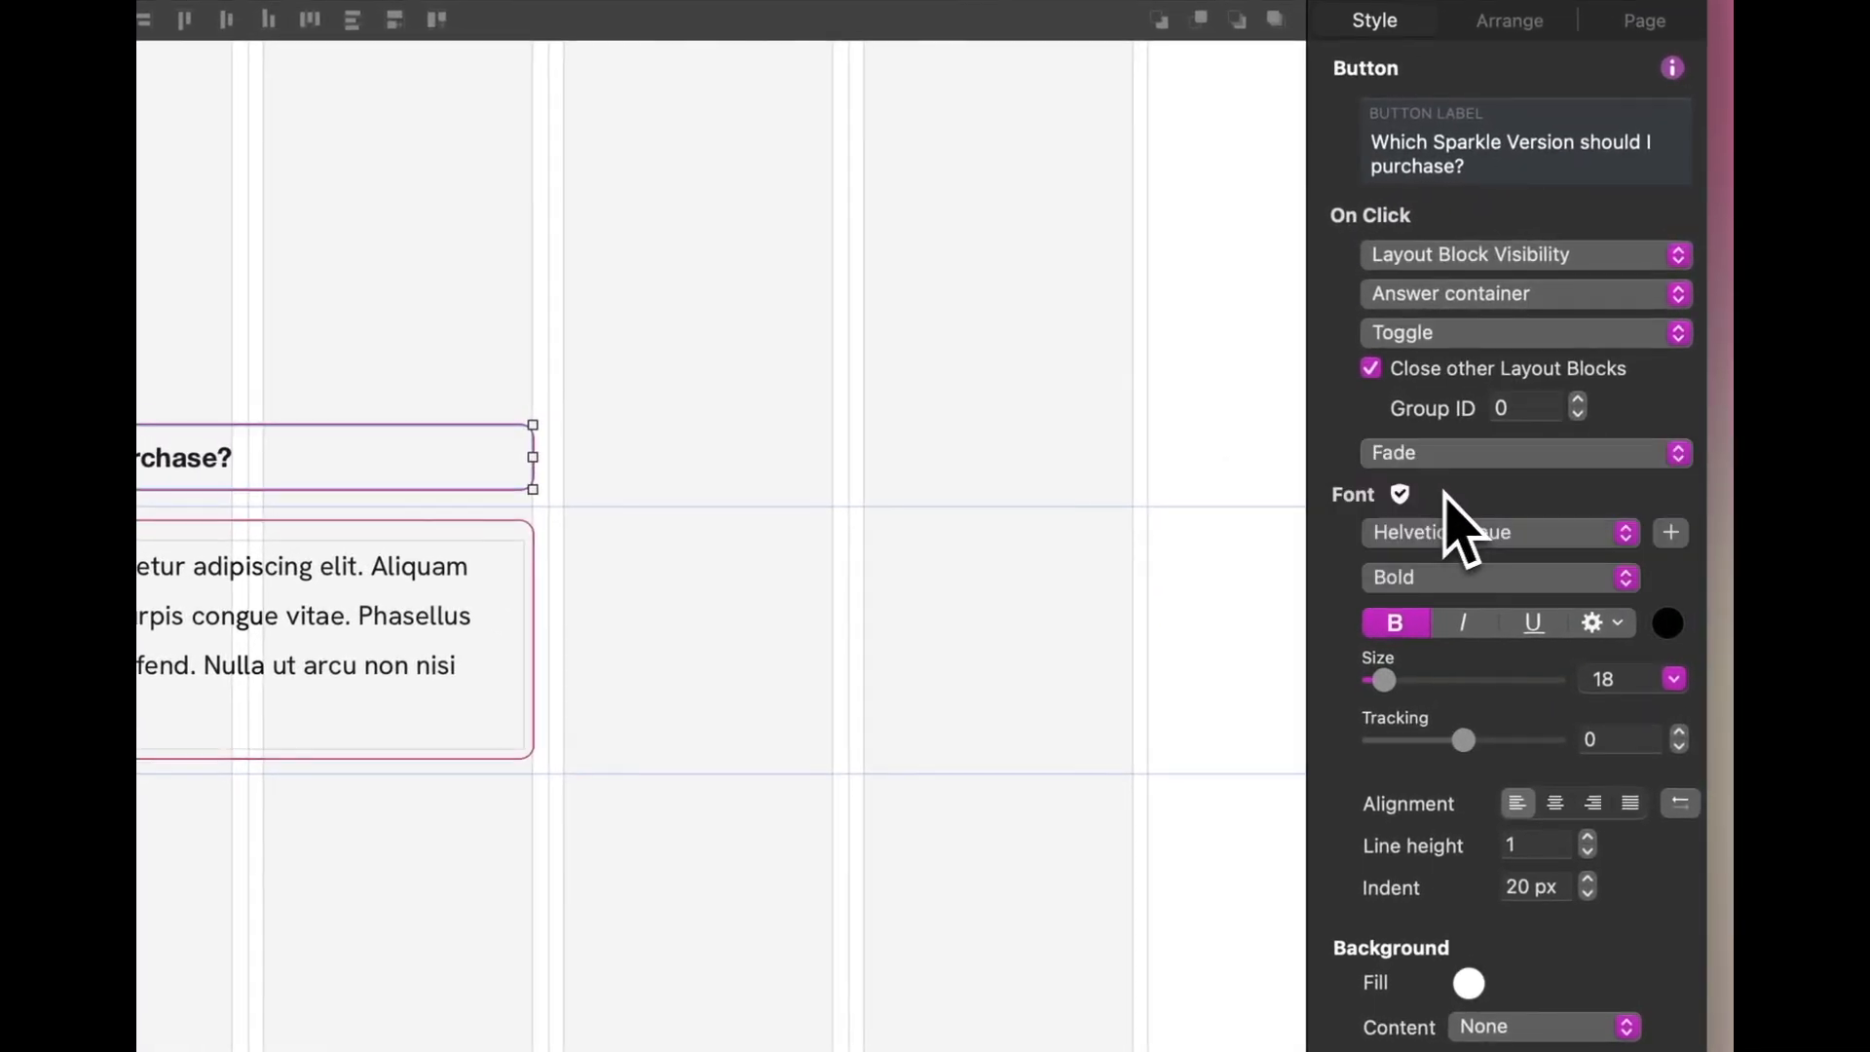
left_click(1624, 585)
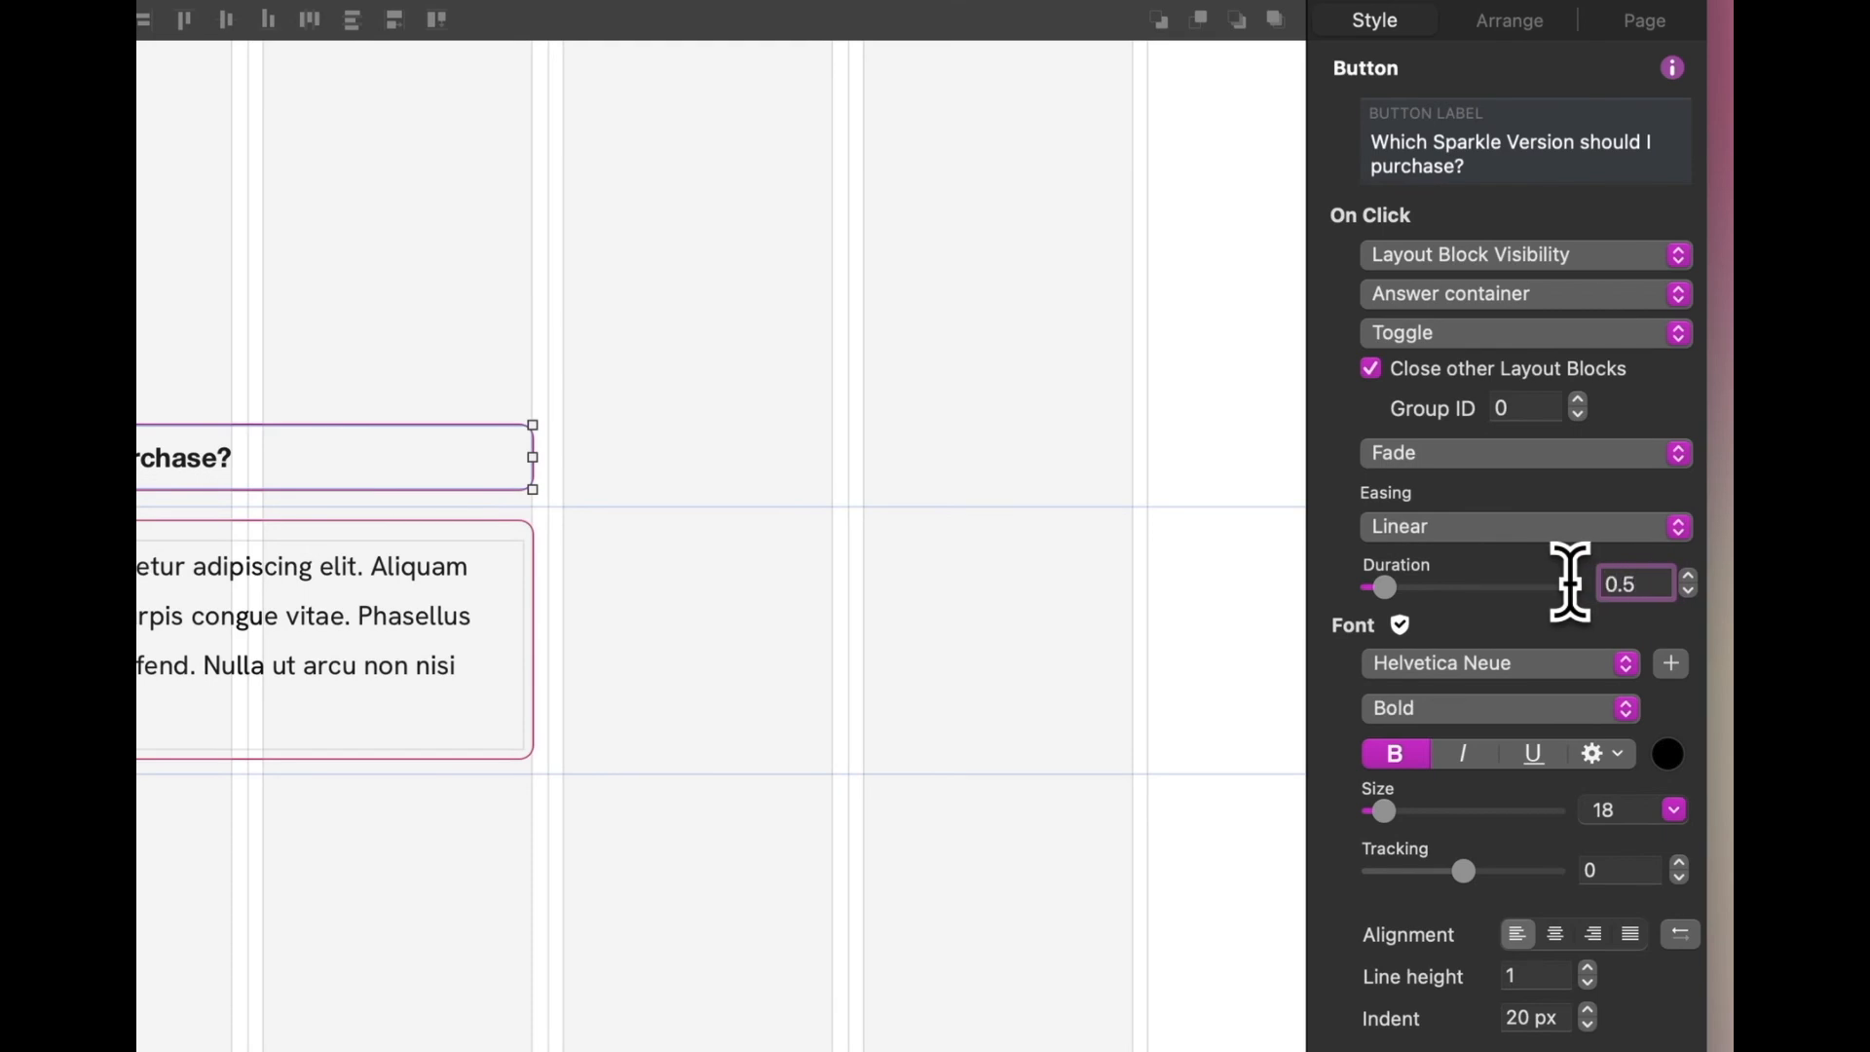
key("Return")
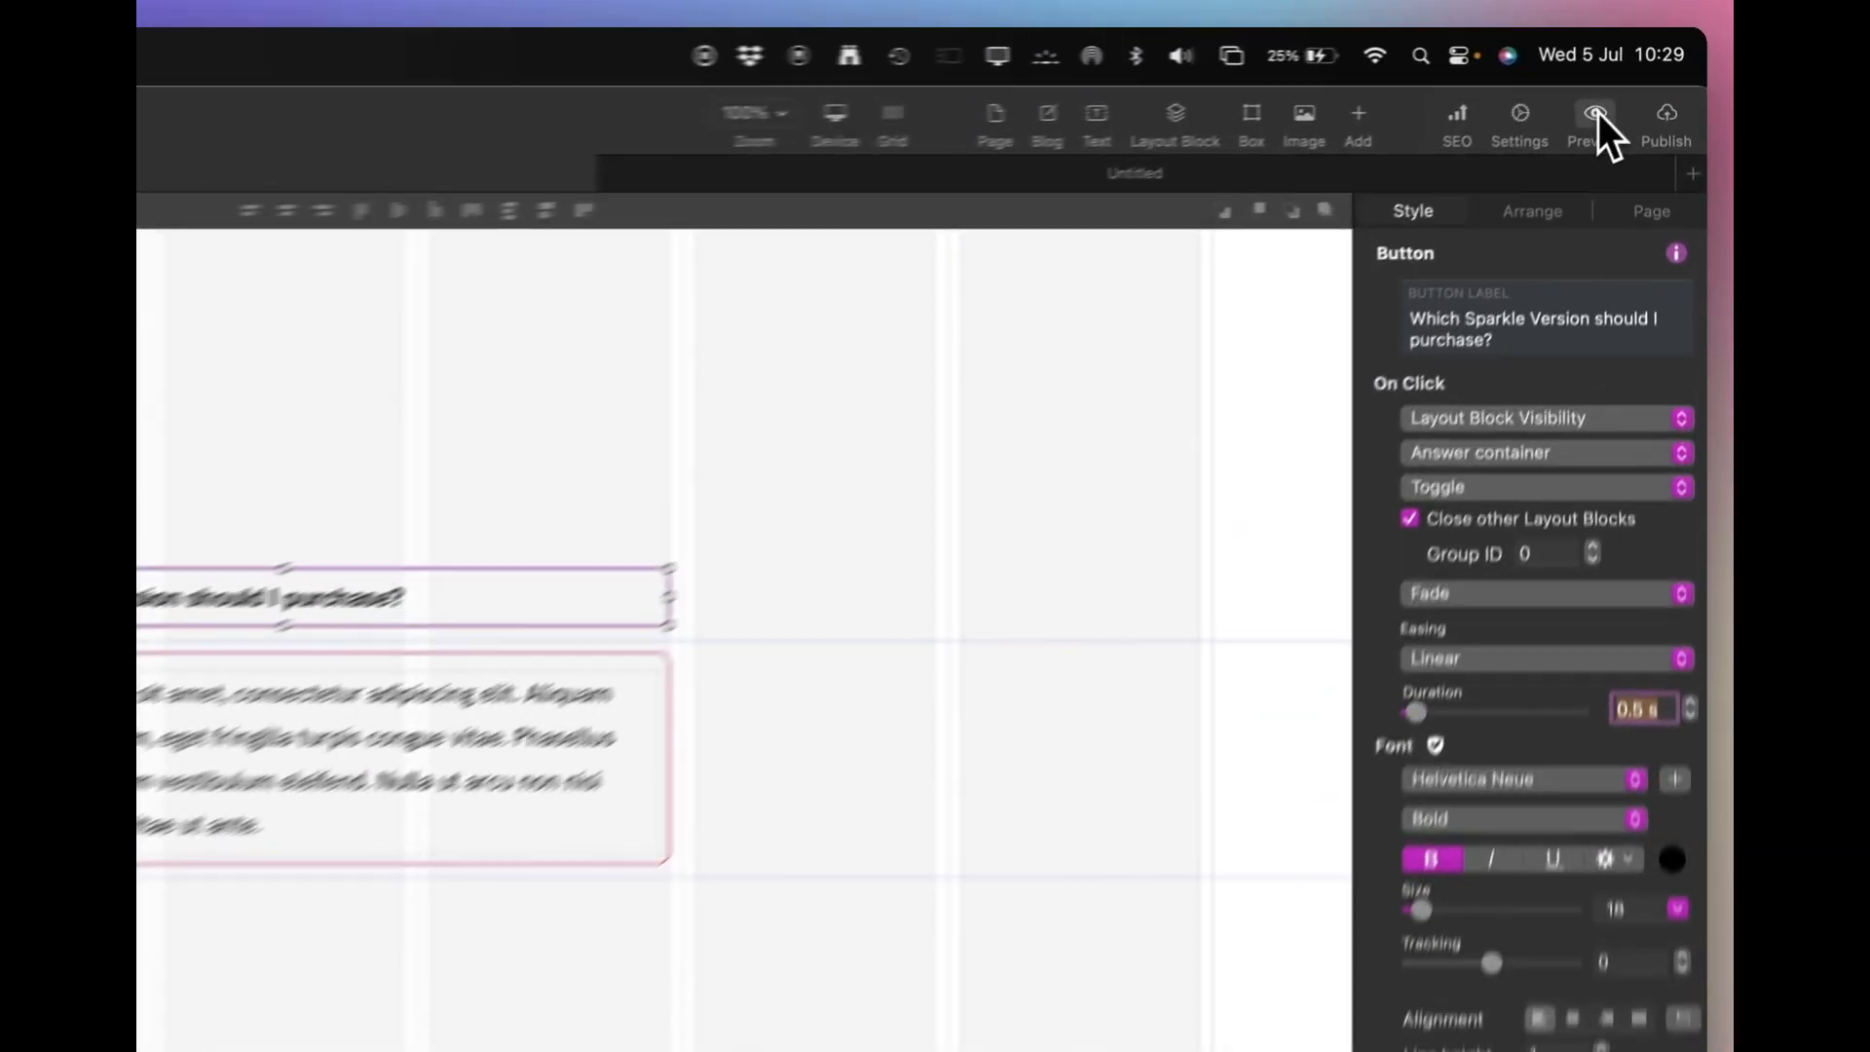
Preview the page live in Safari, test opening and closing the answer from its question button, and return to Sparkle.
left_click(1597, 113)
left_click(1599, 319)
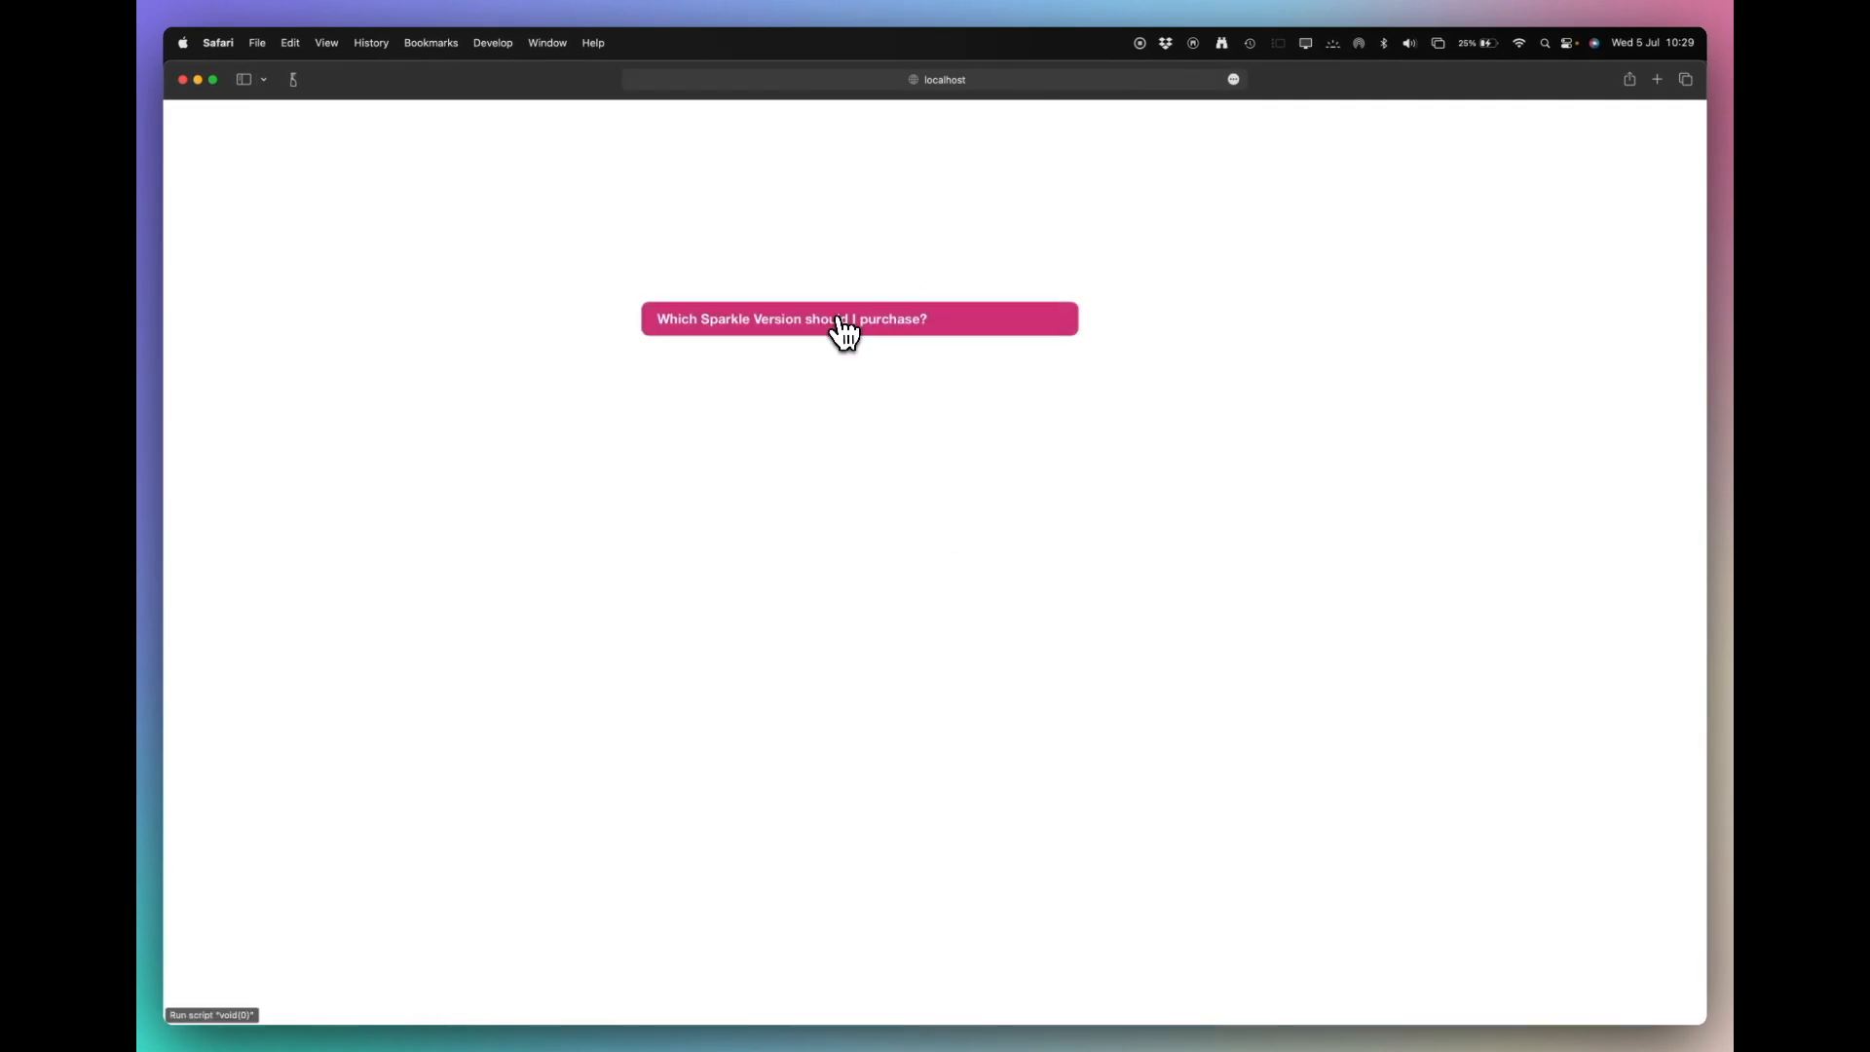
left_click(841, 321)
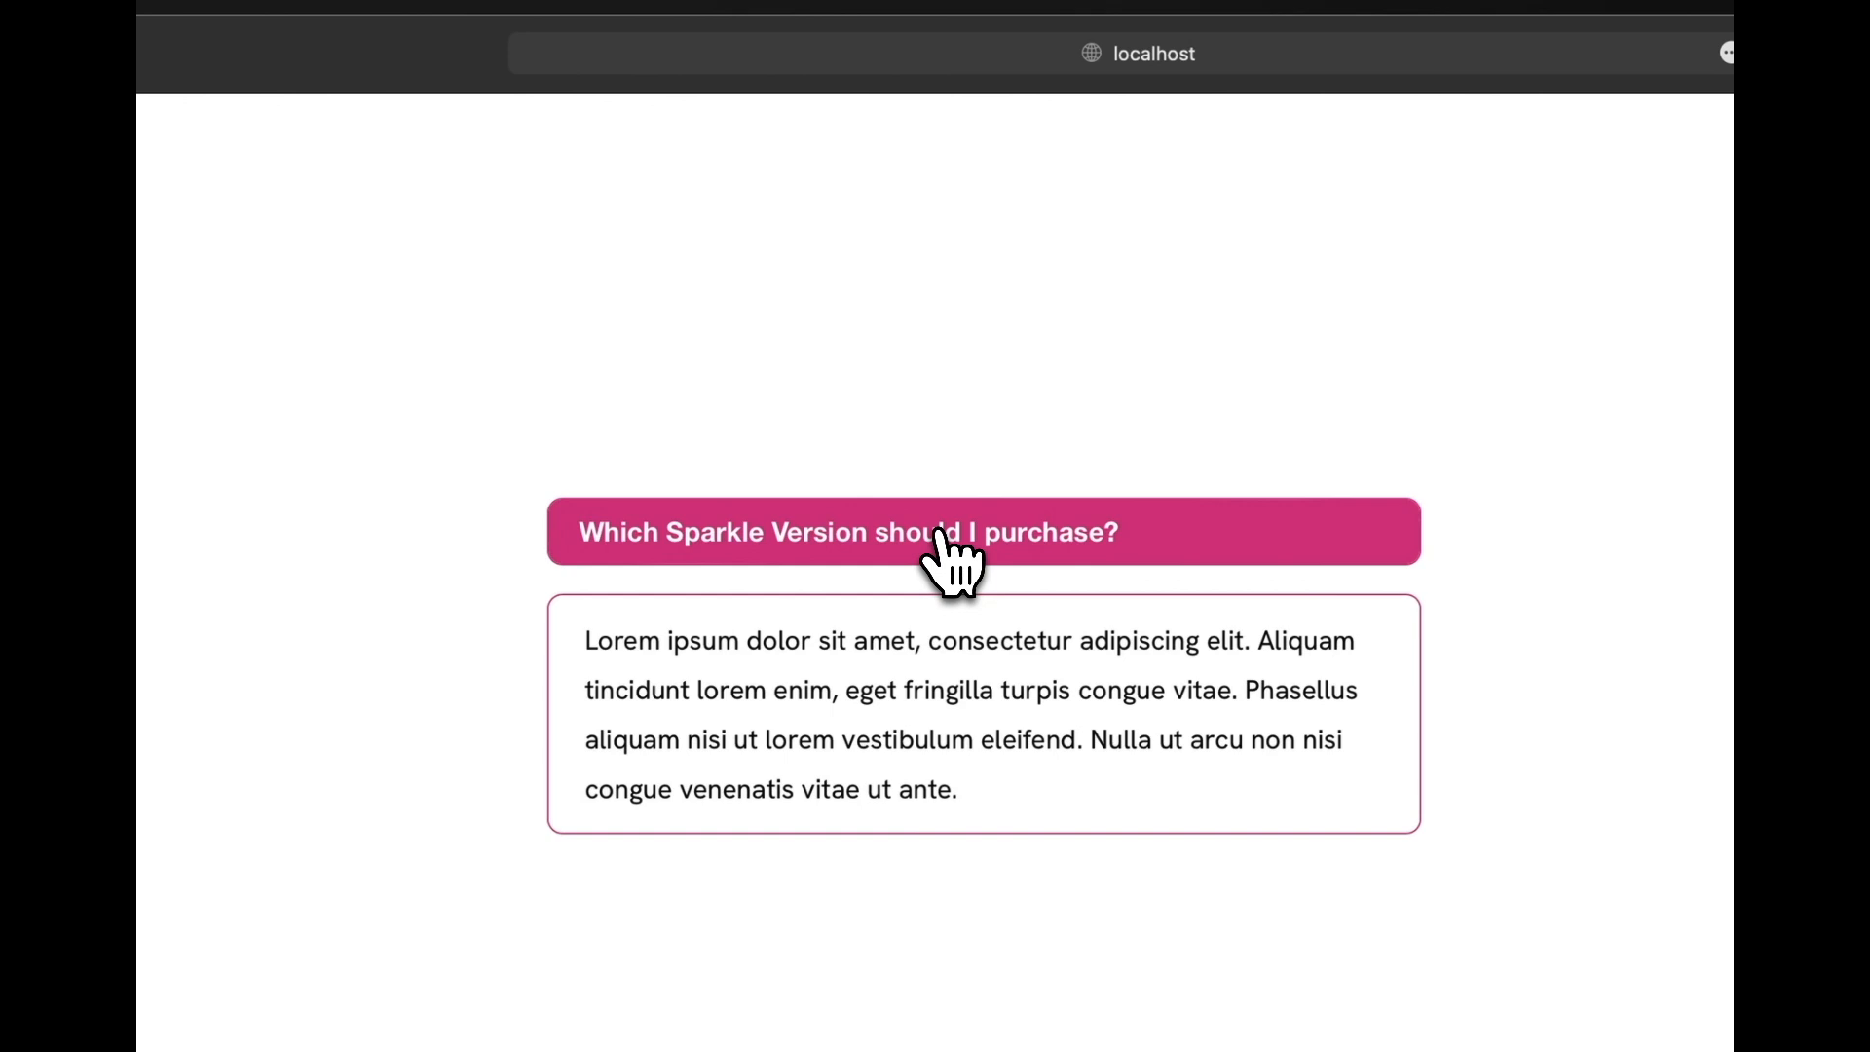
left_click(938, 533)
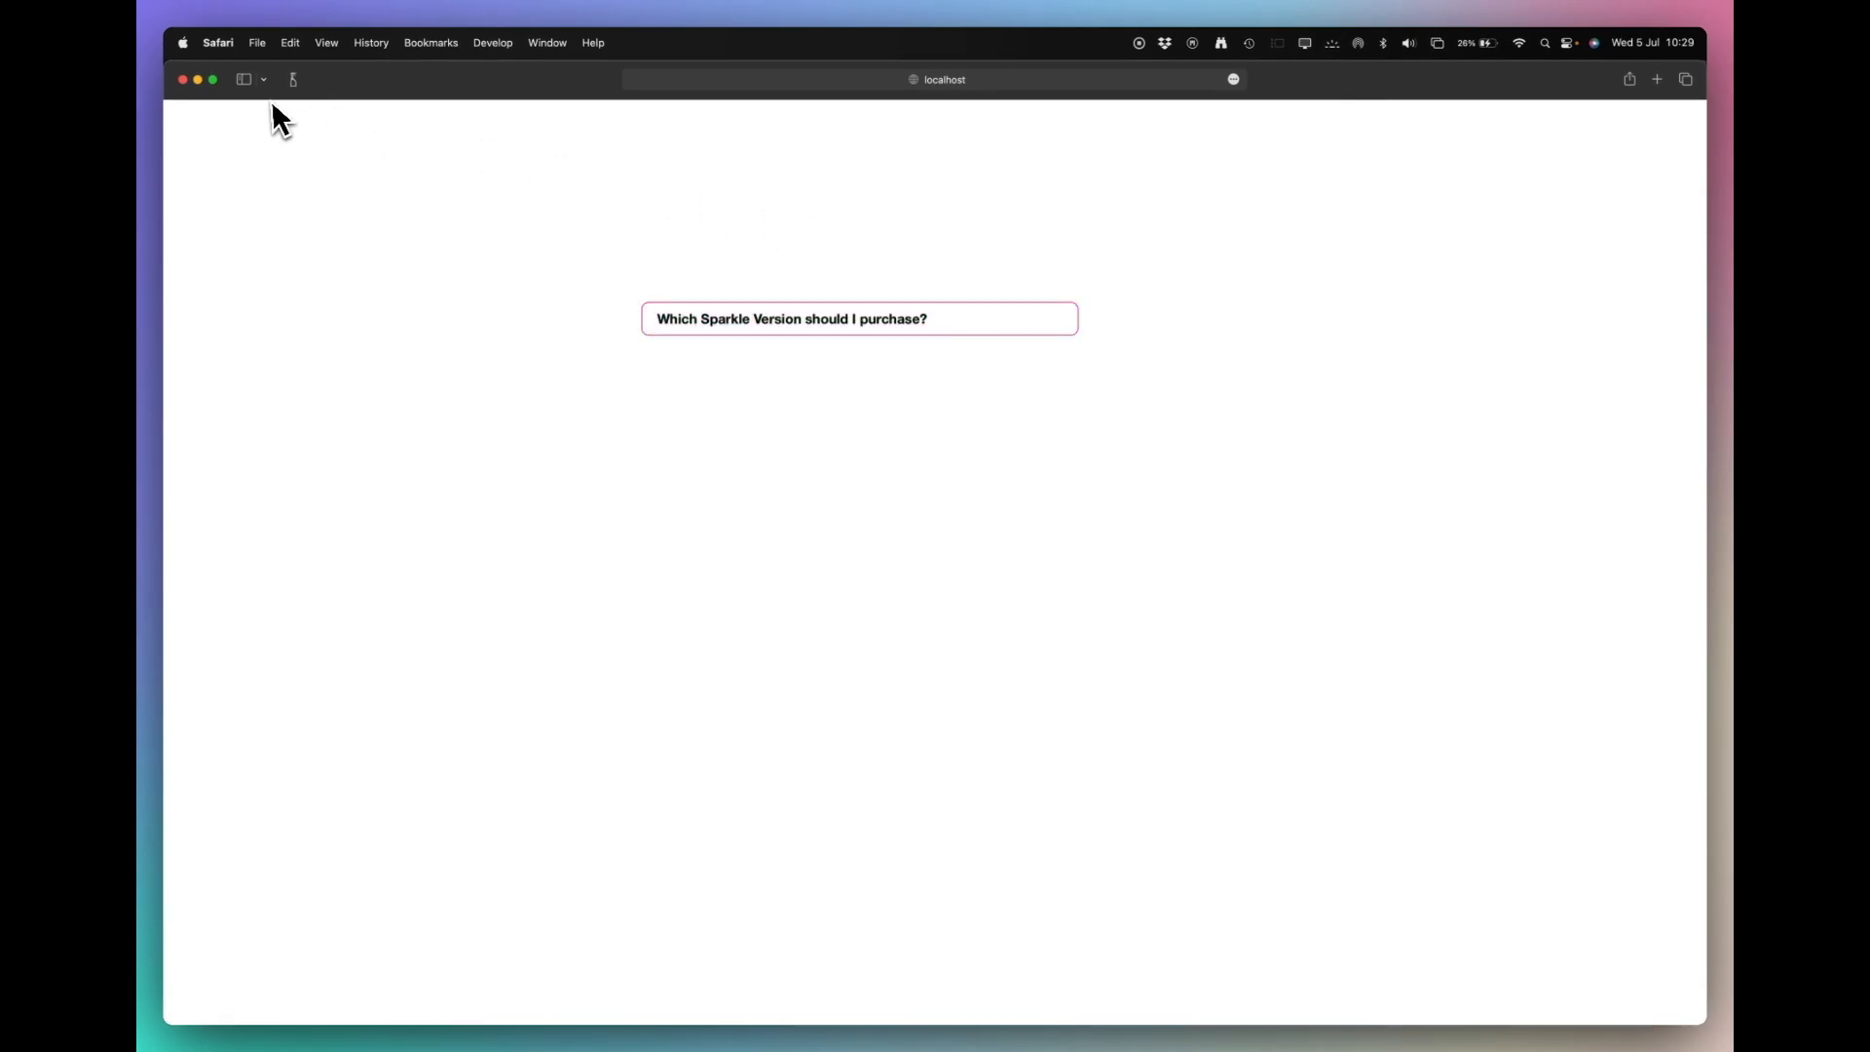
key("super+Tab")
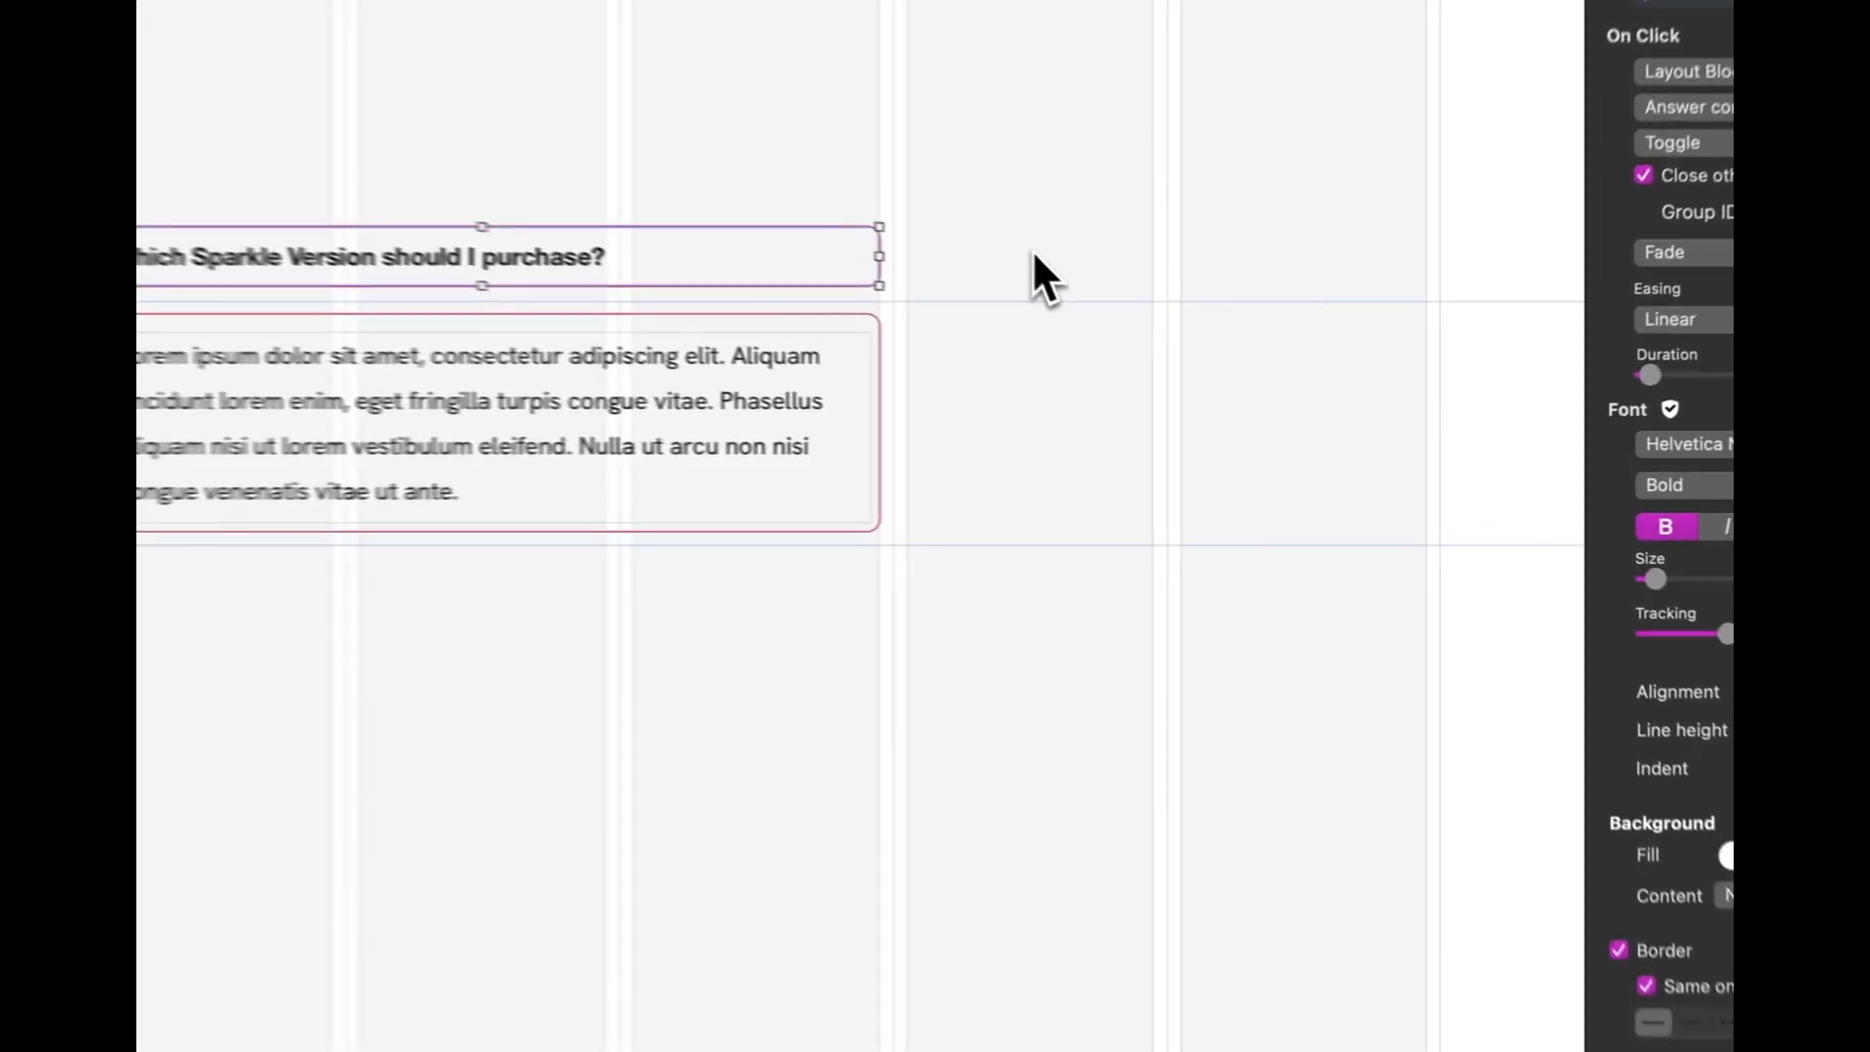
Add a second question button below the first answer, labelled "Where can I purchase Sparkle 5?", styled like the first question.
left_click(1205, 350)
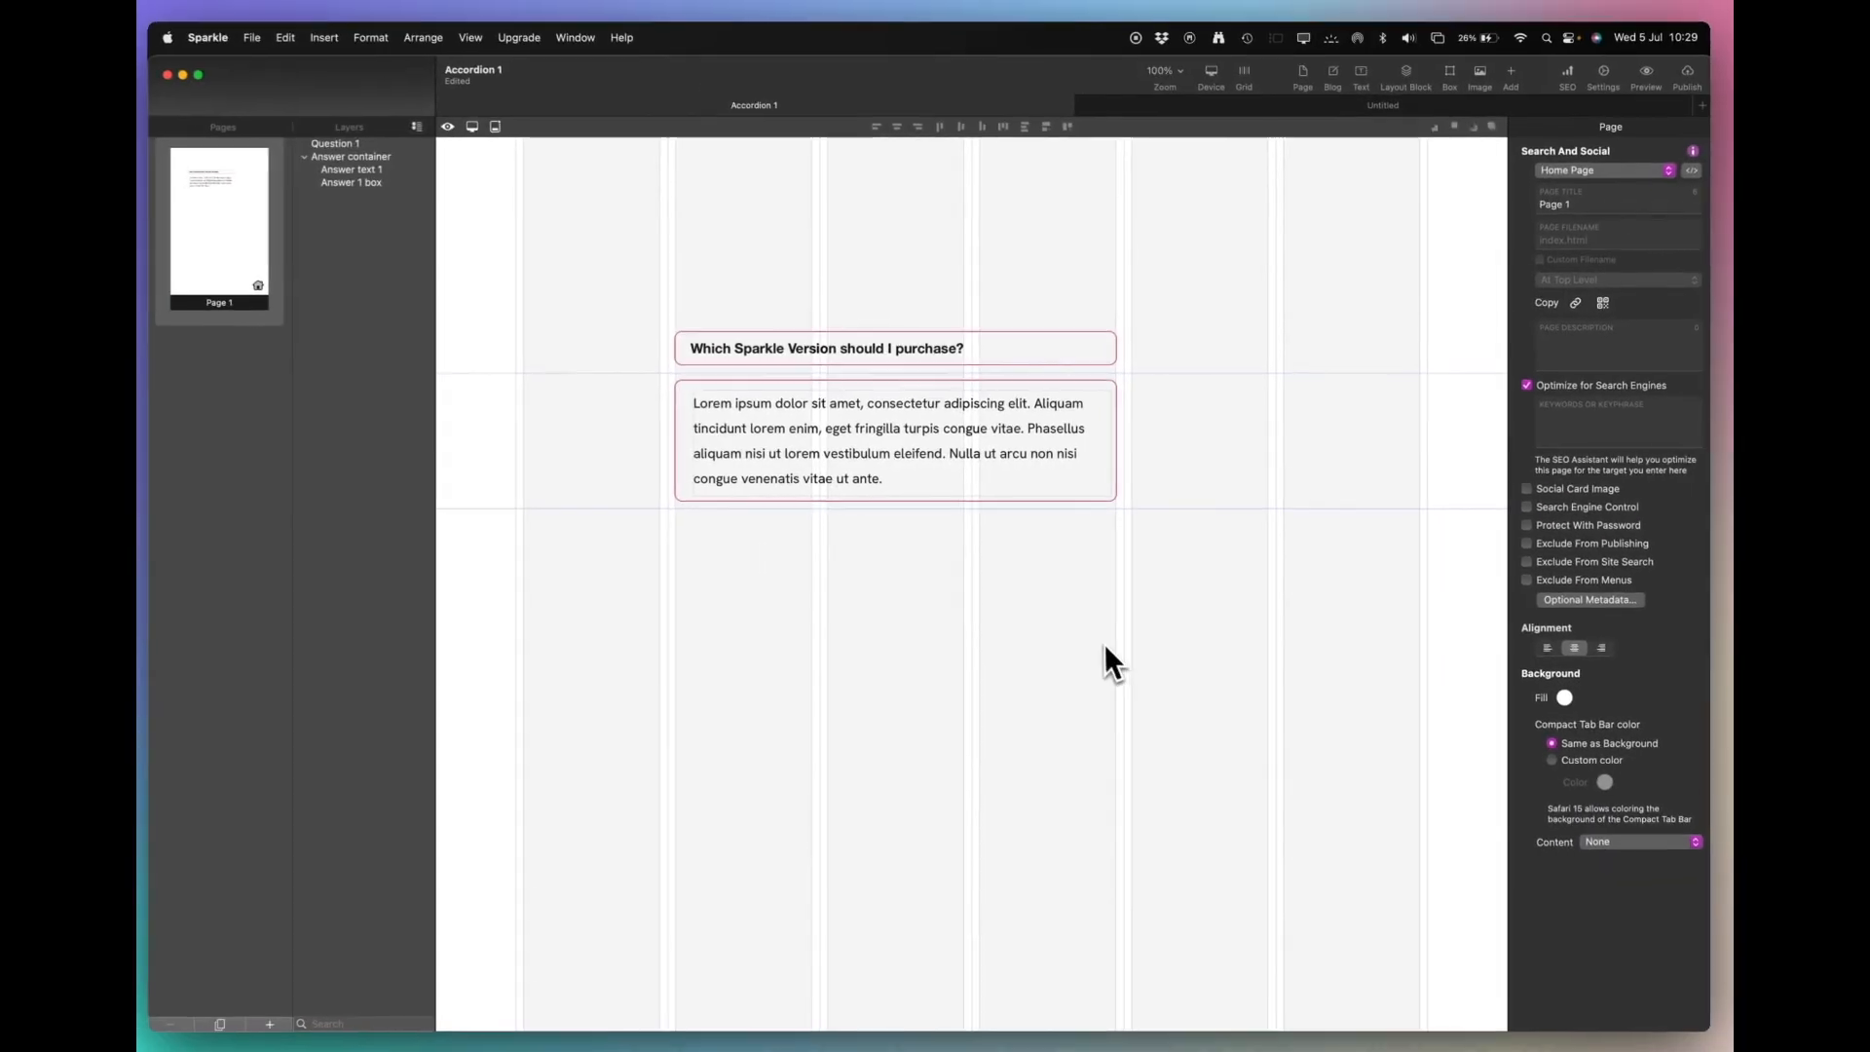
left_click(1510, 76)
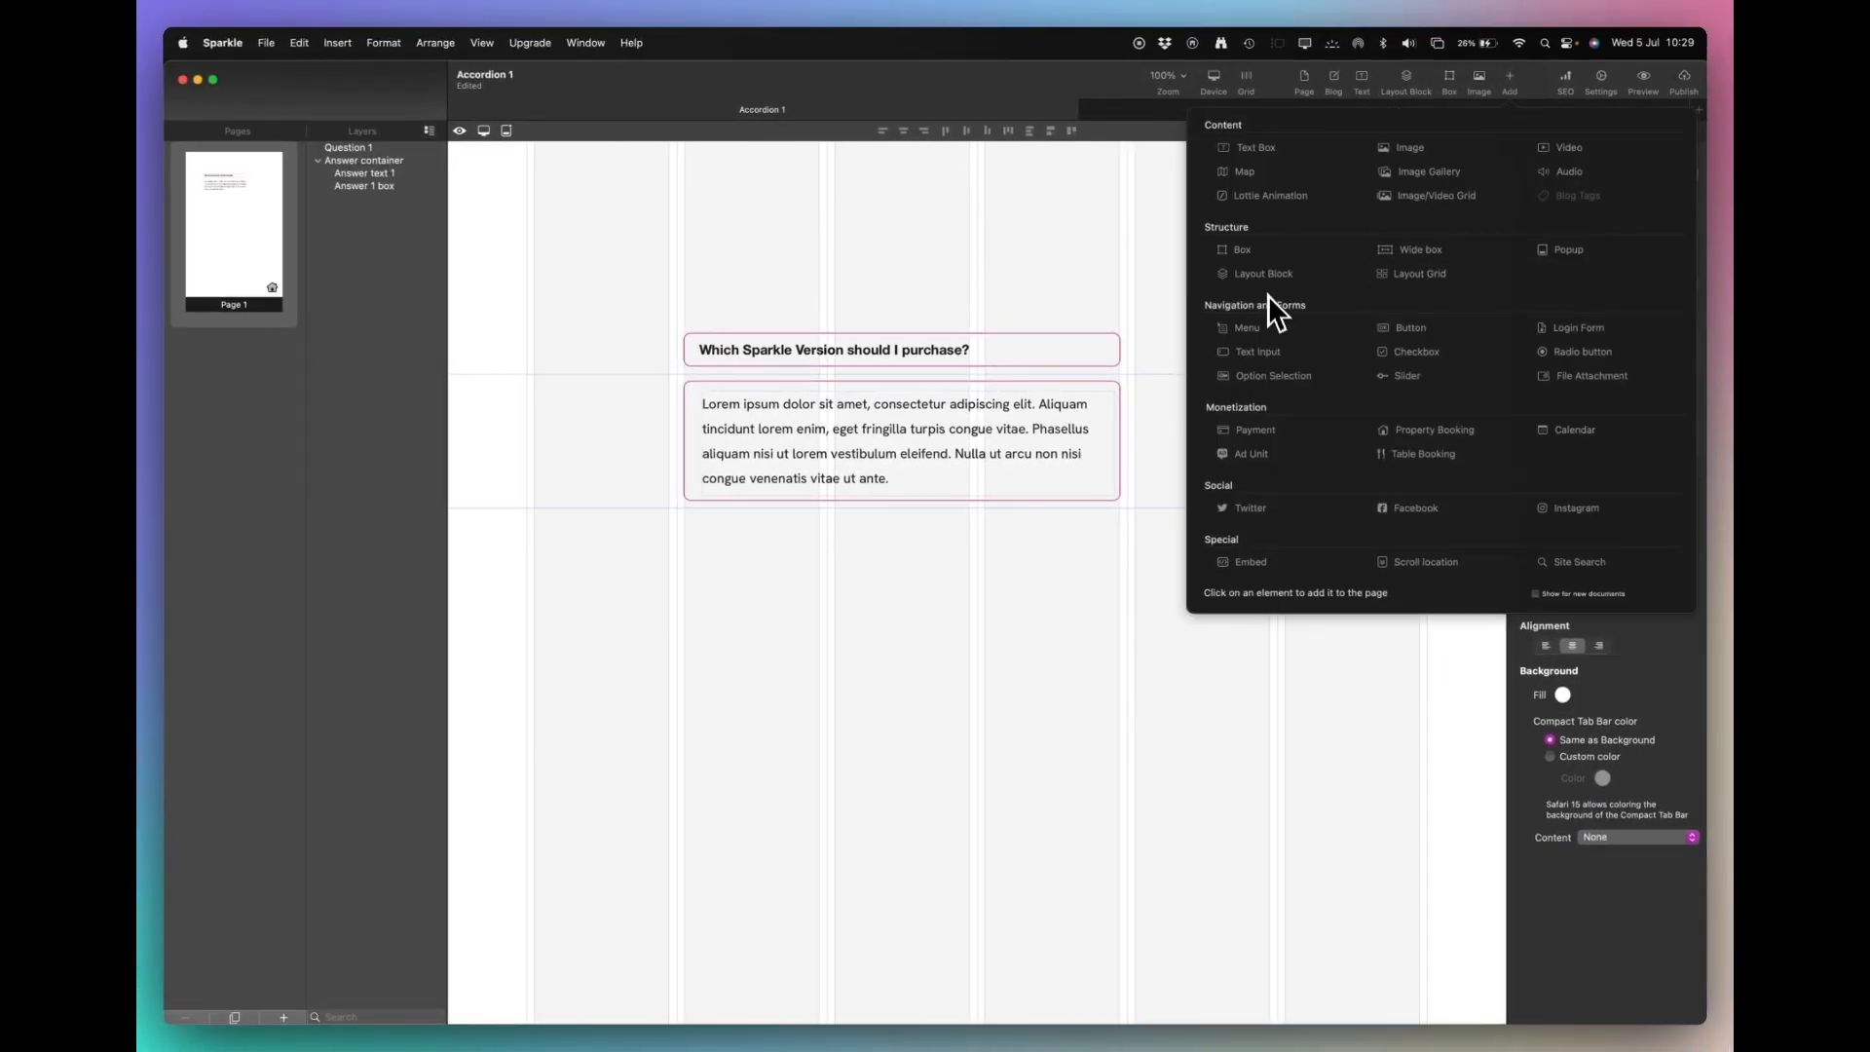
left_click_drag(1269, 309, 985, 596)
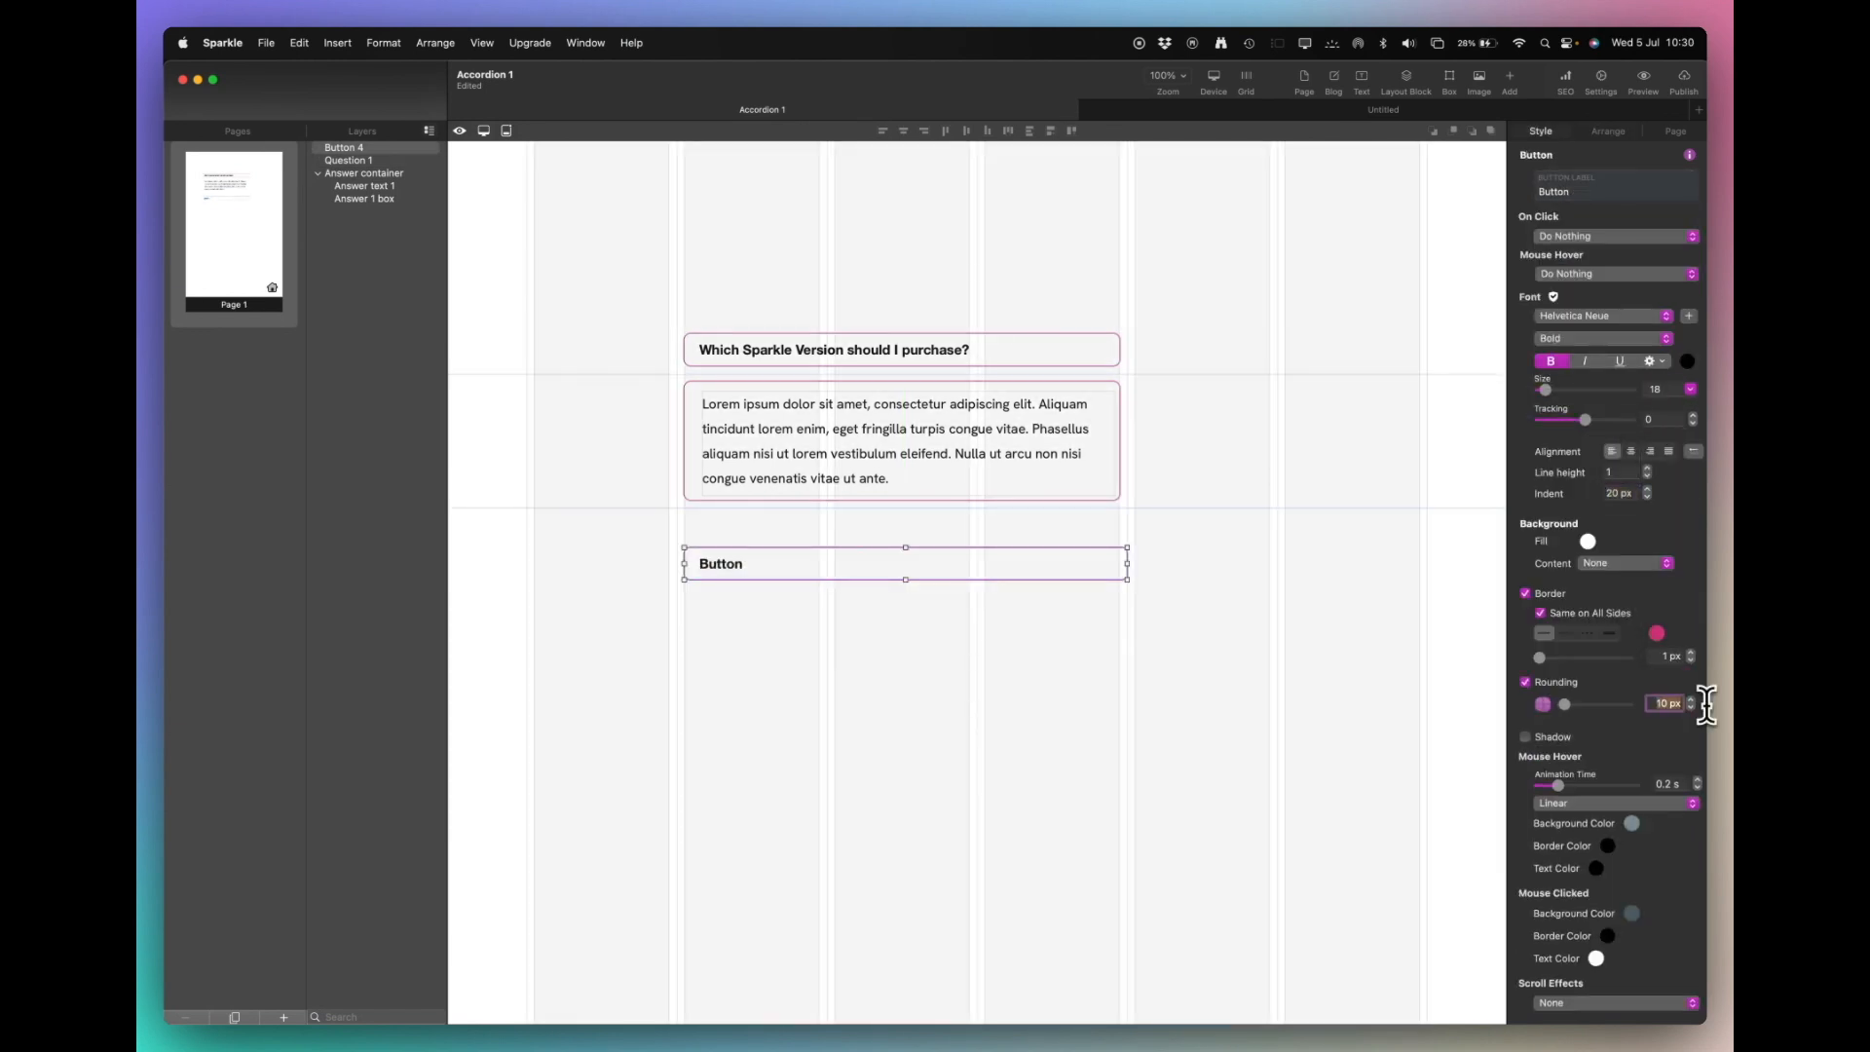
type("Where can I purchase Sparkle 5?")
Add a layout block below the second question, holding a pink-bordered answer box and a copy of the answer text.
left_click(1510, 76)
left_click_drag(1377, 334, 1008, 664)
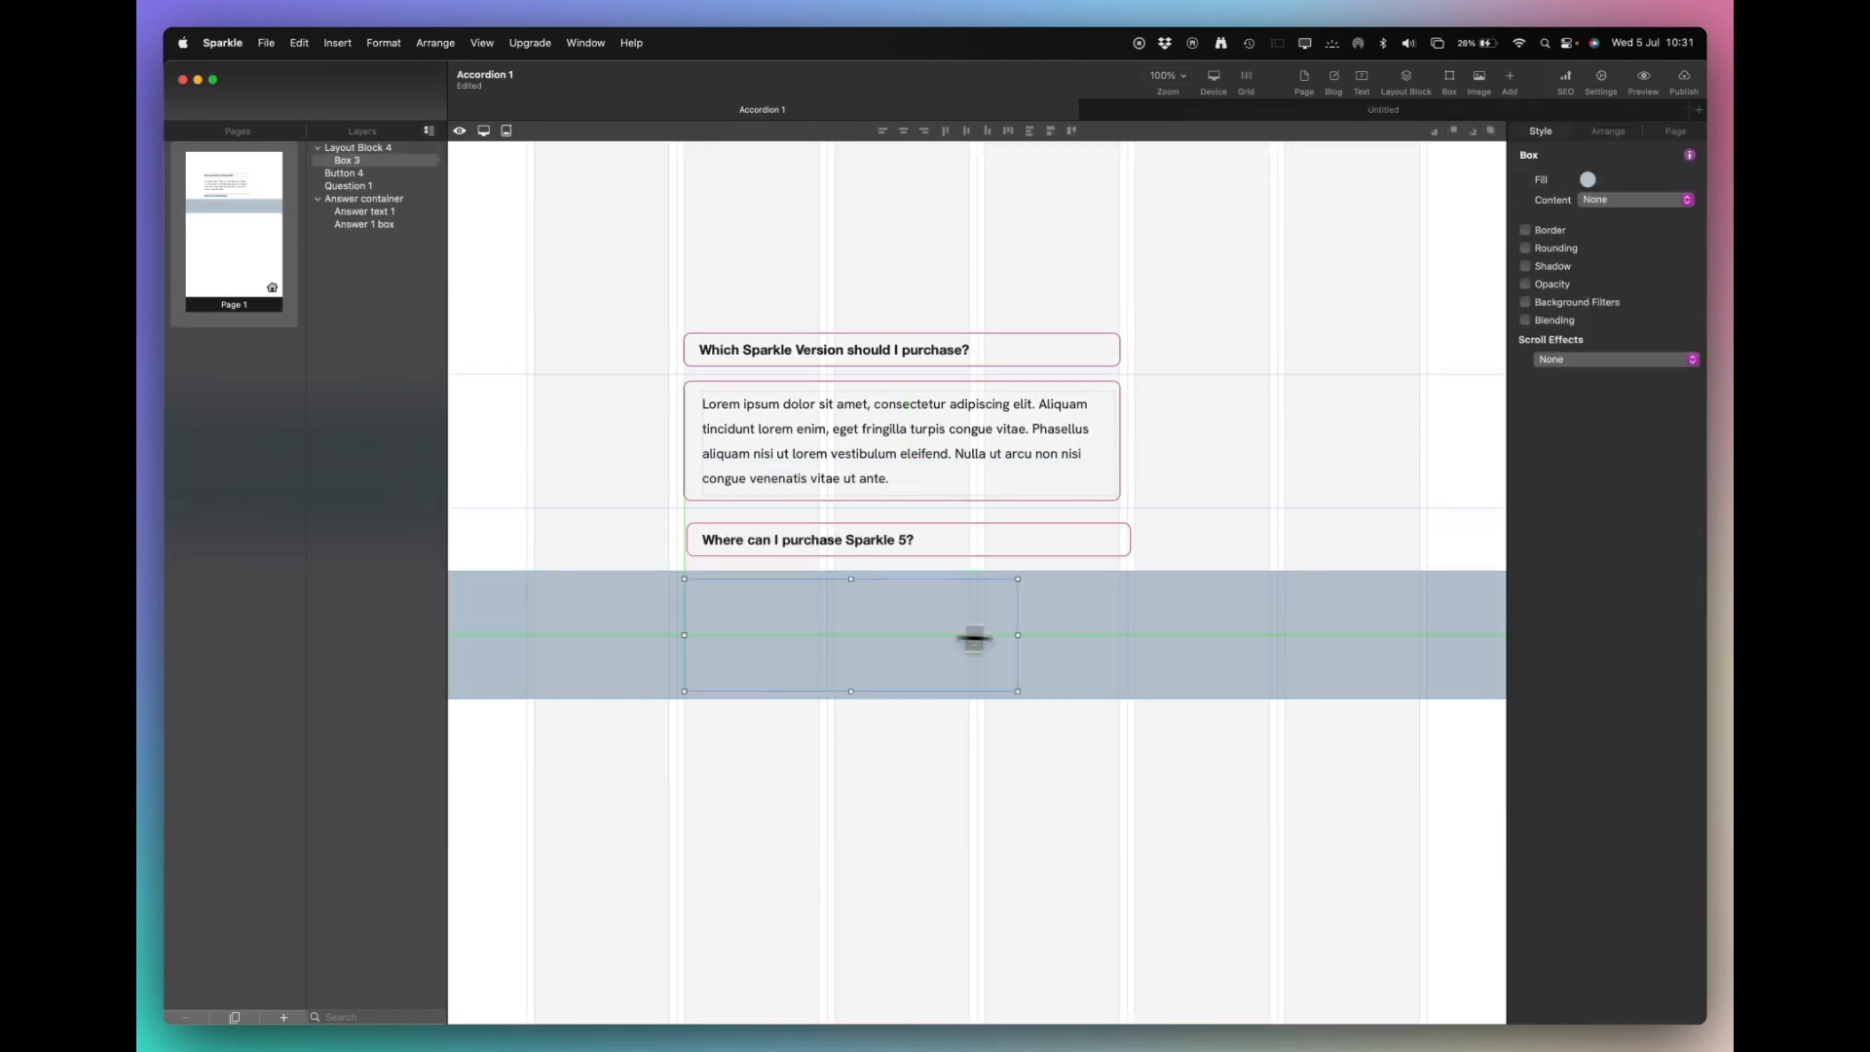
key("super+v")
key("super+v")
Set the second question's on-click action to toggle Layout Block 4, closing other layout blocks, with a Fade animation.
key("super+a")
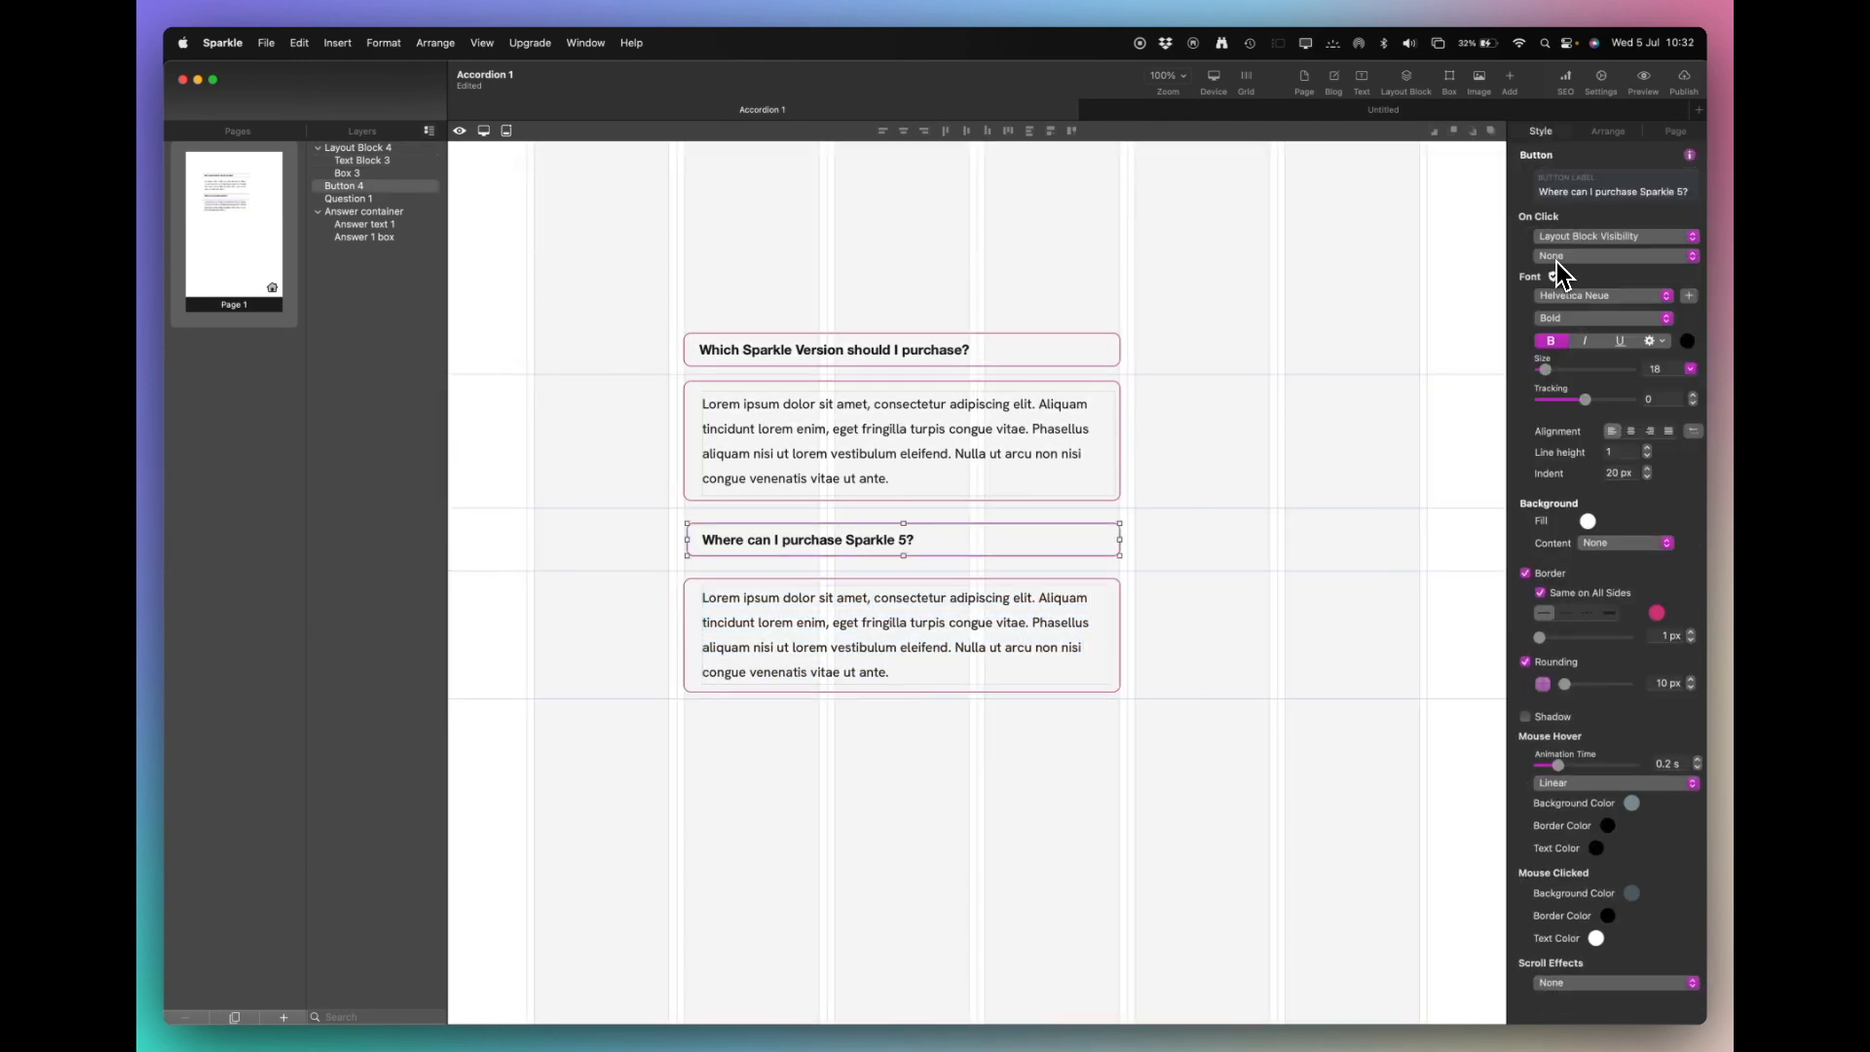
left_click(1558, 255)
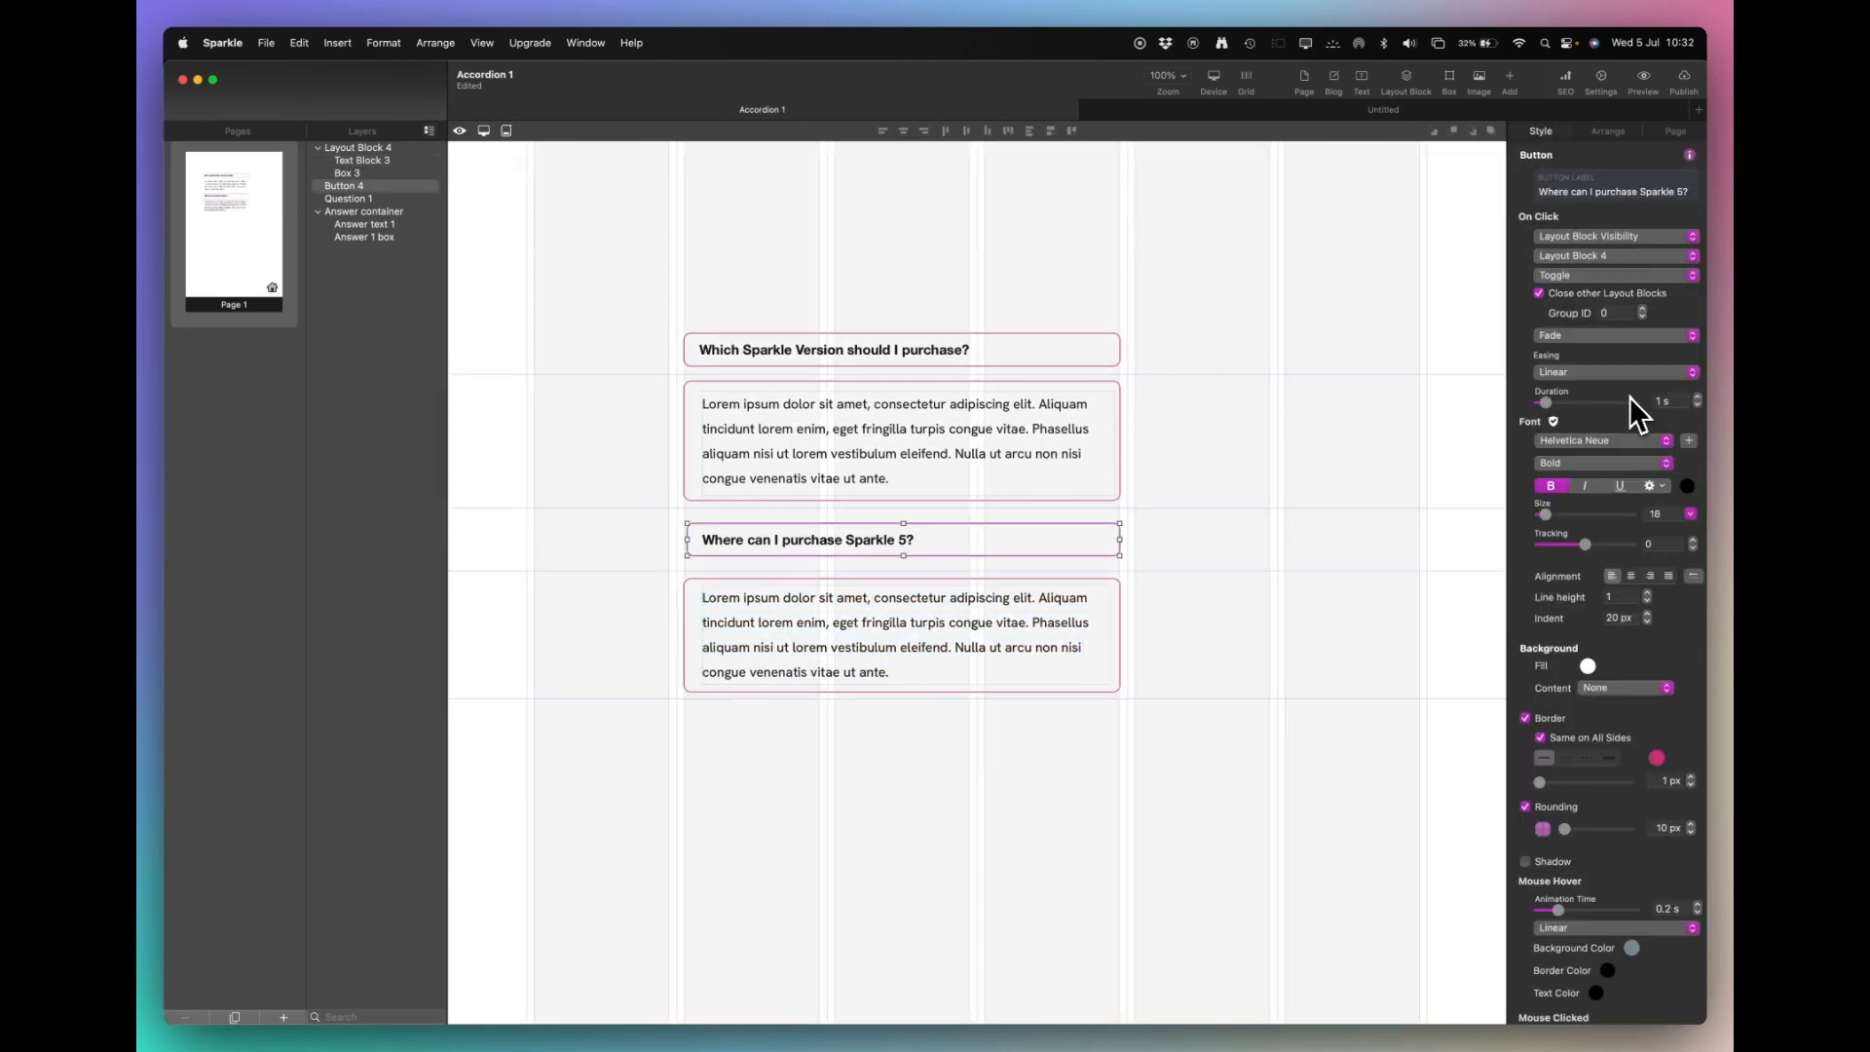
left_click(1636, 405)
Rename the second answer's layout block Answer container 2 and its button Question 2, ordering the layers as question and answer pairs.
left_click(812, 641)
double_click(359, 147)
type("Answer container 2")
key("Return")
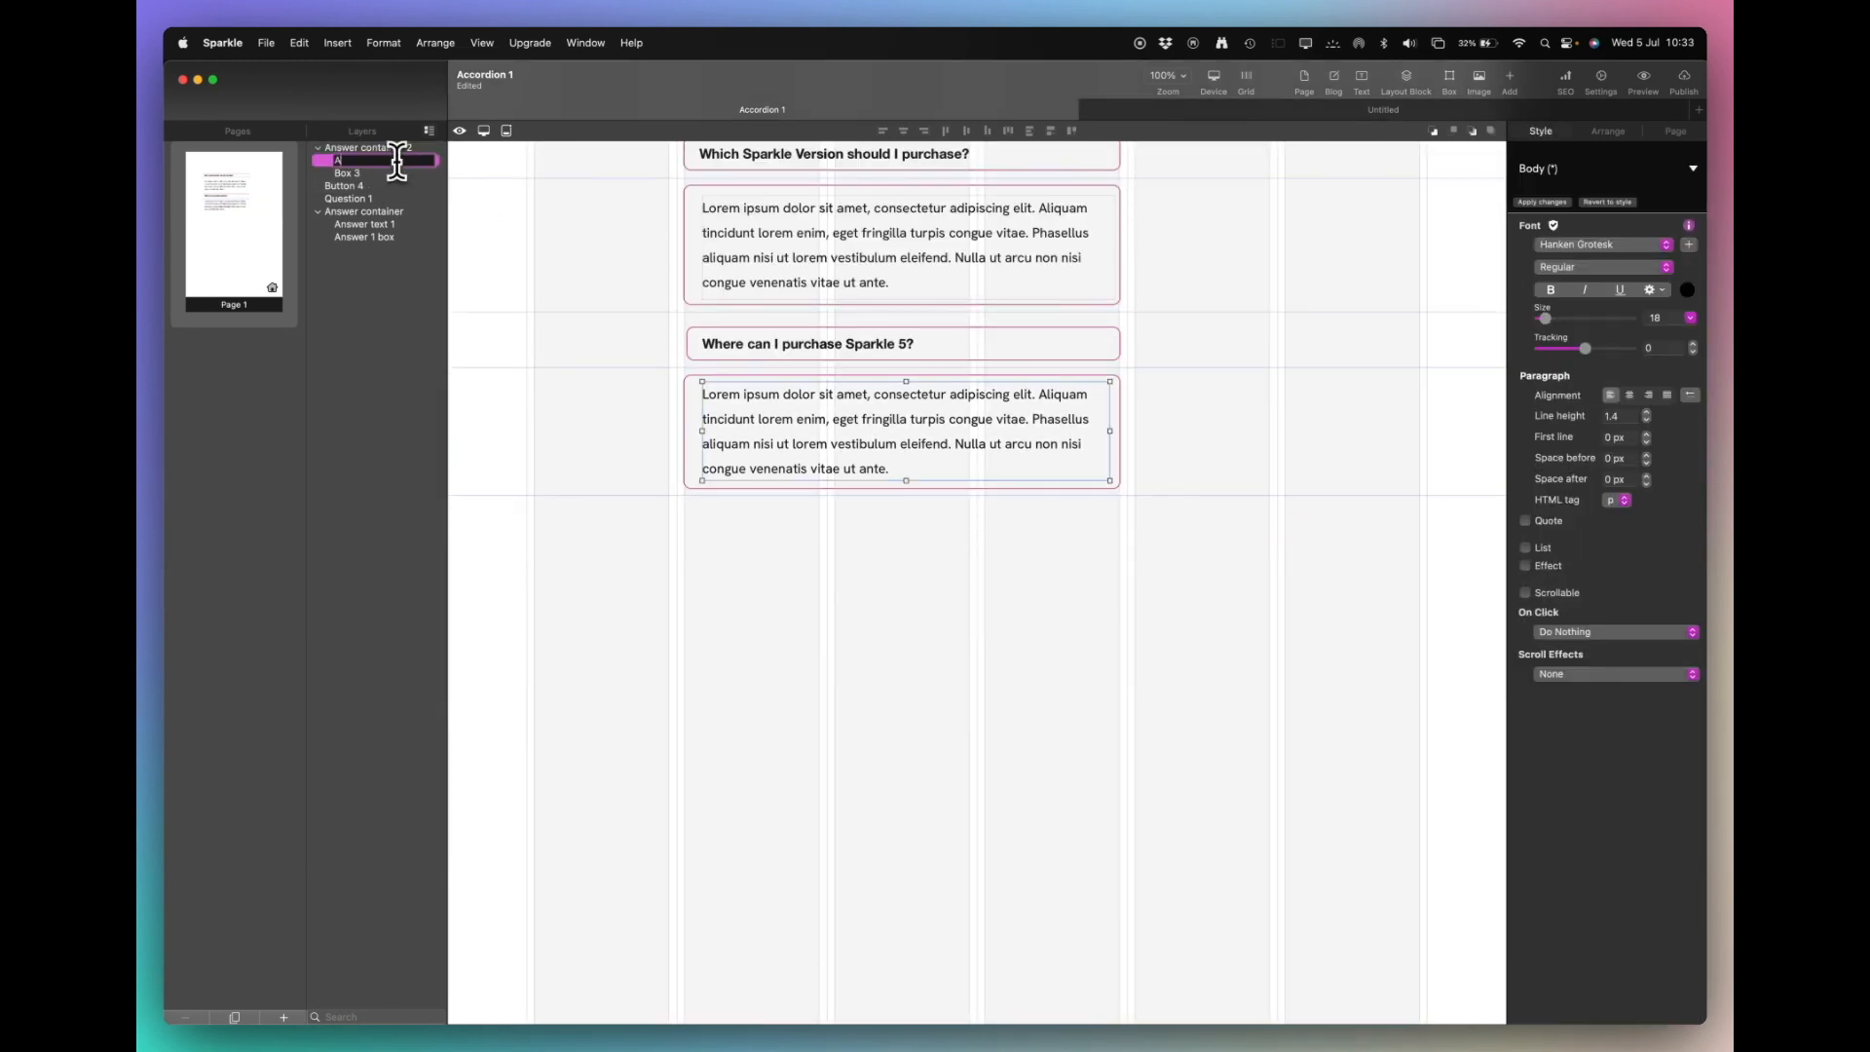
left_click(338, 148)
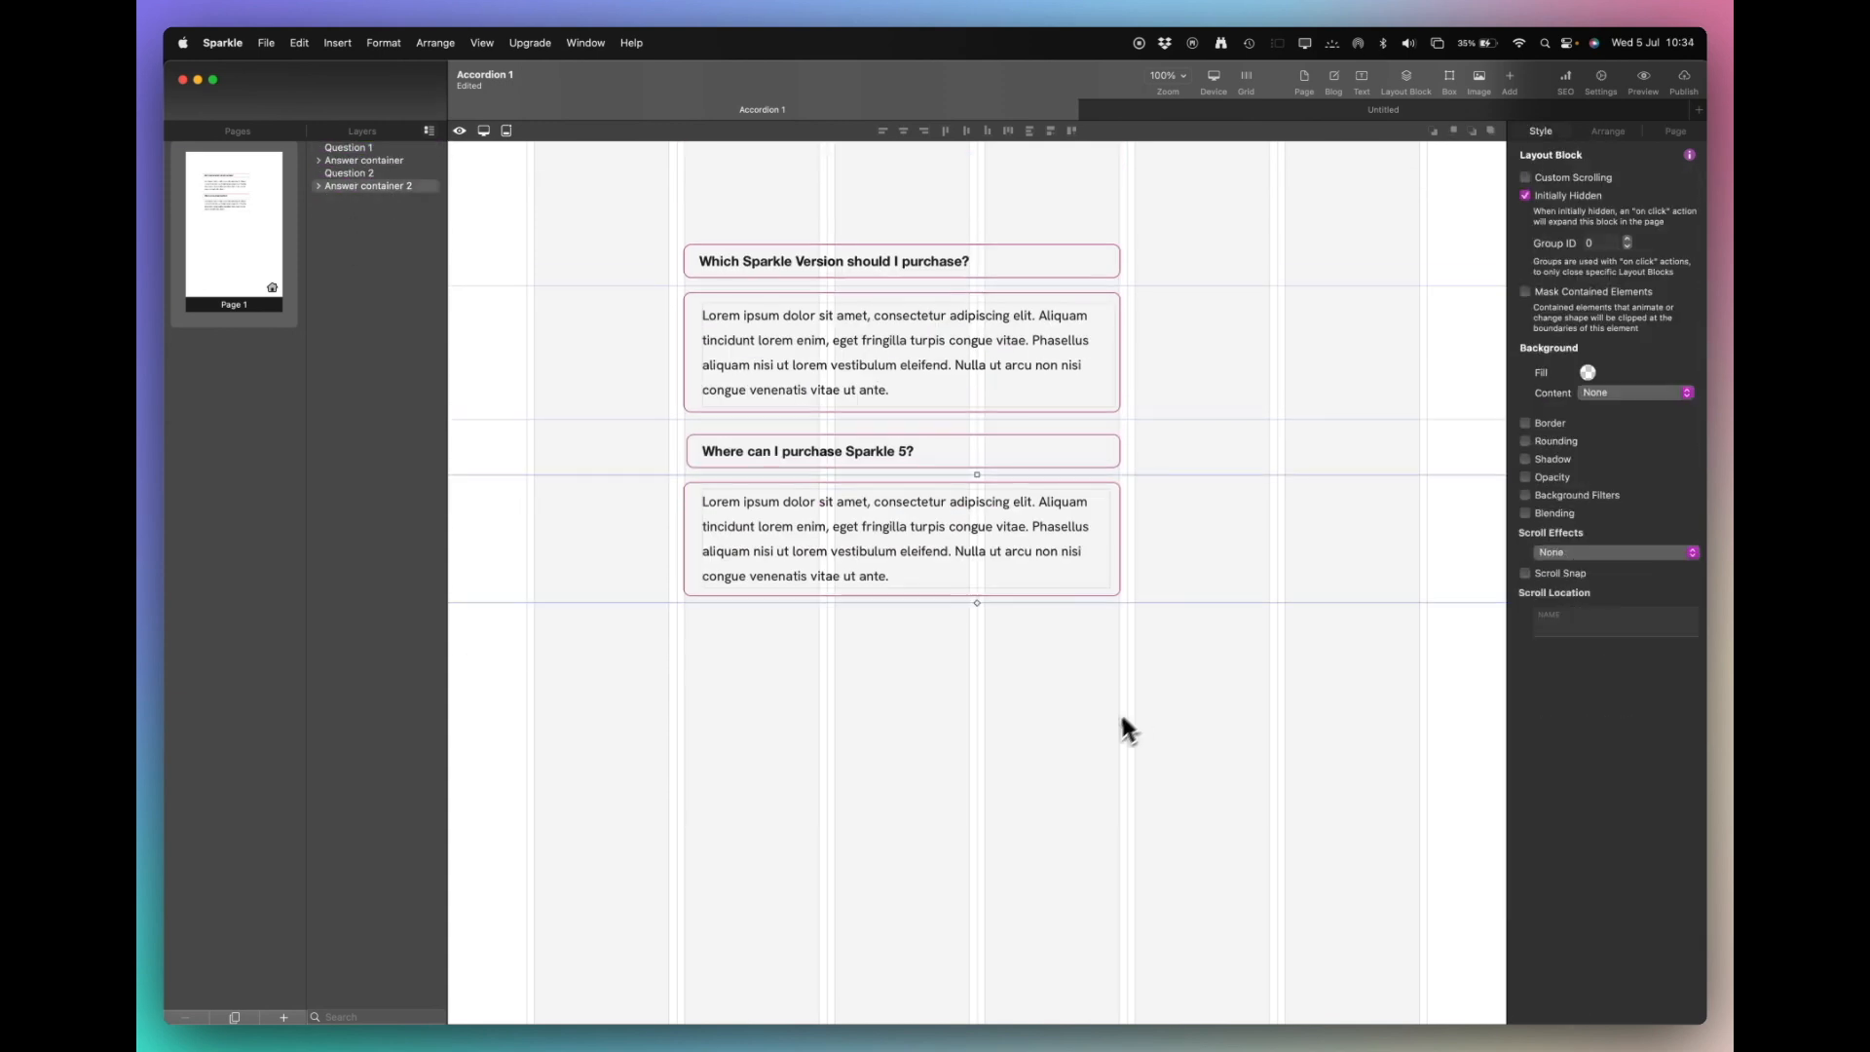
Preview the page in Safari, open each of the two questions in turn to test the accordion, and return to Sparkle.
left_click(1096, 694)
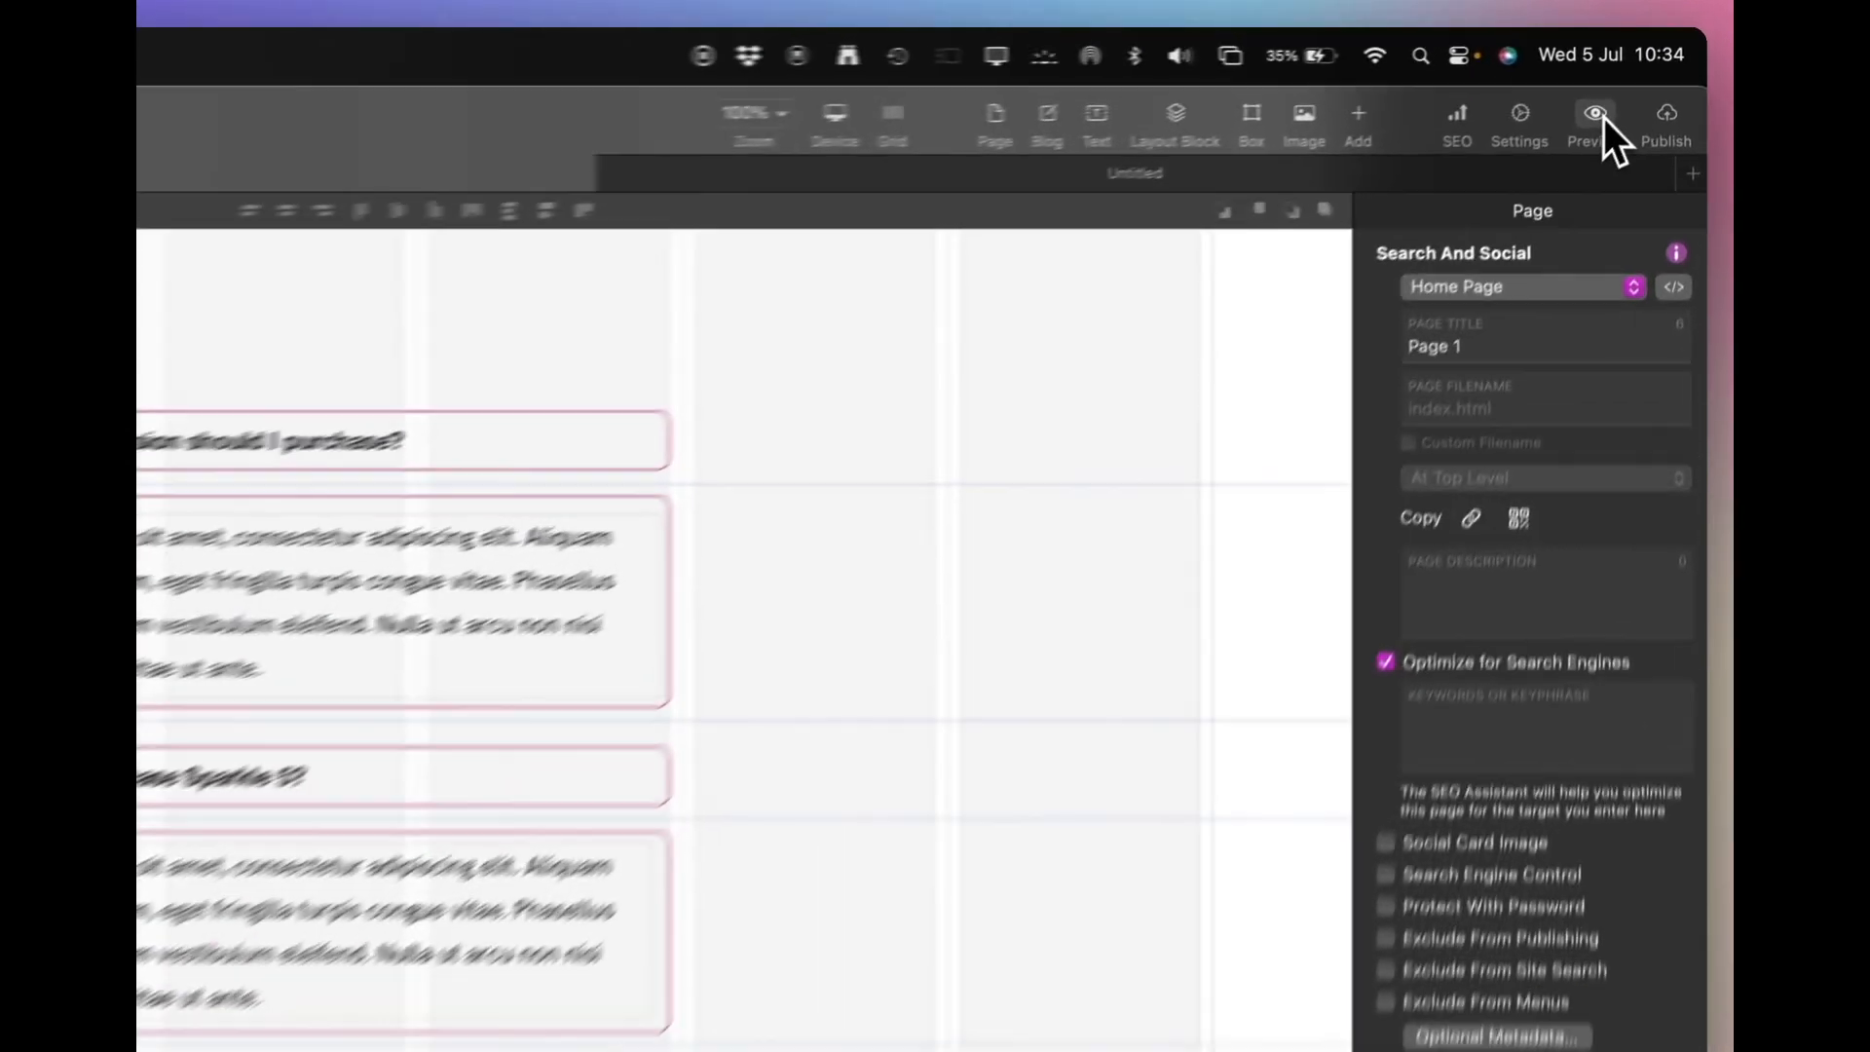
left_click(1642, 88)
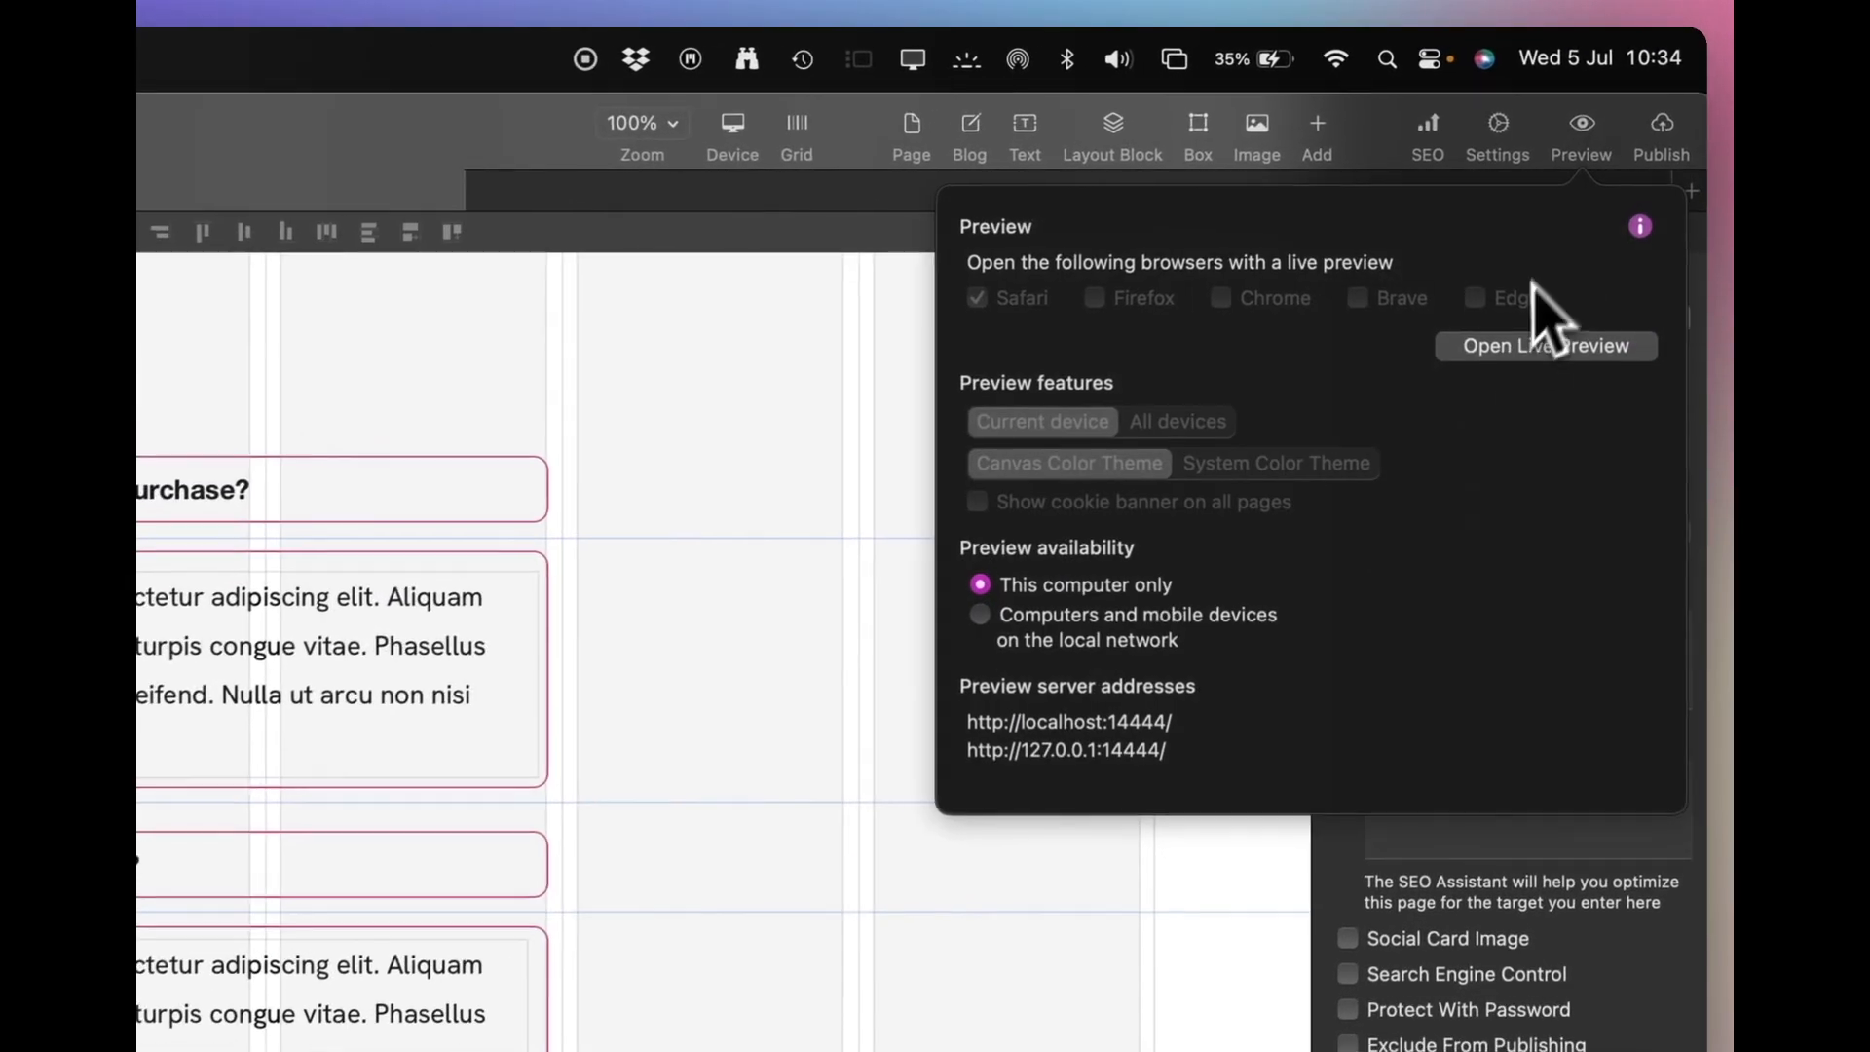
left_click(1627, 187)
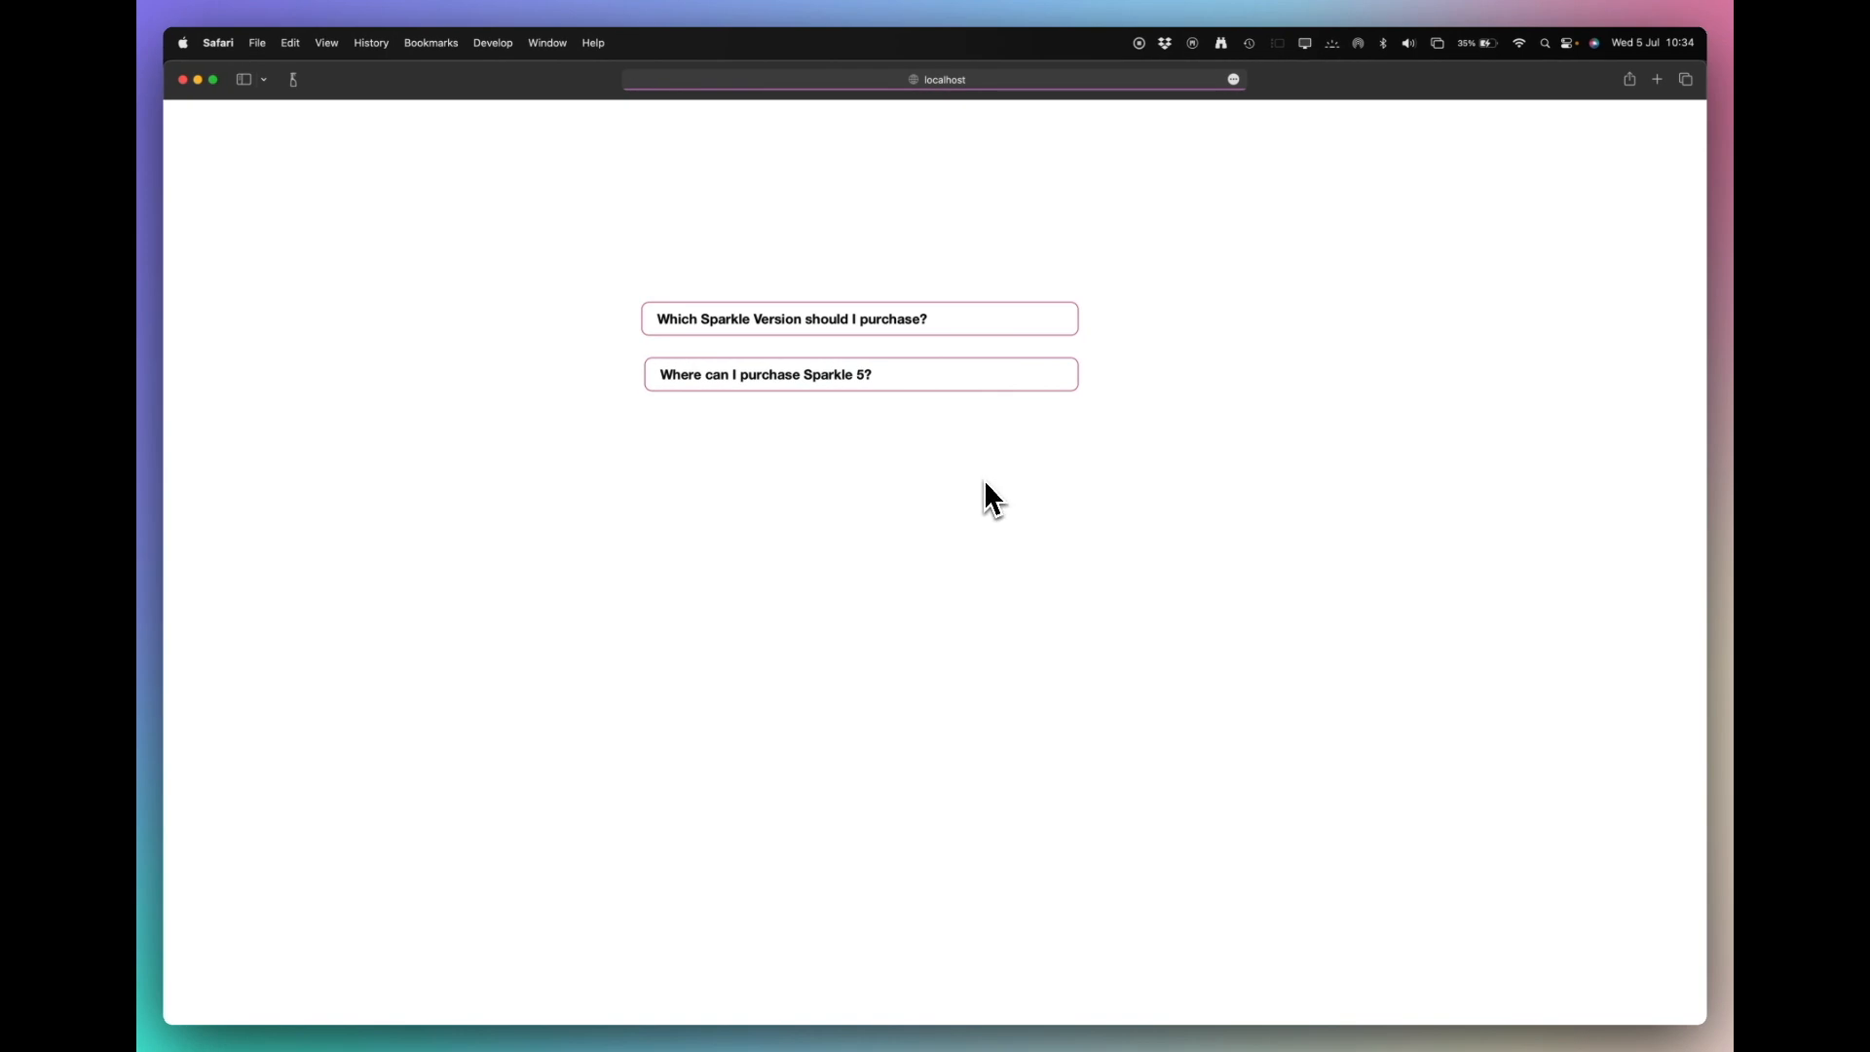
left_click(910, 320)
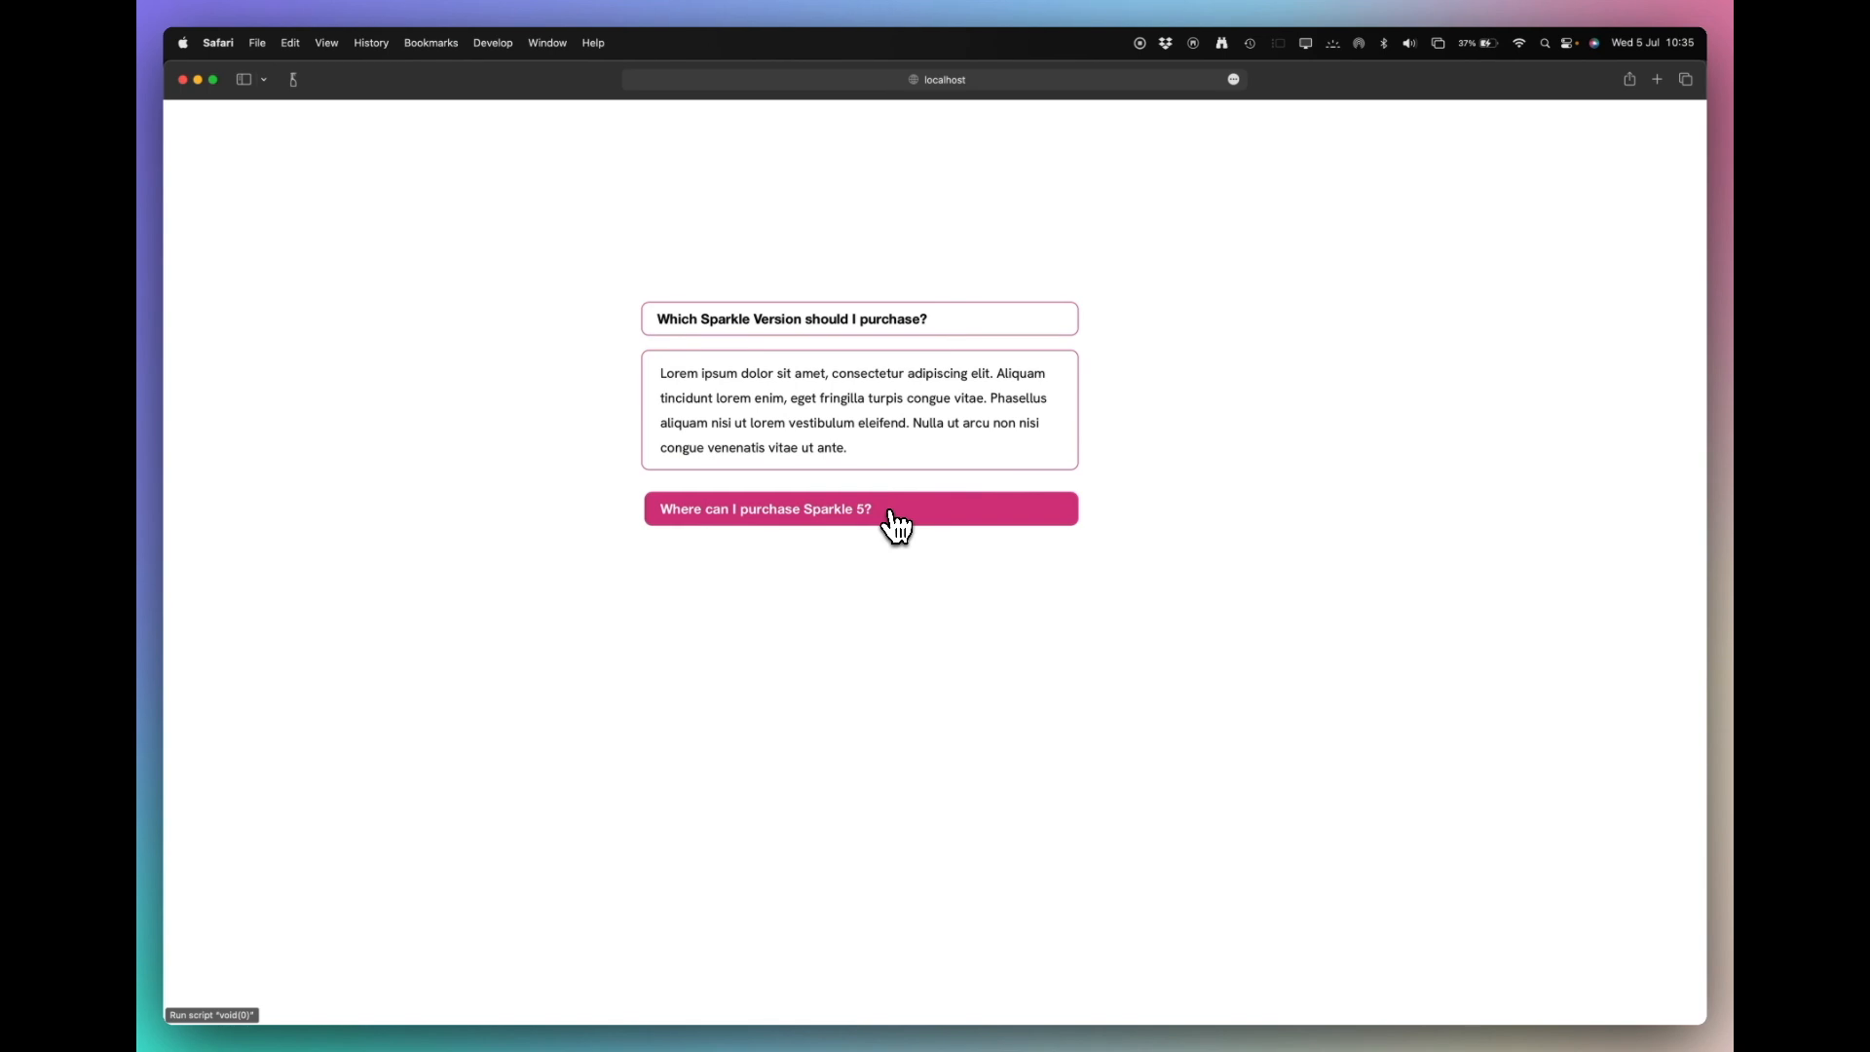
left_click(891, 514)
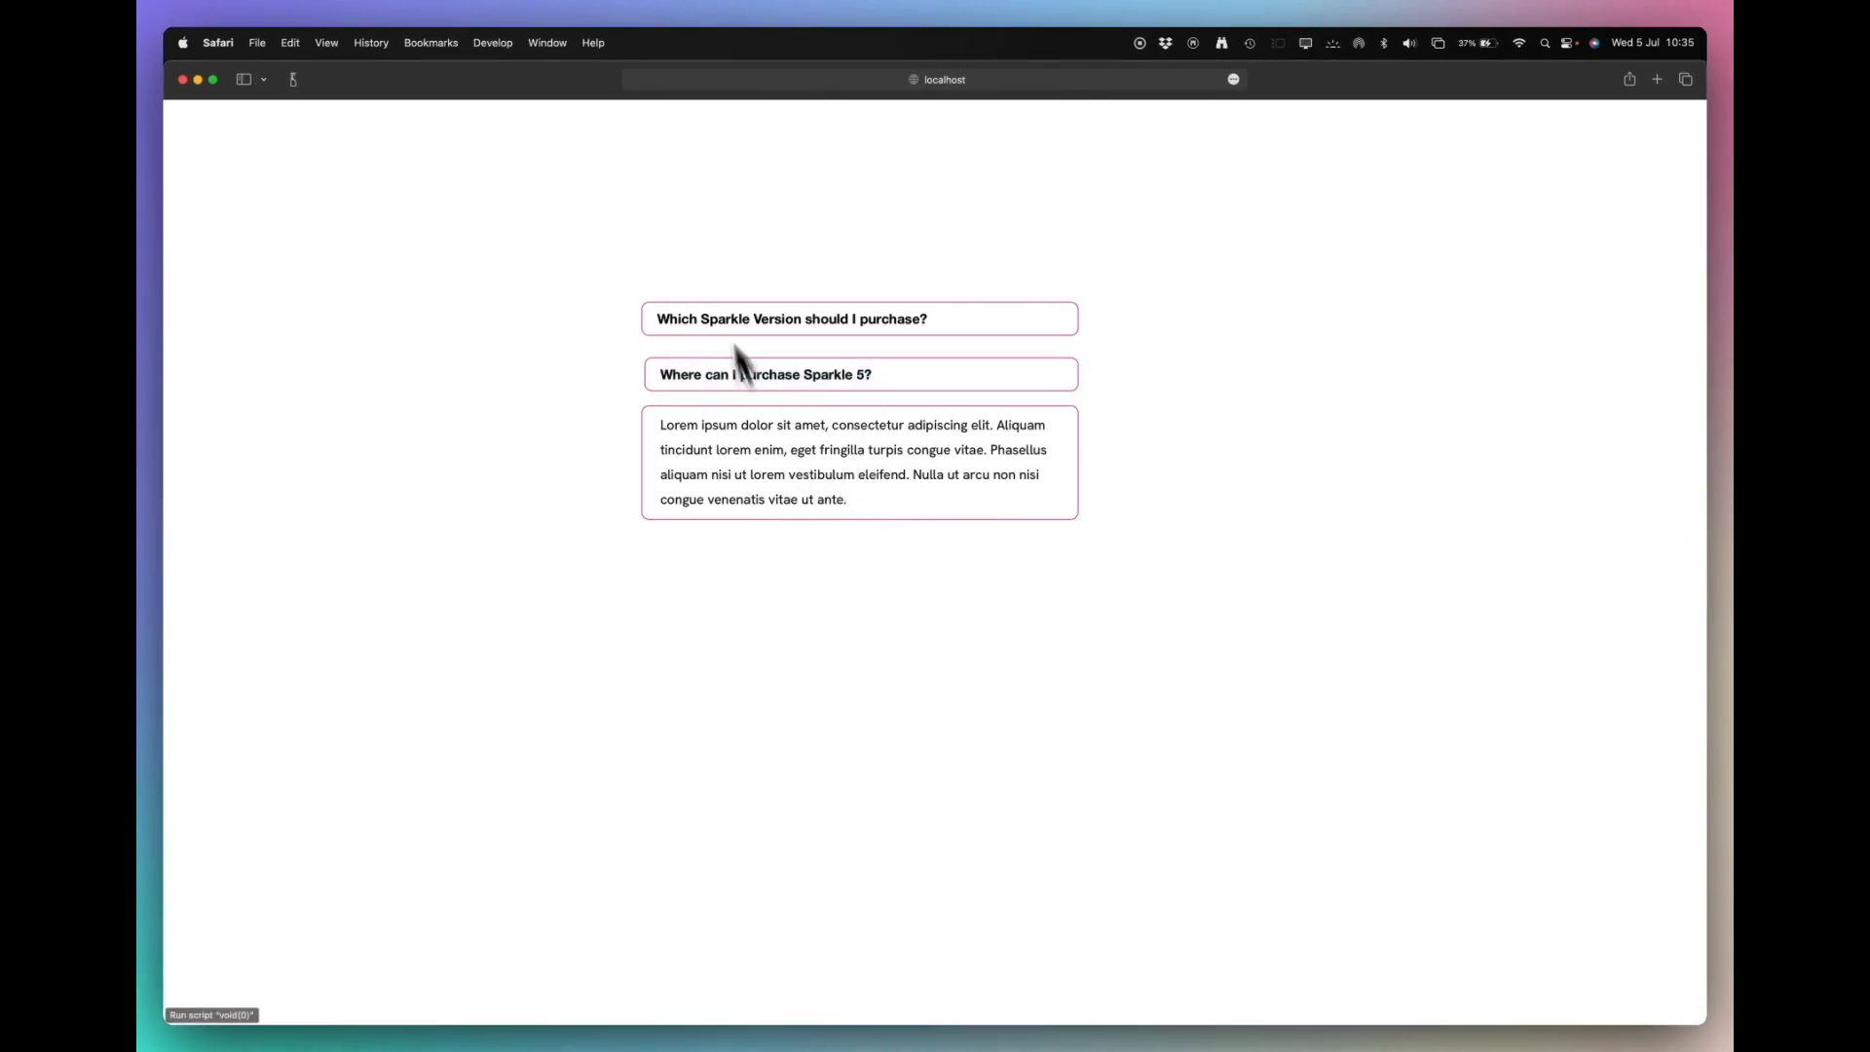
left_click(870, 321)
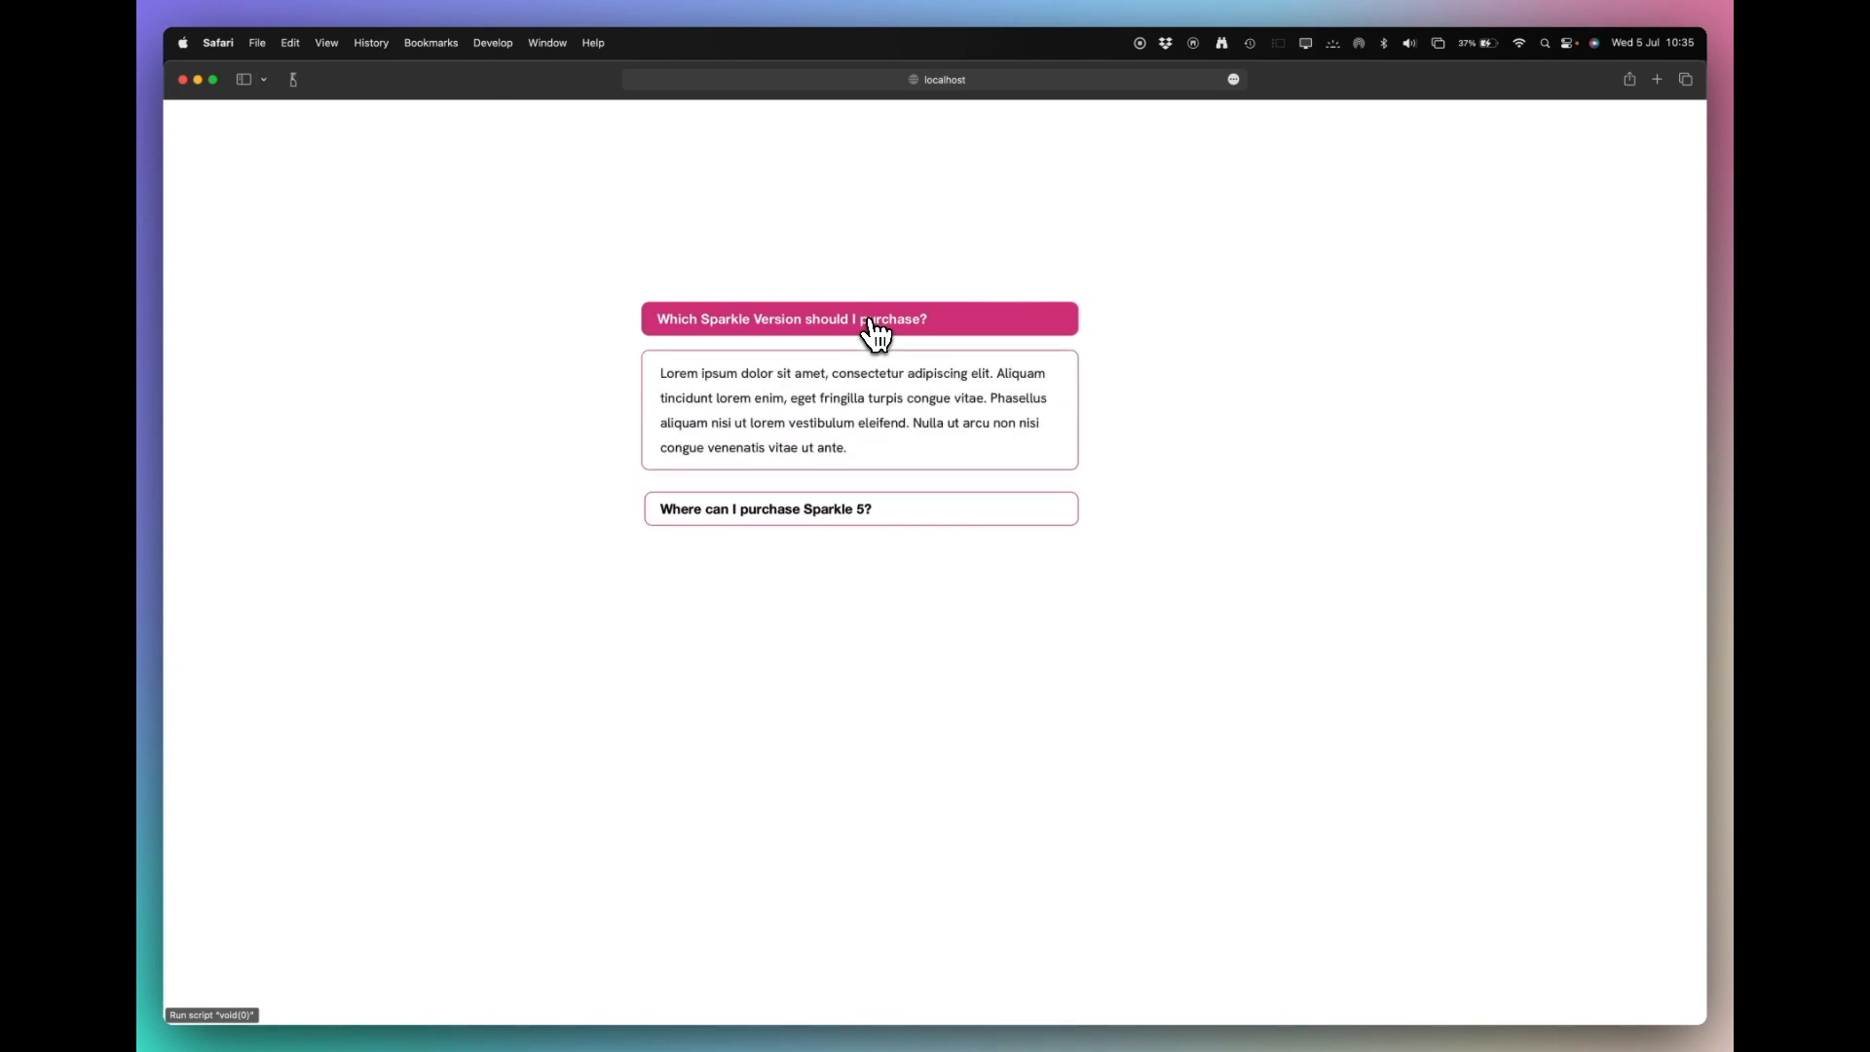
key("super+Tab")
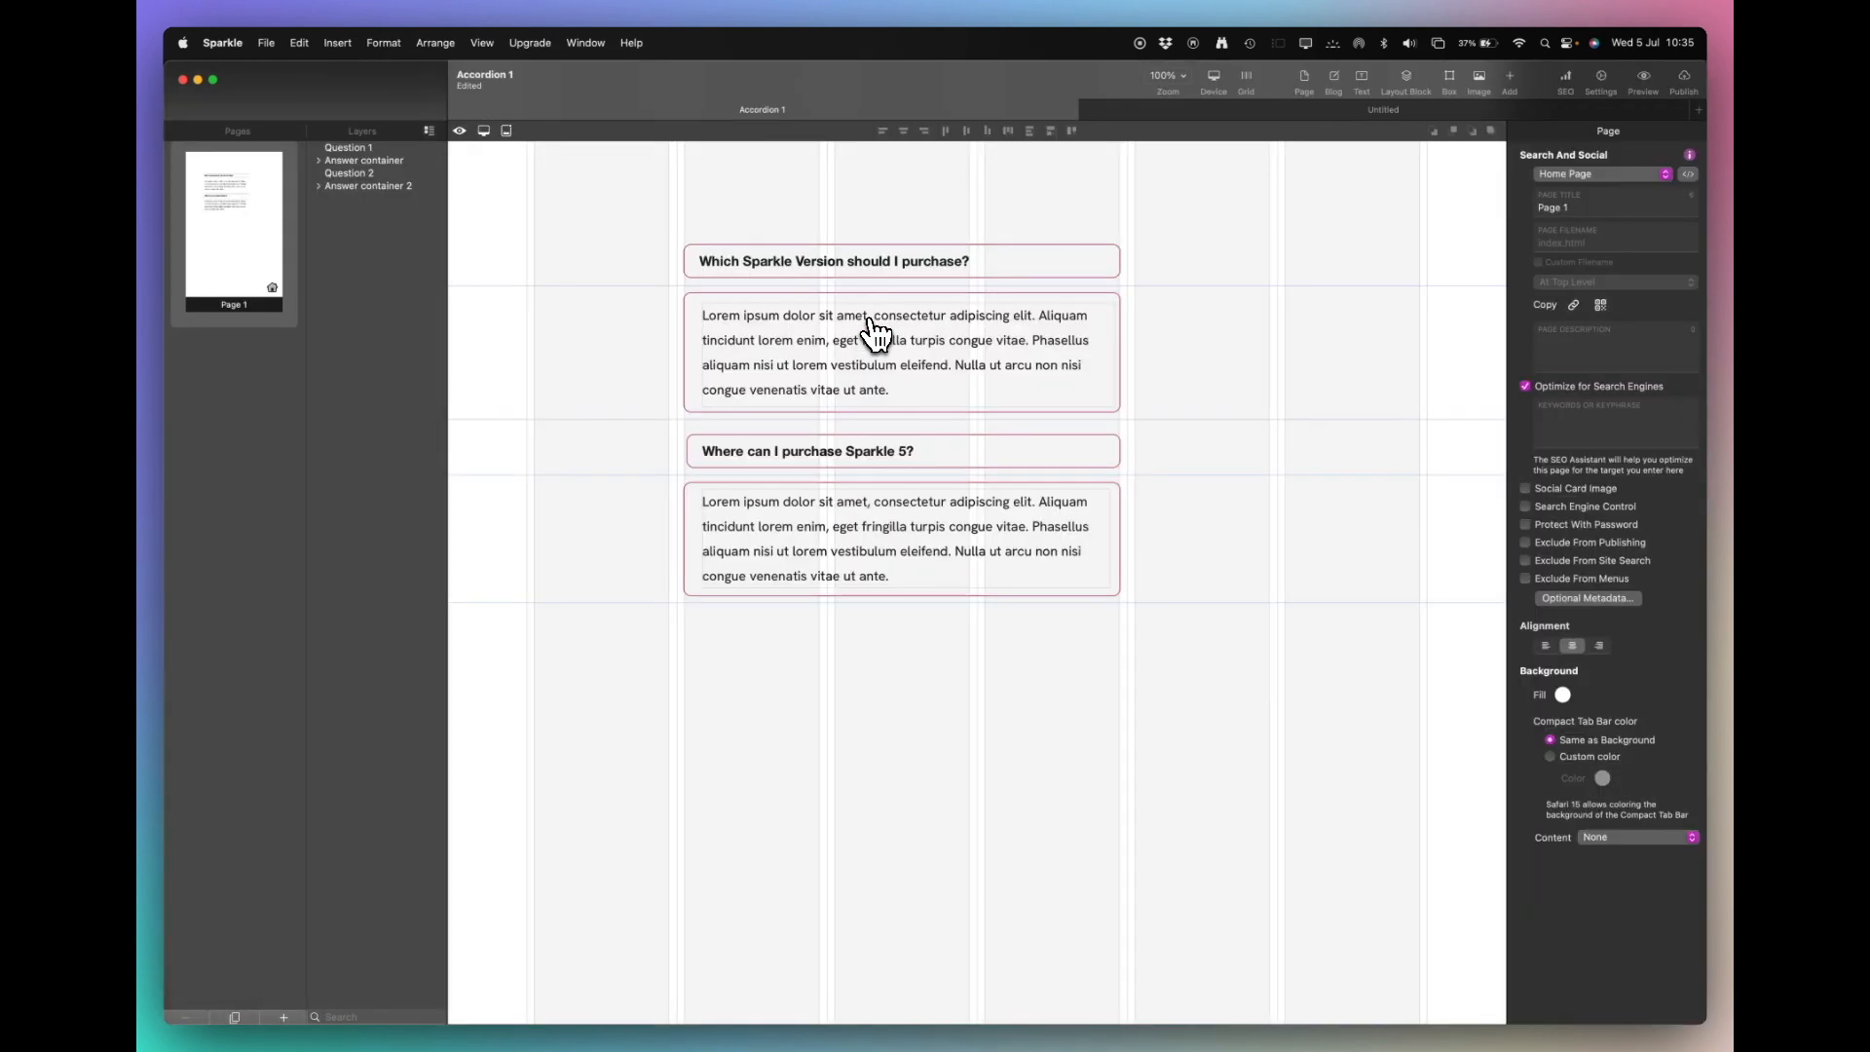
Switch to the Untitled document and compare the Group ID settings of the blue Sparkle 5 and red Sparkle 7 question buttons.
left_click(1278, 113)
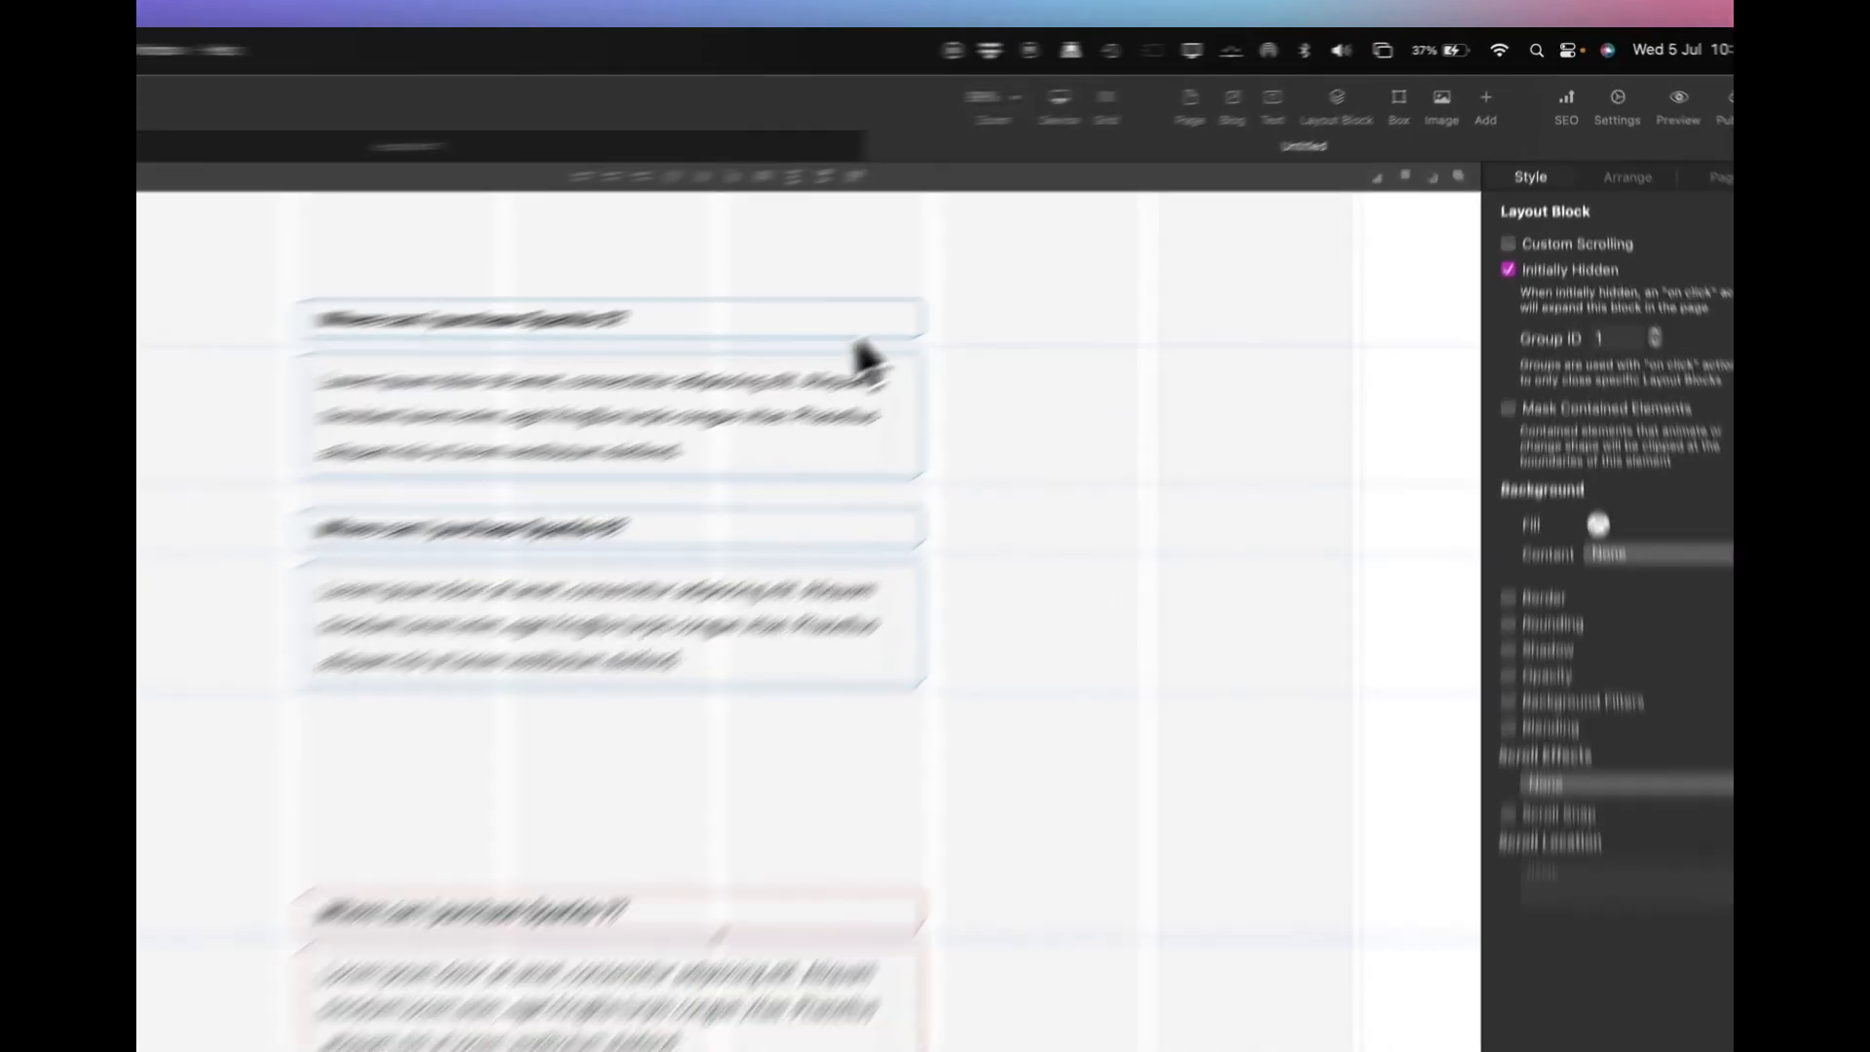
left_click(1111, 232)
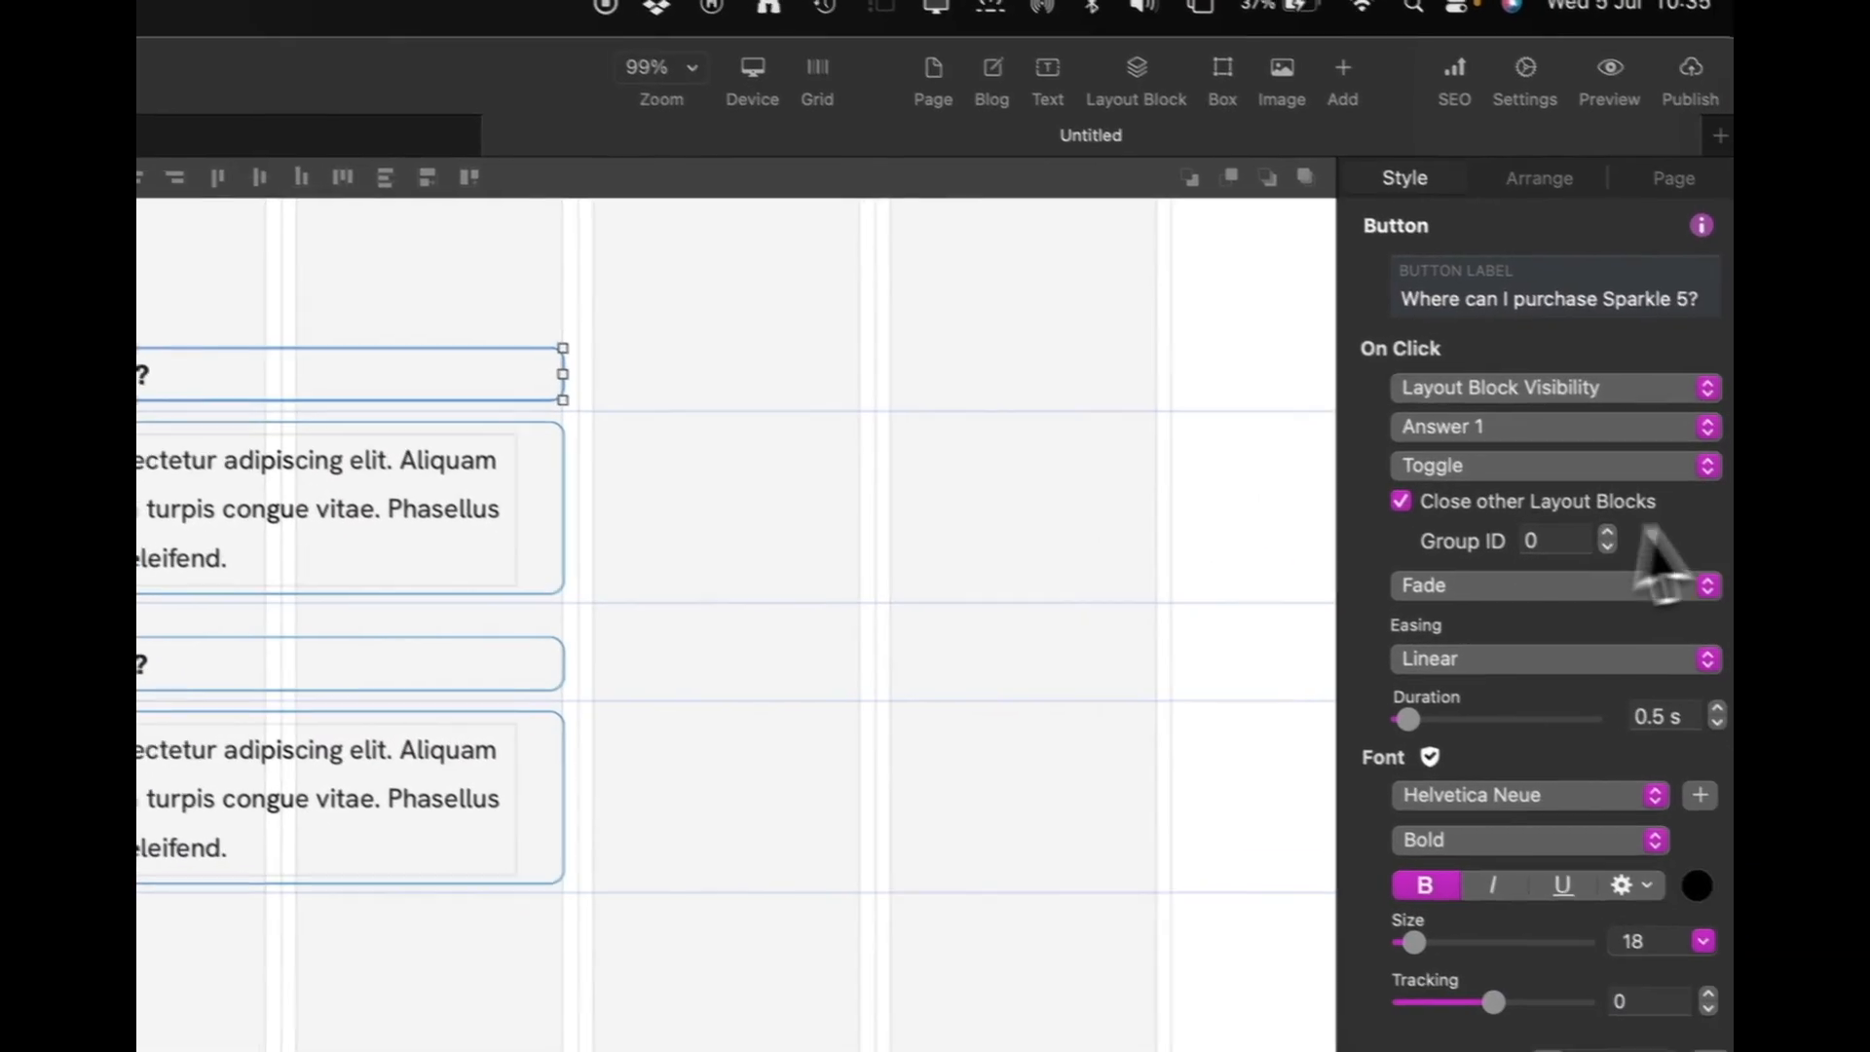
left_click(1554, 542)
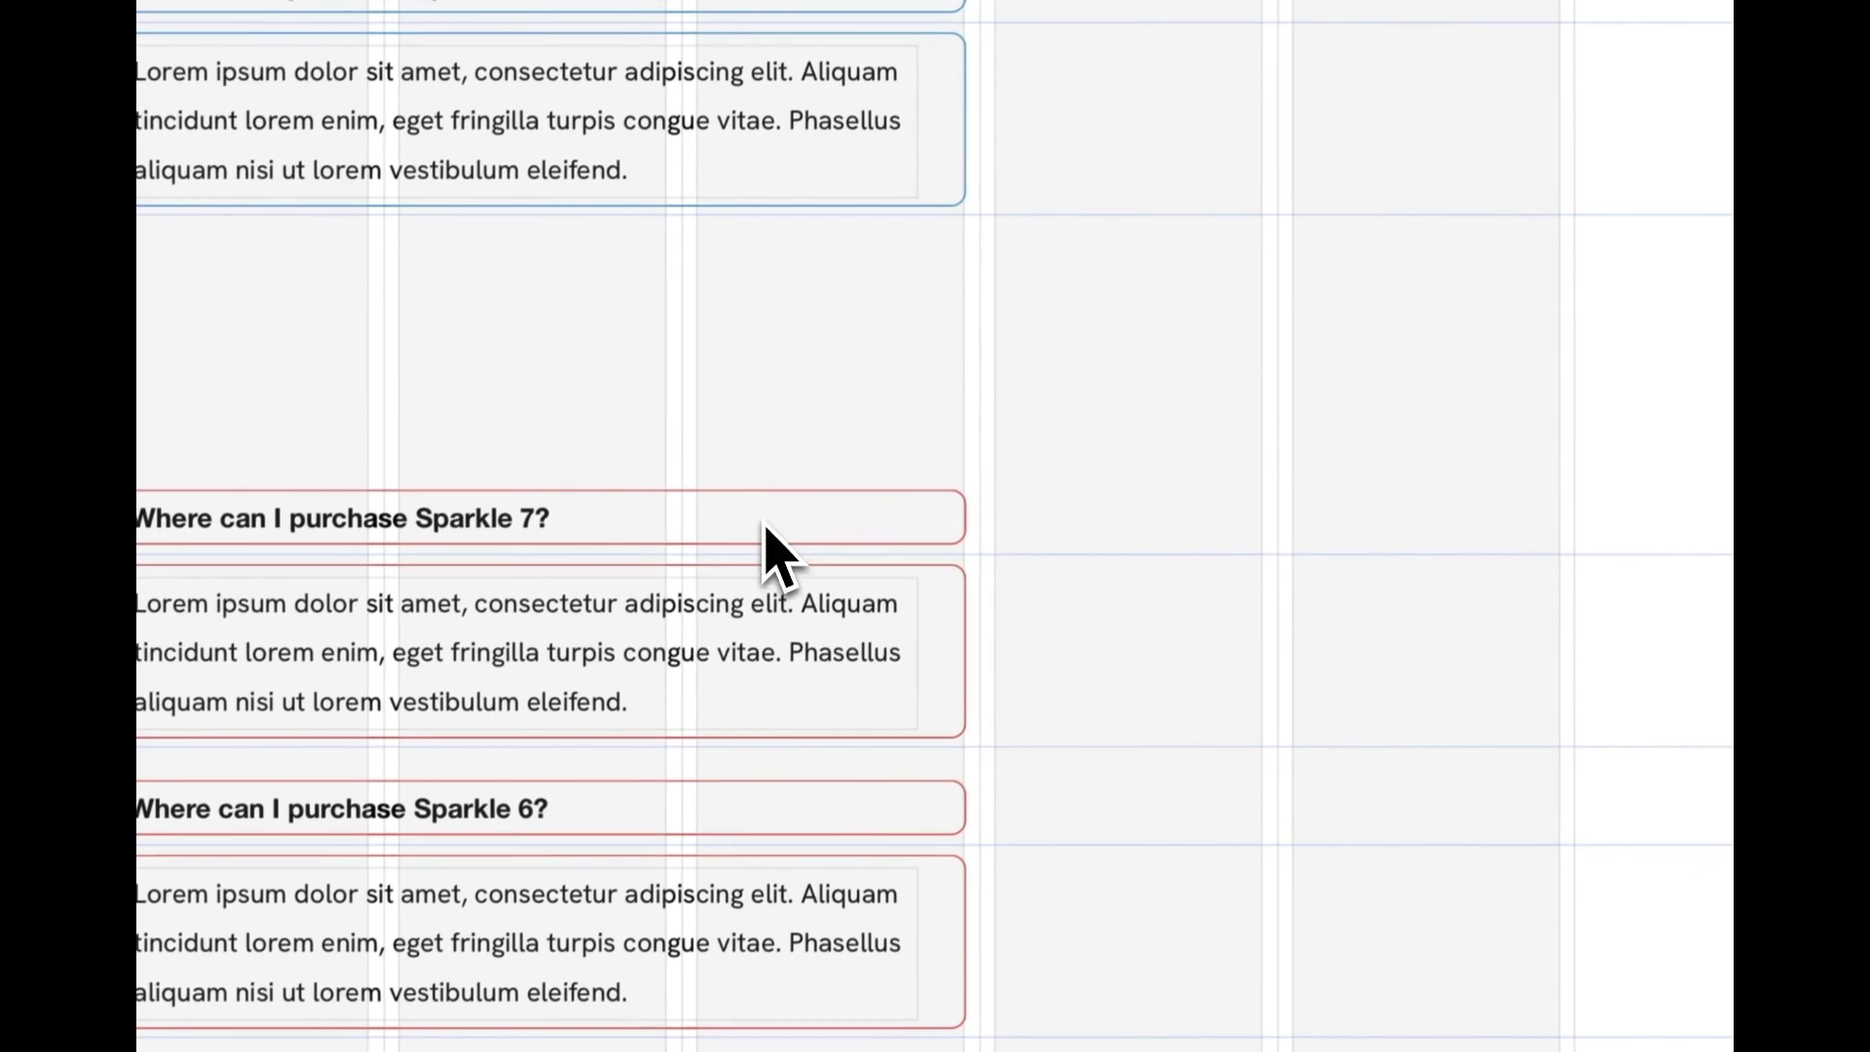
left_click(765, 528)
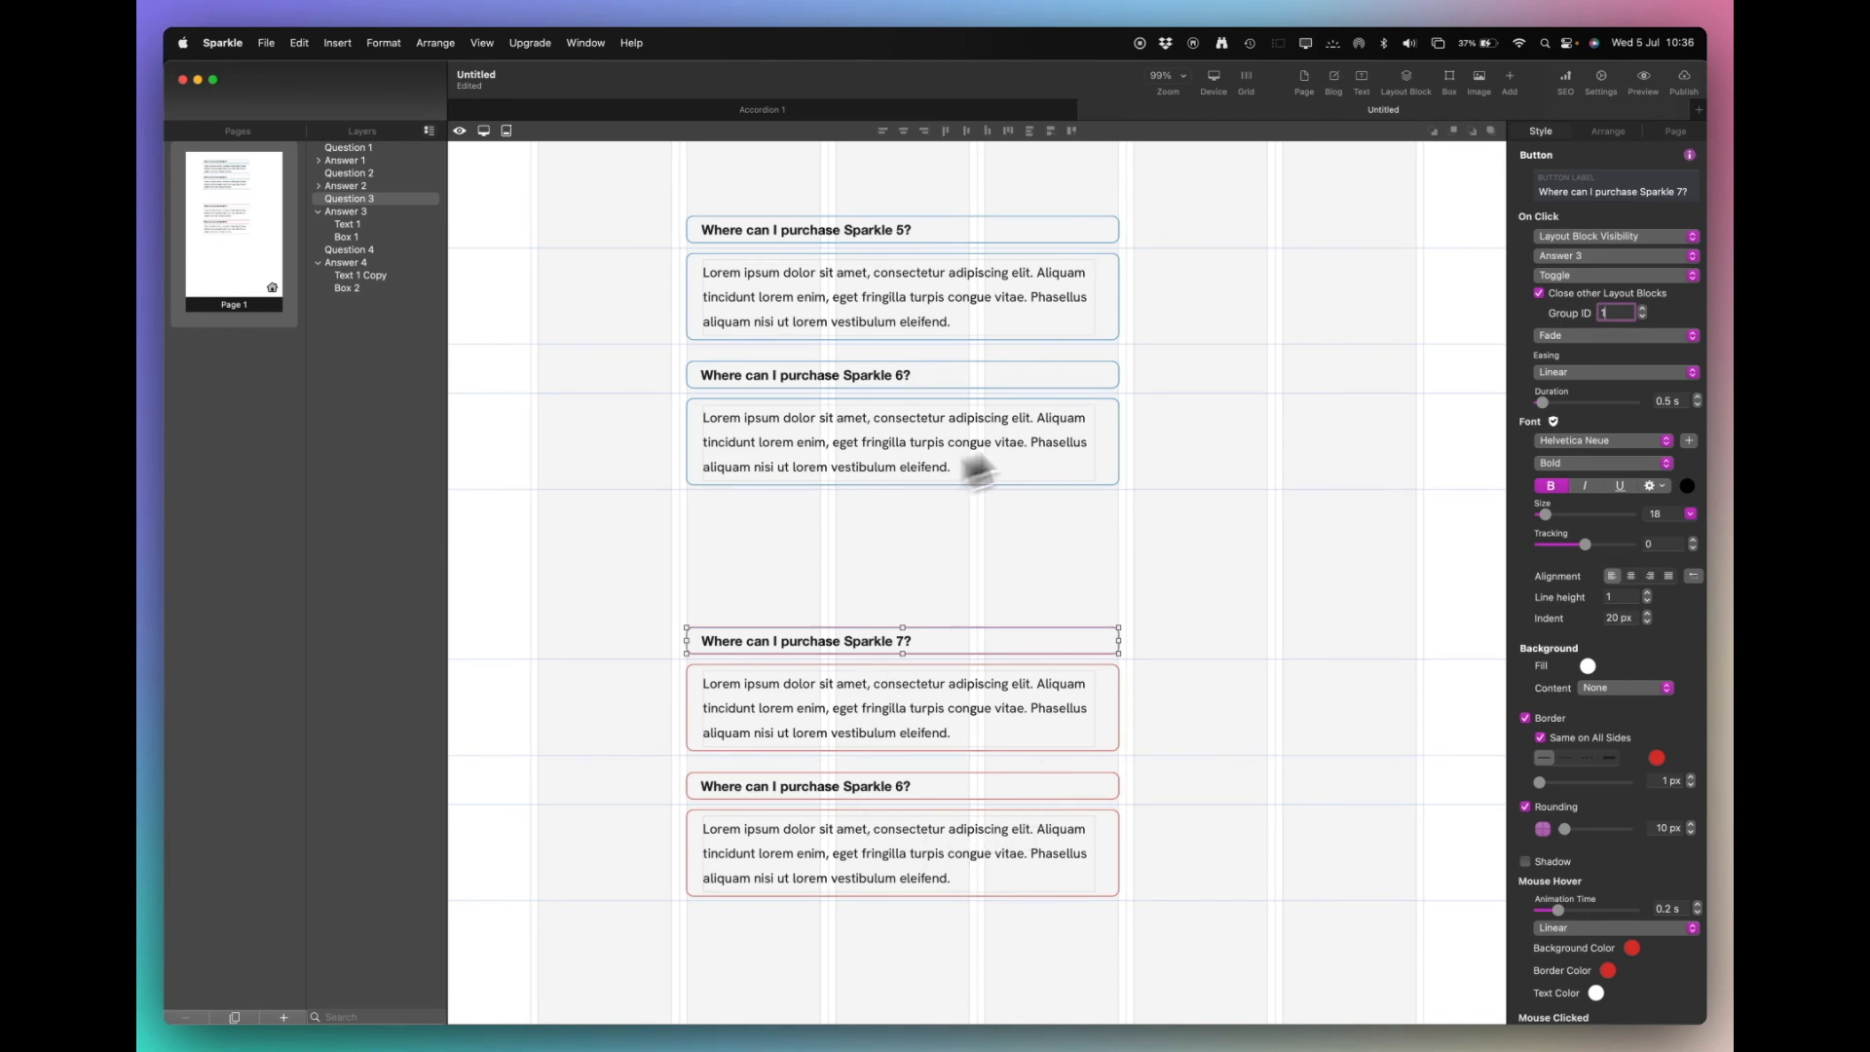
Open a live preview in Safari and test the blue accordion by toggling its Sparkle 5 and Sparkle 6 questions.
left_click(1643, 78)
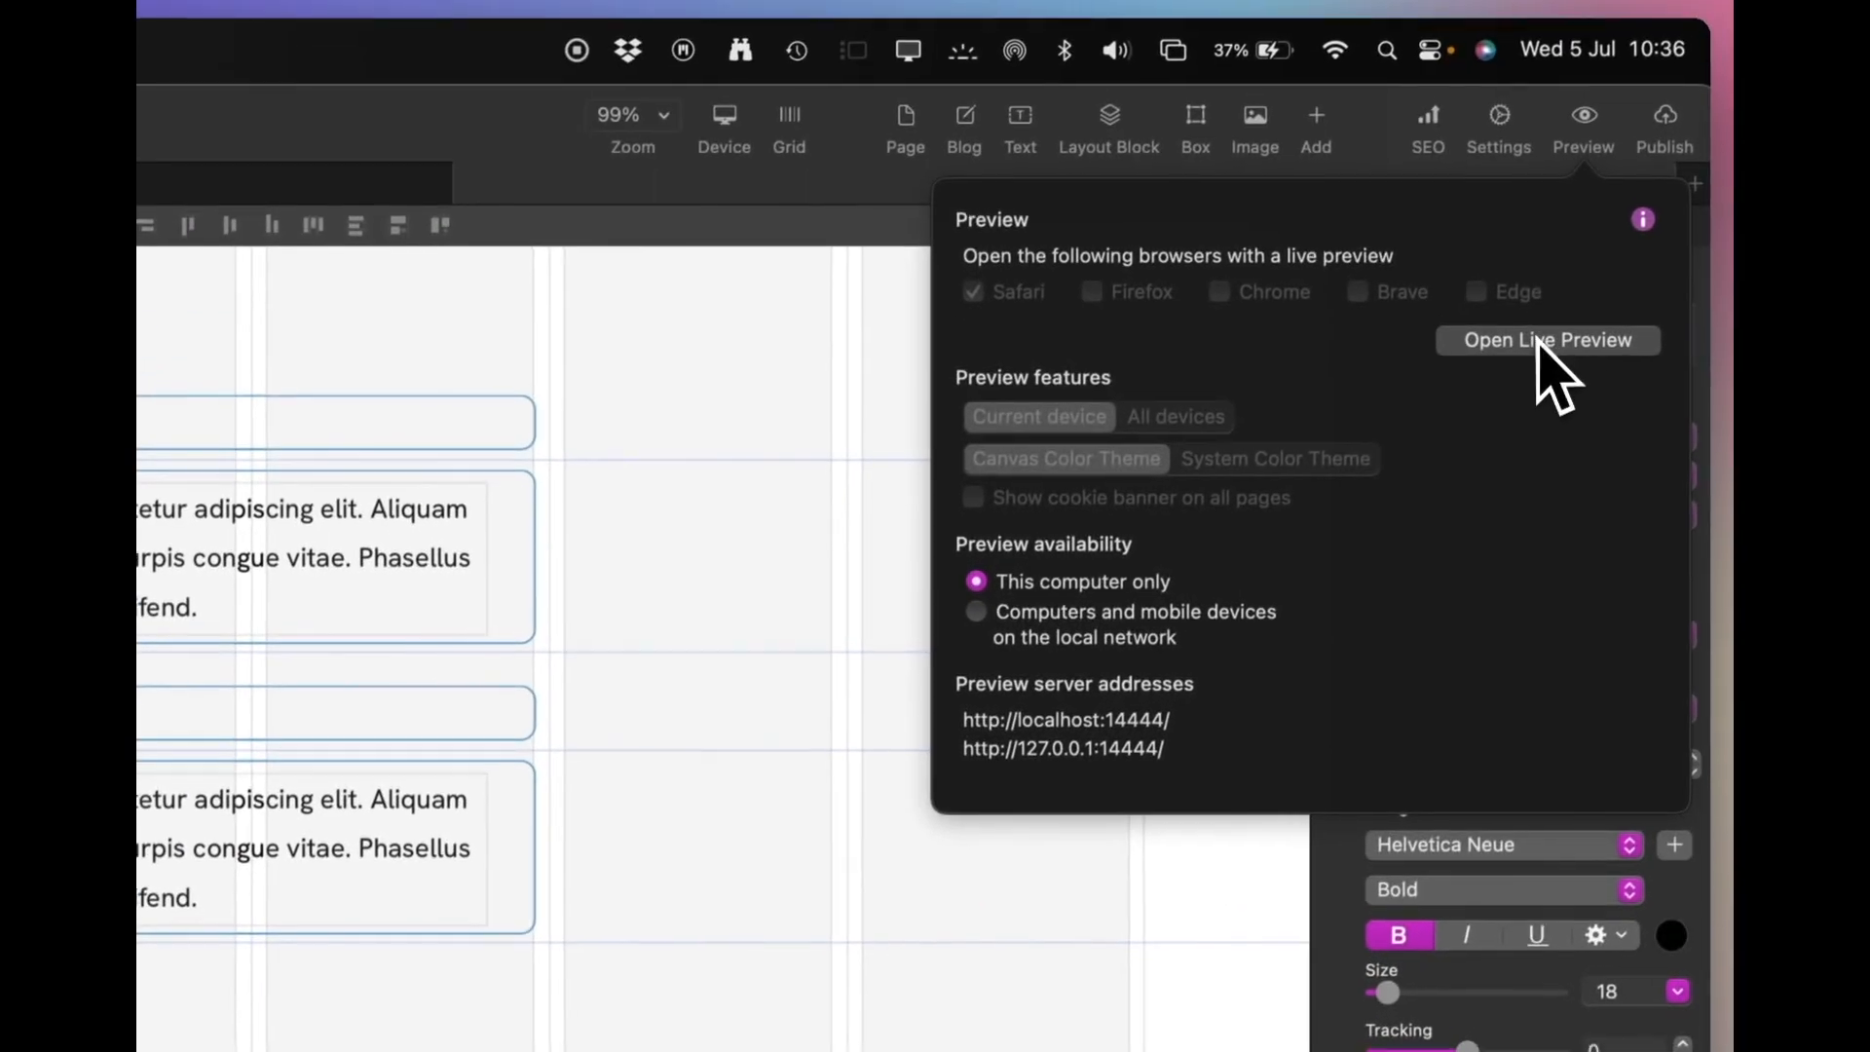
left_click(1568, 261)
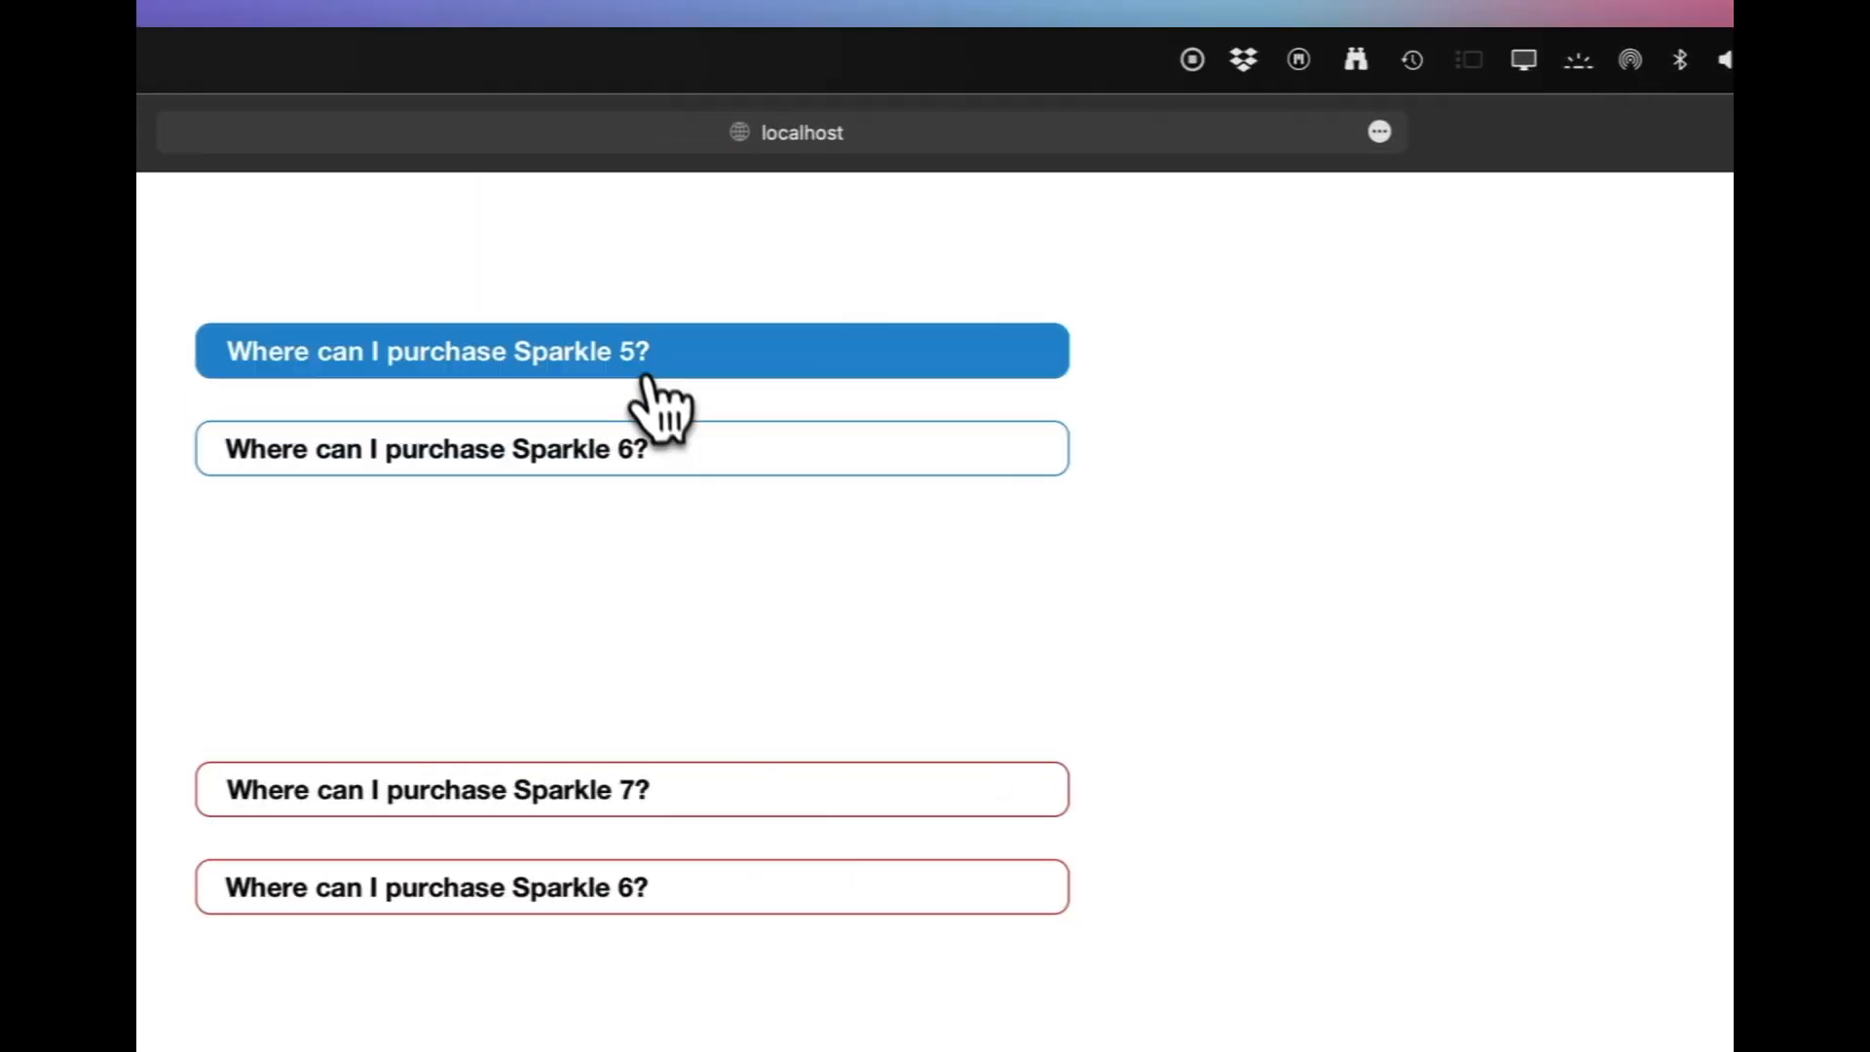
left_click(424, 353)
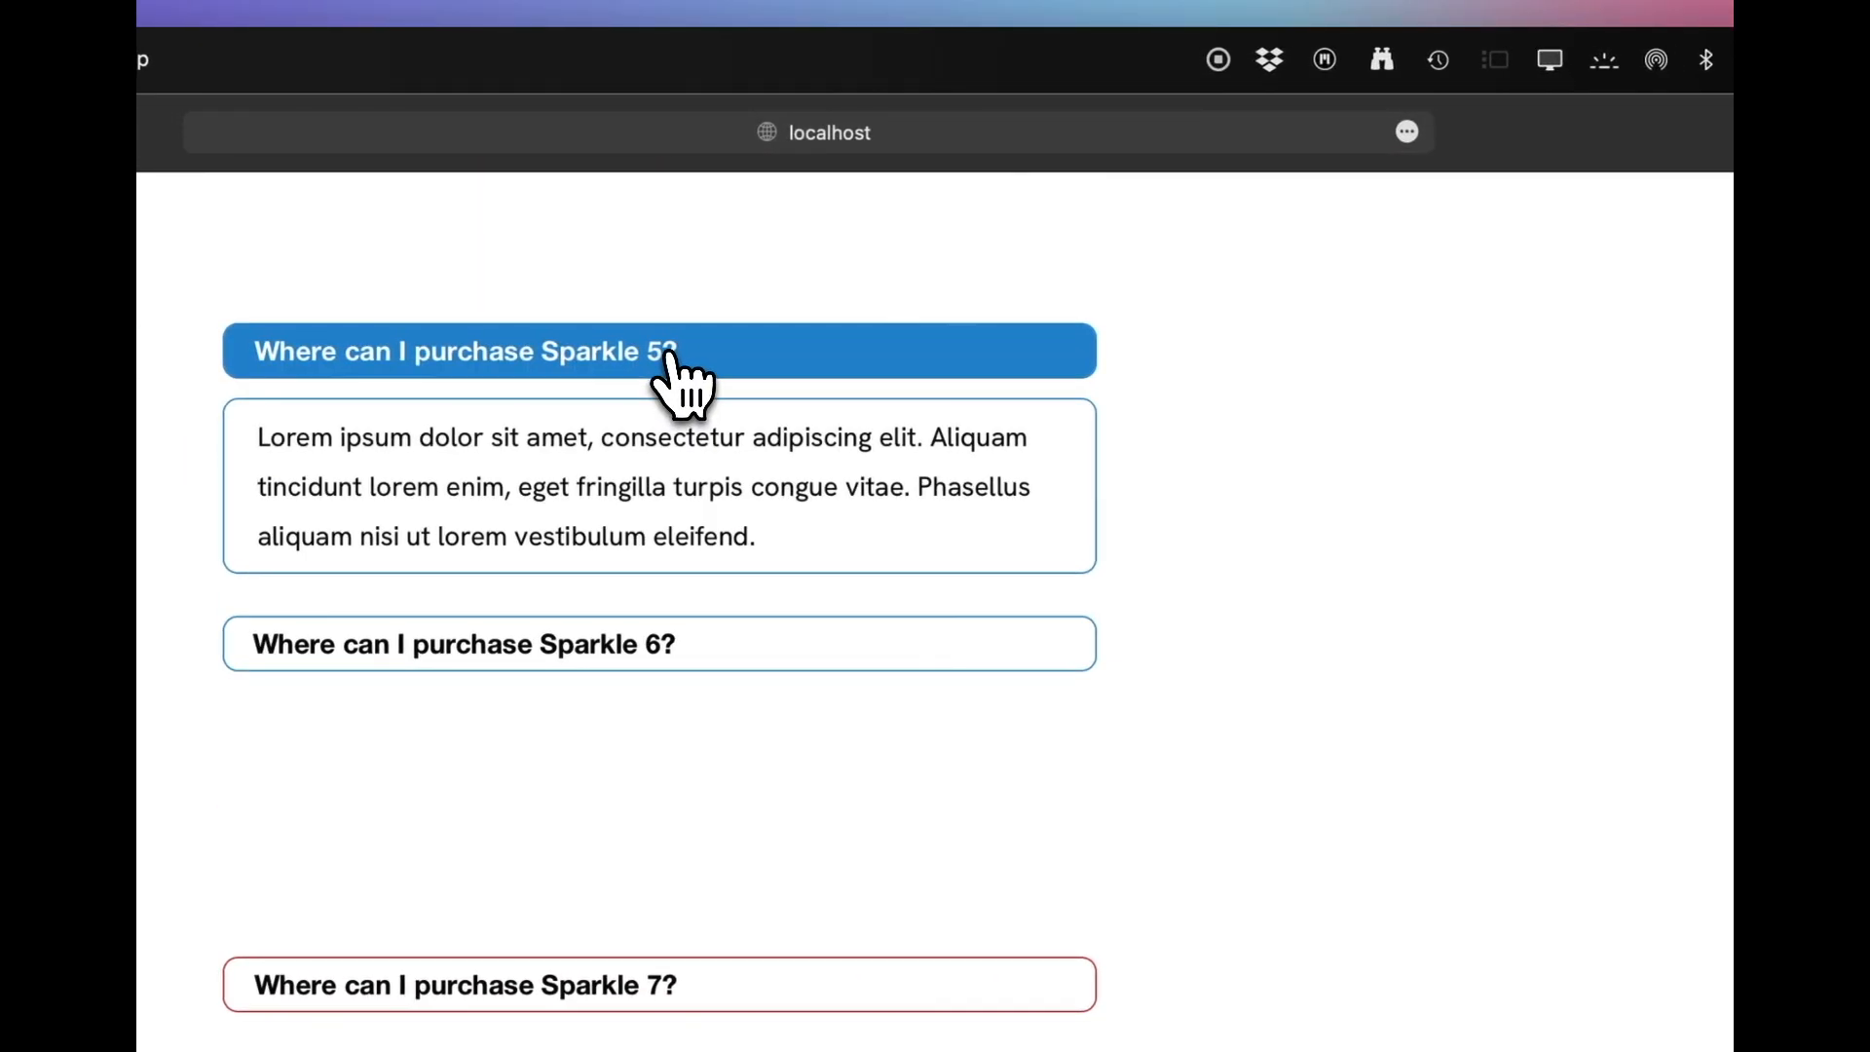
left_click(648, 645)
left_click(663, 365)
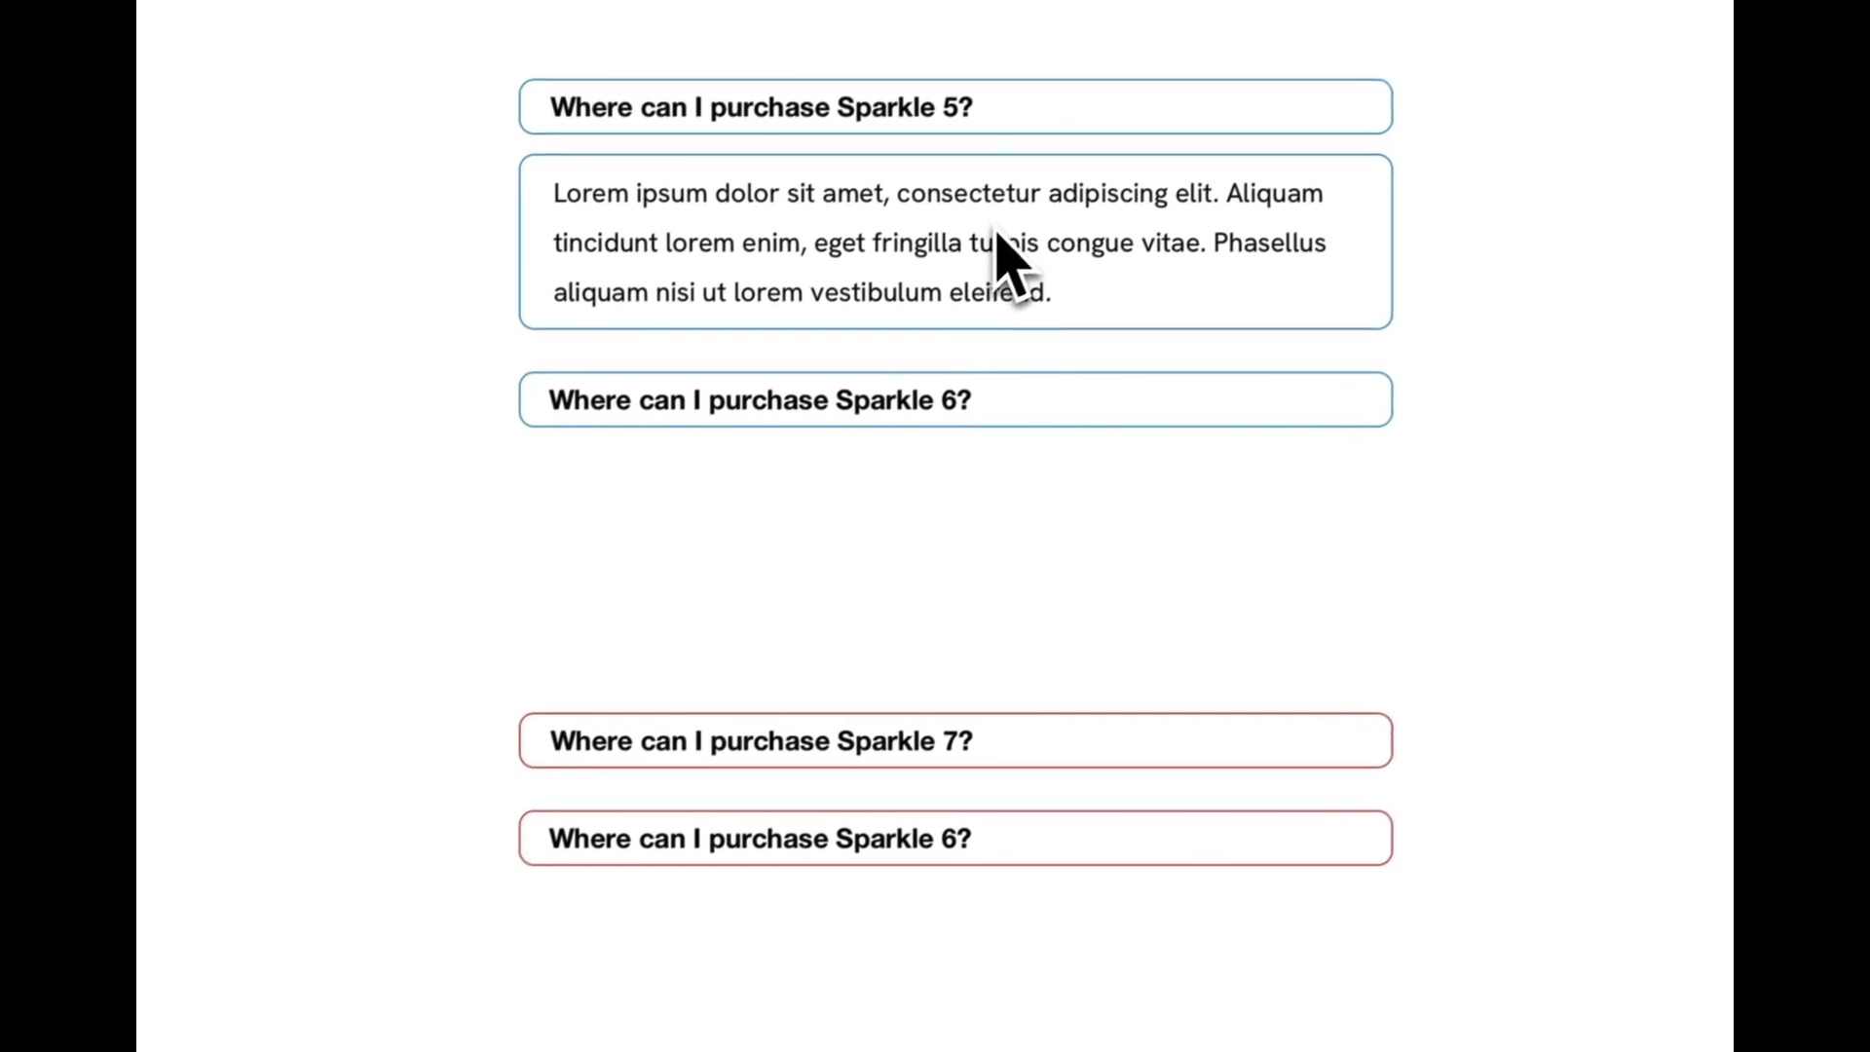
Toggle the red Sparkle 7 question alongside the blue set to test that the groups work independently, and return to Sparkle.
left_click(945, 750)
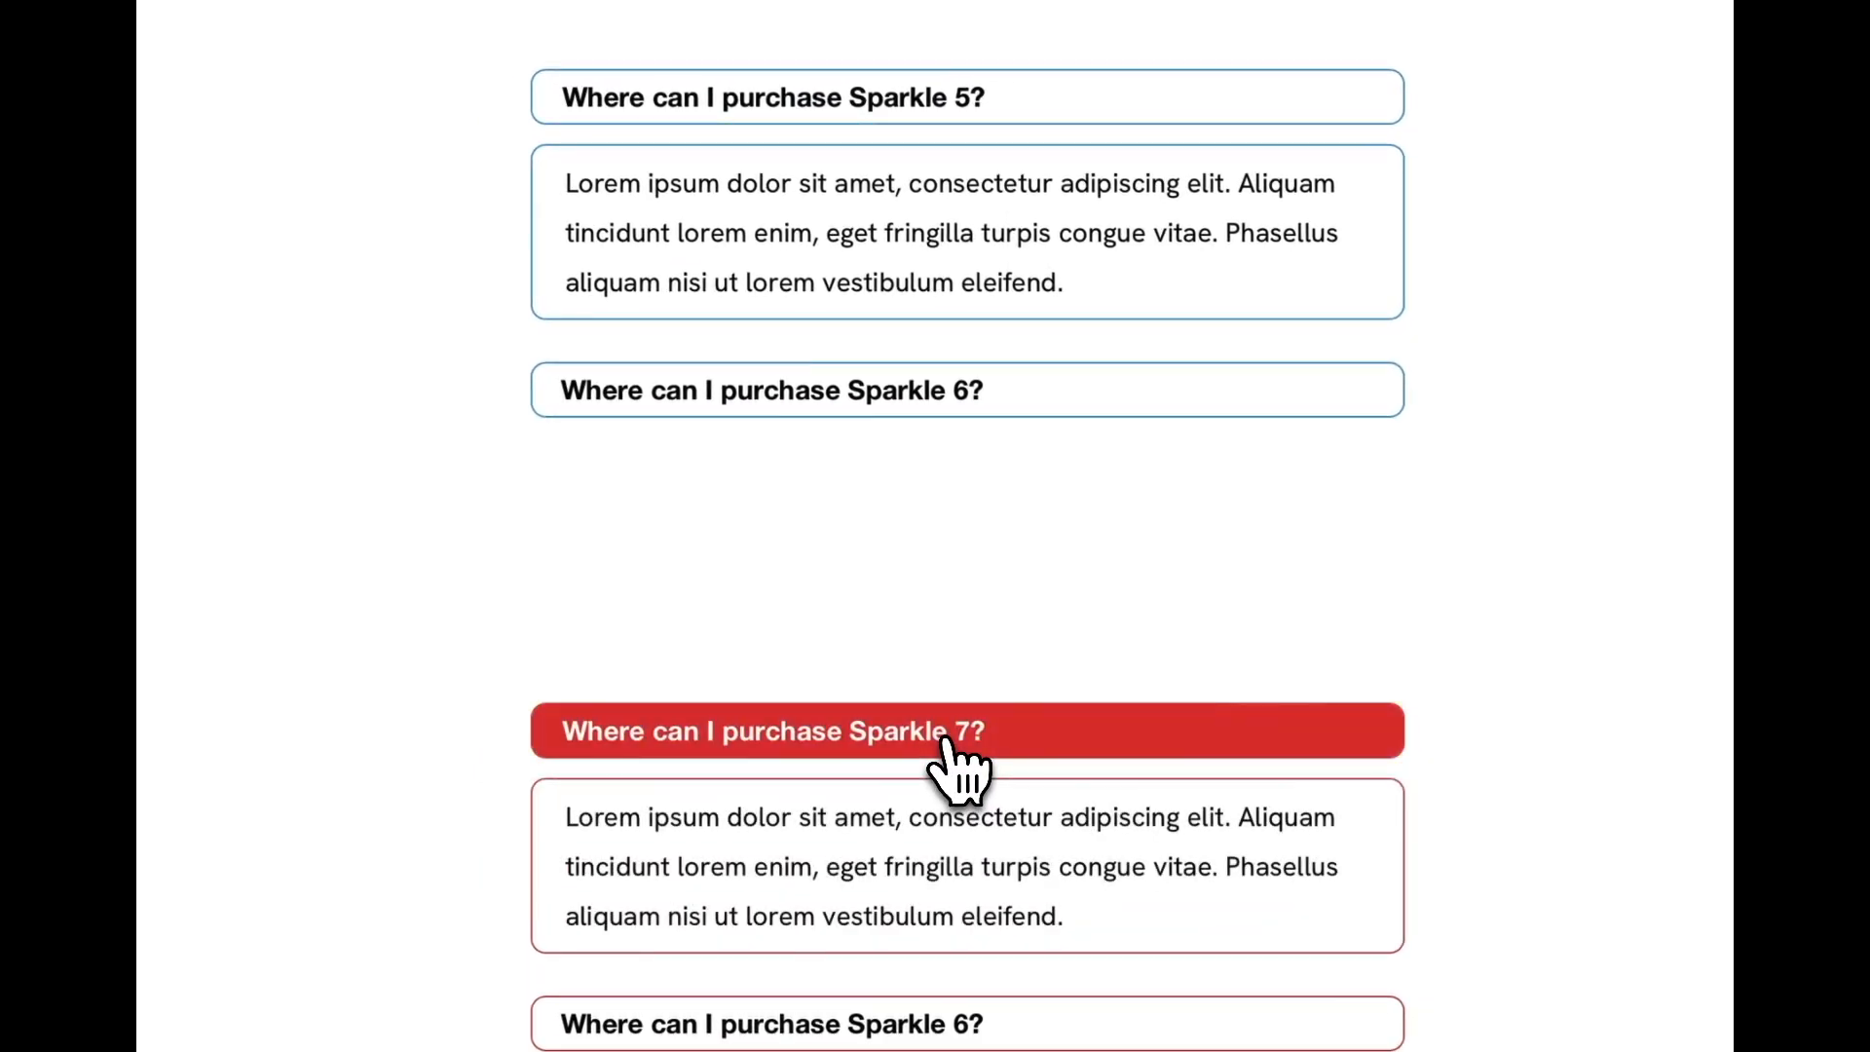
left_click(936, 774)
left_click(956, 389)
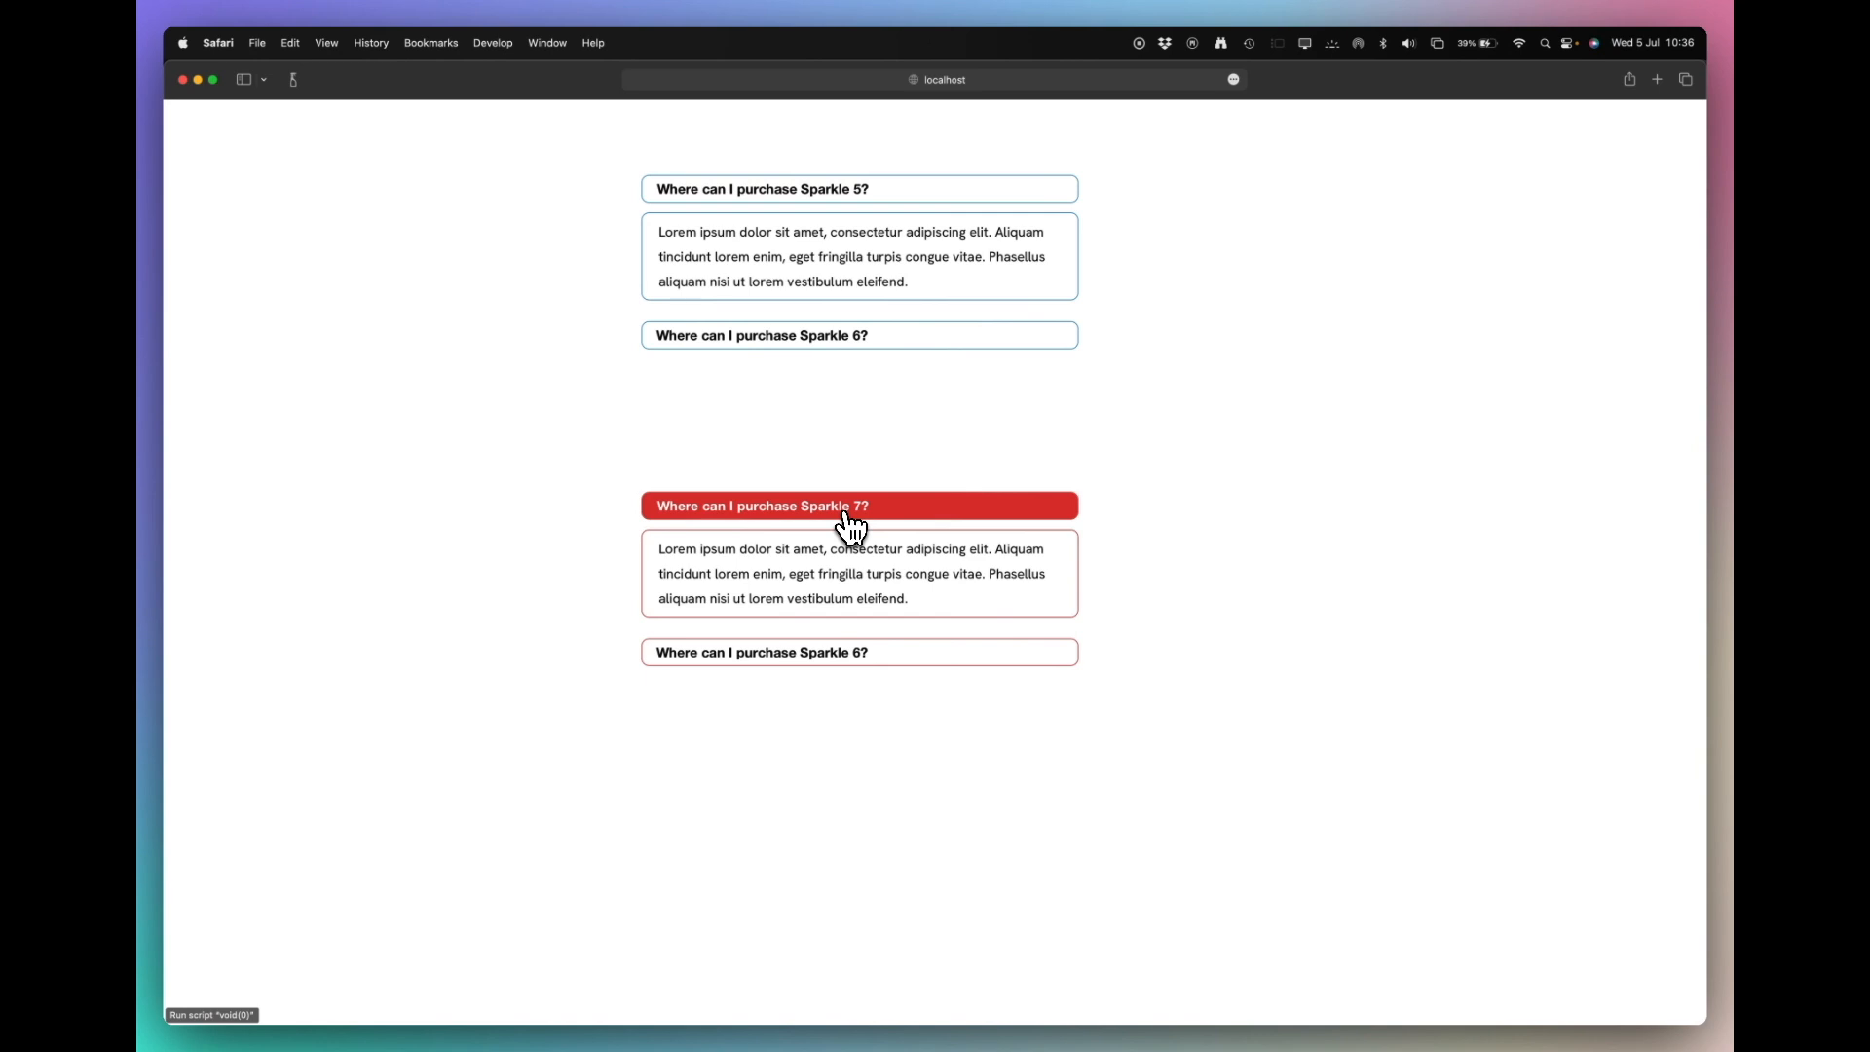
key("super+Tab")
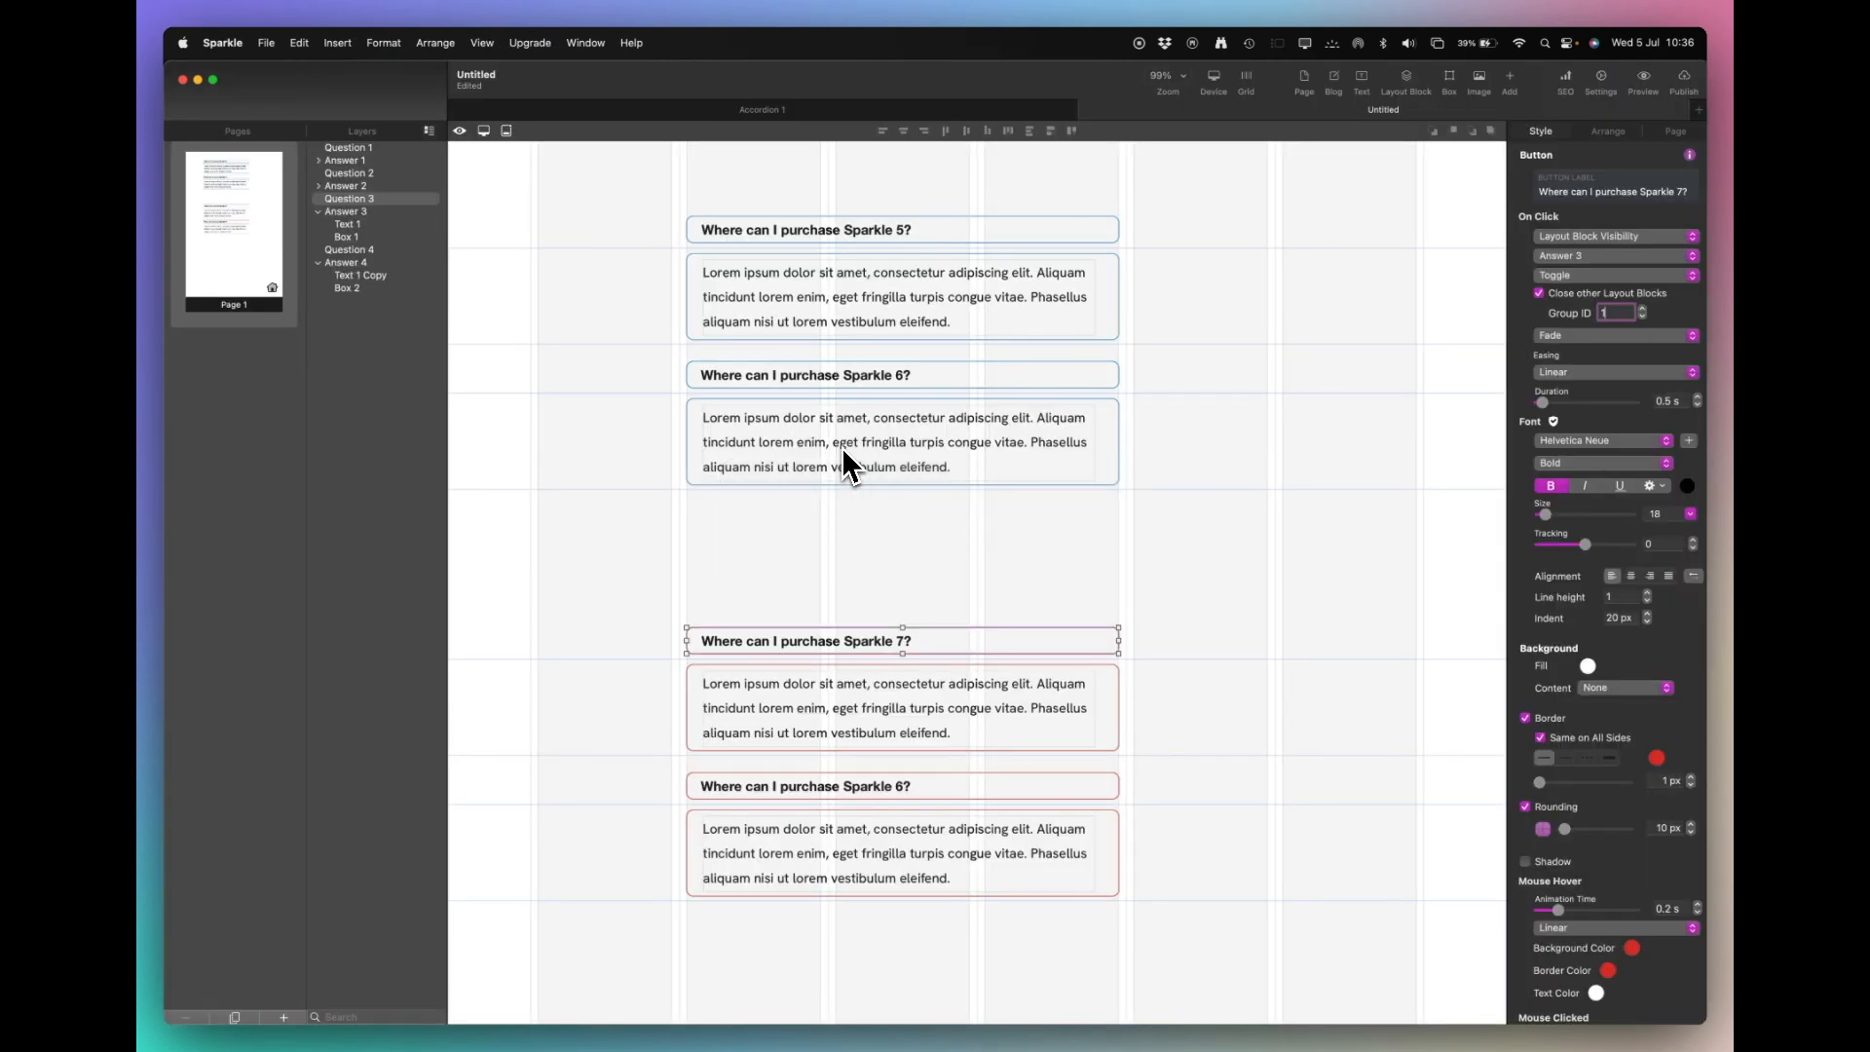